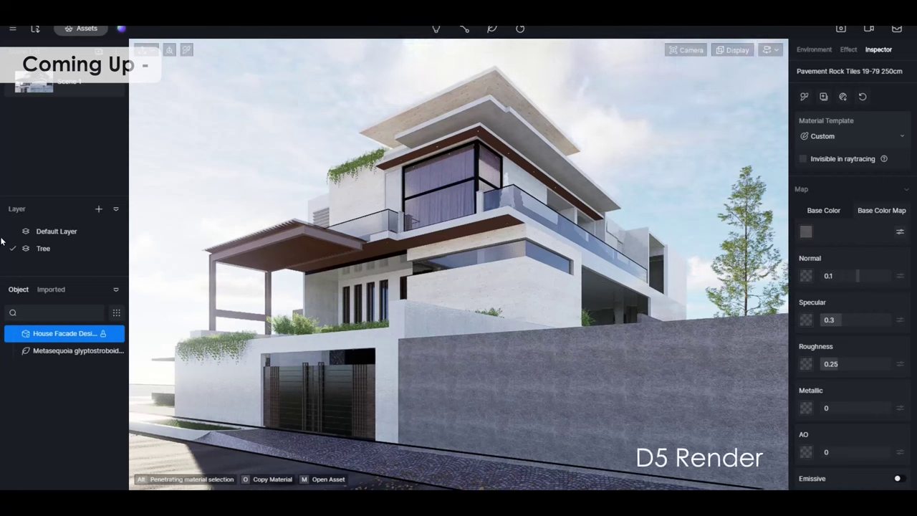
# - Lower the Environment Highlight effect from 0.61 to 0.25 and collapse the scene object list
pyautogui.click(813, 49)
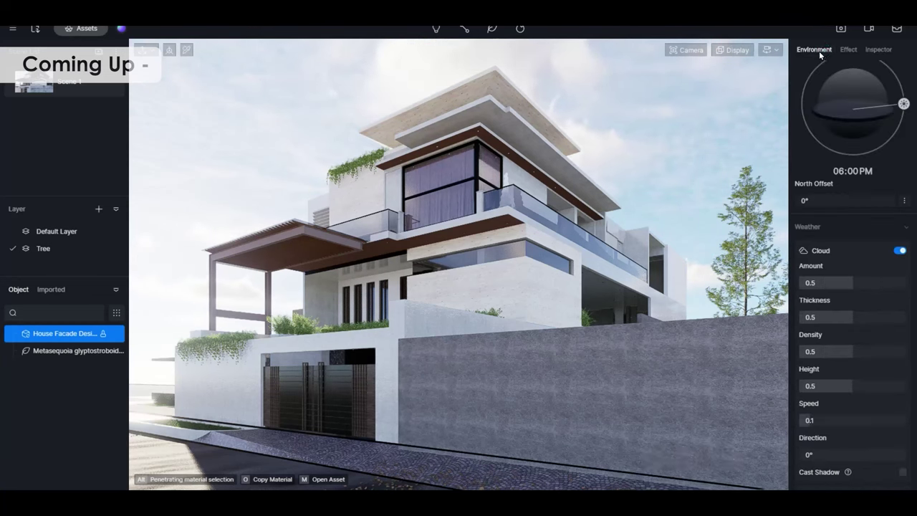
pyautogui.moveTo(865, 294); pyautogui.dragTo(826, 297)
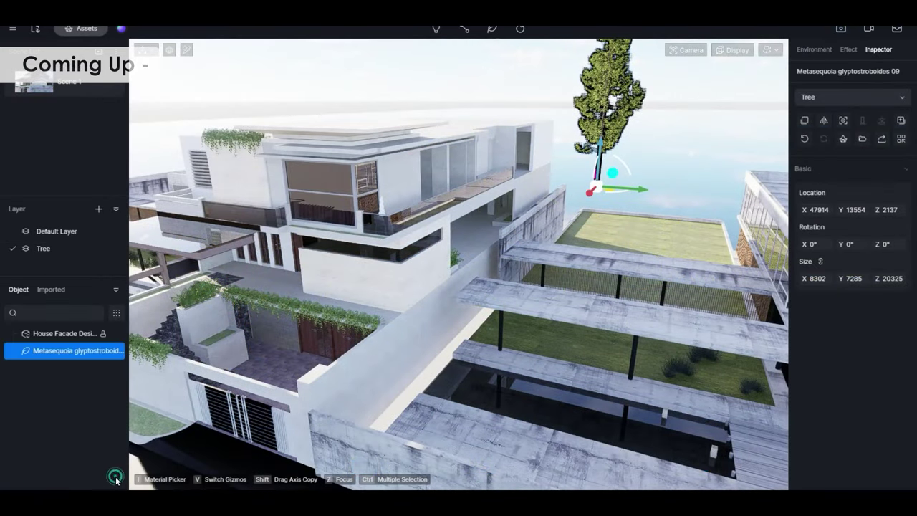
pyautogui.click(118, 291)
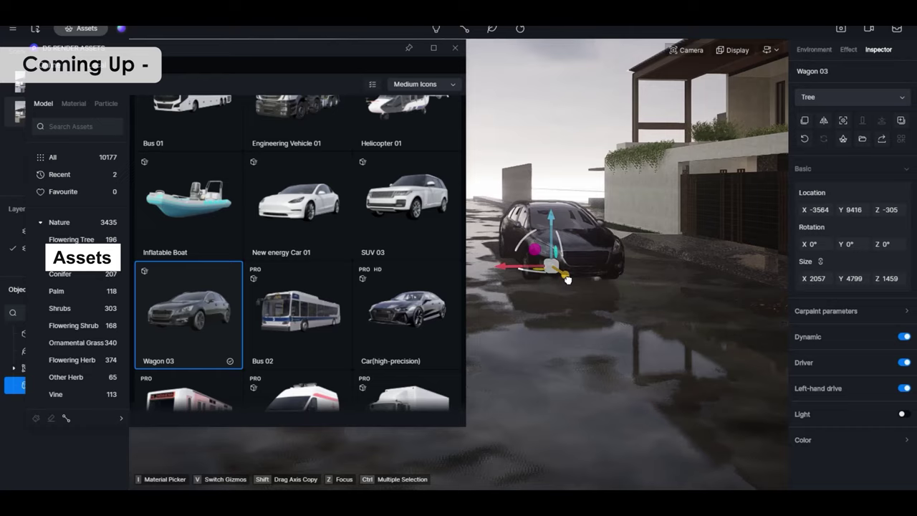
# - Move the Wagon 03 car toward the camera and switch rendering to still Image mode
pyautogui.moveTo(566, 280); pyautogui.dragTo(569, 277)
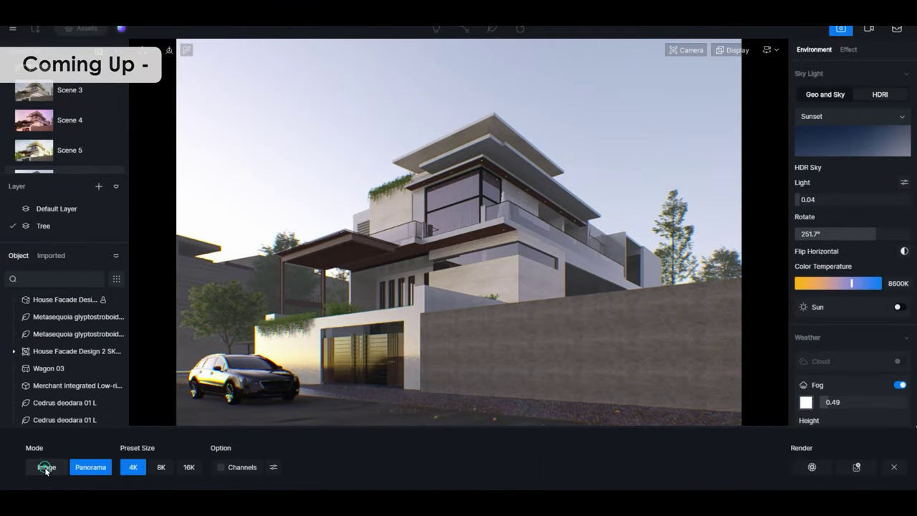
pyautogui.click(46, 469)
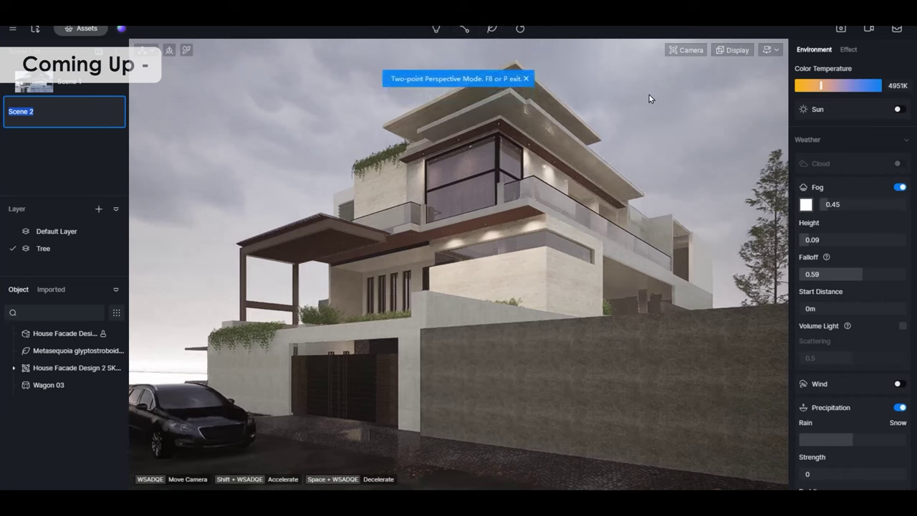
pyautogui.click(194, 429)
pyautogui.click(178, 153)
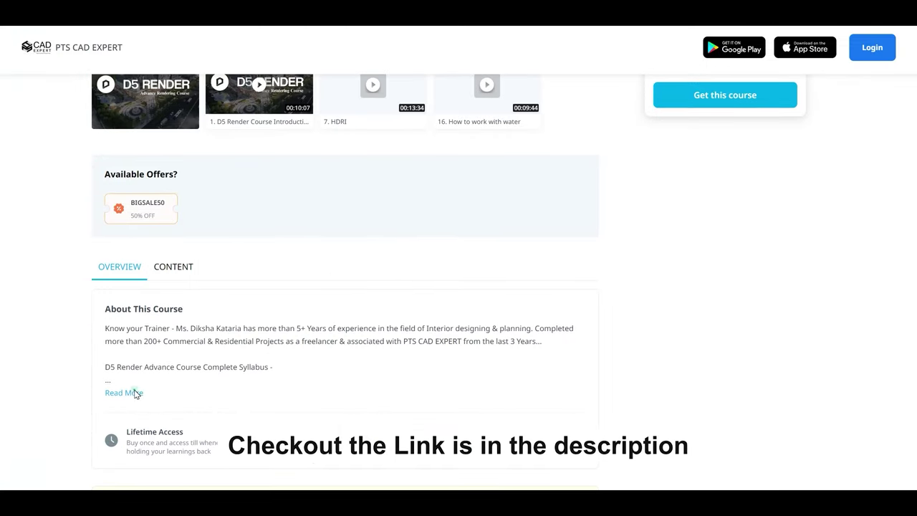
# - Read through the full About this Course syllabus, then close it
pyautogui.click(133, 391)
pyautogui.scroll(-1, 435, 257)
pyautogui.scroll(-2, 435, 258)
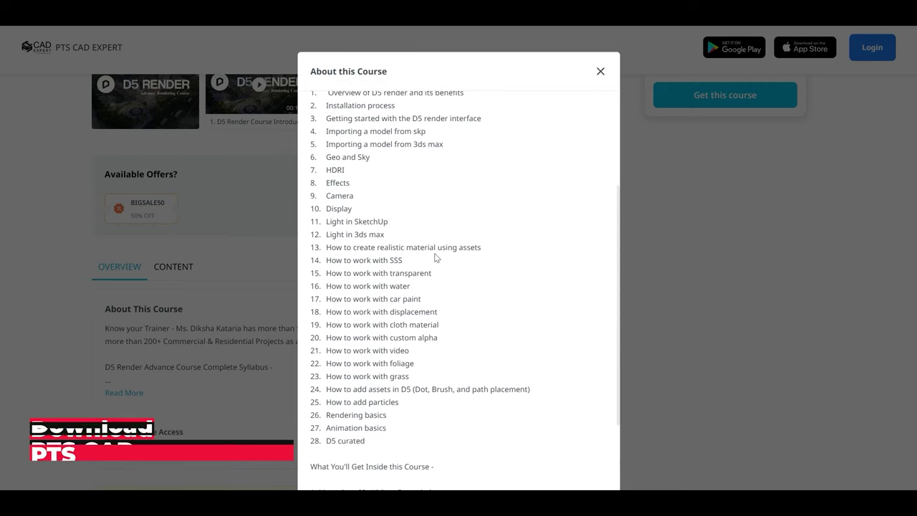
pyautogui.scroll(-1, 435, 257)
pyautogui.scroll(-1, 435, 257)
pyautogui.scroll(-1, 435, 257)
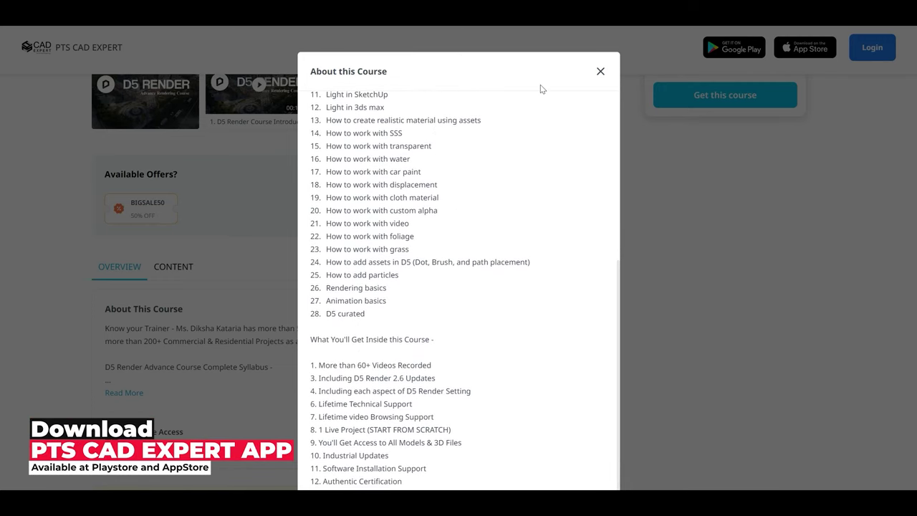
pyautogui.click(597, 72)
# - Show the CONTENT lesson list and scroll down to Light in SketchUp
pyautogui.click(183, 268)
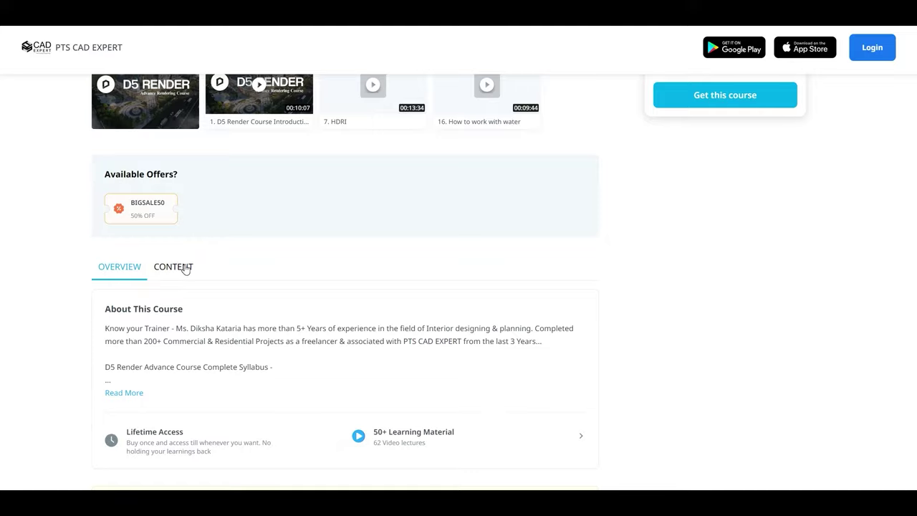
pyautogui.scroll(-2, 57, 227)
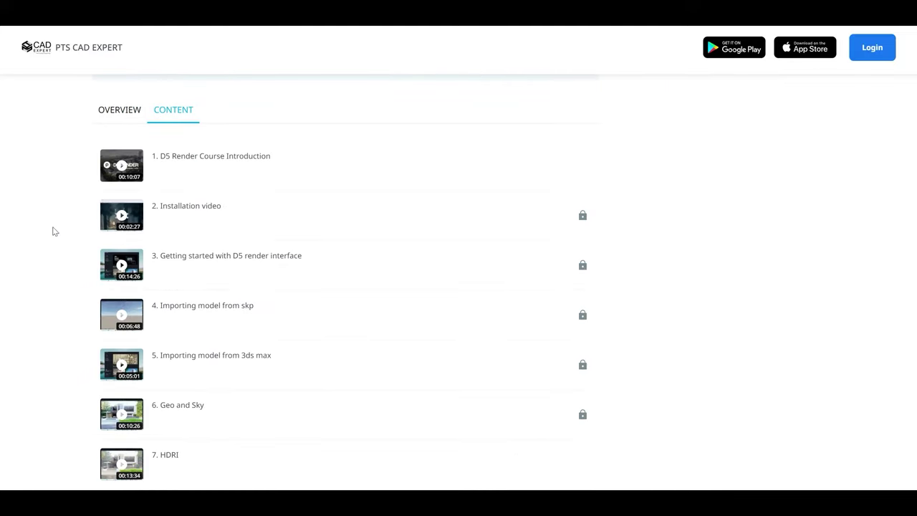
pyautogui.scroll(-1, 166, 231)
pyautogui.scroll(-1, 204, 234)
pyautogui.scroll(-1, 204, 235)
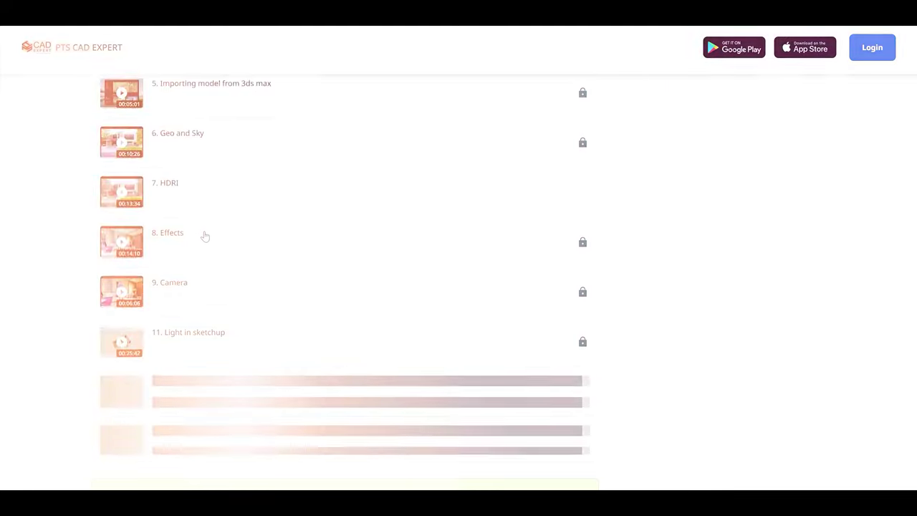
# - Scroll far down the PTS CAD Expert Videos tab to reach older uploads
pyautogui.scroll(-1, 879, 335)
pyautogui.scroll(-2, 879, 335)
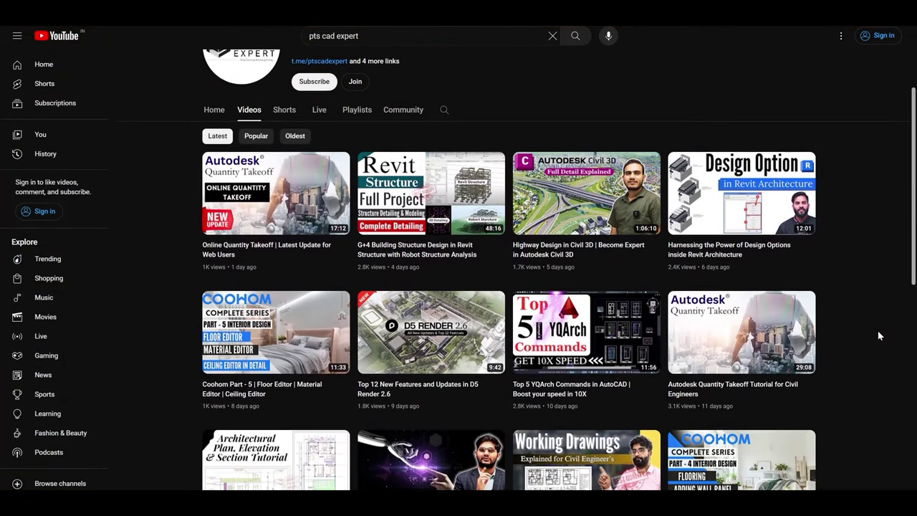
pyautogui.scroll(-1, 879, 335)
pyautogui.scroll(-2, 879, 335)
pyautogui.scroll(-2, 879, 335)
pyautogui.scroll(-1, 879, 335)
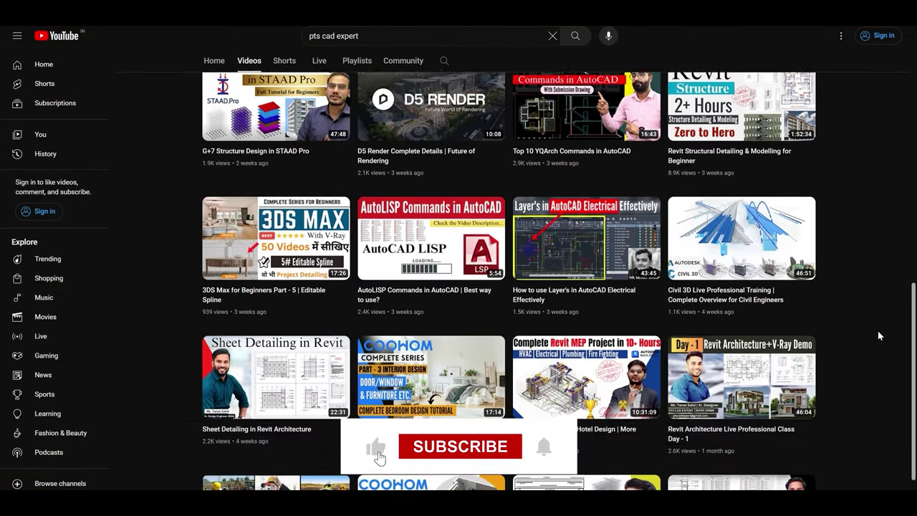
pyautogui.scroll(-1, 880, 335)
pyautogui.scroll(-1, 880, 335)
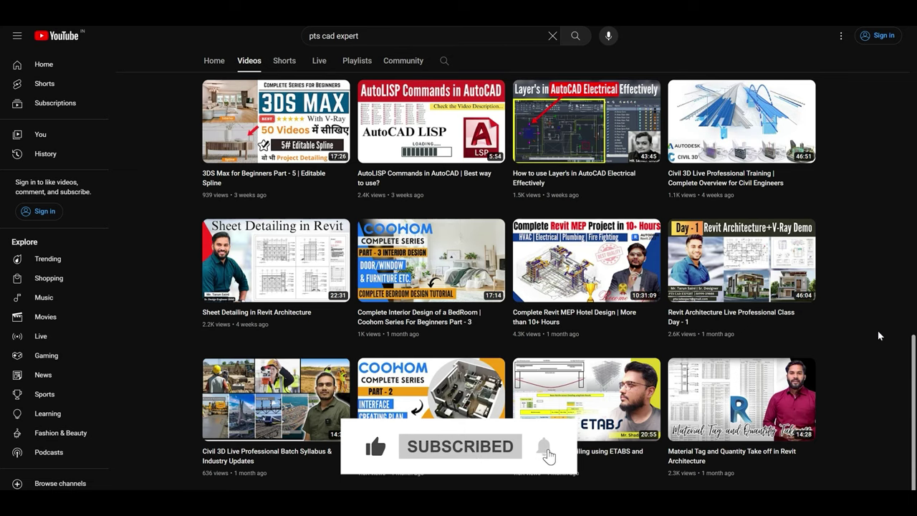
pyautogui.scroll(-1, 879, 335)
pyautogui.scroll(-1, 879, 335)
pyautogui.scroll(-3, 878, 335)
pyautogui.scroll(-1, 879, 335)
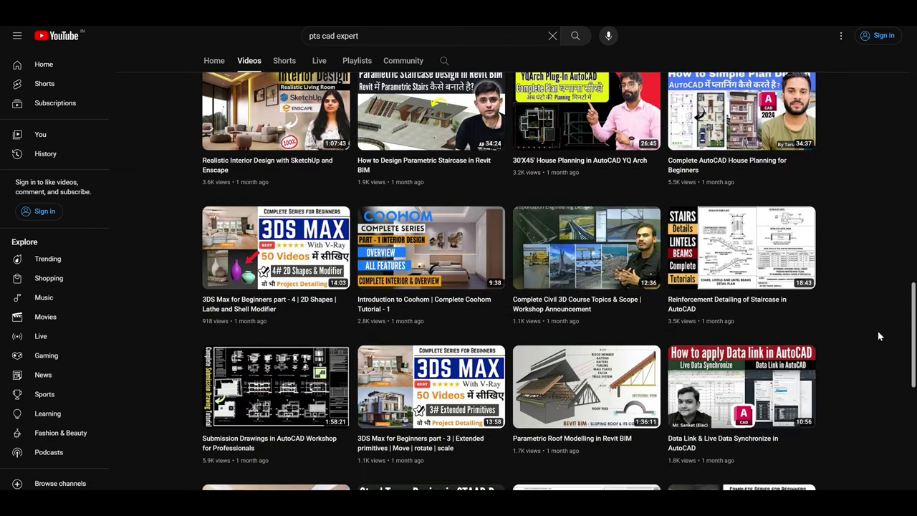
pyautogui.scroll(-3, 877, 331)
pyautogui.scroll(-1, 877, 330)
pyautogui.scroll(-2, 877, 330)
pyautogui.scroll(-2, 877, 331)
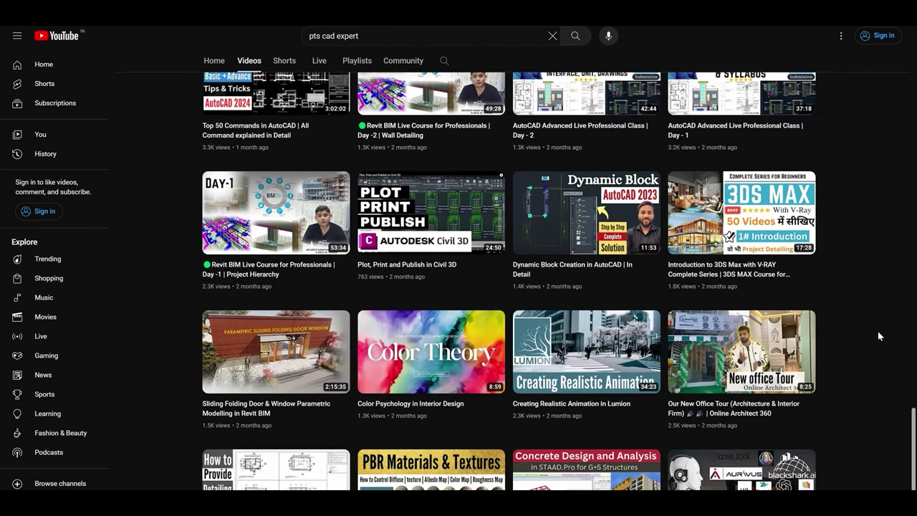
pyautogui.scroll(-2, 878, 331)
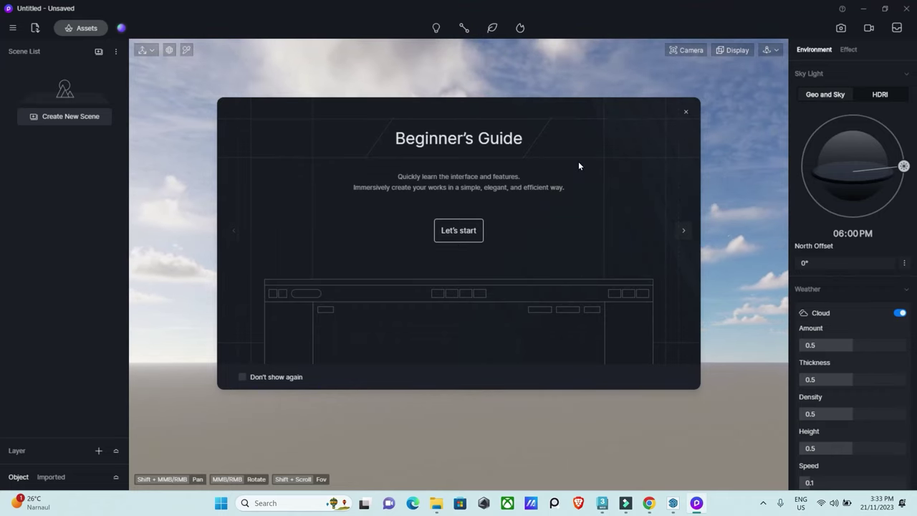
# - Start the Beginner's Guide and page through the navigation pages to Done!
pyautogui.click(472, 238)
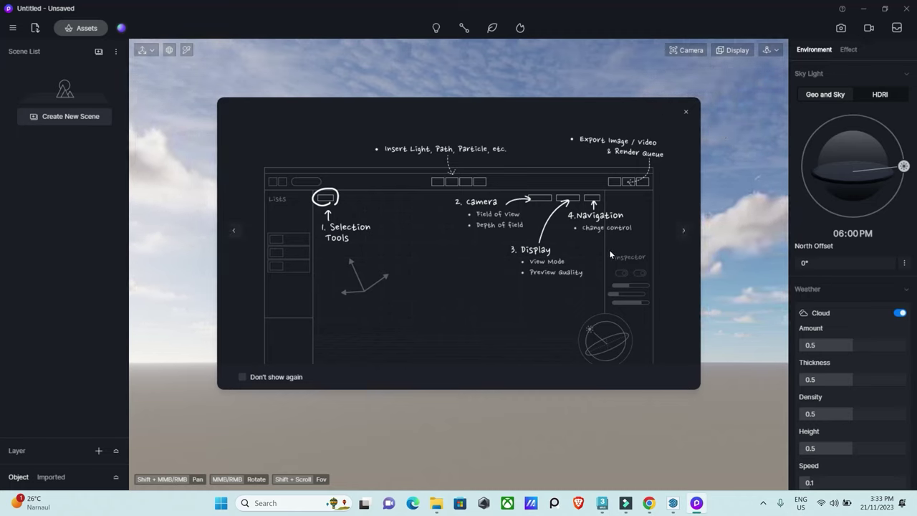
pyautogui.click(685, 231)
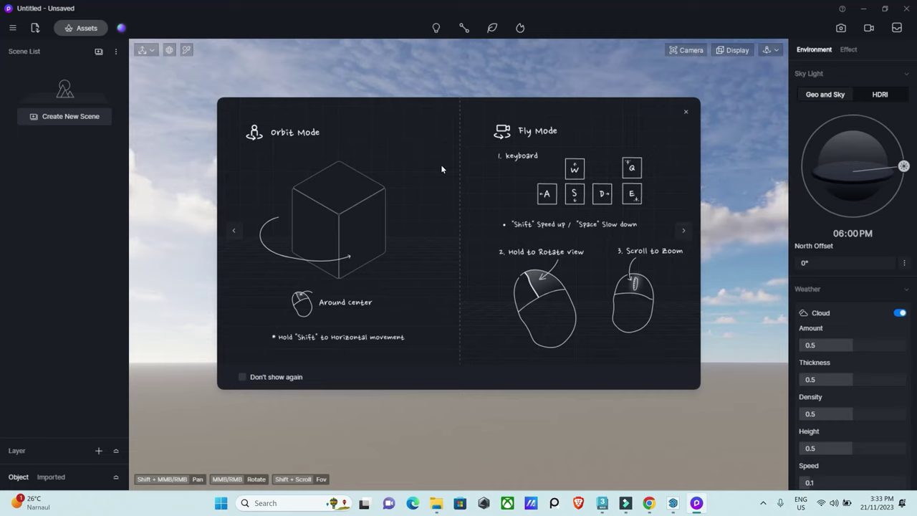
pyautogui.click(684, 233)
pyautogui.click(684, 233)
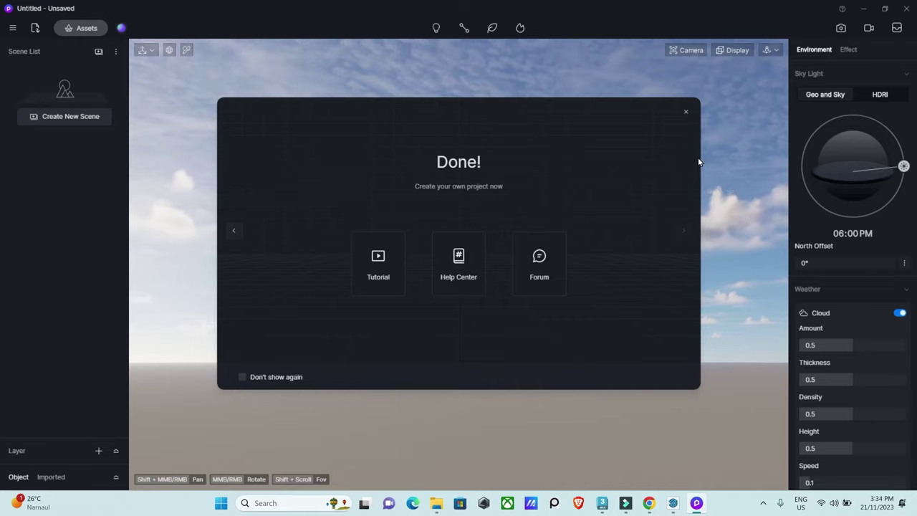
# - Close the Done! dialog to reveal the empty 06:00 PM sky scene
pyautogui.click(686, 113)
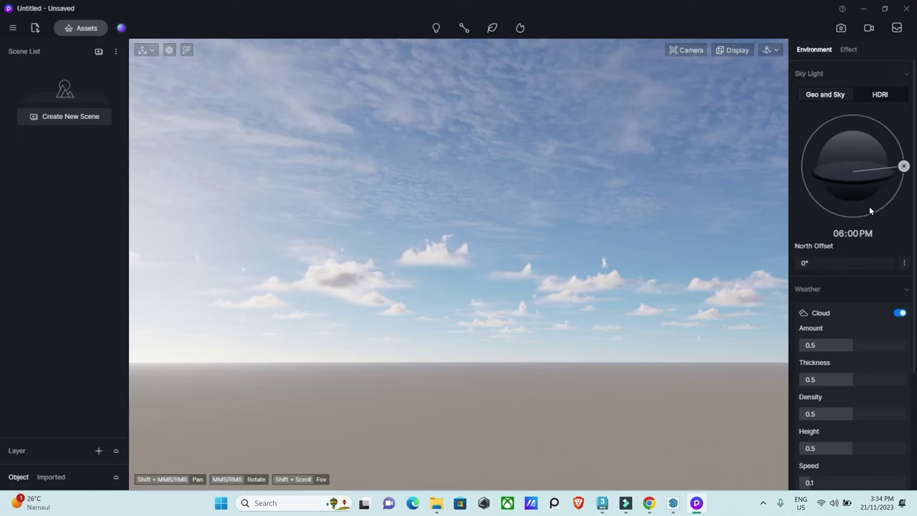
pyautogui.click(14, 33)
pyautogui.moveTo(24, 51)
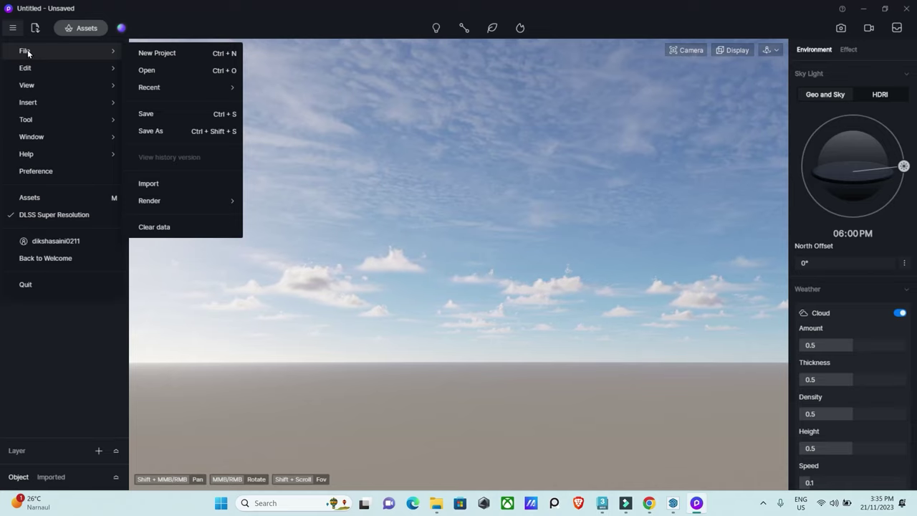
pyautogui.click(167, 185)
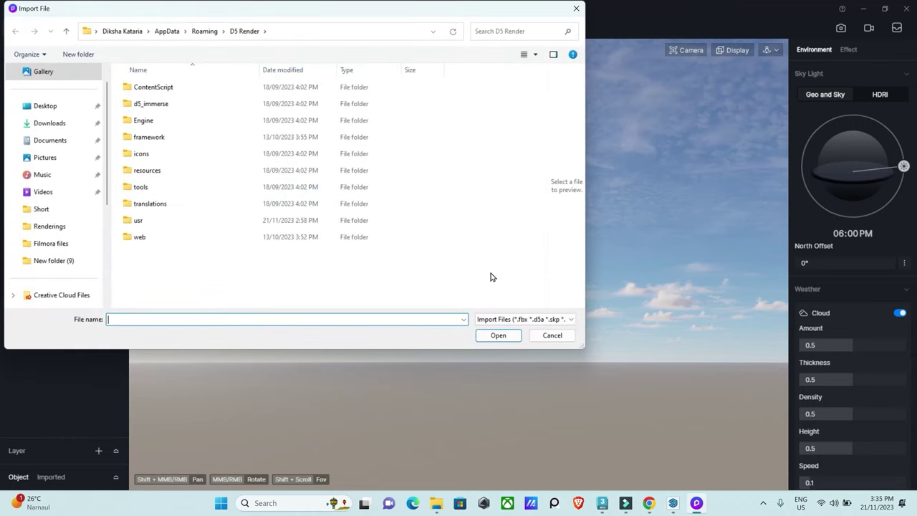
pyautogui.click(551, 326)
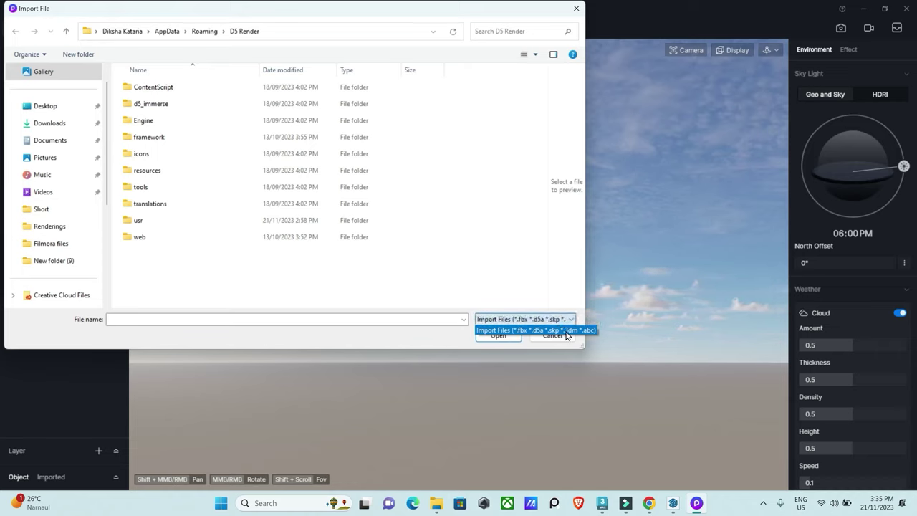
pyautogui.click(505, 262)
pyautogui.click(39, 112)
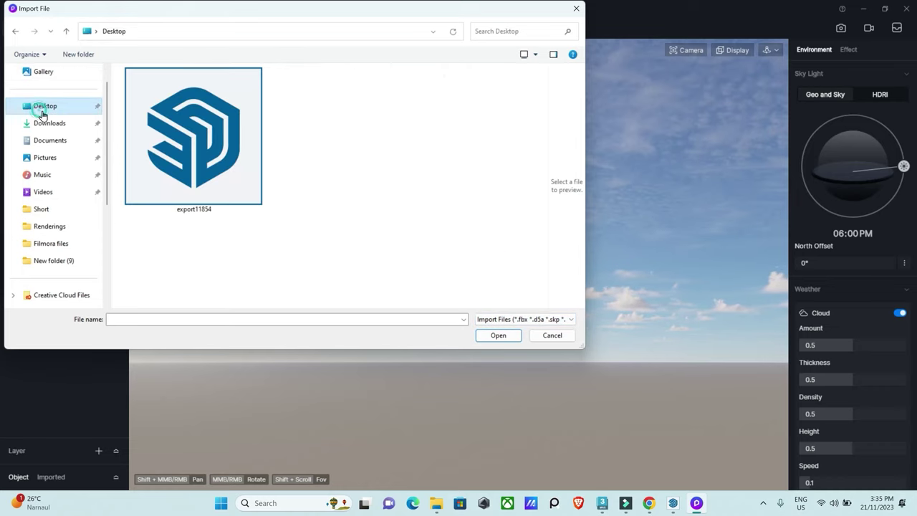
pyautogui.click(225, 148)
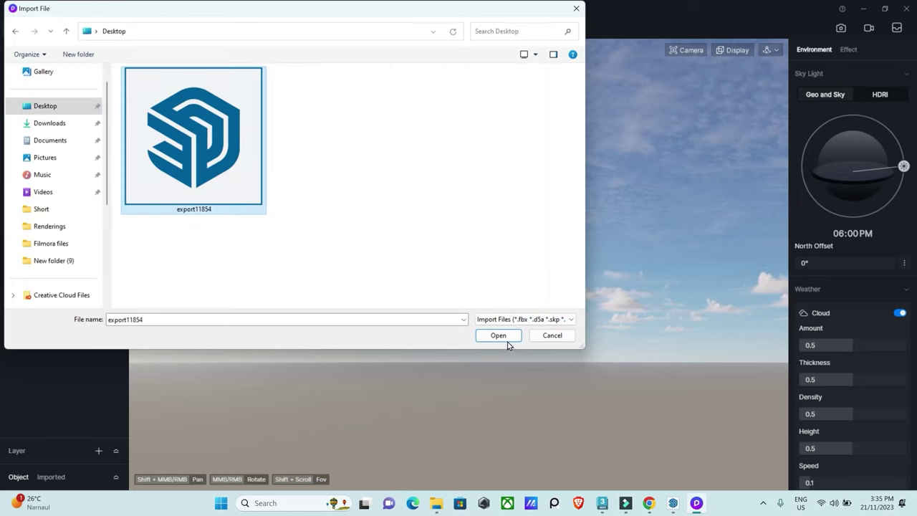
pyautogui.click(551, 336)
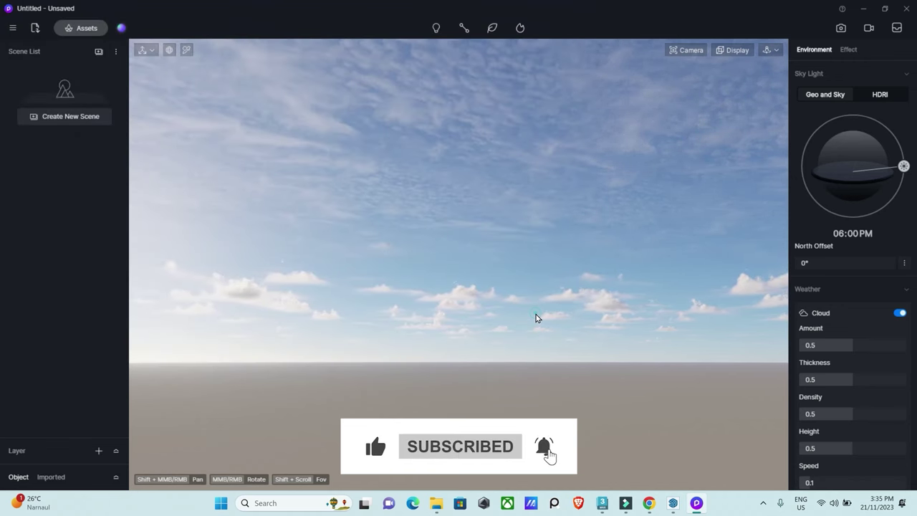
# - Show the D5 LiveSync toolbar in SketchUp, stop the connection, then reconnect to D5 Render
pyautogui.click(671, 504)
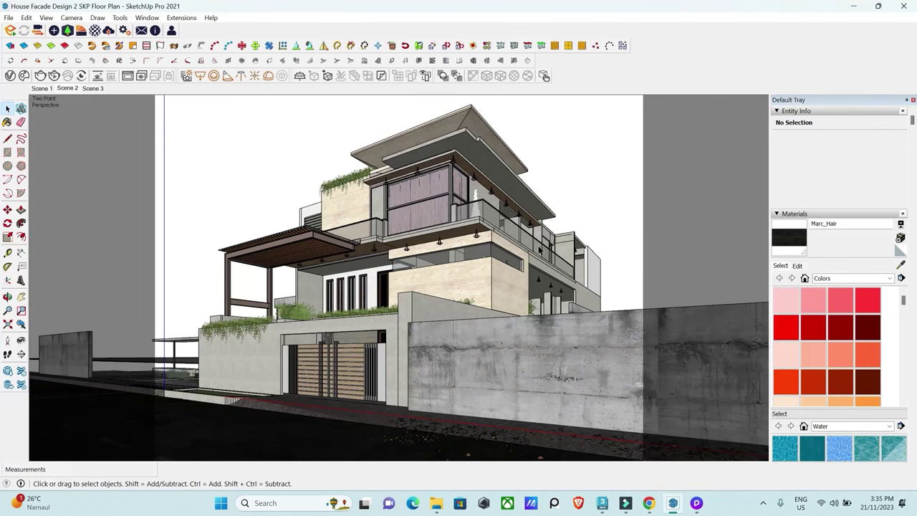
pyautogui.moveTo(594, 176); pyautogui.dragTo(557, 135)
pyautogui.rightClick(644, 79)
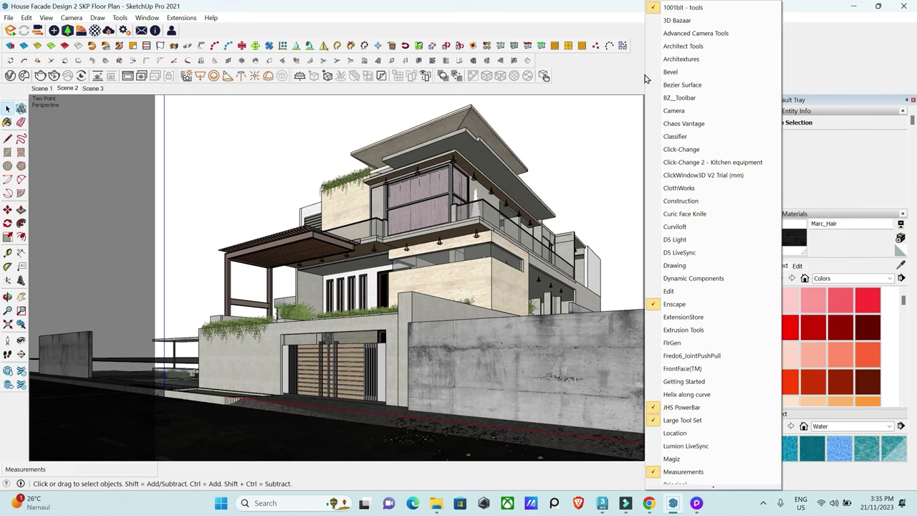
pyautogui.click(692, 255)
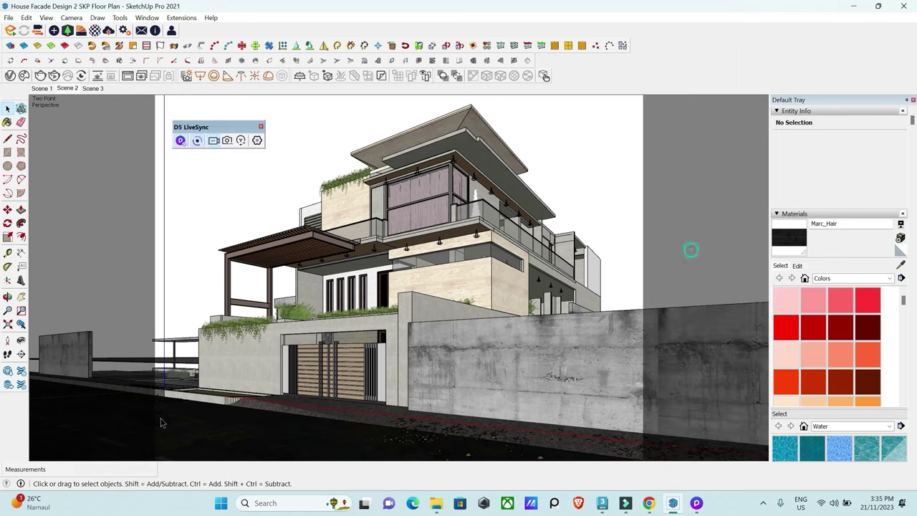
pyautogui.click(197, 140)
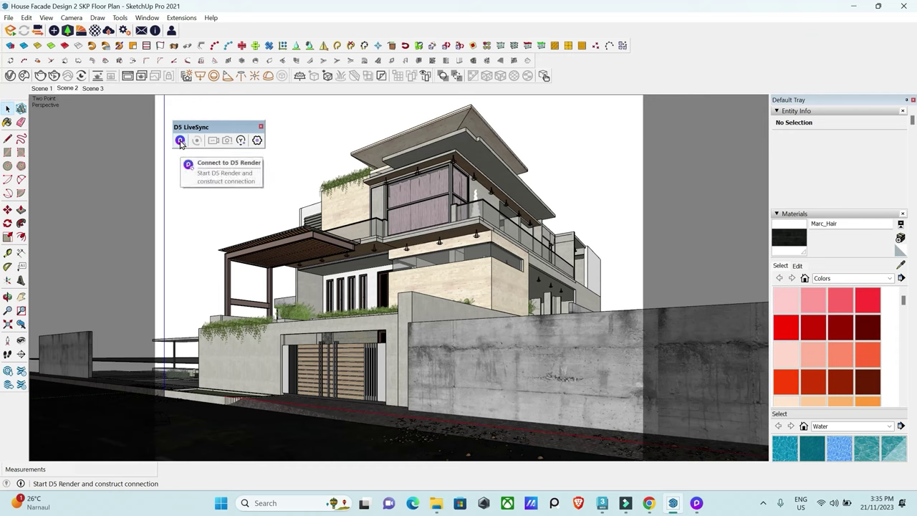
pyautogui.click(179, 140)
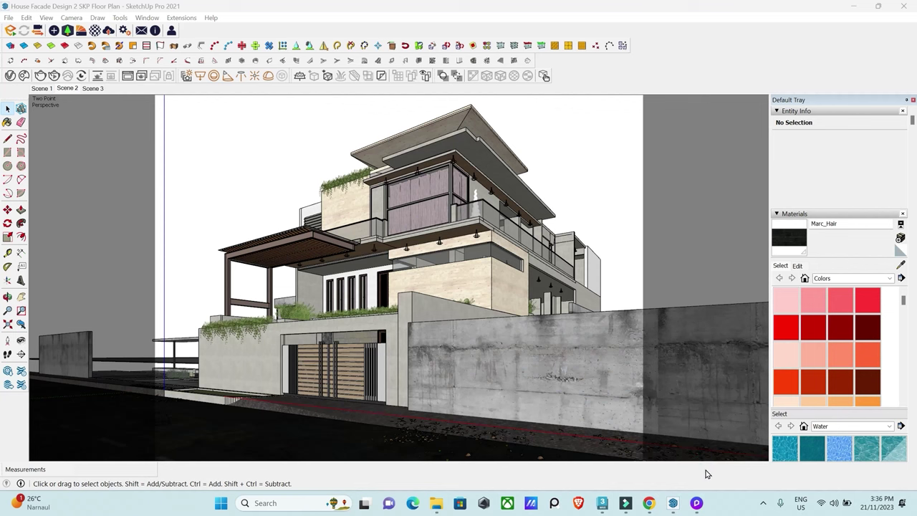
# - Snap SketchUp to the left half and move the restored D5 Render window right
pyautogui.click(699, 505)
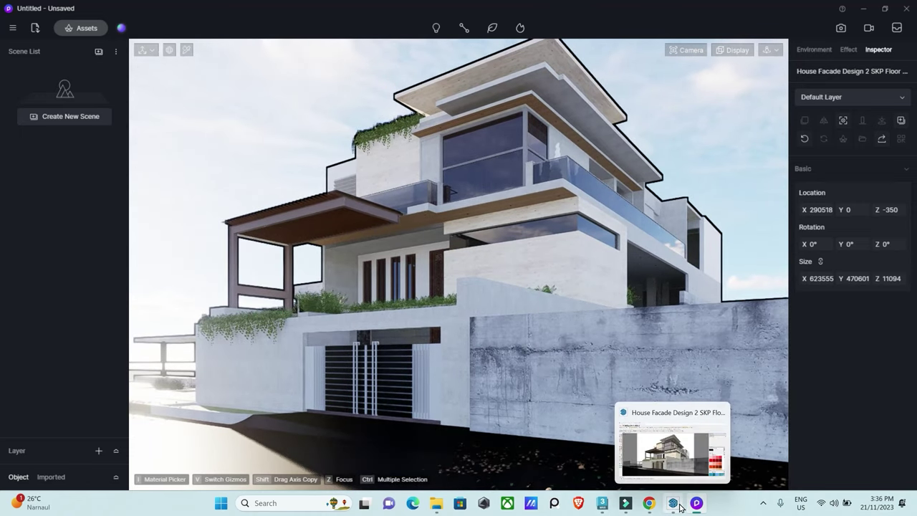
pyautogui.click(648, 440)
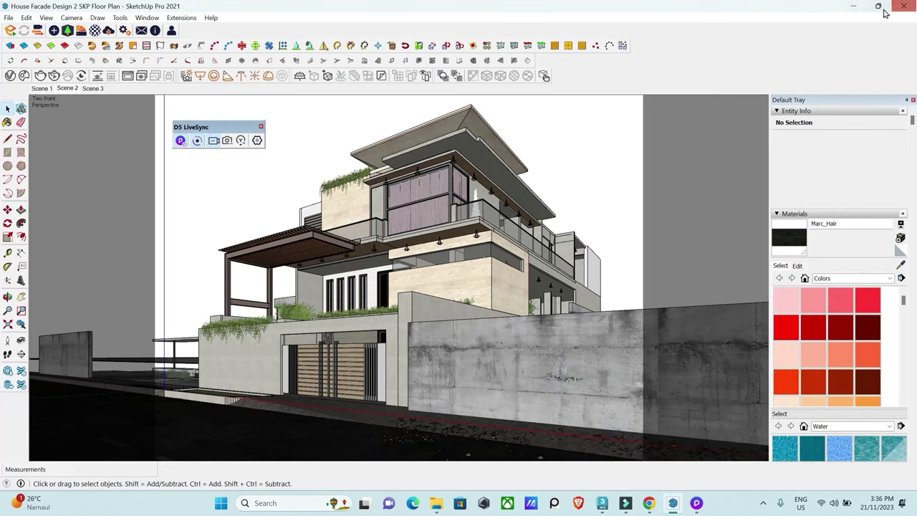
pyautogui.click(836, 35)
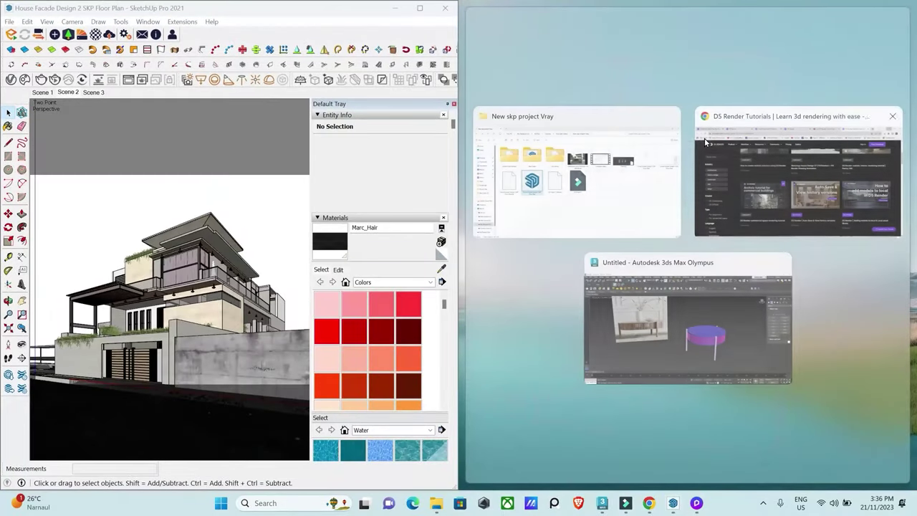
pyautogui.click(771, 7)
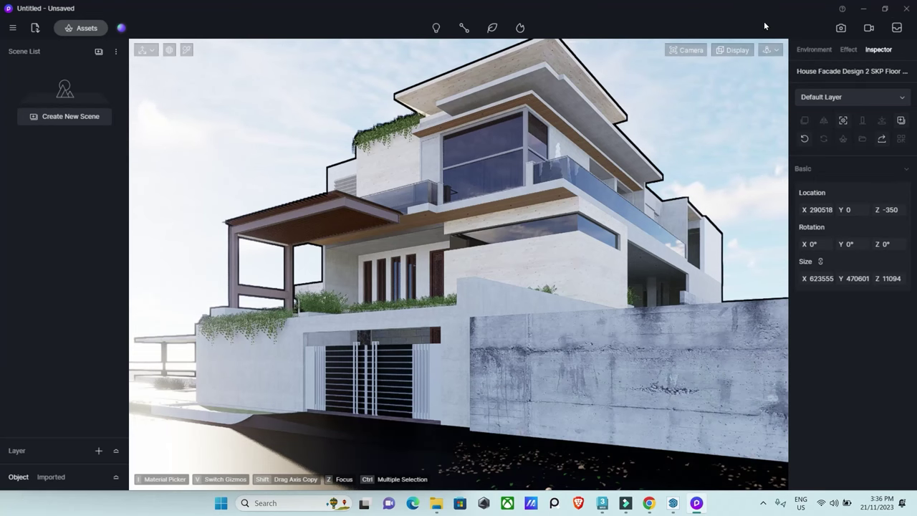
pyautogui.click(884, 8)
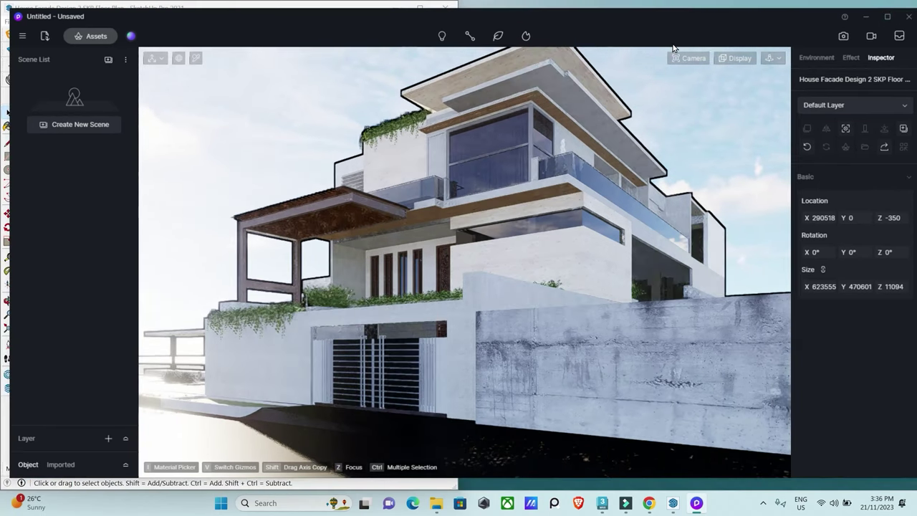
pyautogui.moveTo(664, 26); pyautogui.dragTo(781, 20)
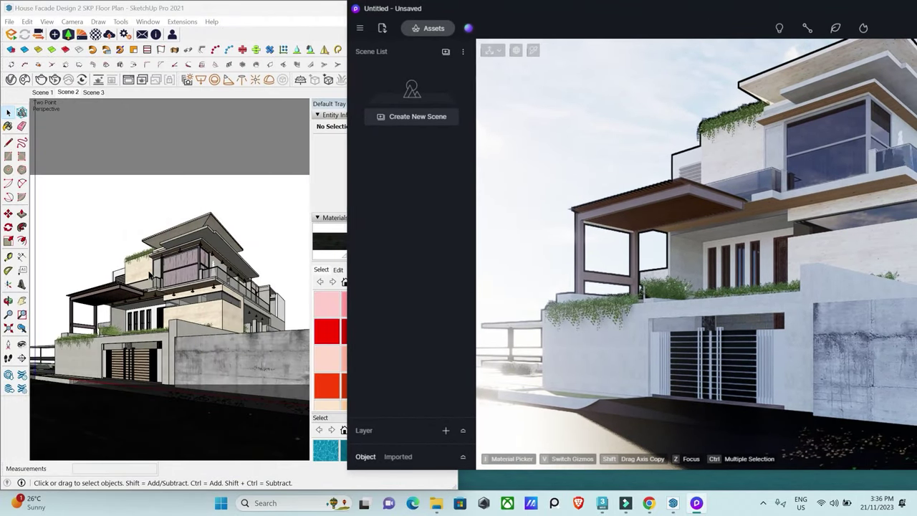
# - Orbit the SketchUp model so the D5 live view follows
pyautogui.click(178, 151)
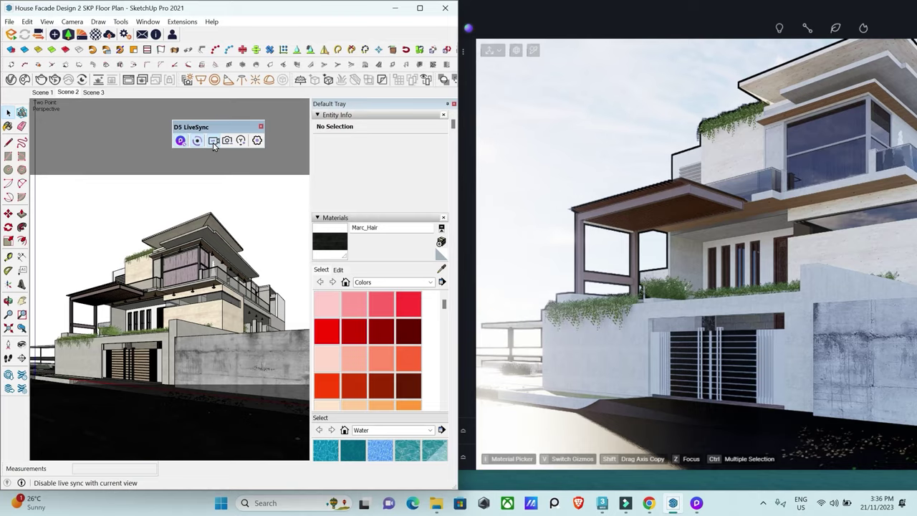
pyautogui.moveTo(223, 278)
pyautogui.mouseDown()
pyautogui.moveTo(299, 284)
pyautogui.moveTo(222, 361)
pyautogui.mouseUp()
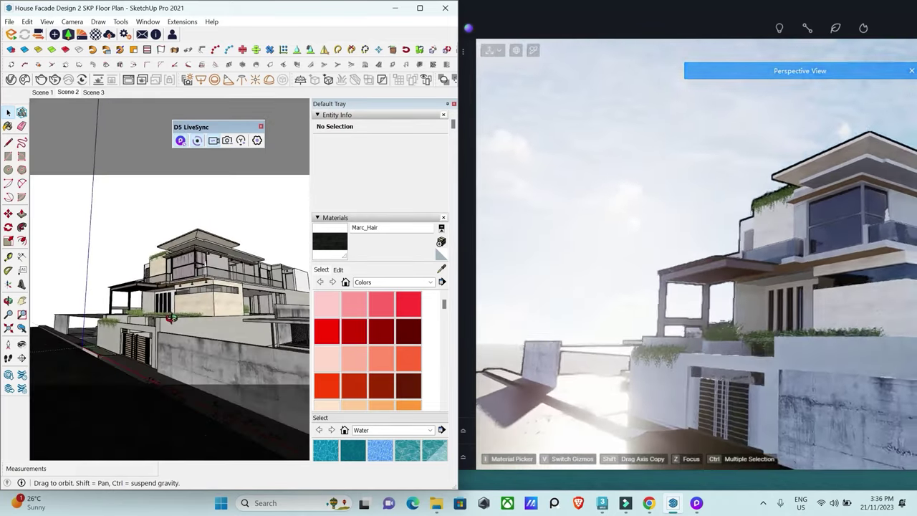
pyautogui.moveTo(222, 362); pyautogui.dragTo(197, 303, button='middle')
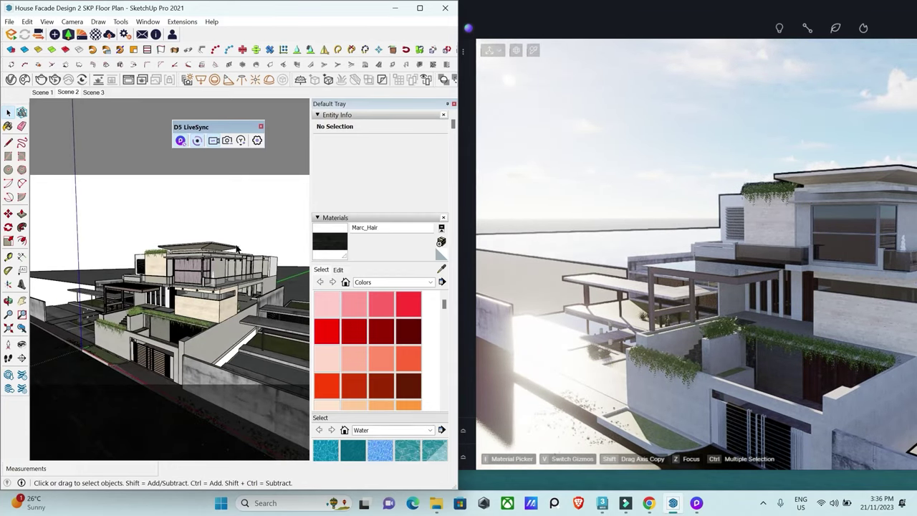
pyautogui.click(666, 197)
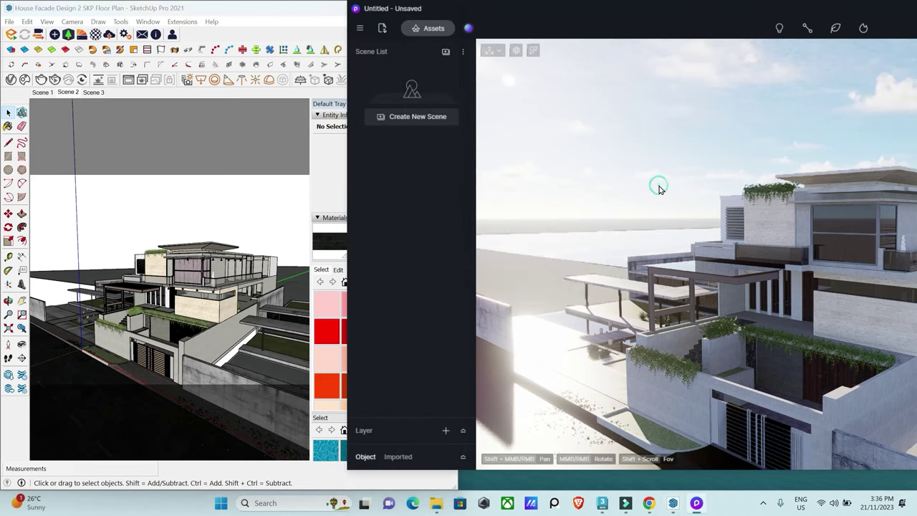
pyautogui.click(179, 202)
pyautogui.moveTo(180, 203)
pyautogui.mouseDown(button='middle')
pyautogui.moveTo(184, 239)
pyautogui.moveTo(204, 208)
pyautogui.mouseUp(button='middle')
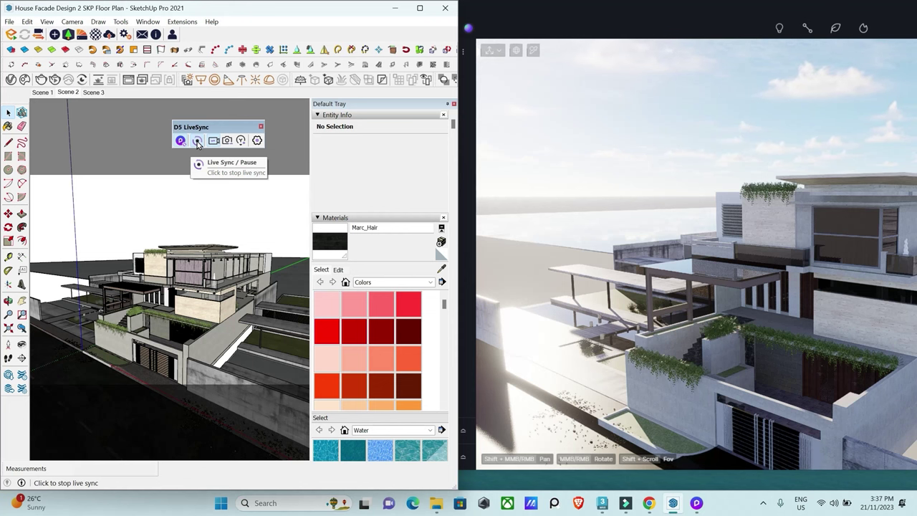
# - Zoom in toward the terrace and open the planter group, then clear the selection
pyautogui.scroll(1, 141, 365)
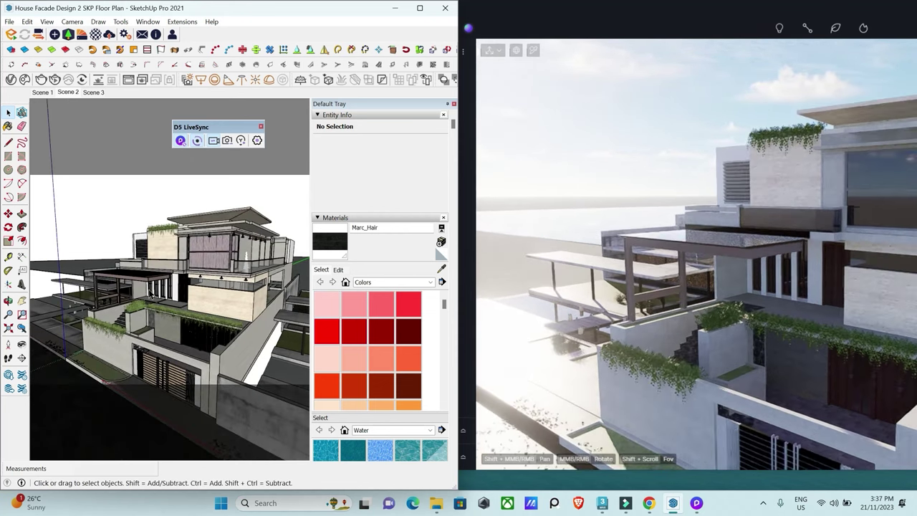
pyautogui.scroll(5, 195, 333)
pyautogui.click(190, 341)
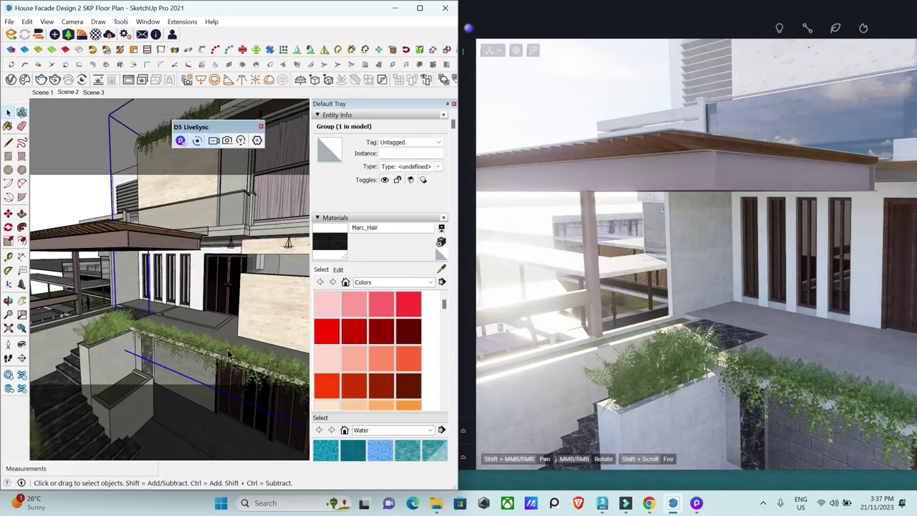
pyautogui.scroll(3, 208, 347)
pyautogui.scroll(2, 230, 349)
pyautogui.scroll(2, 229, 349)
pyautogui.doubleClick(224, 351)
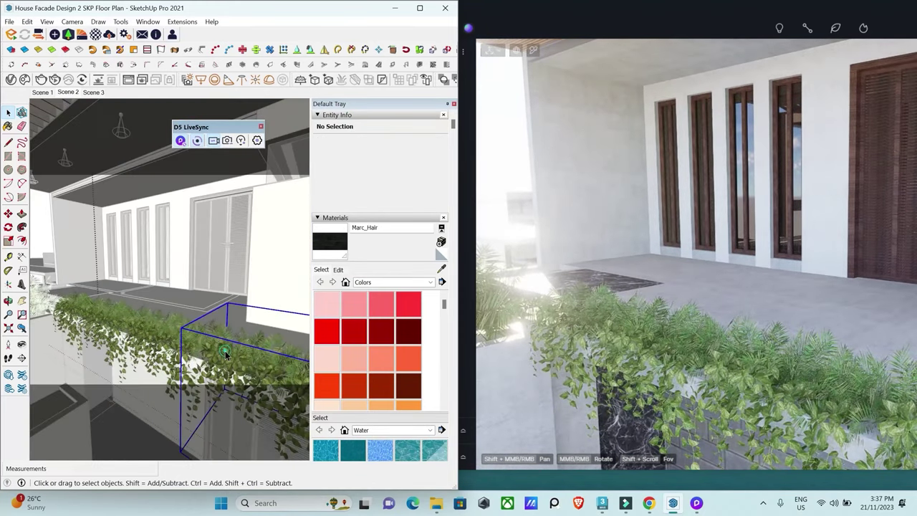
pyautogui.press('Escape')
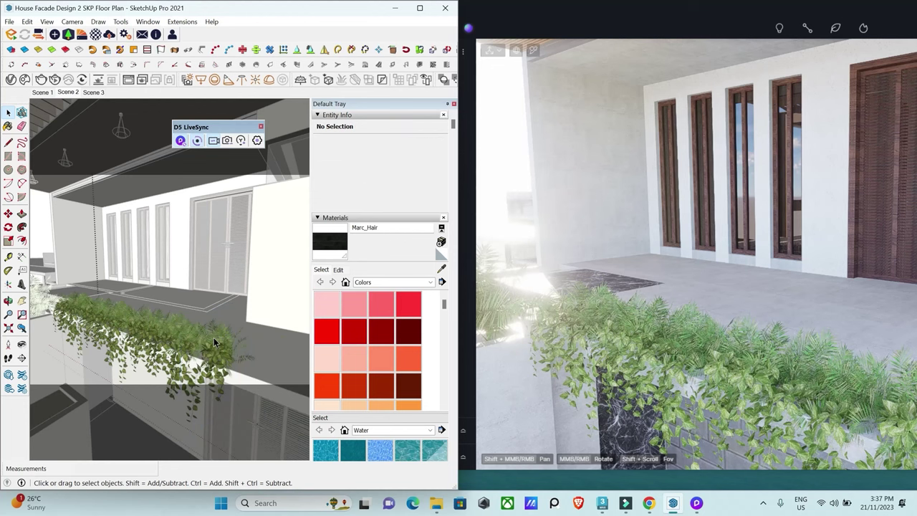
# - Adjust zoom, orbit SketchUp to a new angle, and tilt the render camera down
pyautogui.scroll(-2, 172, 309)
pyautogui.scroll(-2, 162, 296)
pyautogui.scroll(-3, 162, 297)
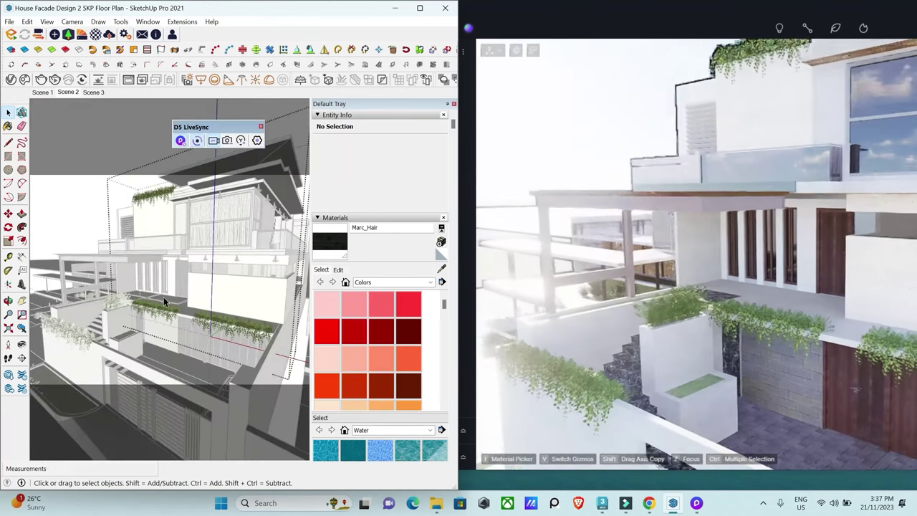
pyautogui.scroll(2, 183, 368)
pyautogui.scroll(2, 183, 369)
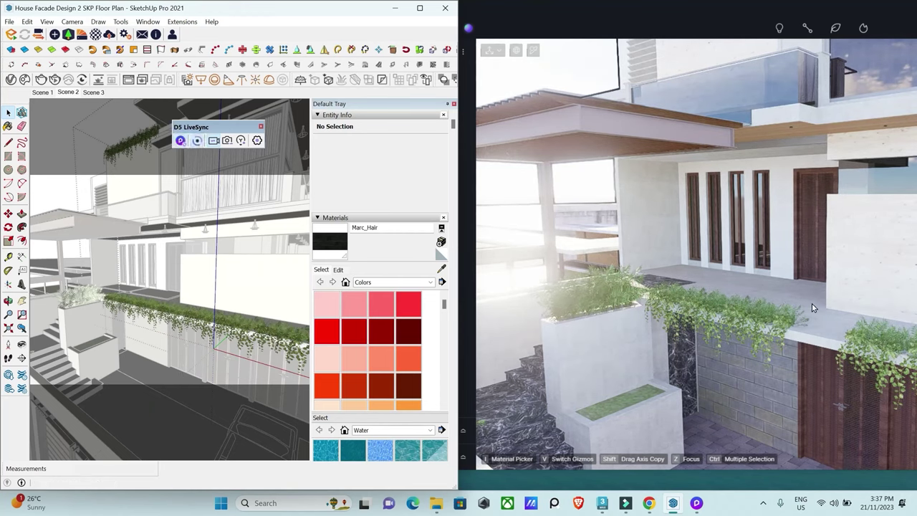
pyautogui.moveTo(208, 336)
pyautogui.mouseDown(button='middle')
pyautogui.moveTo(240, 341)
pyautogui.moveTo(205, 349)
pyautogui.mouseUp(button='middle')
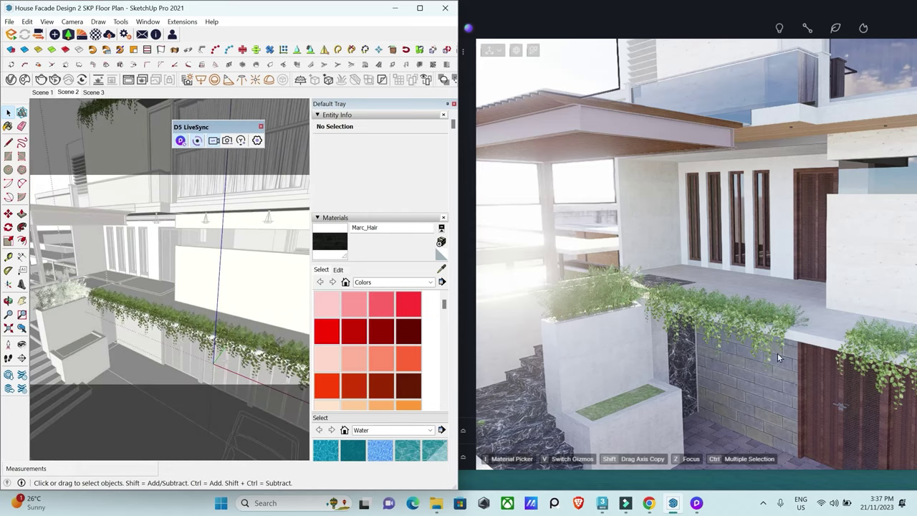
pyautogui.moveTo(777, 353); pyautogui.dragTo(782, 328, button='right')
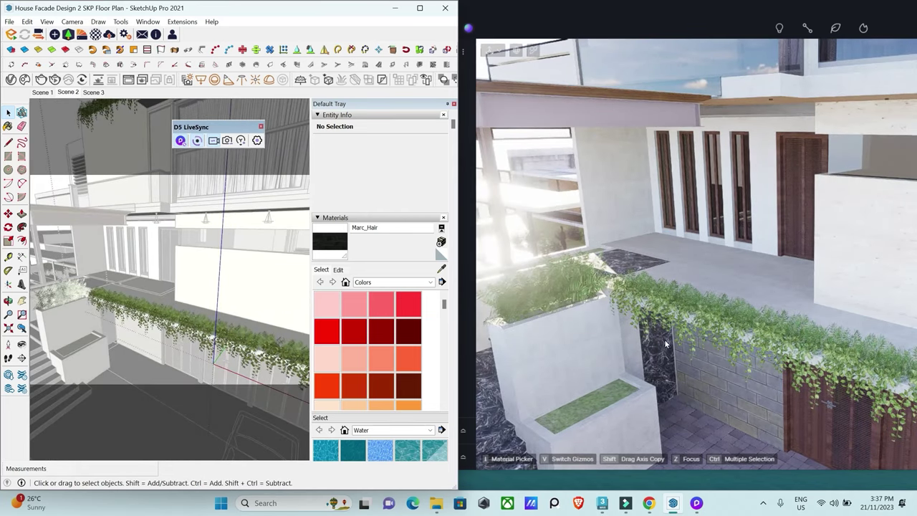
# - Toggle Live Sync, dismiss the data-transfer warning, orbit the view, and close the LiveSync toolbar
pyautogui.click(200, 141)
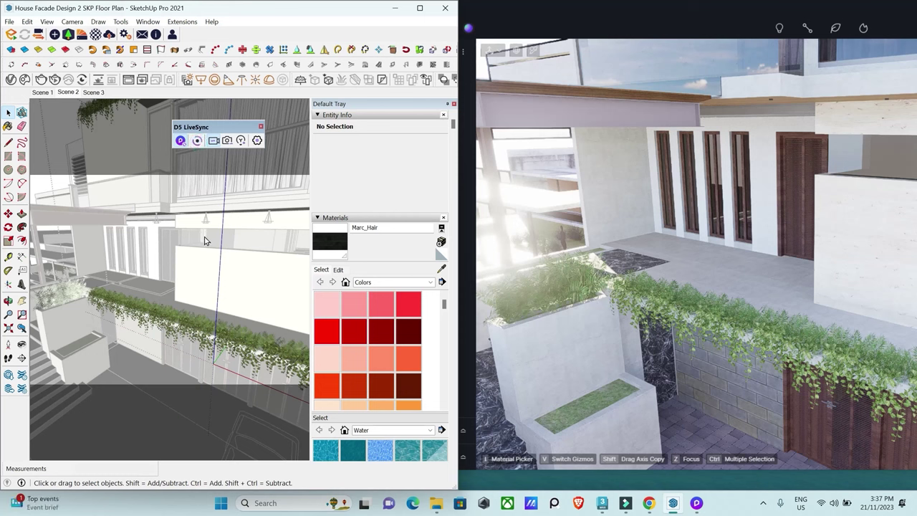
pyautogui.click(200, 146)
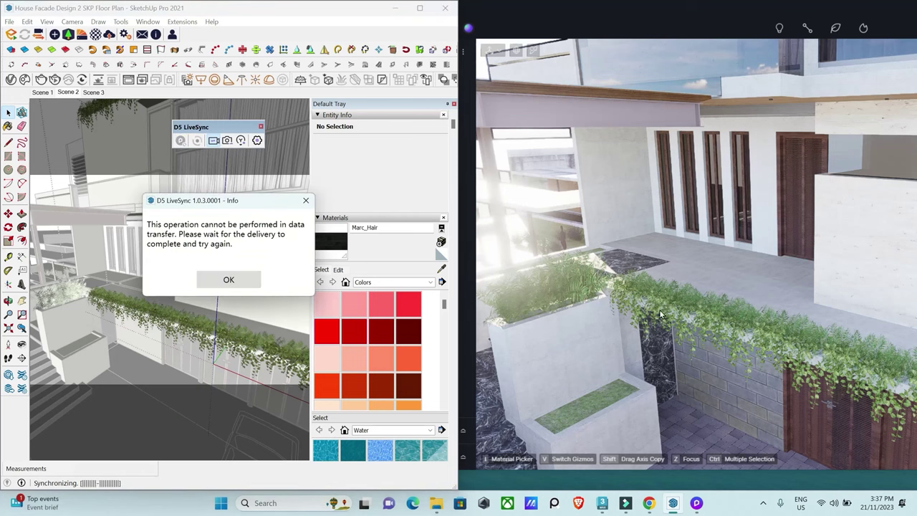
pyautogui.click(223, 282)
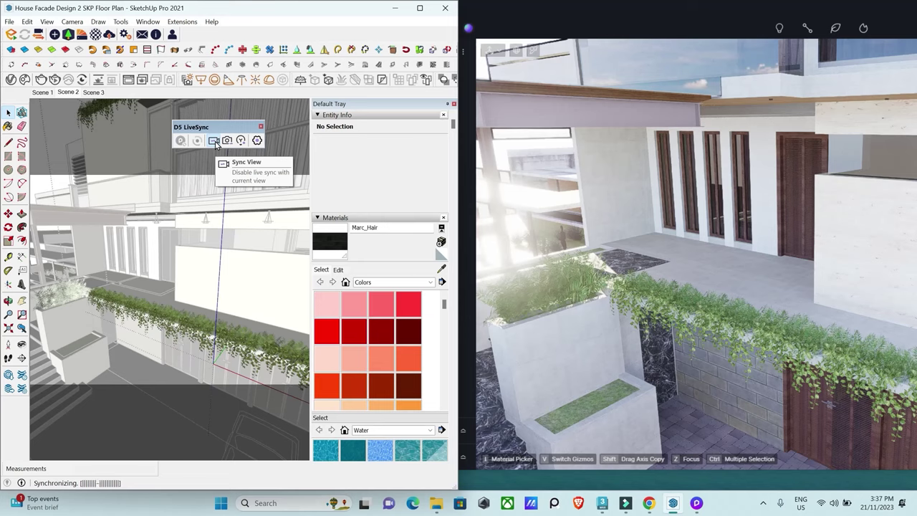
pyautogui.moveTo(190, 294)
pyautogui.mouseDown(button='middle')
pyautogui.moveTo(169, 356)
pyautogui.moveTo(161, 318)
pyautogui.mouseUp(button='middle')
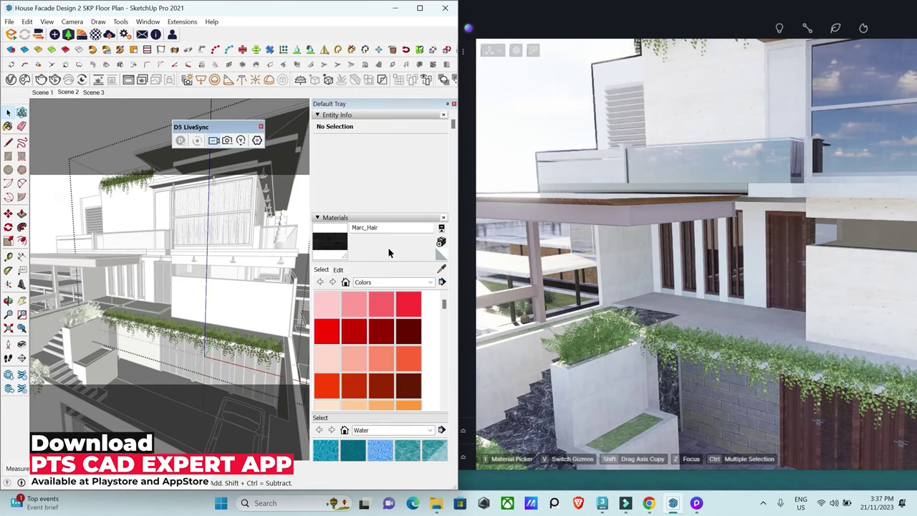
pyautogui.click(214, 142)
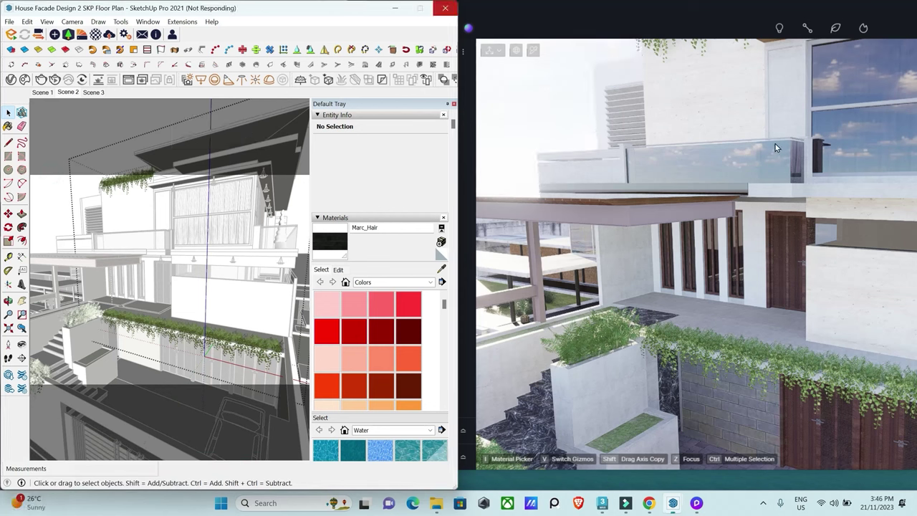
# - Maximise D5 Render, orbit around the facade, and show the Orbit/Fly navigation options
pyautogui.doubleClick(798, 13)
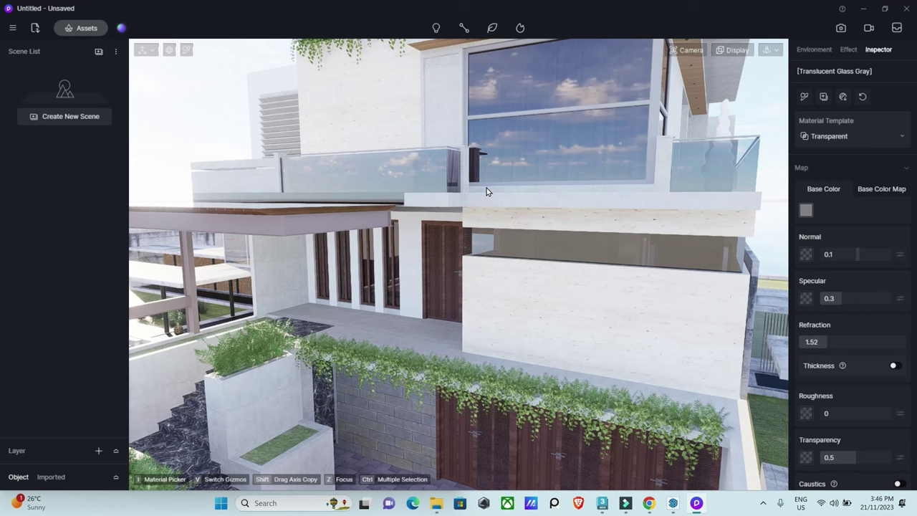
pyautogui.moveTo(491, 294)
pyautogui.mouseDown(button='right')
pyautogui.moveTo(406, 112)
pyautogui.moveTo(477, 90)
pyautogui.mouseUp(button='right')
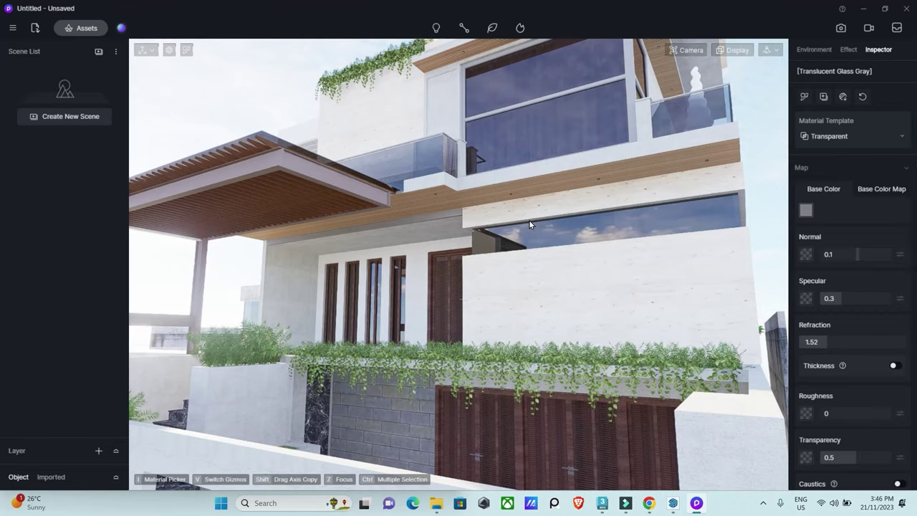
pyautogui.moveTo(501, 332)
pyautogui.mouseDown(button='right')
pyautogui.moveTo(408, 225)
pyautogui.moveTo(268, 289)
pyautogui.moveTo(346, 424)
pyautogui.moveTo(640, 450)
pyautogui.mouseUp(button='right')
pyautogui.moveTo(735, 280)
pyautogui.mouseDown(button='right')
pyautogui.moveTo(624, 100)
pyautogui.moveTo(367, 102)
pyautogui.moveTo(231, 322)
pyautogui.moveTo(347, 488)
pyautogui.mouseUp(button='right')
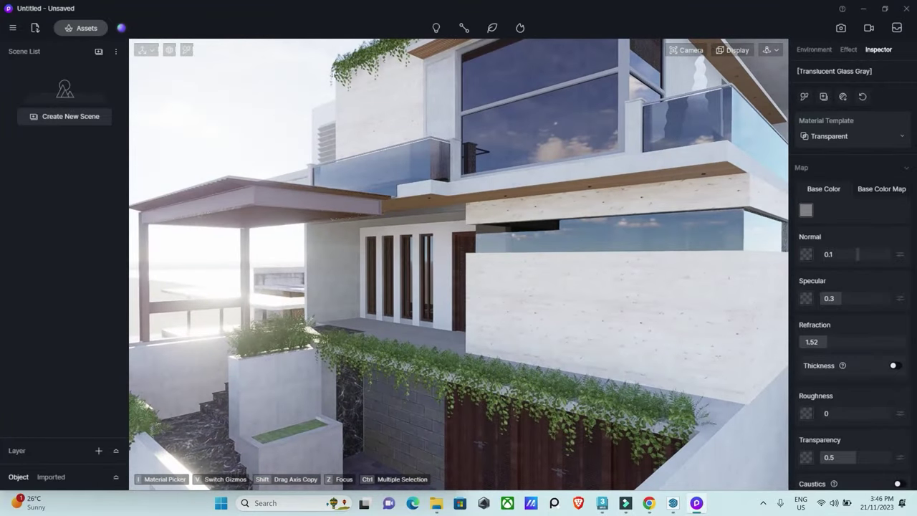
pyautogui.moveTo(426, 288)
pyautogui.mouseDown(button='right')
pyautogui.moveTo(471, 362)
pyautogui.moveTo(565, 364)
pyautogui.moveTo(652, 282)
pyautogui.moveTo(446, 237)
pyautogui.moveTo(407, 213)
pyautogui.mouseUp(button='right')
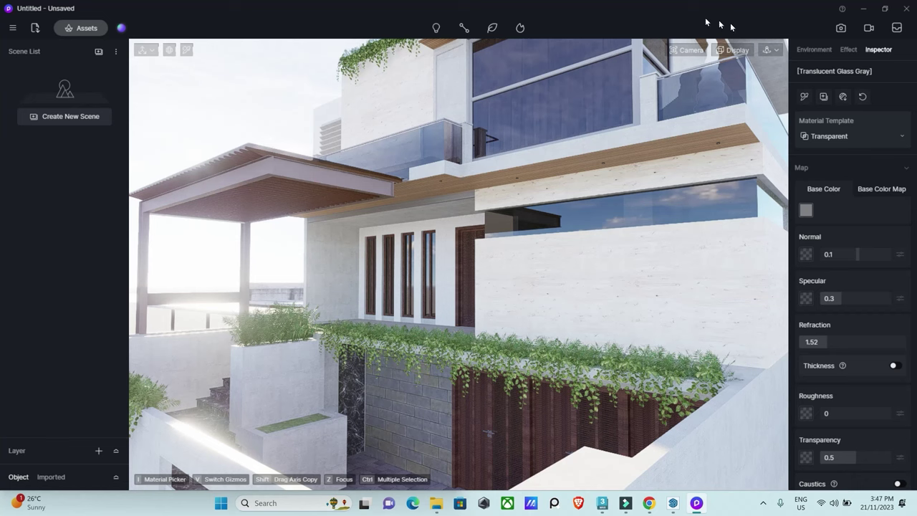
pyautogui.click(776, 51)
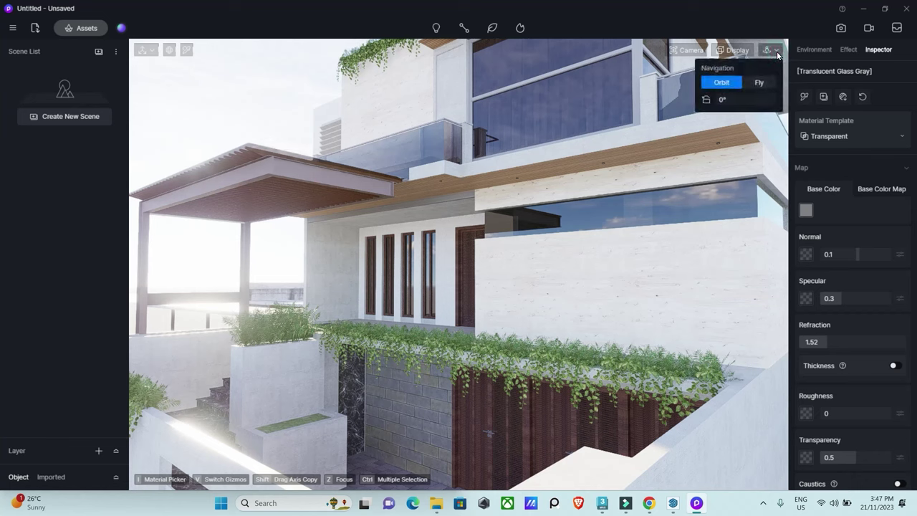
# - Switch the camera to Fly mode and fly up over the rooftop pool, then back down
pyautogui.click(757, 83)
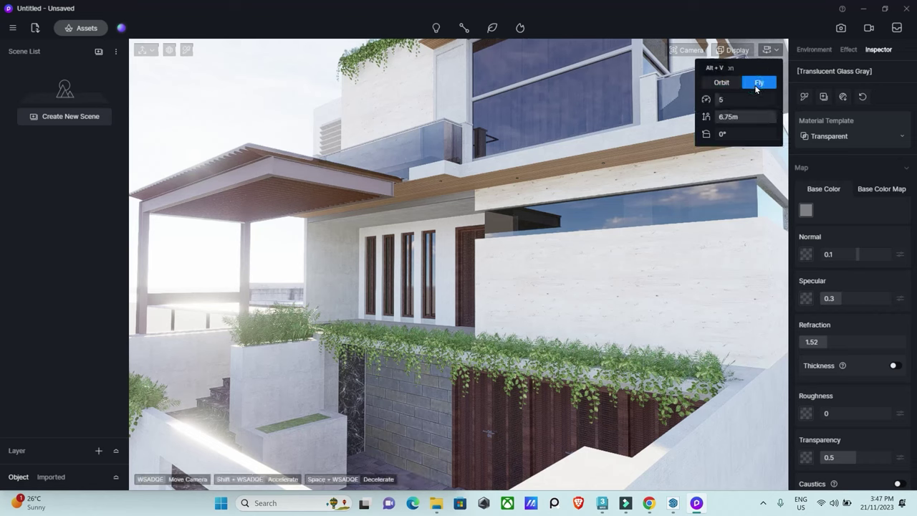
pyautogui.click(470, 218)
pyautogui.press('e')
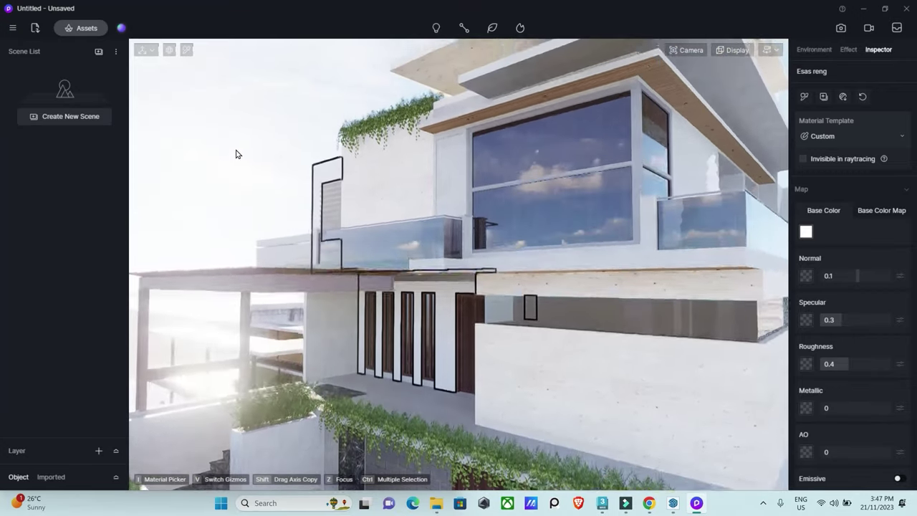
pyautogui.press('e')
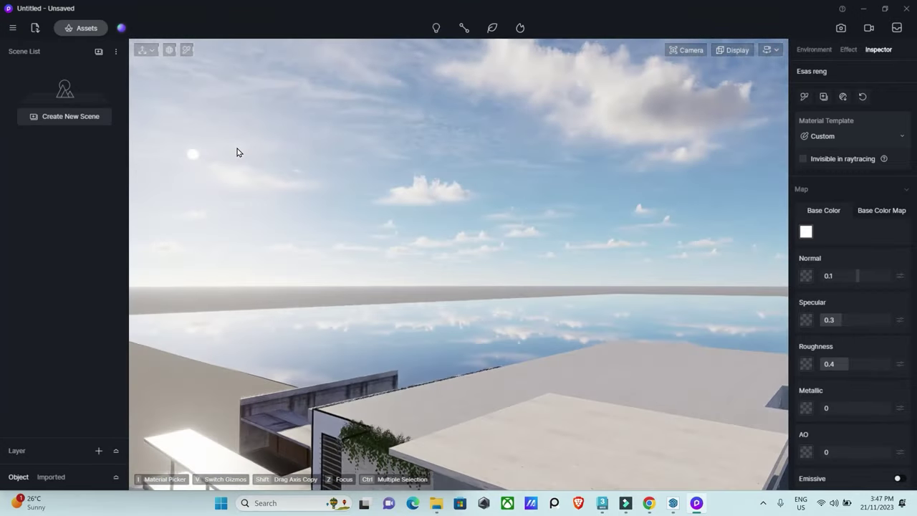
pyautogui.press('e')
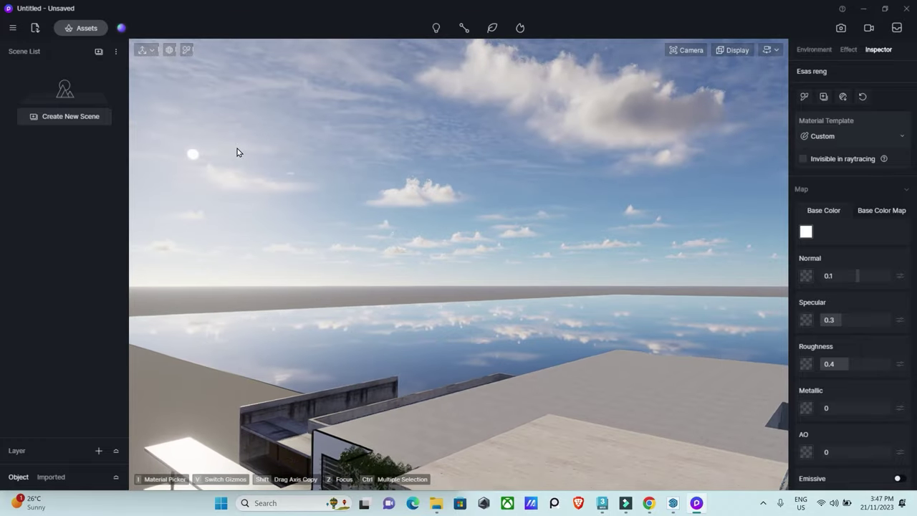
pyautogui.press('q')
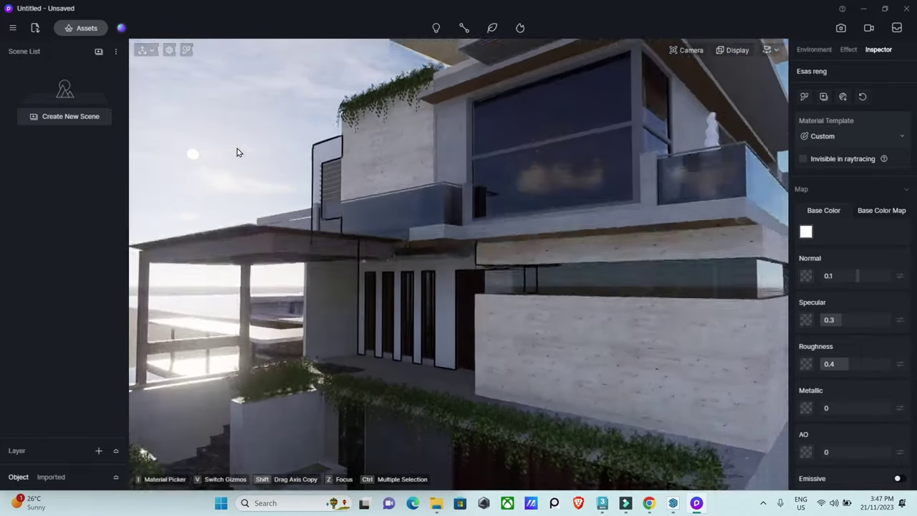
pyautogui.press('q')
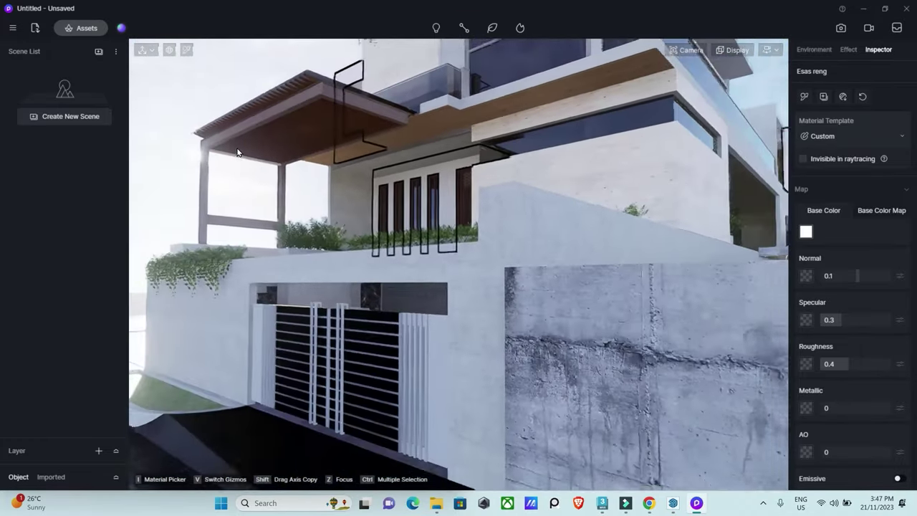
# - Fly back and sideways to frame a wide view of the front facade and retaining wall
pyautogui.press('s')
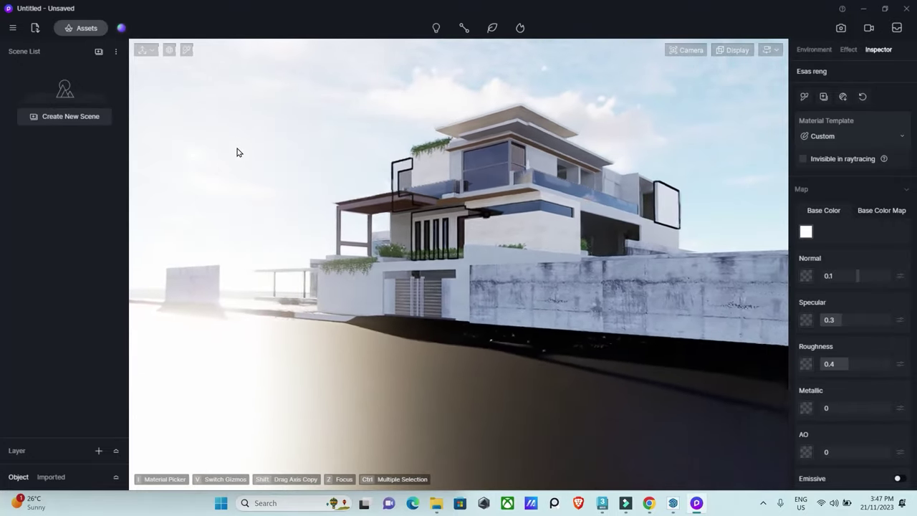
pyautogui.press('s')
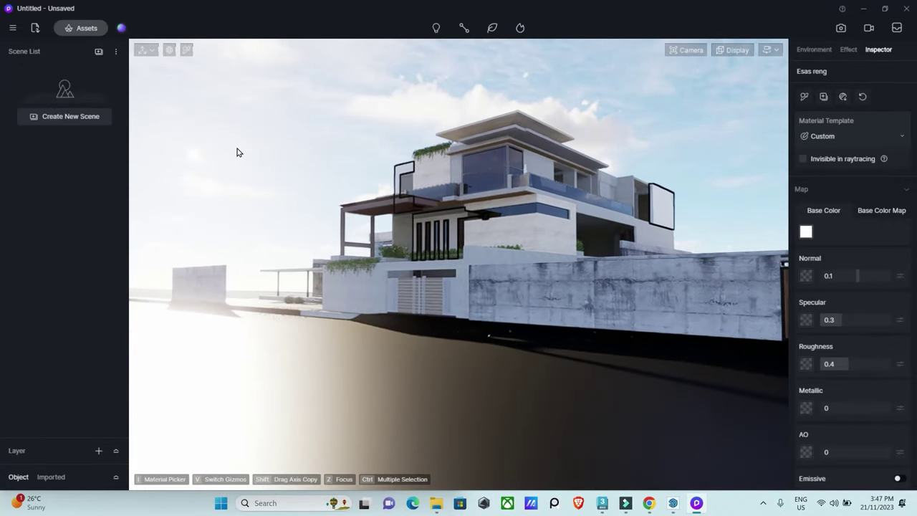
pyautogui.press('w')
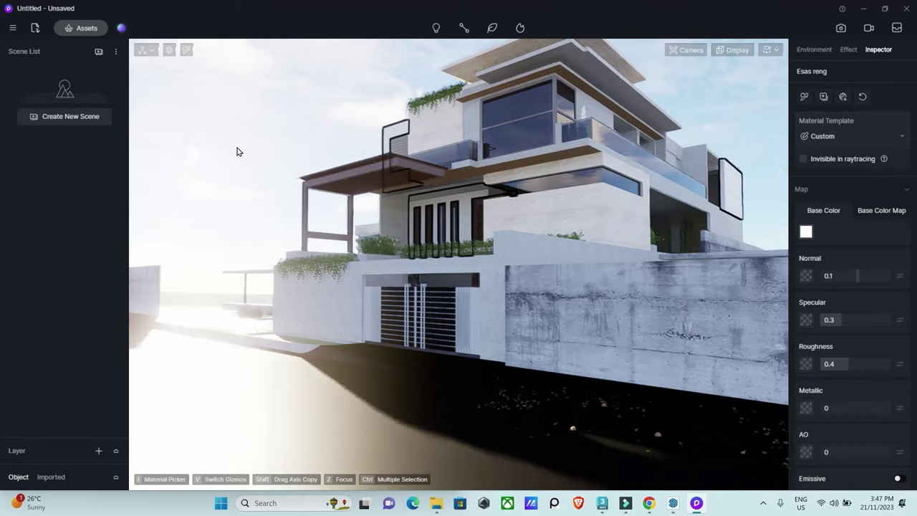
pyautogui.press('a')
pyautogui.press('d')
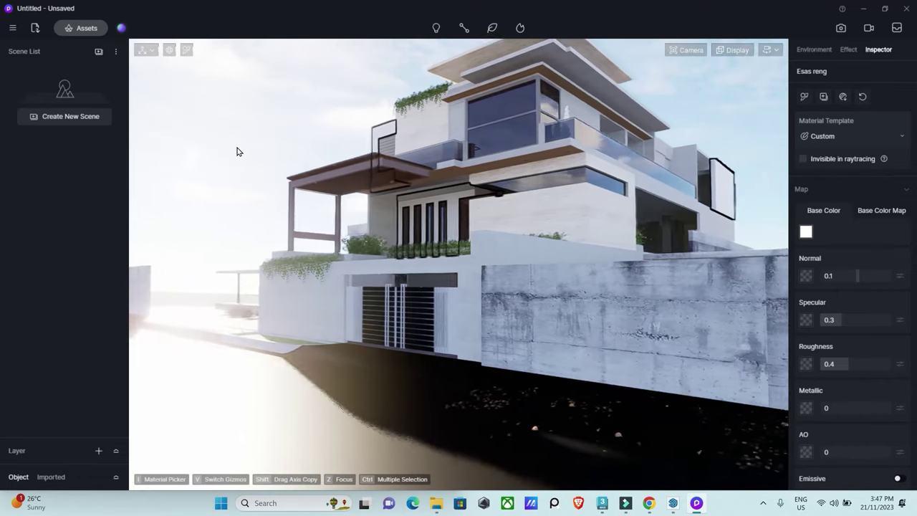
pyautogui.press('d')
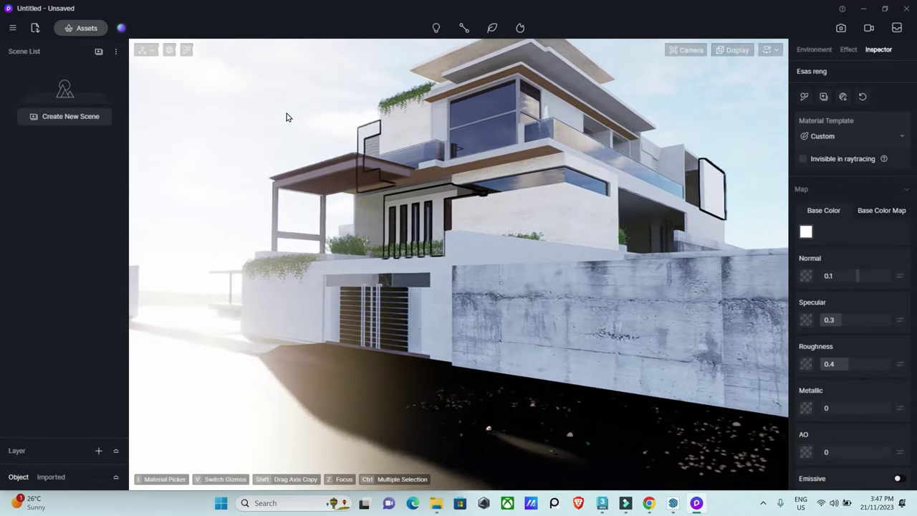
pyautogui.press('d')
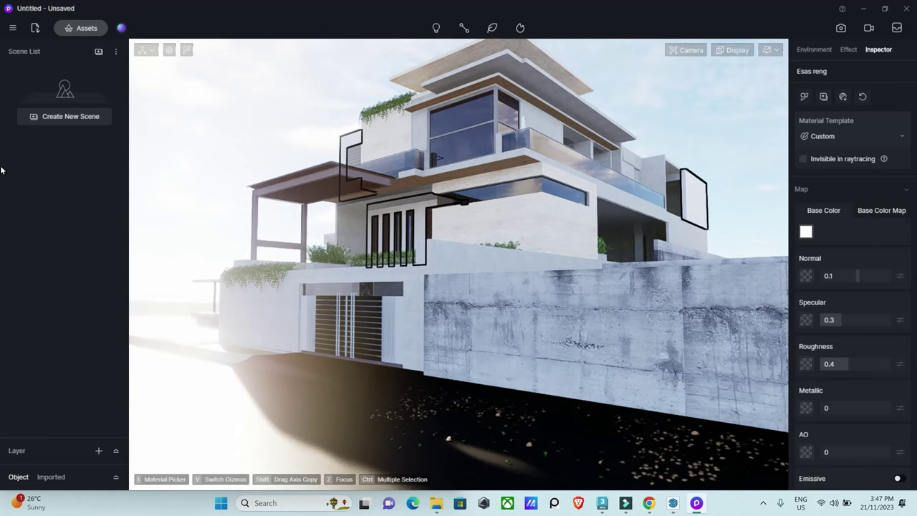
pyautogui.click(777, 52)
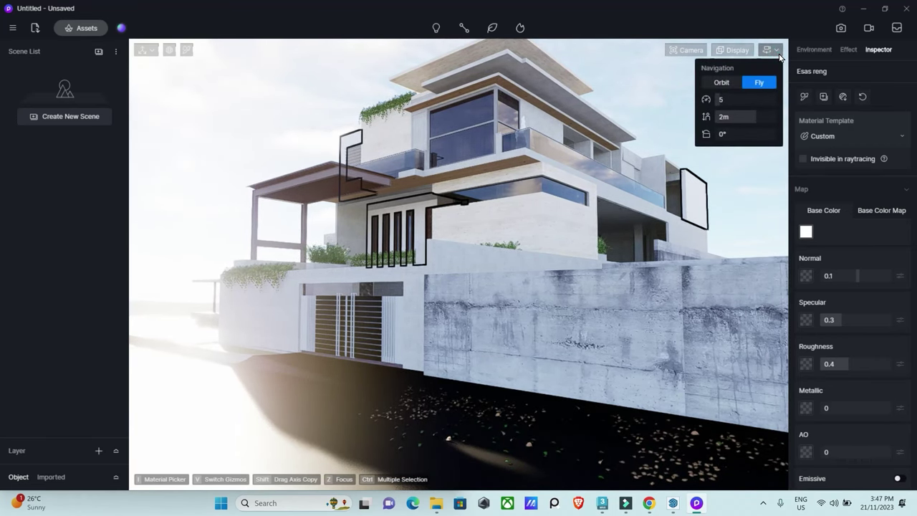
# - Raise the fly speed from 5 to 32 and higher, then select the concrete surface
pyautogui.moveTo(722, 100); pyautogui.dragTo(782, 106)
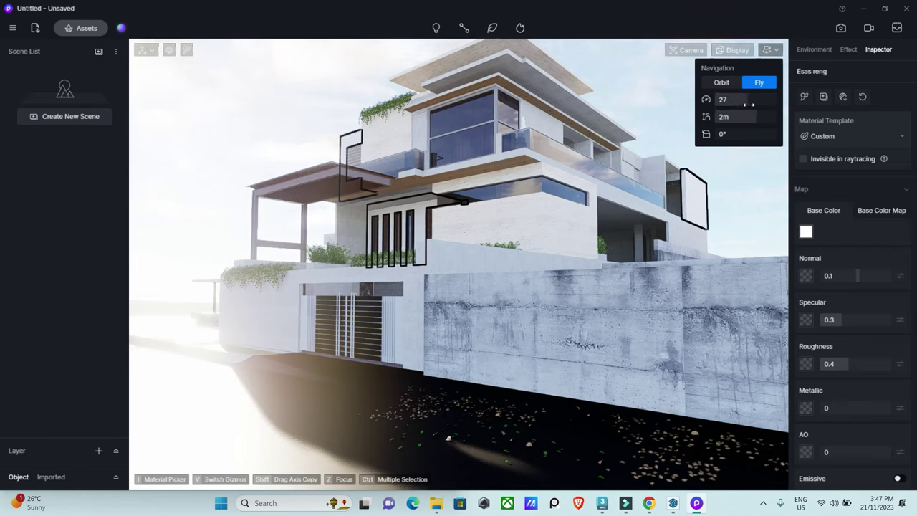
pyautogui.moveTo(748, 104); pyautogui.dragTo(754, 102)
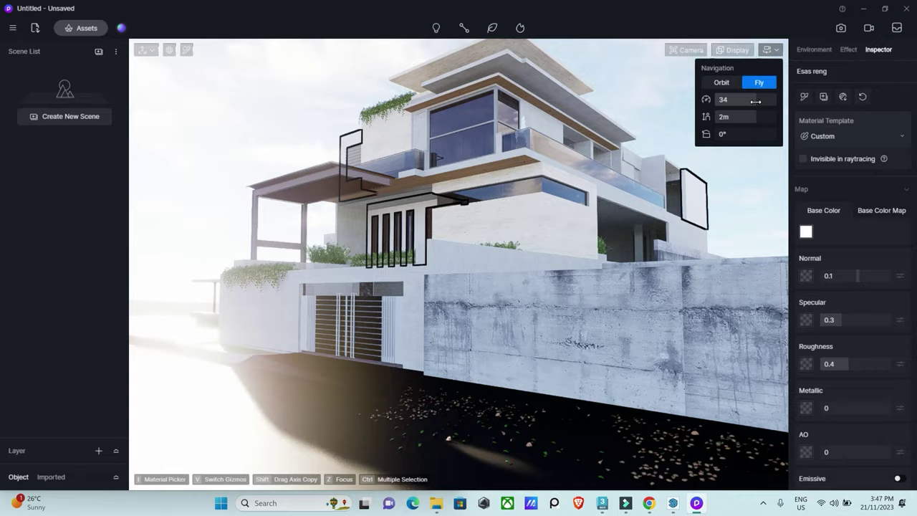
pyautogui.click(441, 262)
pyautogui.scroll(5, 445, 252)
pyautogui.scroll(-8, 445, 251)
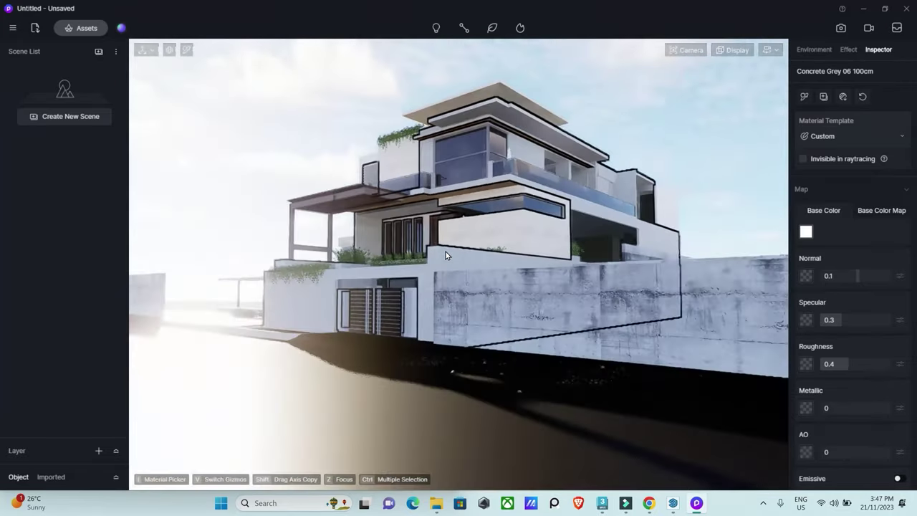
pyautogui.scroll(3, 446, 251)
pyautogui.scroll(5, 446, 251)
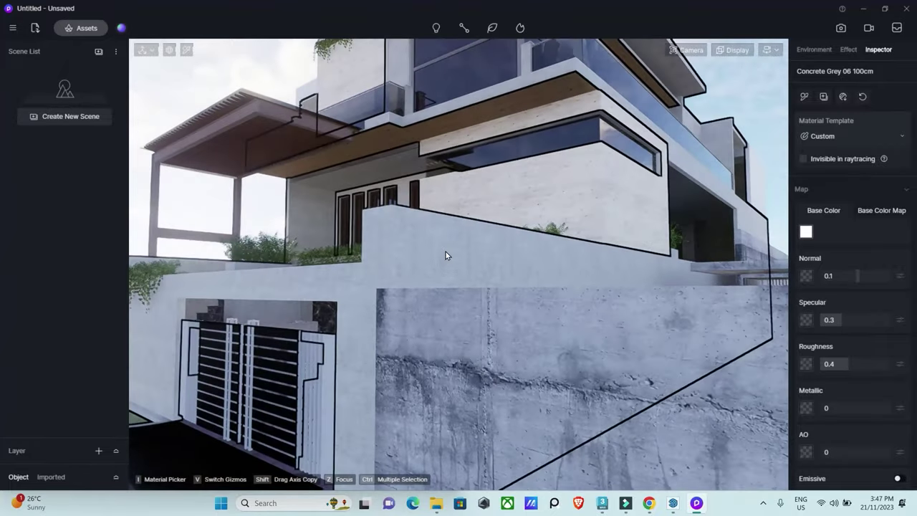
pyautogui.scroll(-8, 445, 251)
pyautogui.scroll(3, 446, 251)
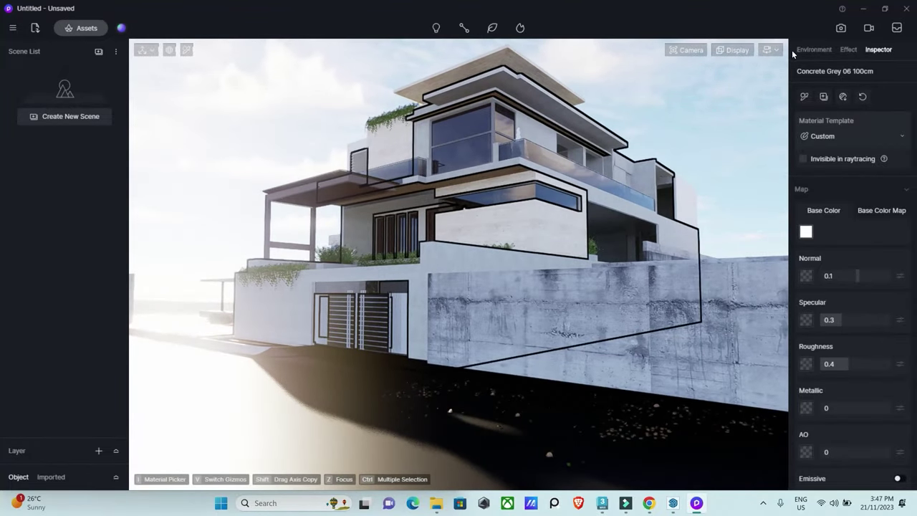
# - Select the glass railing, then change the camera height from 2.05m to 2.84m and roll to -33.1°
pyautogui.click(770, 50)
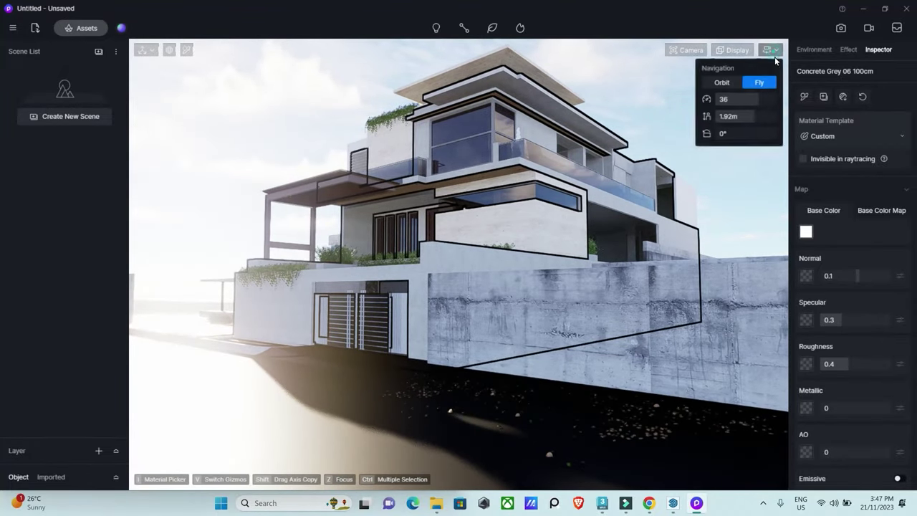
pyautogui.click(570, 170)
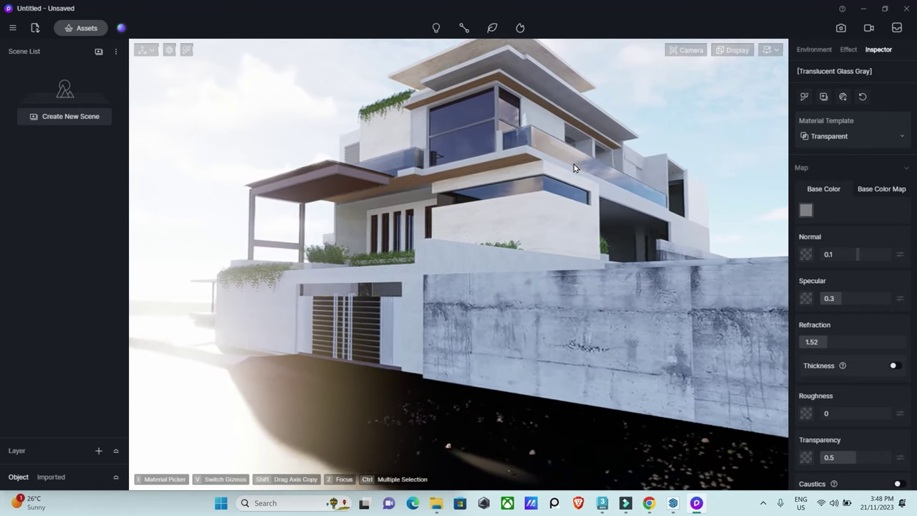
pyautogui.click(772, 50)
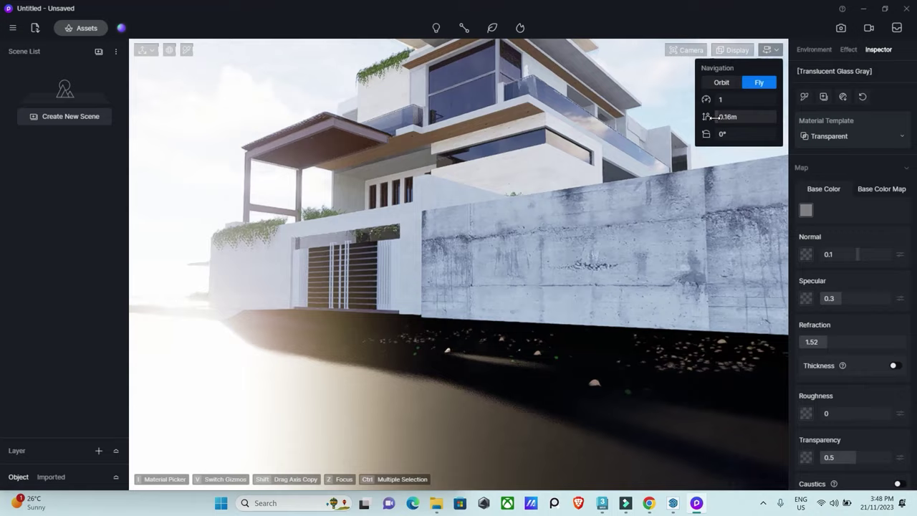
pyautogui.moveTo(756, 116)
pyautogui.mouseDown()
pyautogui.moveTo(772, 115)
pyautogui.moveTo(734, 120)
pyautogui.mouseUp()
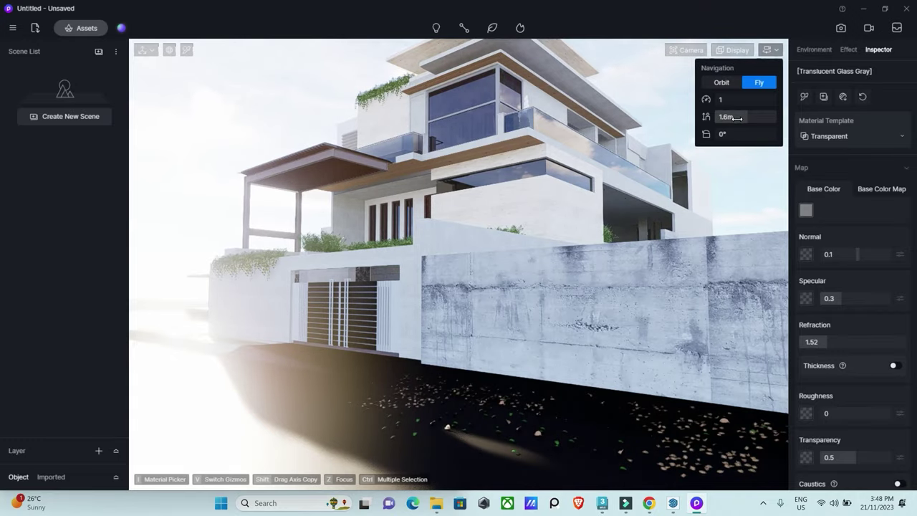
pyautogui.moveTo(724, 134); pyautogui.dragTo(744, 134)
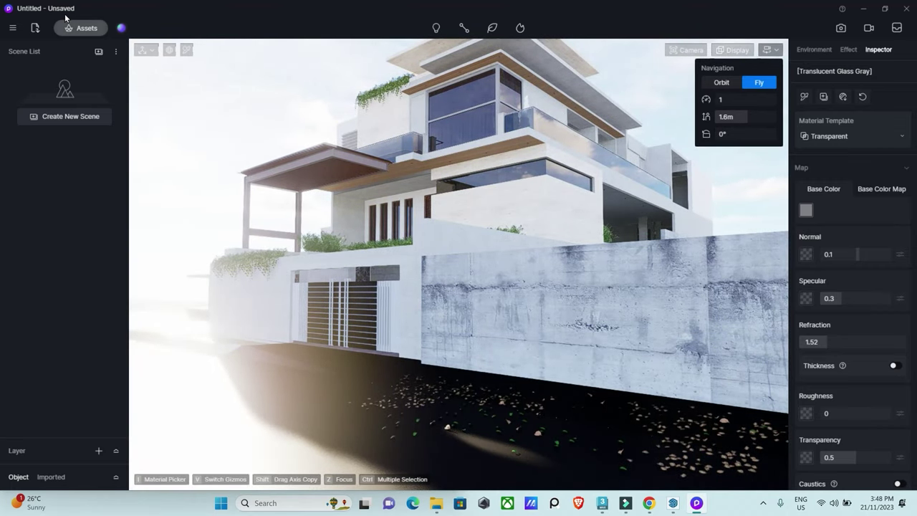
pyautogui.click(14, 29)
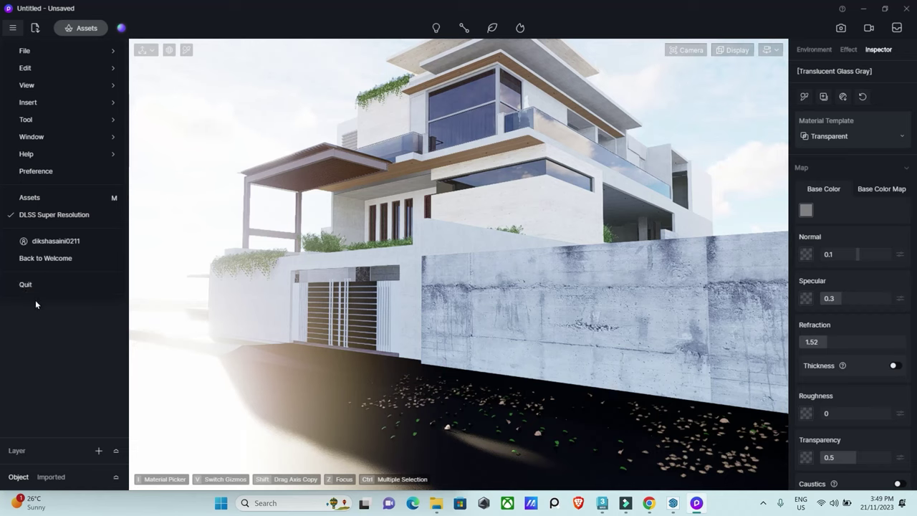
pyautogui.click(37, 336)
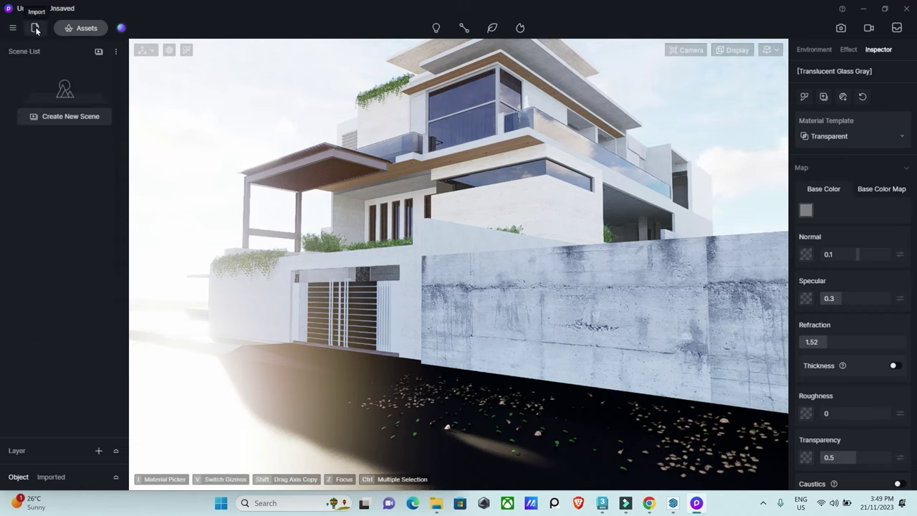
pyautogui.click(13, 27)
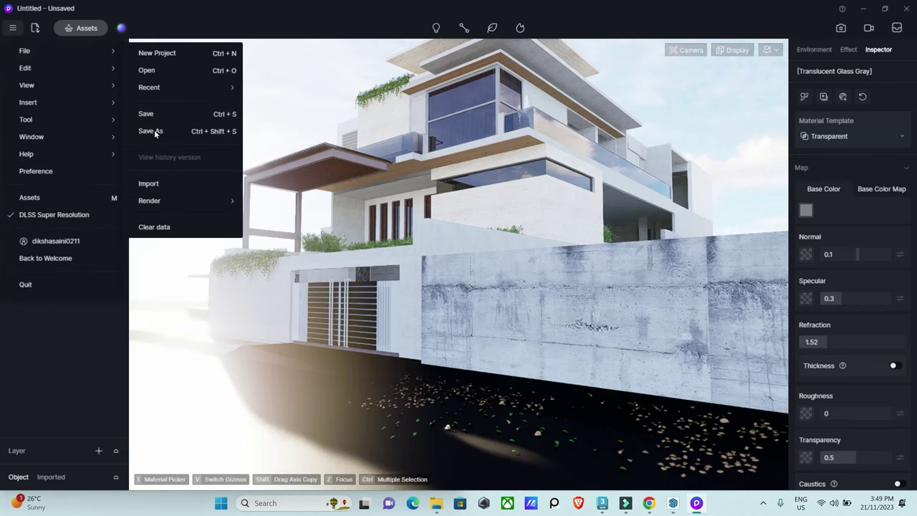
pyautogui.click(153, 6)
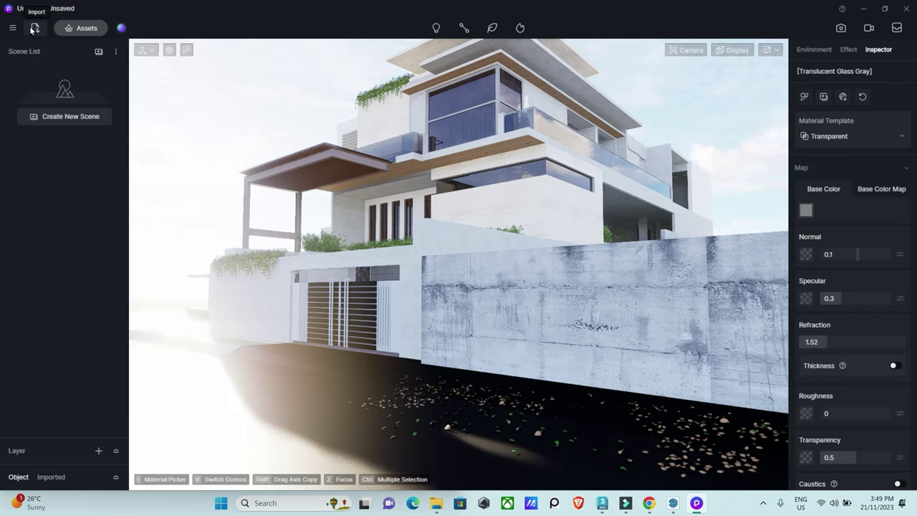
# - Browse the Model, Material and Particle asset collections, then close the asset library
pyautogui.click(100, 30)
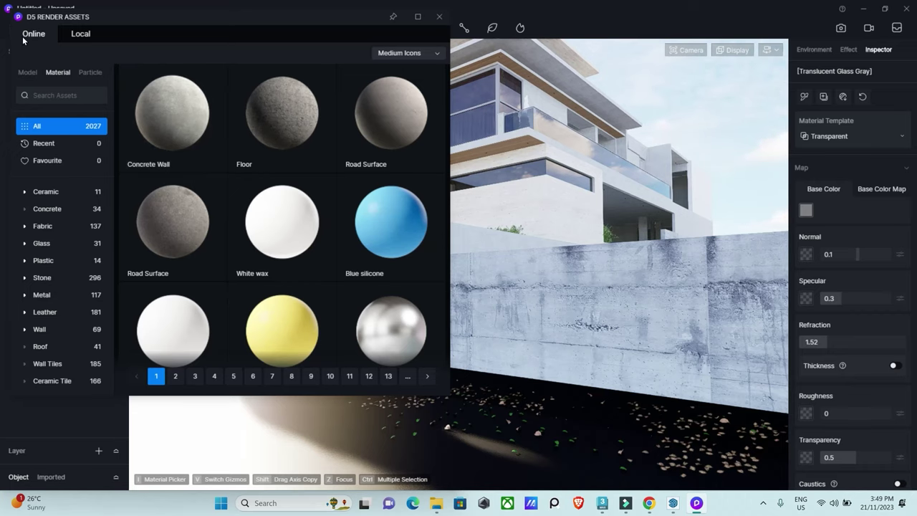
pyautogui.click(26, 72)
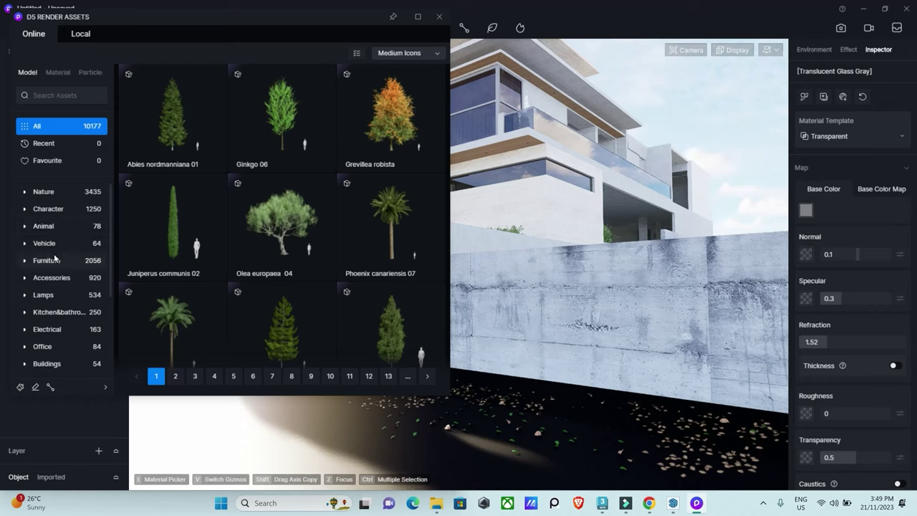
pyautogui.scroll(-2, 78, 241)
pyautogui.scroll(-2, 77, 265)
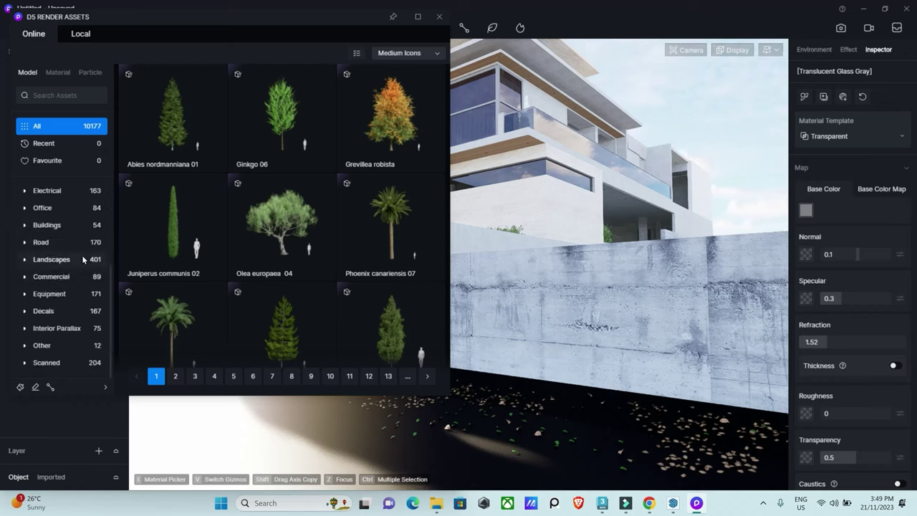
pyautogui.click(60, 72)
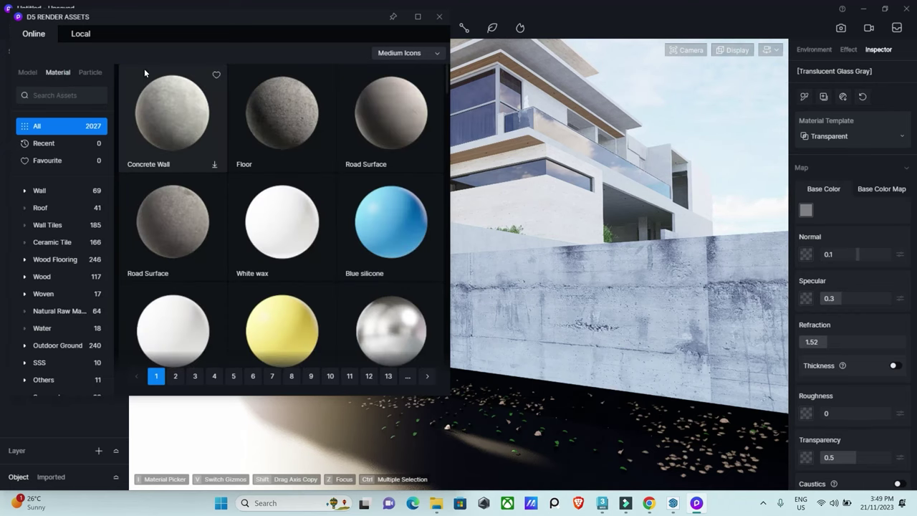
pyautogui.click(91, 73)
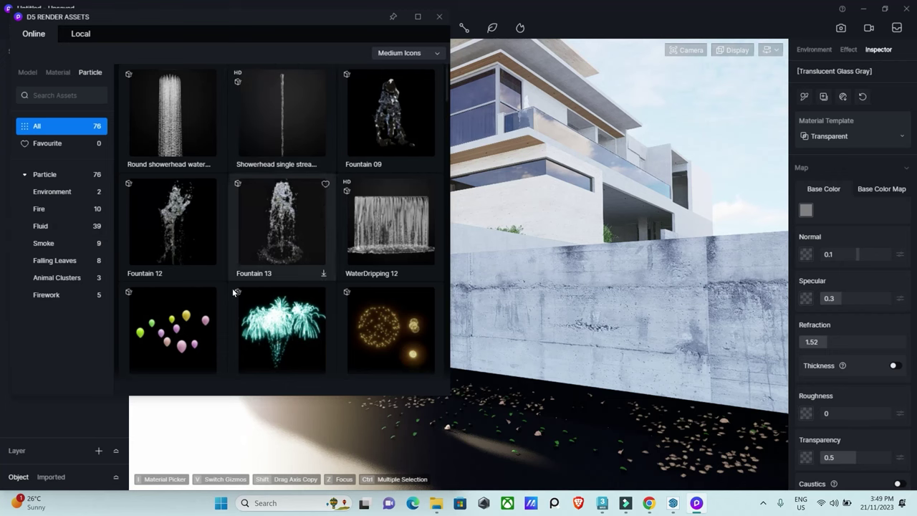
pyautogui.click(439, 17)
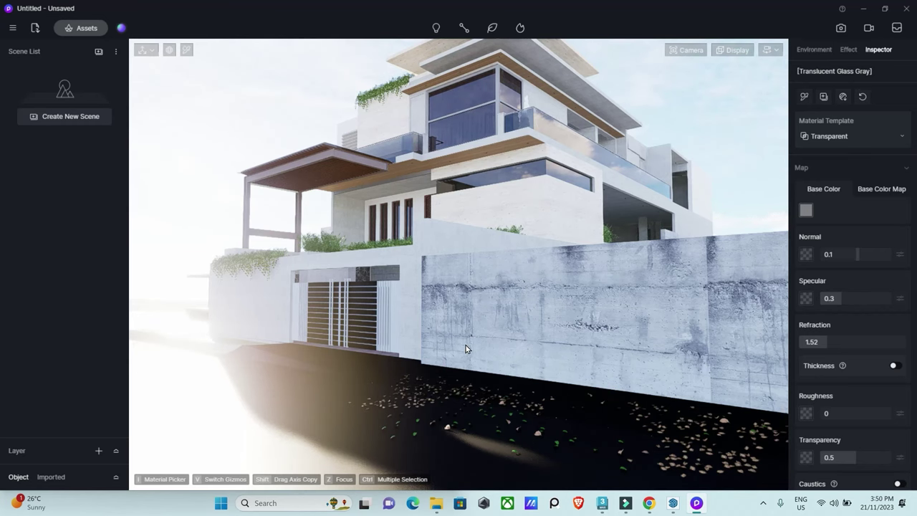
# - Tilt the view up and set the camera to F8 Two-point Perspective
pyautogui.moveTo(466, 349); pyautogui.dragTo(474, 252, button='right')
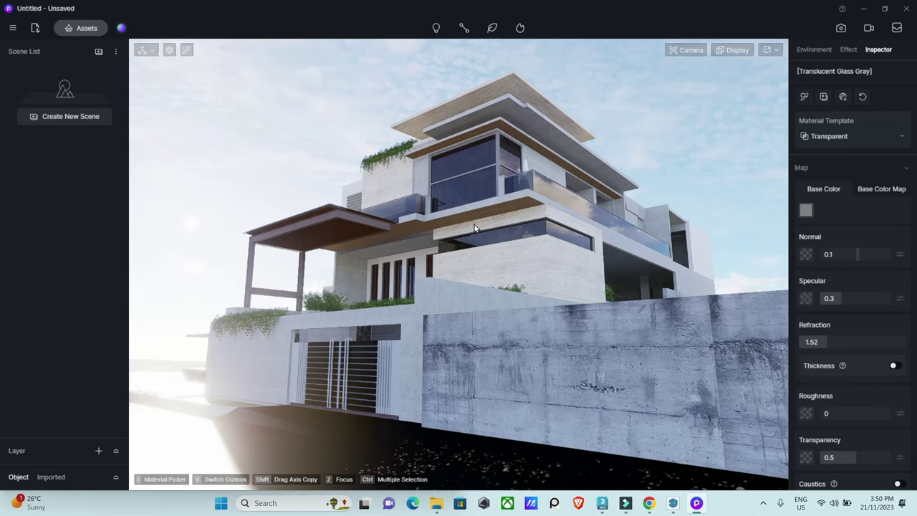
pyautogui.click(698, 50)
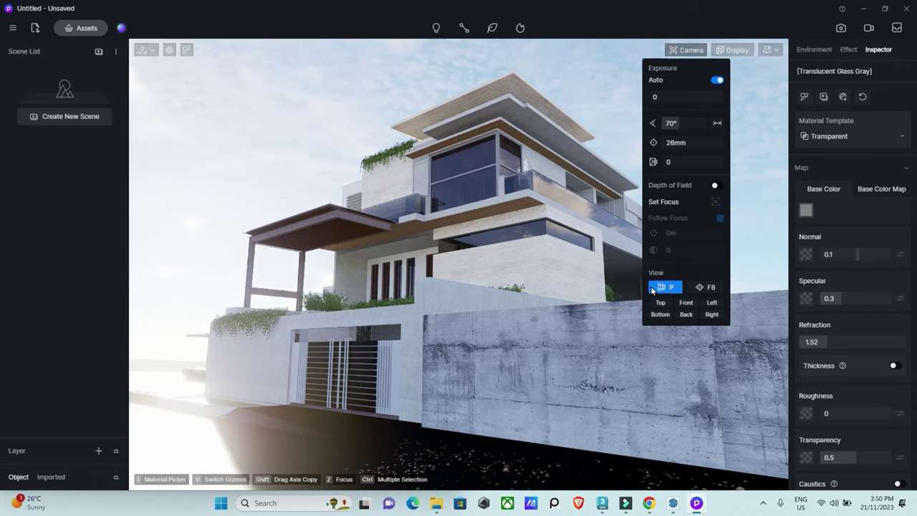
pyautogui.click(699, 286)
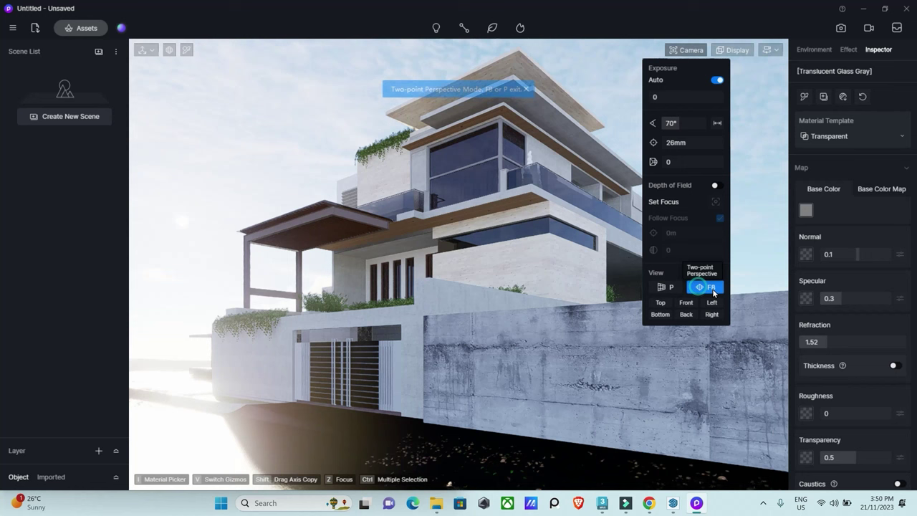
pyautogui.click(675, 288)
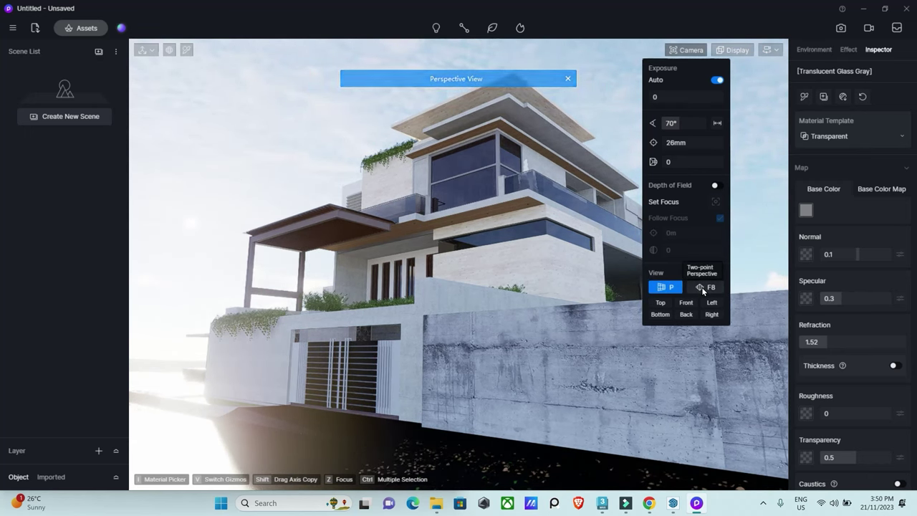
pyautogui.click(701, 287)
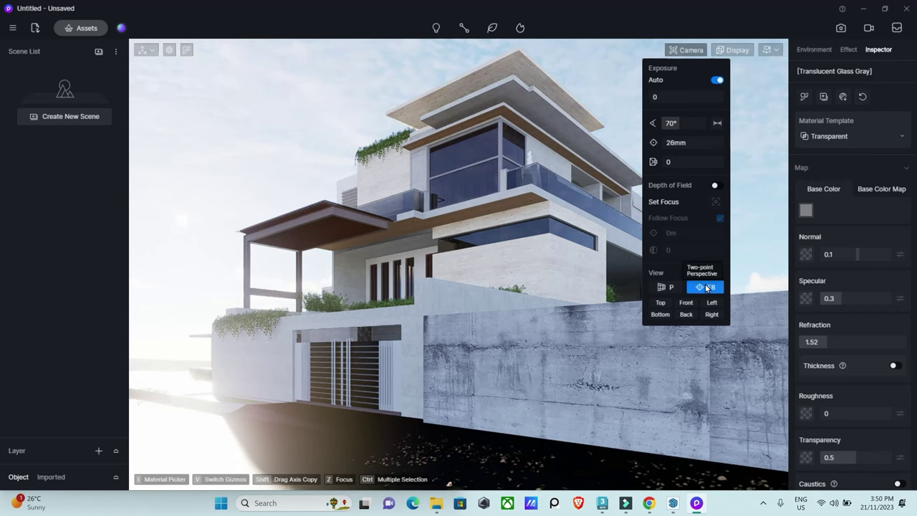
pyautogui.moveTo(549, 327)
pyautogui.mouseDown(button='right')
pyautogui.moveTo(561, 309)
pyautogui.moveTo(553, 315)
pyautogui.mouseUp(button='right')
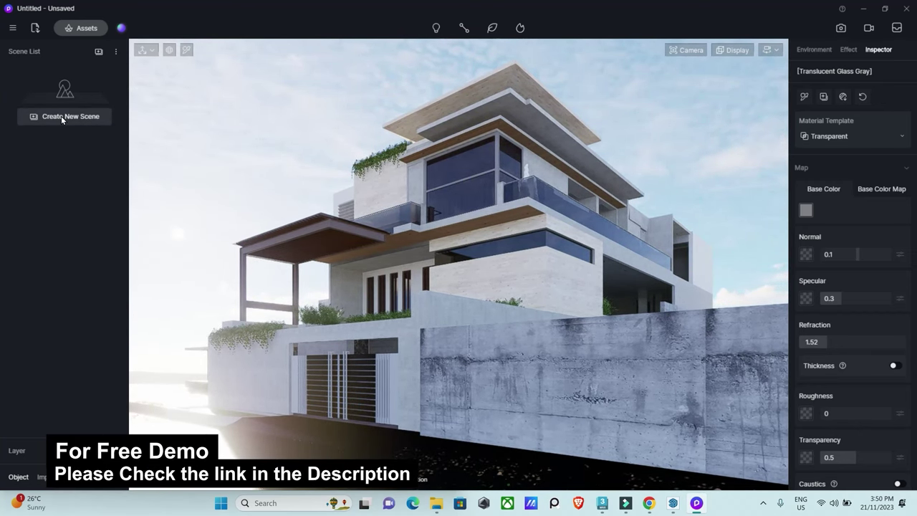
# - Create Scene 1 from the current view, return to it, and check its options menu
pyautogui.click(62, 118)
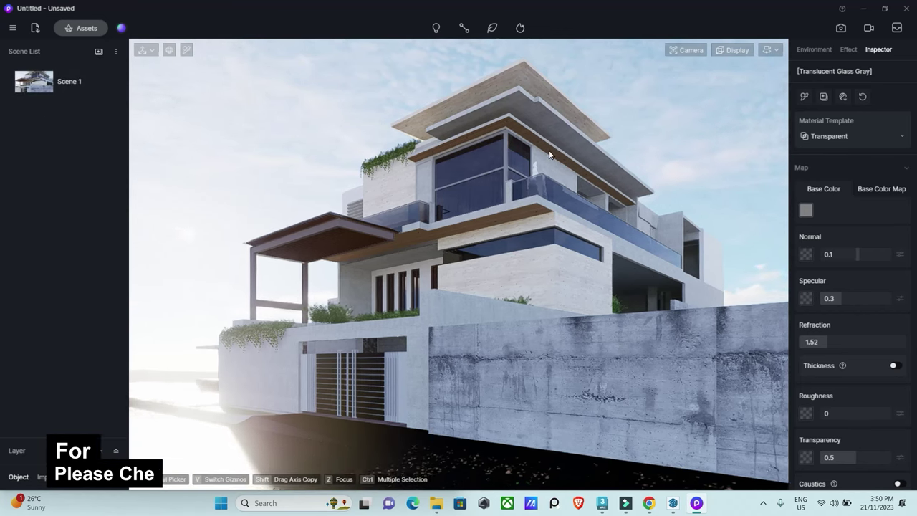
pyautogui.scroll(8, 466, 426)
pyautogui.scroll(-8, 499, 421)
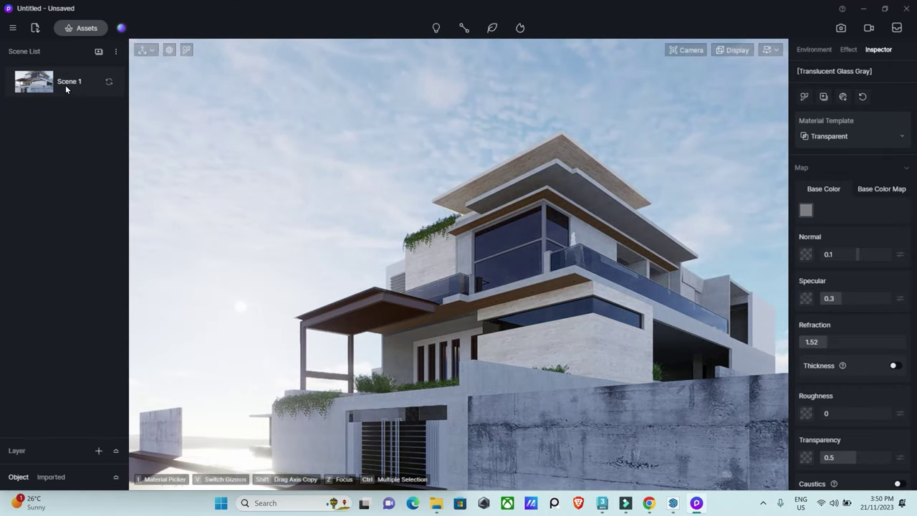
pyautogui.click(65, 85)
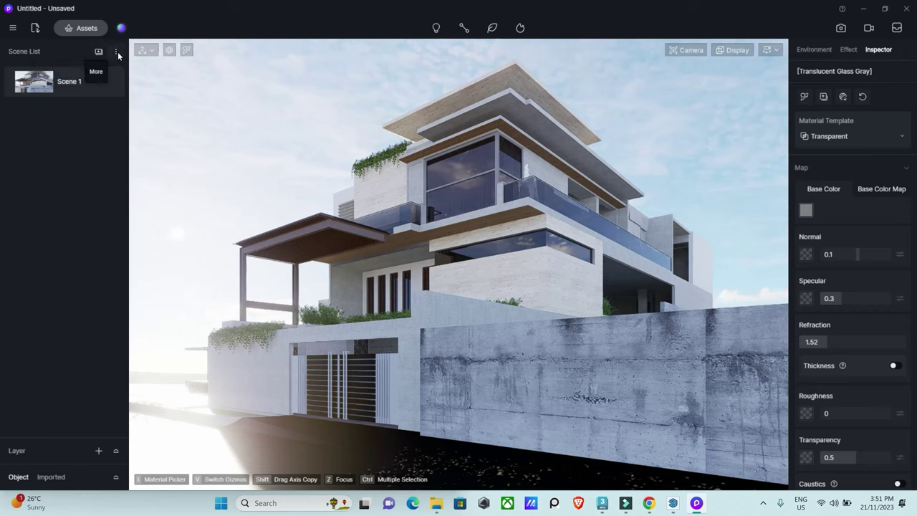
pyautogui.click(116, 52)
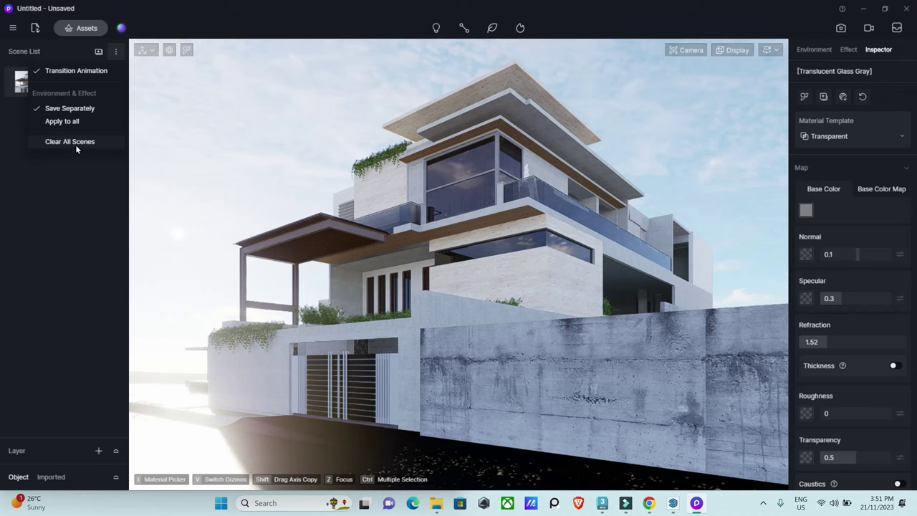
pyautogui.click(88, 202)
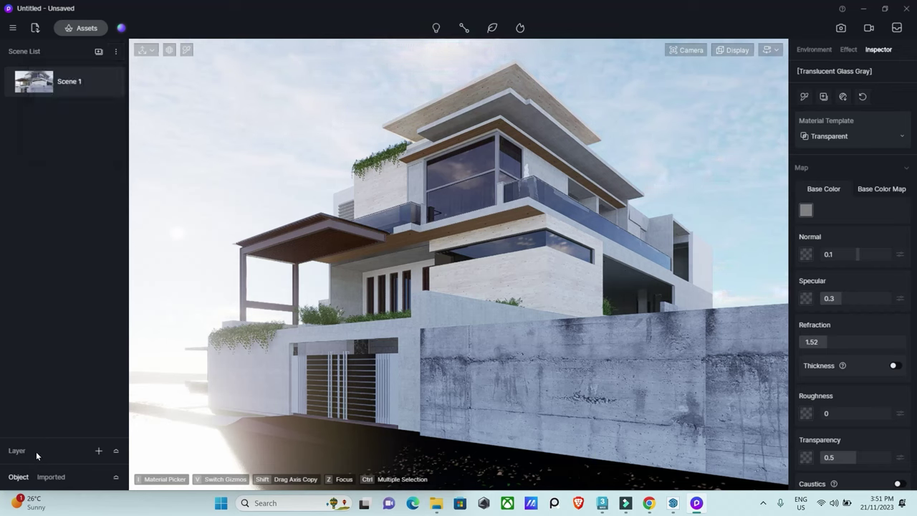
# - Add a layer named Tree beside Default Layer and set Tree as the current layer
pyautogui.click(116, 450)
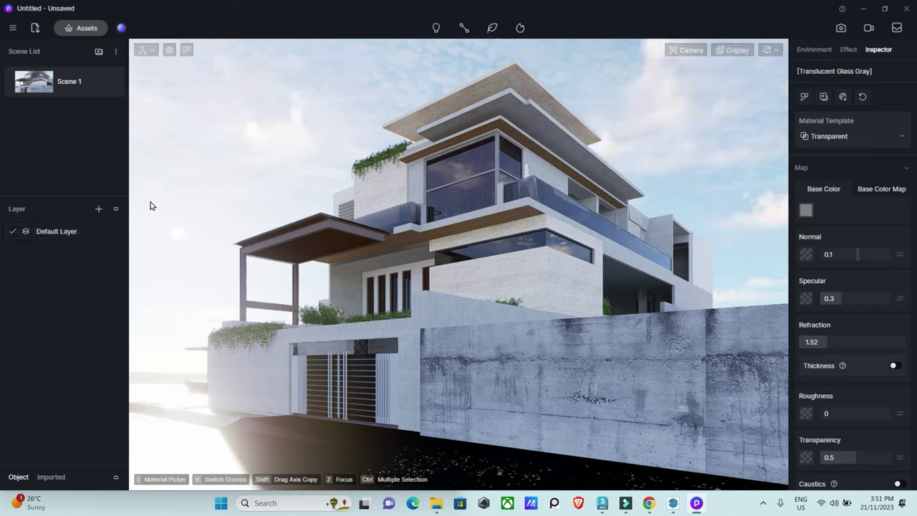
pyautogui.click(100, 208)
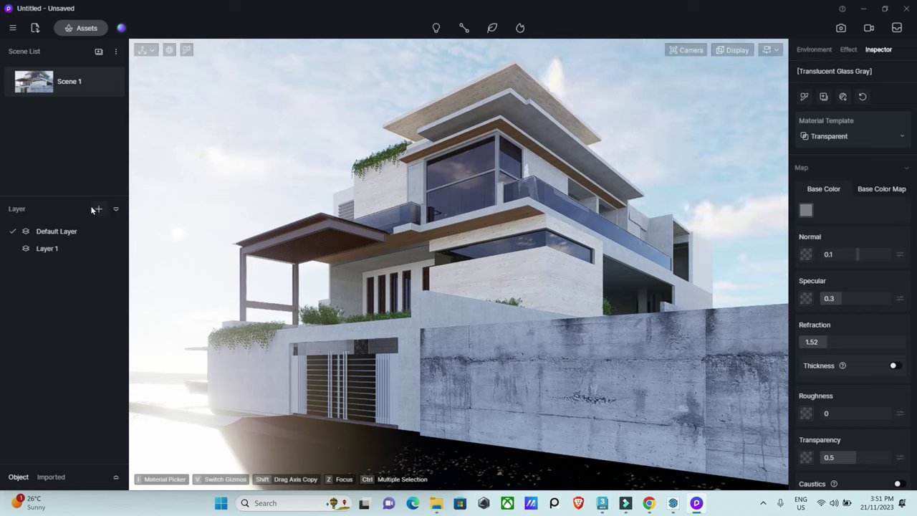
pyautogui.doubleClick(46, 249)
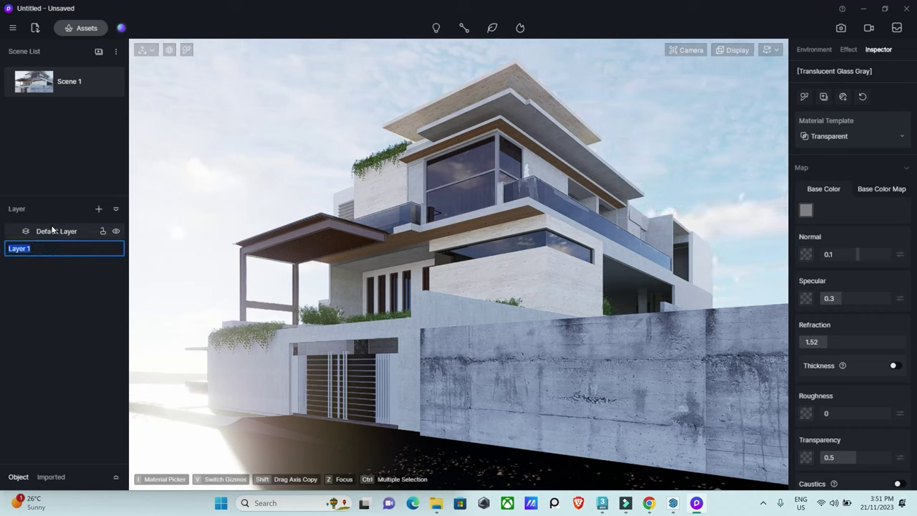
pyautogui.write('Tree')
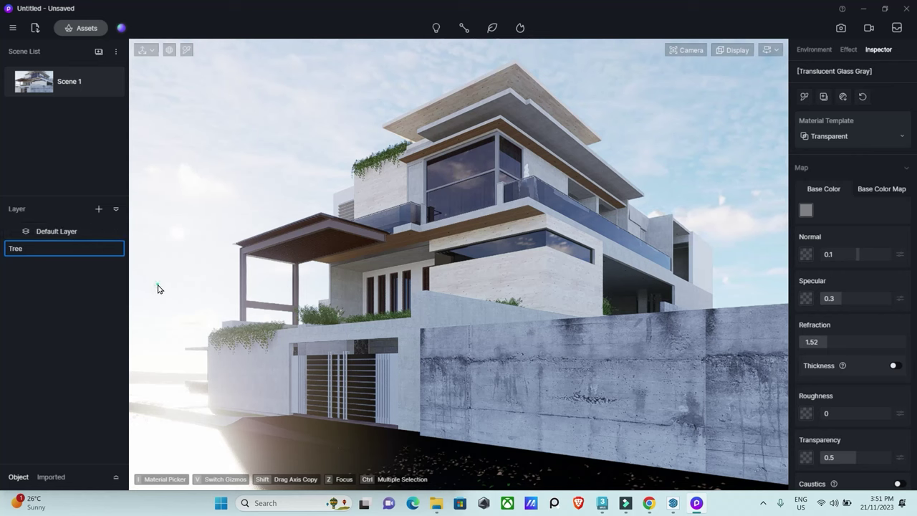
pyautogui.click(159, 286)
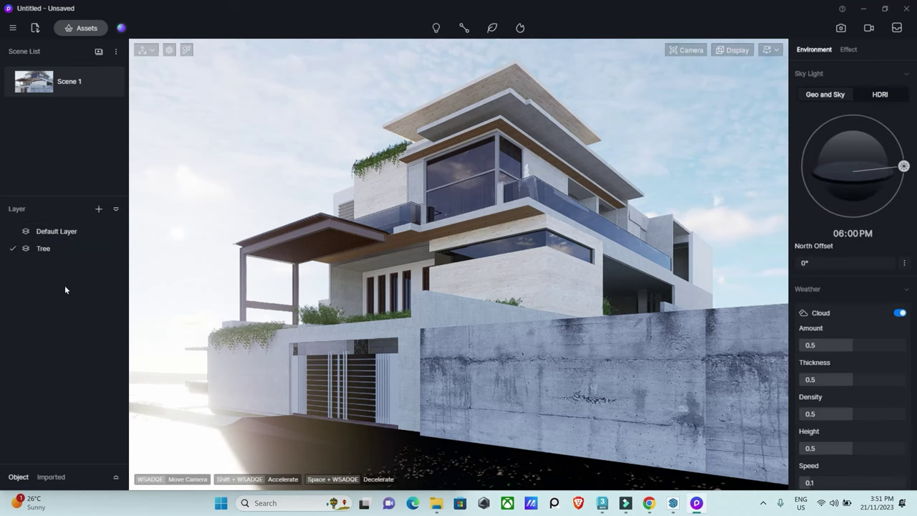
pyautogui.click(20, 232)
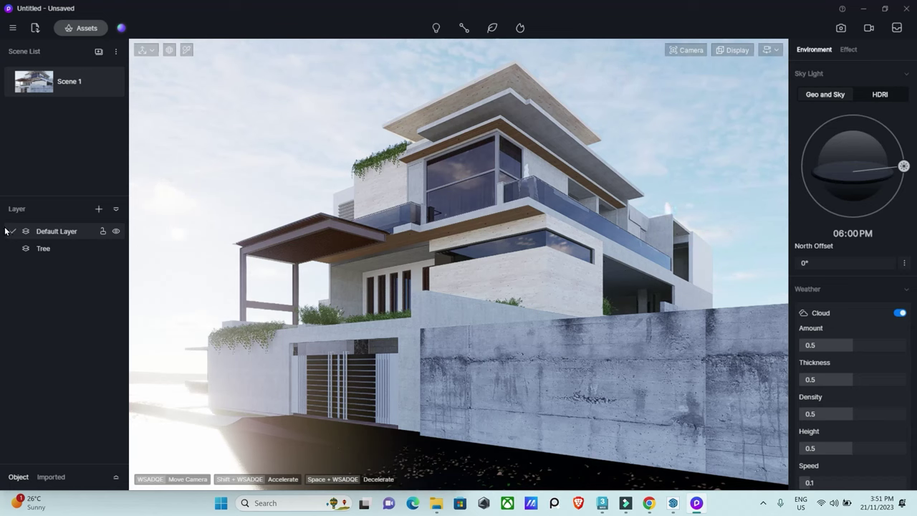
pyautogui.click(51, 248)
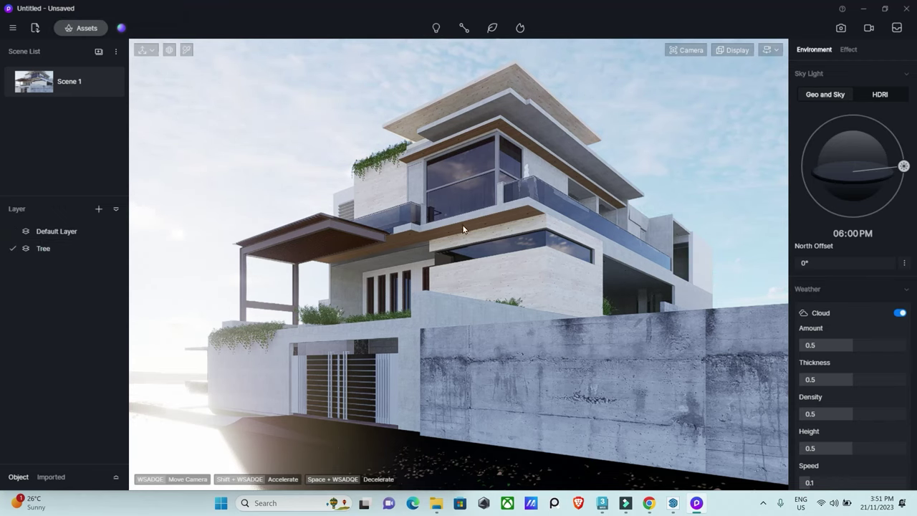
# - Look around to find the house again, raising the camera height to 2.9m and tilting up
pyautogui.moveTo(462, 228); pyautogui.dragTo(532, 481, button='right')
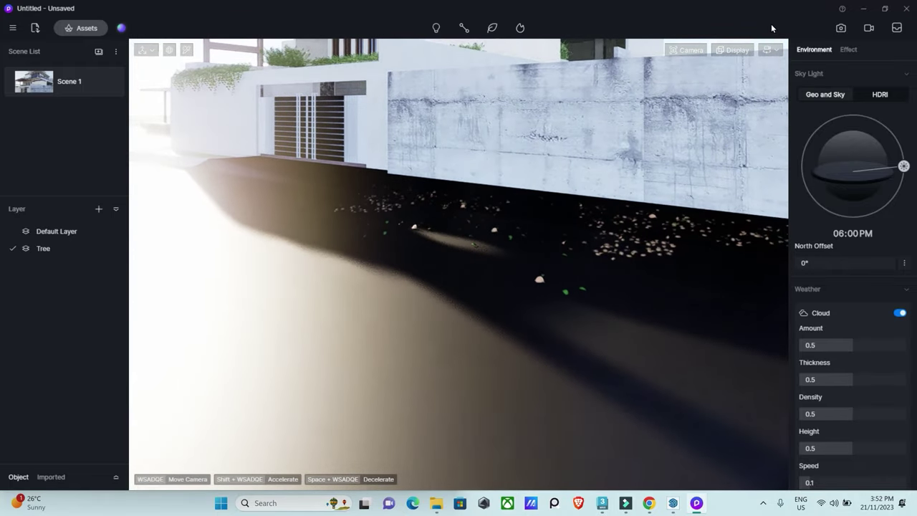
pyautogui.click(772, 49)
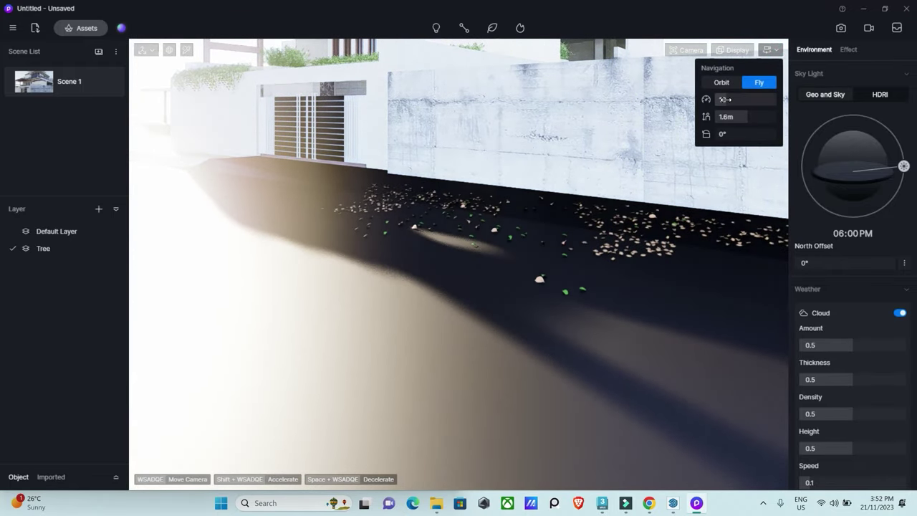
pyautogui.moveTo(587, 308)
pyautogui.mouseDown(button='right')
pyautogui.moveTo(487, 461)
pyautogui.moveTo(468, 5)
pyautogui.mouseUp(button='right')
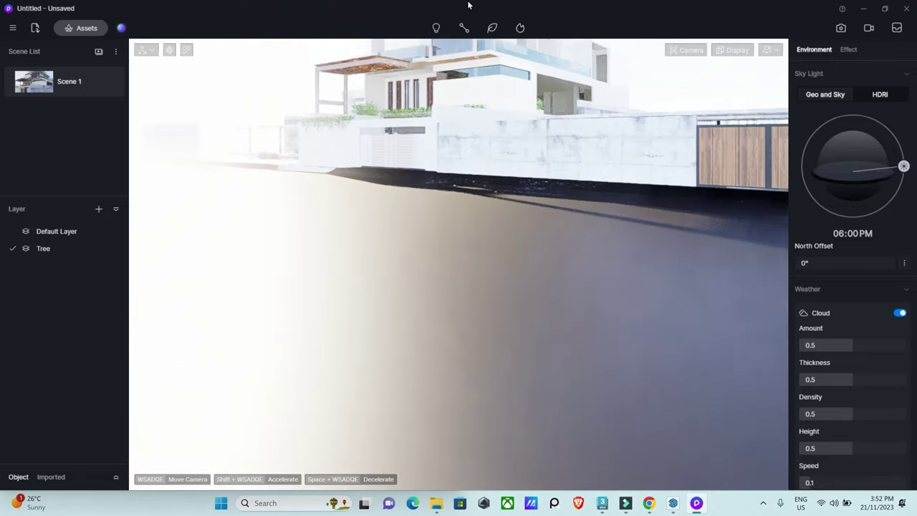
pyautogui.scroll(-5, 405, 318)
pyautogui.click(772, 49)
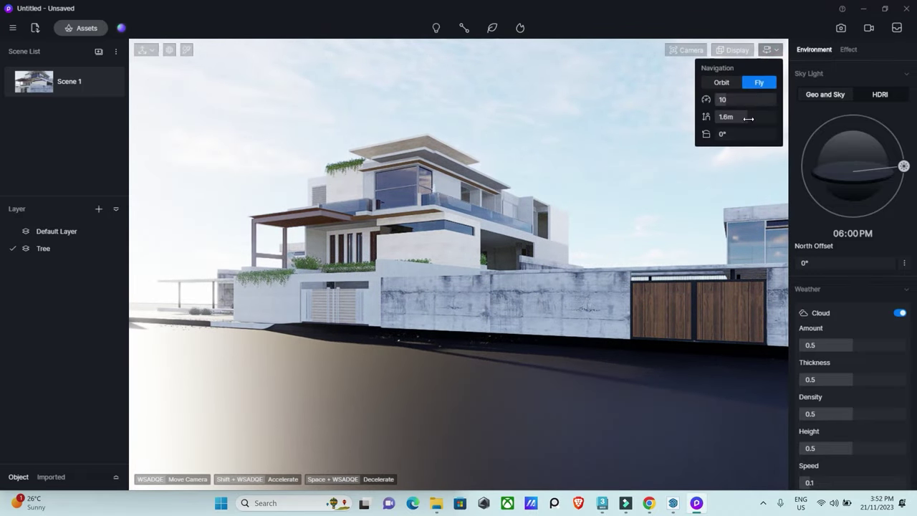
pyautogui.moveTo(748, 118); pyautogui.dragTo(773, 113)
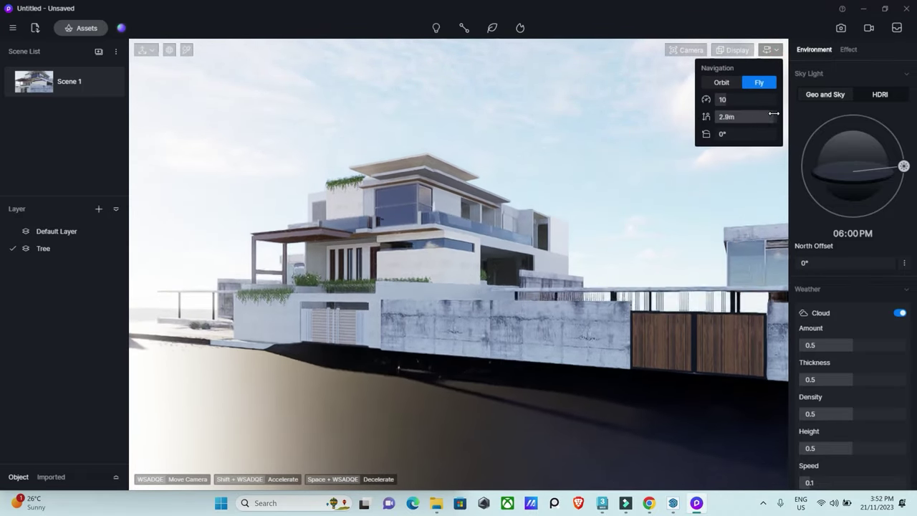
pyautogui.moveTo(497, 297); pyautogui.dragTo(473, 134, button='right')
pyautogui.scroll(3, 472, 134)
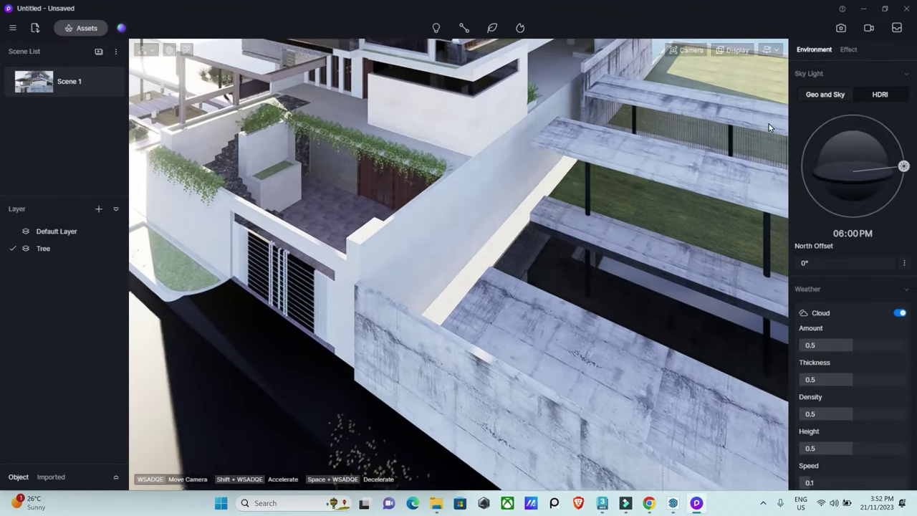
# - Switch the camera back to Perspective (F8) view and zoom closer on the house
pyautogui.click(769, 50)
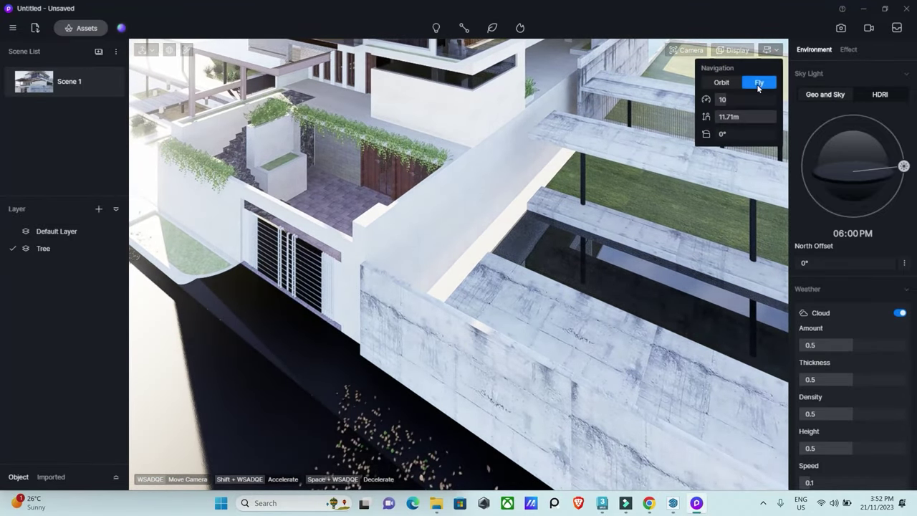
pyautogui.click(698, 50)
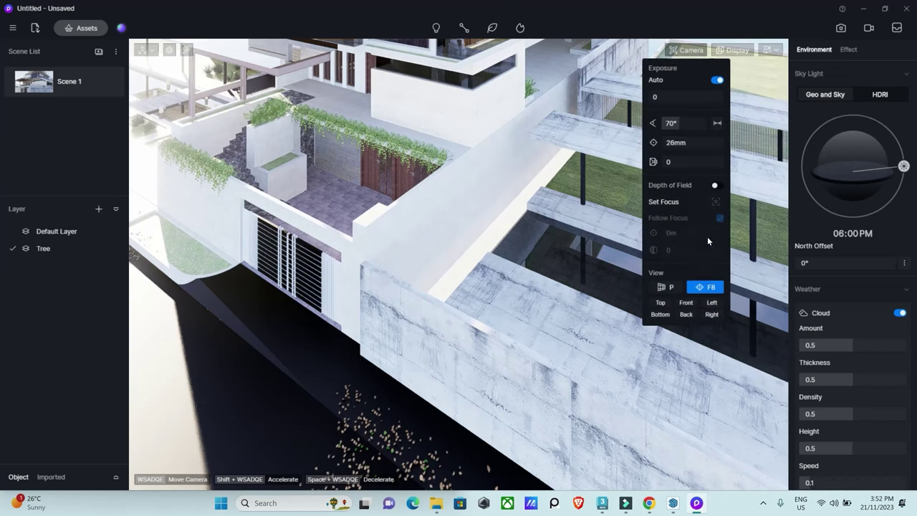
pyautogui.click(673, 287)
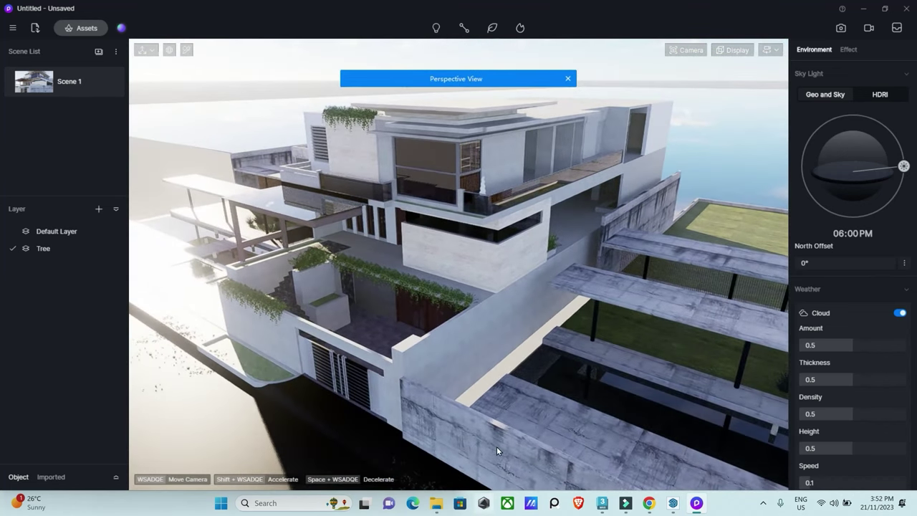
pyautogui.scroll(3, 566, 369)
pyautogui.scroll(3, 462, 337)
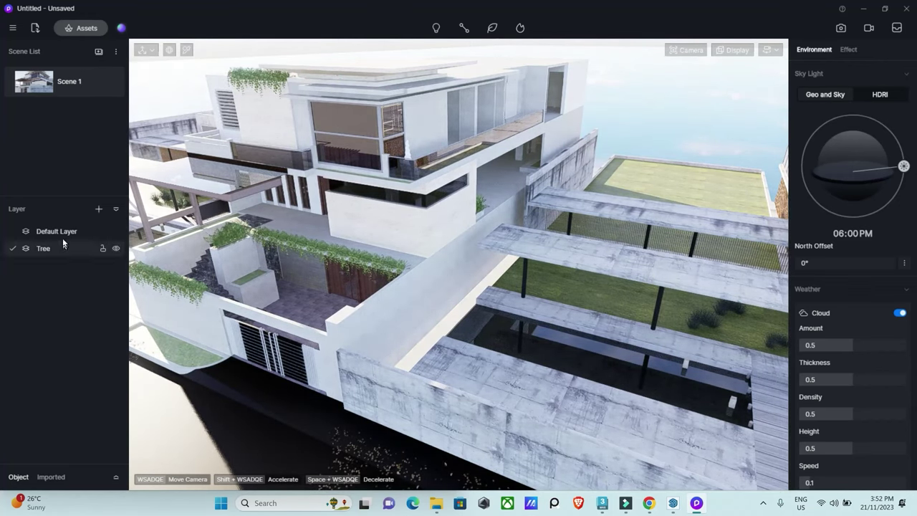
# - Browse the Model > Nature category in the asset library
pyautogui.click(79, 28)
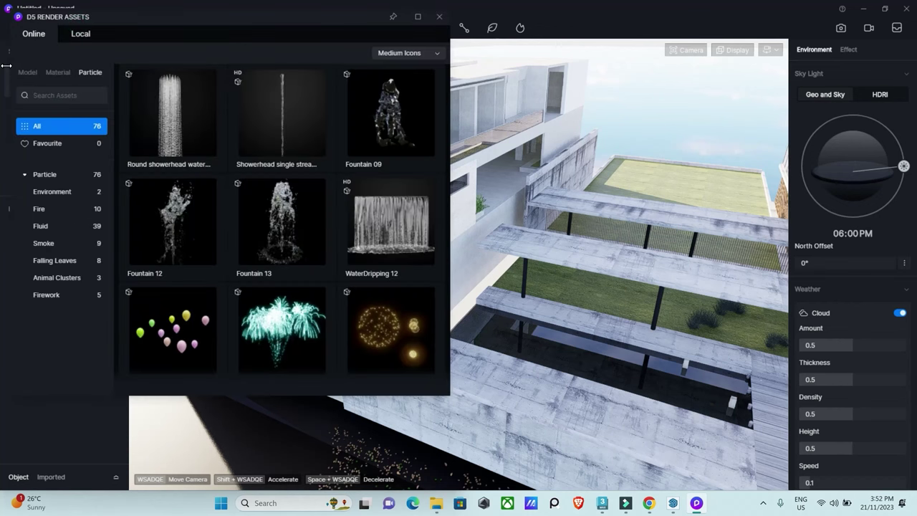
pyautogui.click(32, 73)
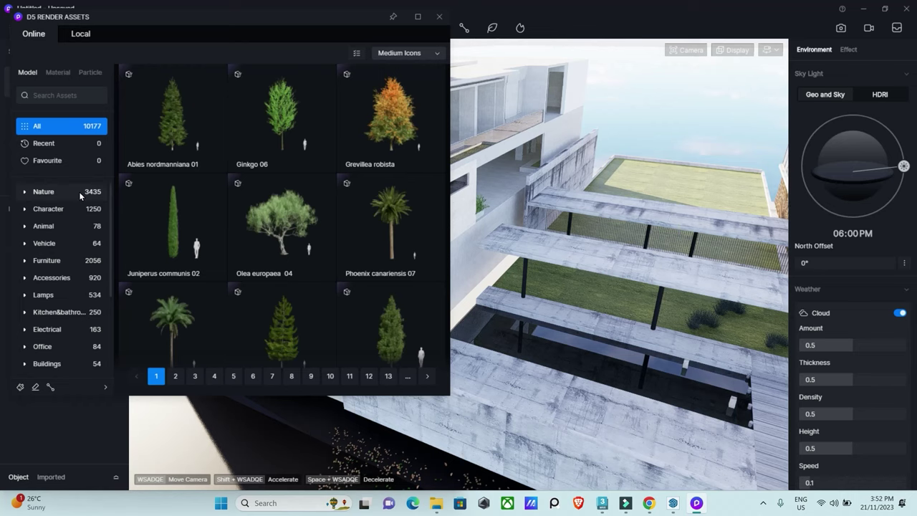
pyautogui.click(79, 191)
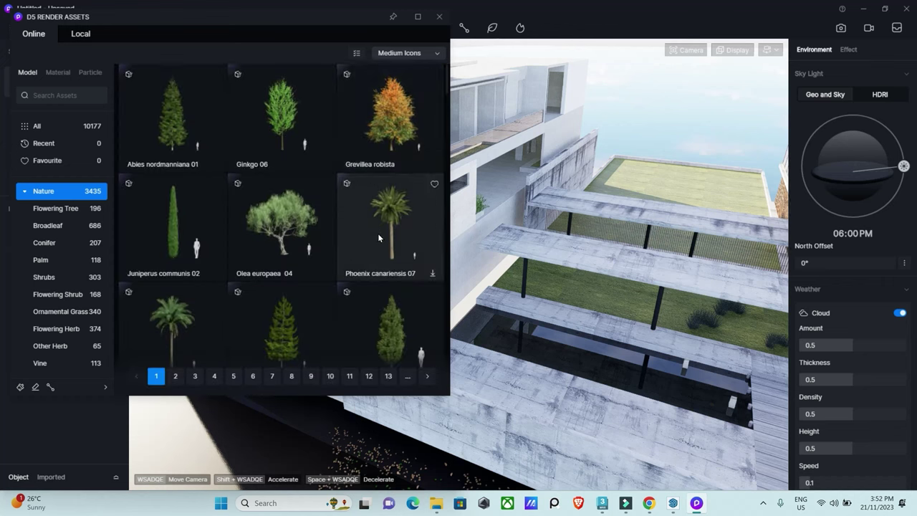
pyautogui.scroll(-3, 329, 247)
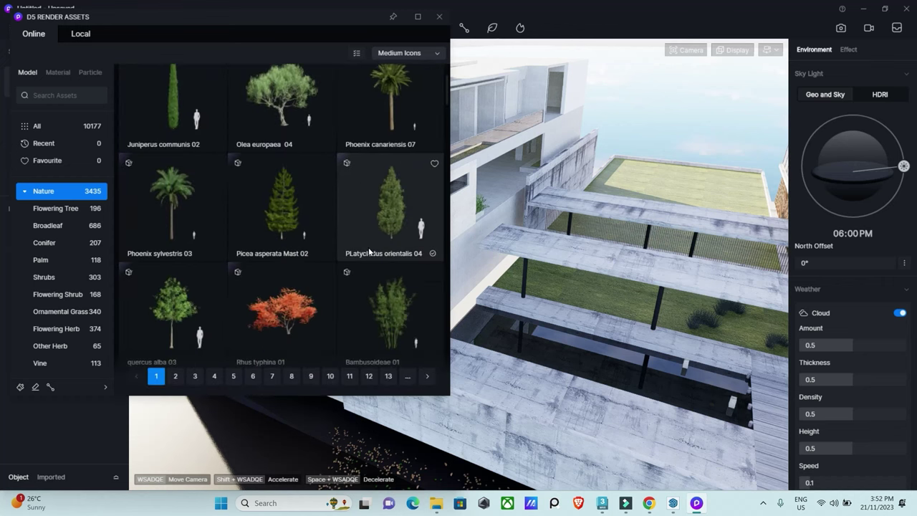
pyautogui.scroll(-1, 416, 289)
pyautogui.scroll(-2, 404, 253)
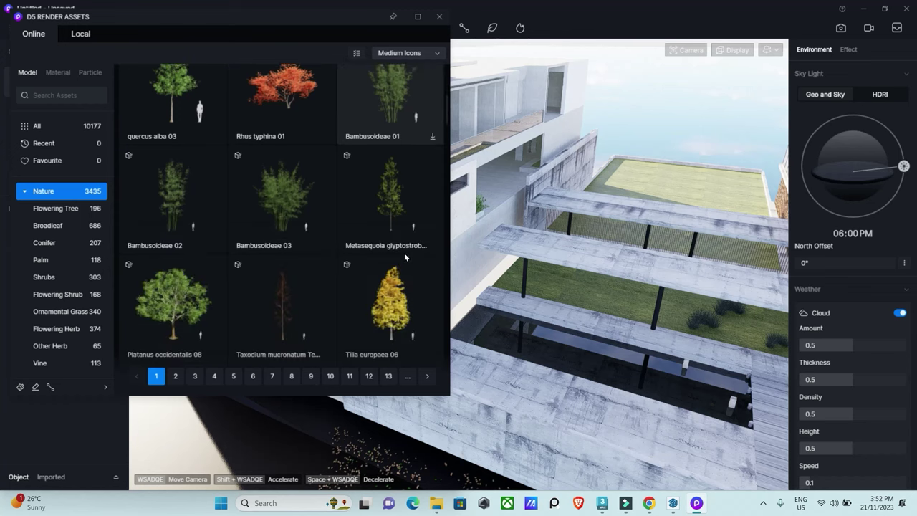
# - Place Metasequoia glyptostroboides 09 on the upper grass terrace and close the library
pyautogui.click(395, 215)
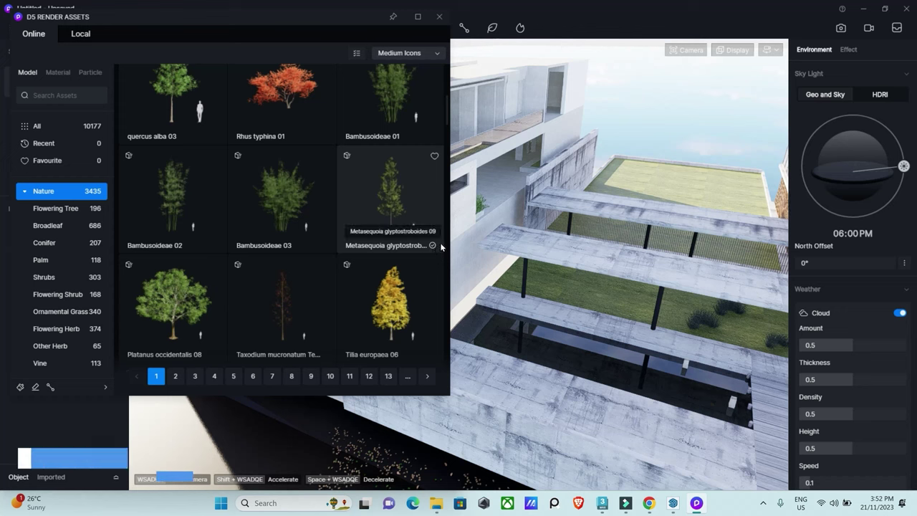
pyautogui.click(380, 217)
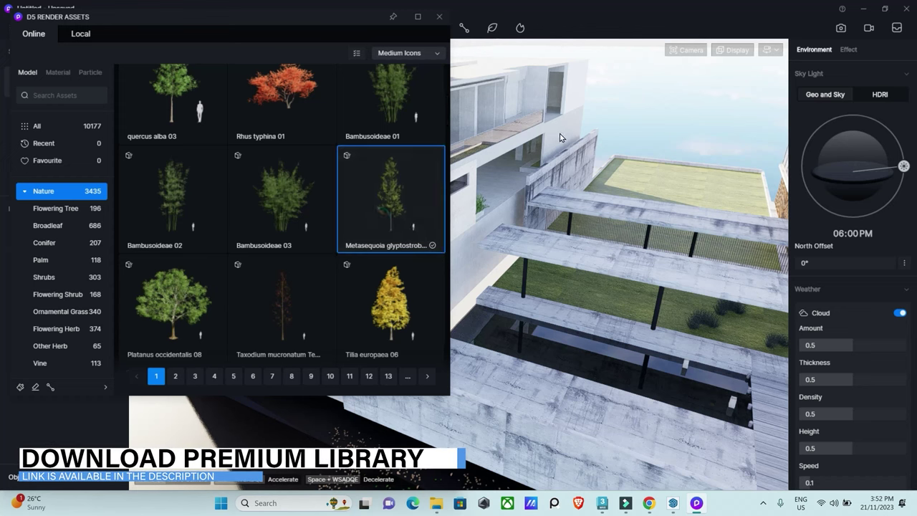
pyautogui.click(617, 173)
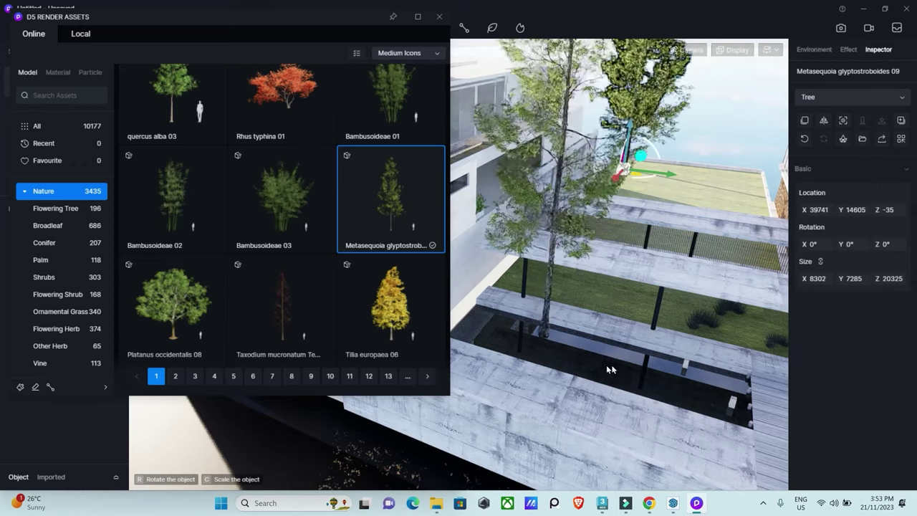
pyautogui.scroll(-3, 652, 306)
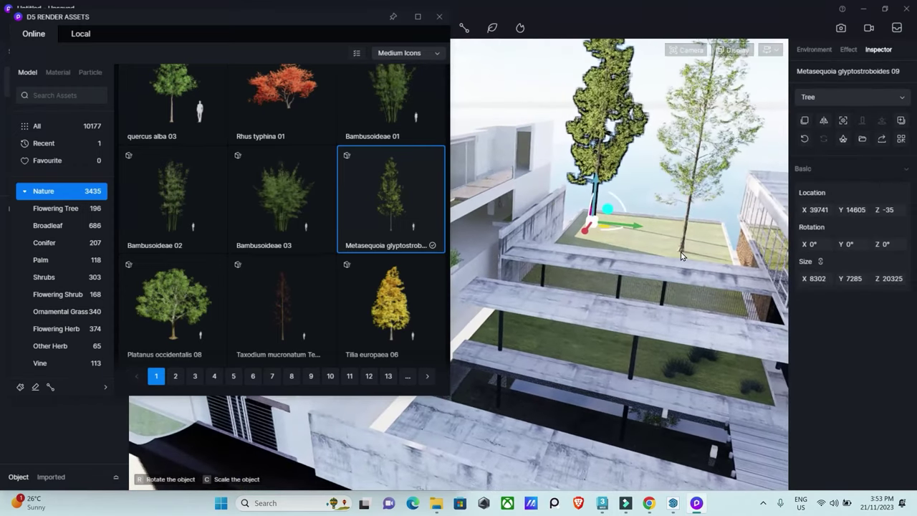
pyautogui.click(439, 19)
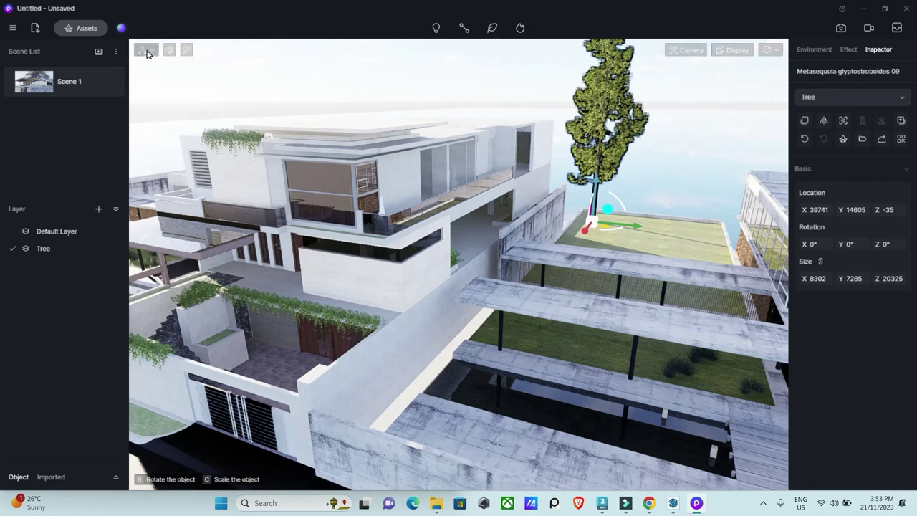
pyautogui.click(116, 248)
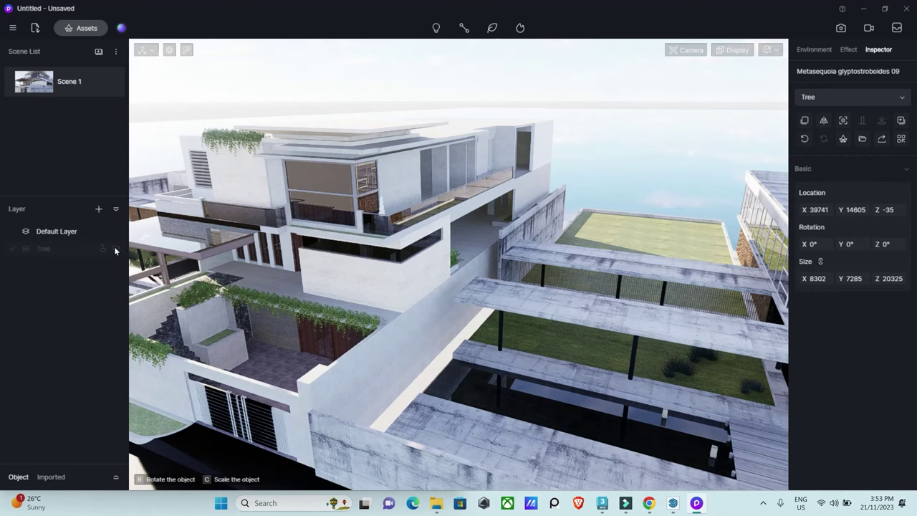
pyautogui.click(115, 249)
pyautogui.click(115, 232)
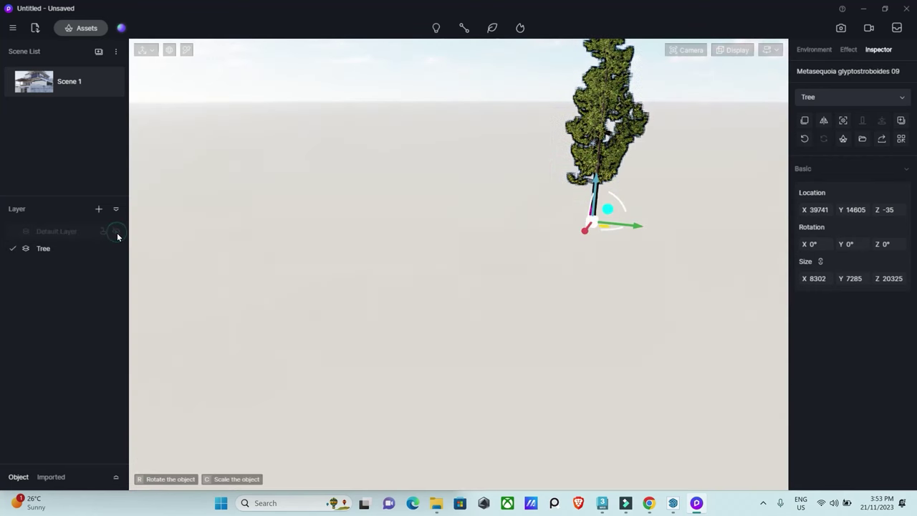
pyautogui.click(117, 232)
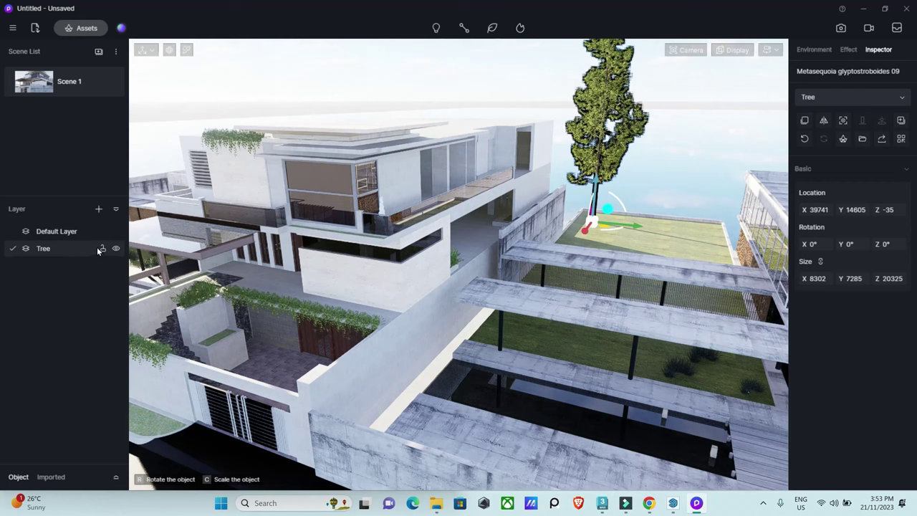
pyautogui.click(102, 249)
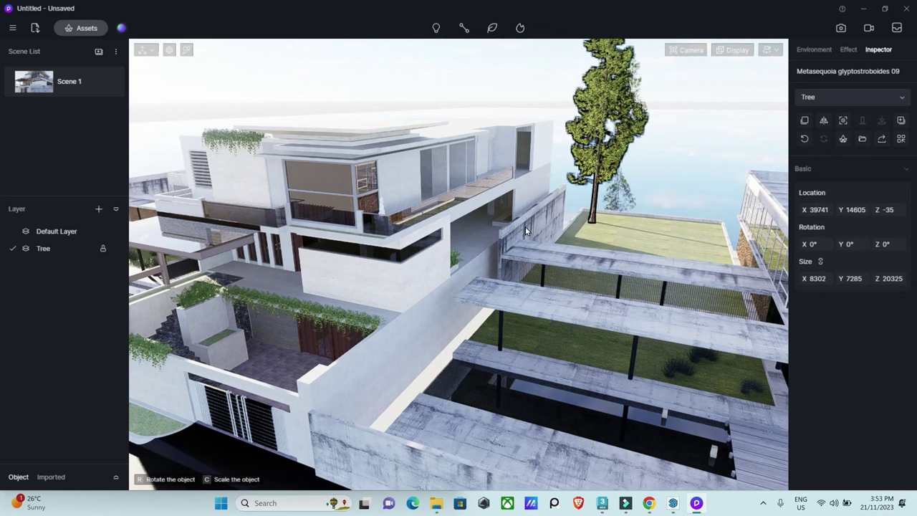
pyautogui.click(103, 250)
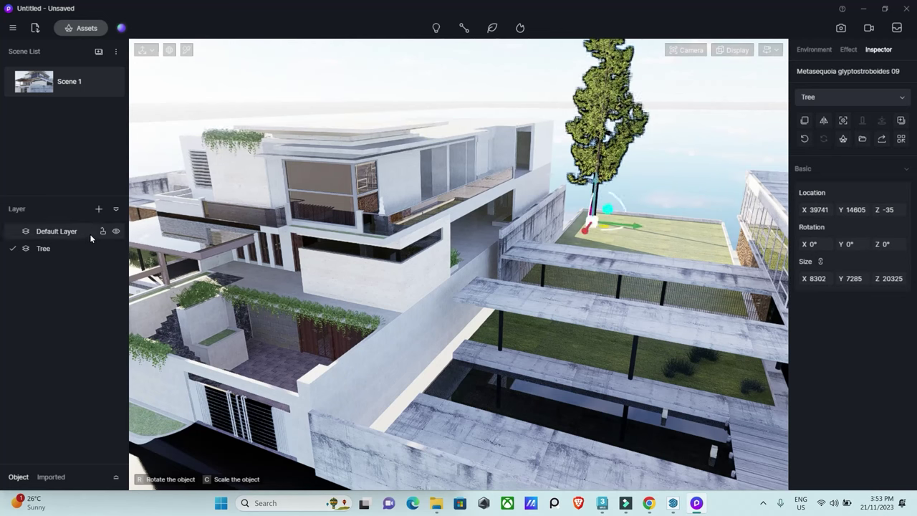
pyautogui.click(151, 52)
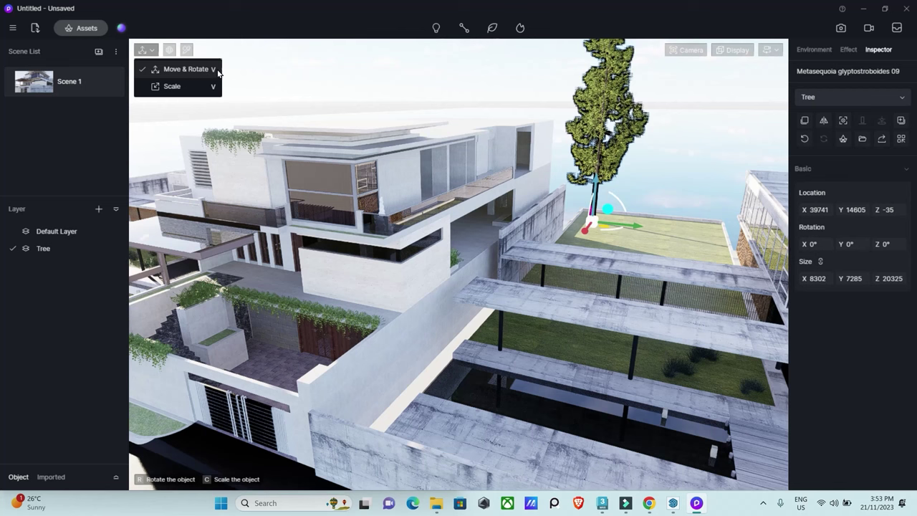
pyautogui.click(191, 72)
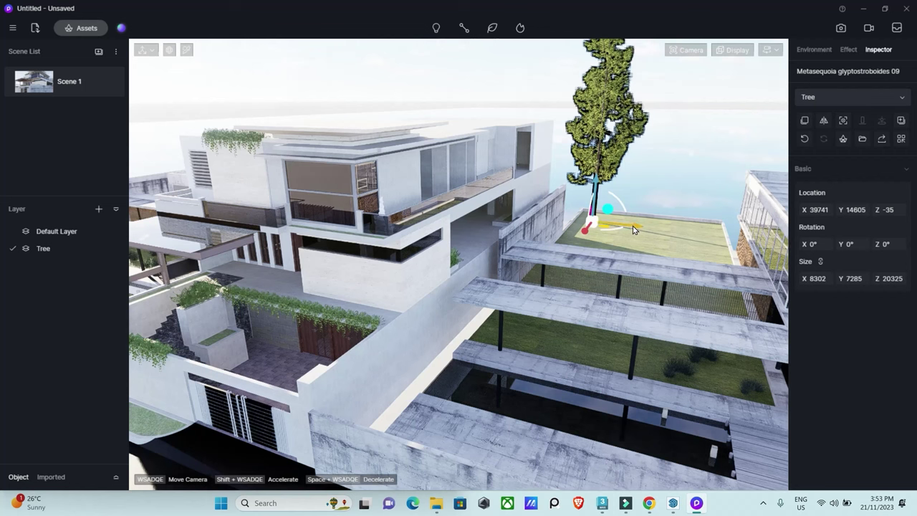
# - Drag the tree's gizmo axes to move it to X 47914, Y 13554, Z 2137
pyautogui.moveTo(633, 226)
pyautogui.mouseDown()
pyautogui.moveTo(614, 238)
pyautogui.moveTo(627, 237)
pyautogui.mouseUp()
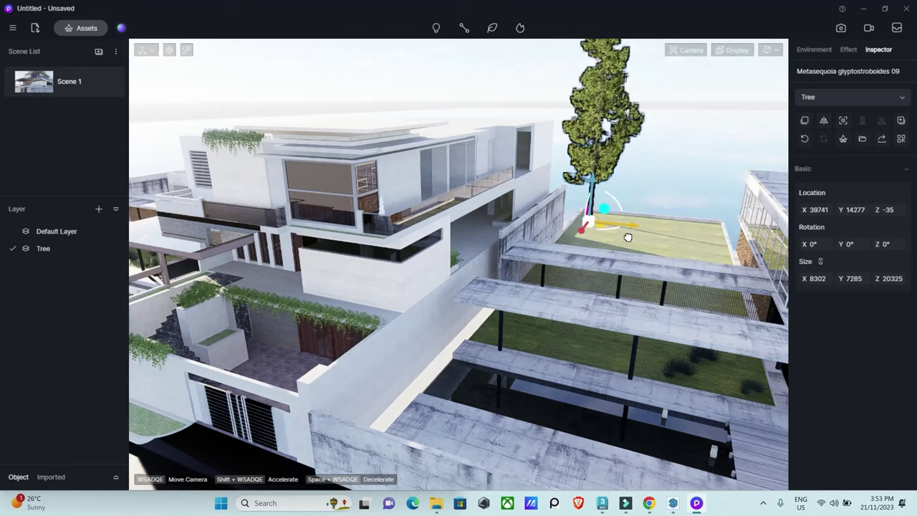
pyautogui.moveTo(627, 237)
pyautogui.mouseDown()
pyautogui.moveTo(546, 244)
pyautogui.moveTo(592, 219)
pyautogui.moveTo(610, 154)
pyautogui.mouseUp()
pyautogui.moveTo(636, 194)
pyautogui.mouseDown()
pyautogui.moveTo(740, 205)
pyautogui.moveTo(630, 197)
pyautogui.moveTo(512, 285)
pyautogui.moveTo(611, 156)
pyautogui.mouseUp()
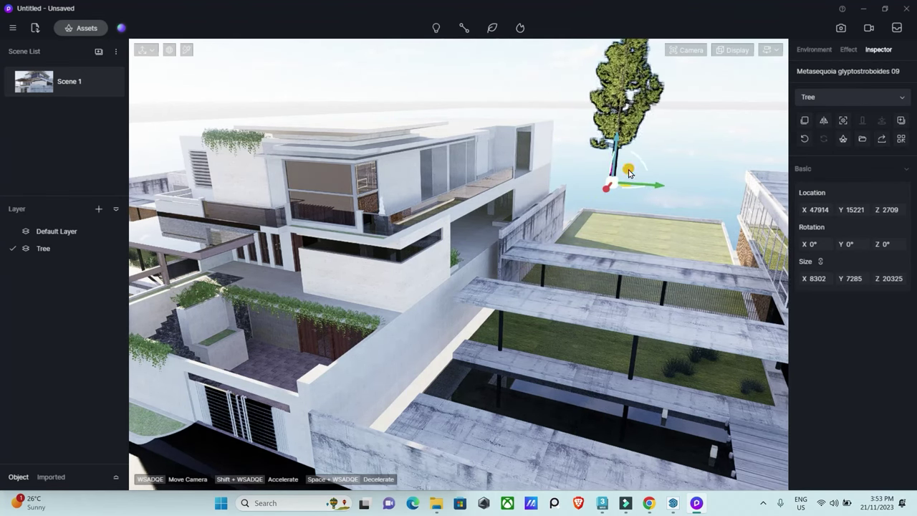
pyautogui.moveTo(628, 169)
pyautogui.mouseDown()
pyautogui.moveTo(613, 141)
pyautogui.moveTo(611, 173)
pyautogui.mouseUp()
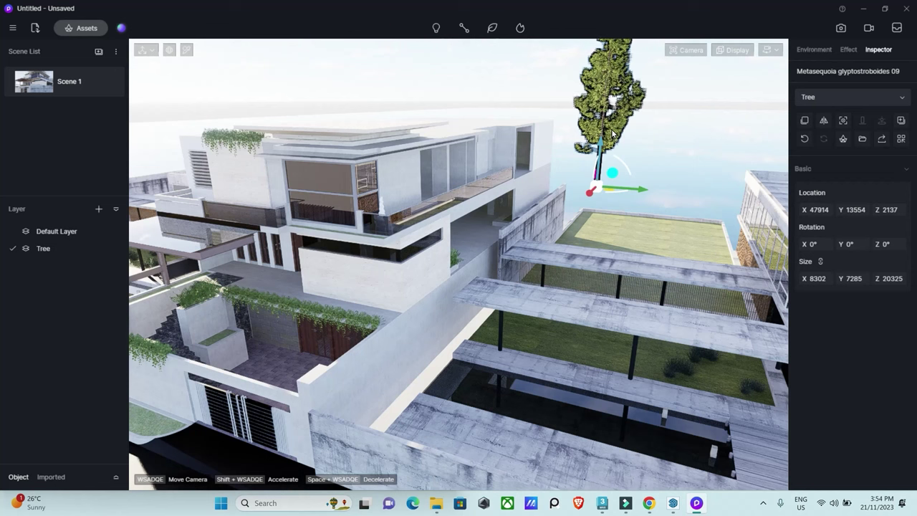
pyautogui.press('Escape')
# - Reselect the tree and check the Tree layer menu and the Object list
pyautogui.click(609, 140)
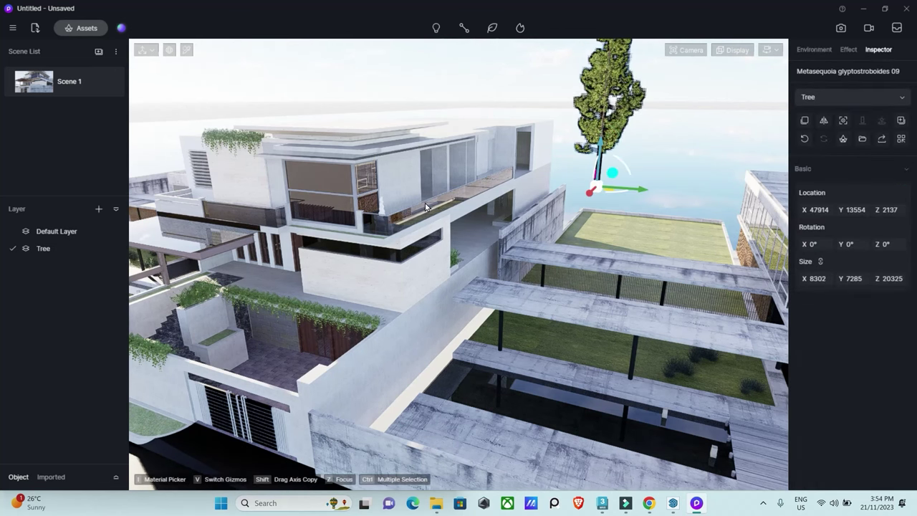
pyautogui.rightClick(56, 247)
pyautogui.click(38, 265)
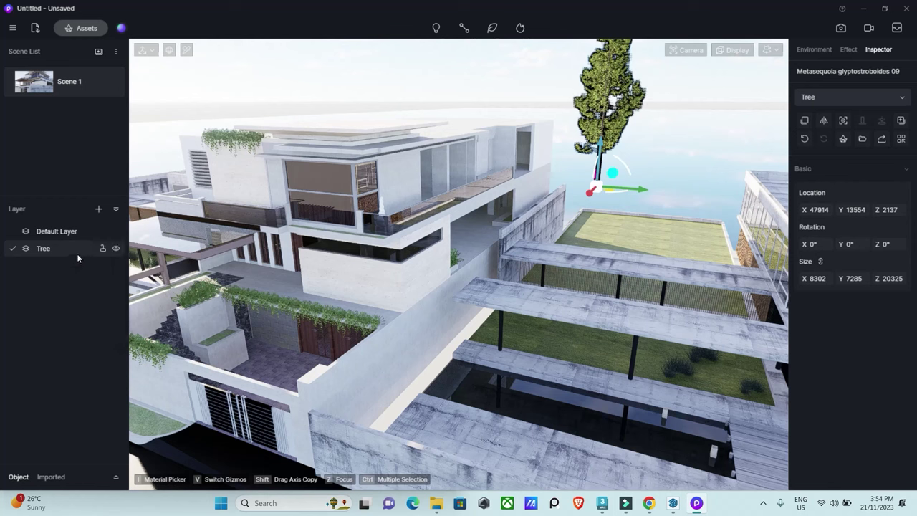
pyautogui.click(115, 477)
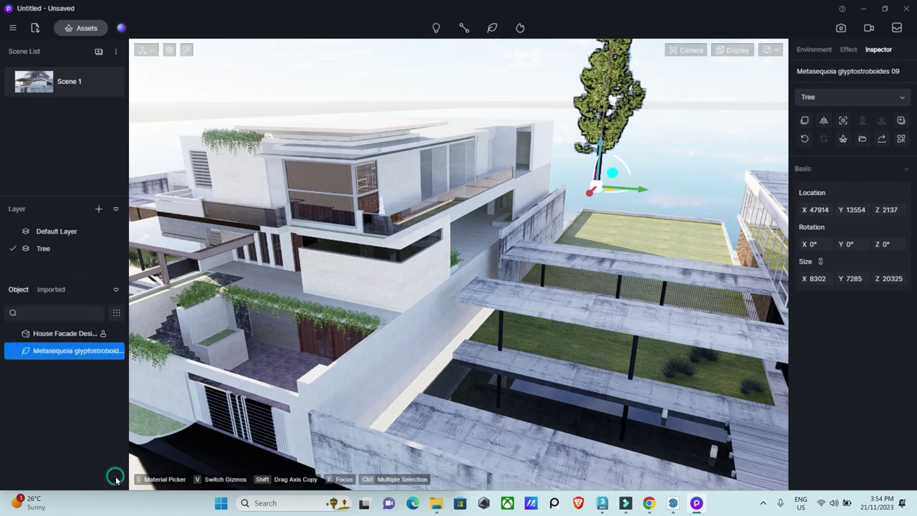
pyautogui.click(117, 290)
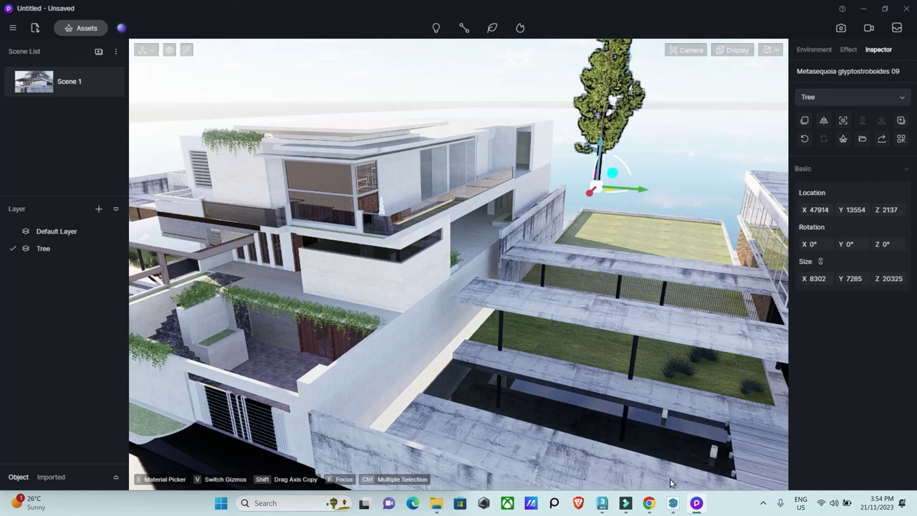
# - Drop the Metasequoia tree vertically from the Object list so it rests on the lawn at Z -305
pyautogui.click(625, 503)
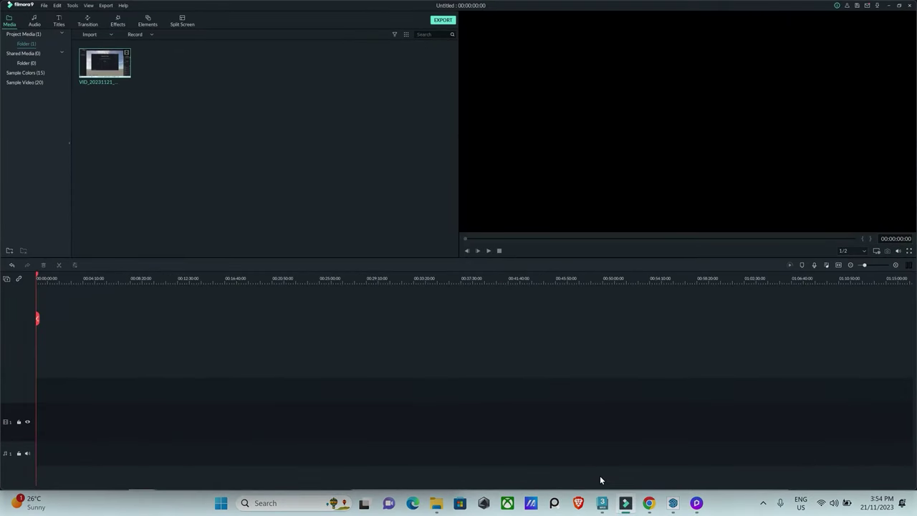
pyautogui.hotkey('alt', 'Tab')
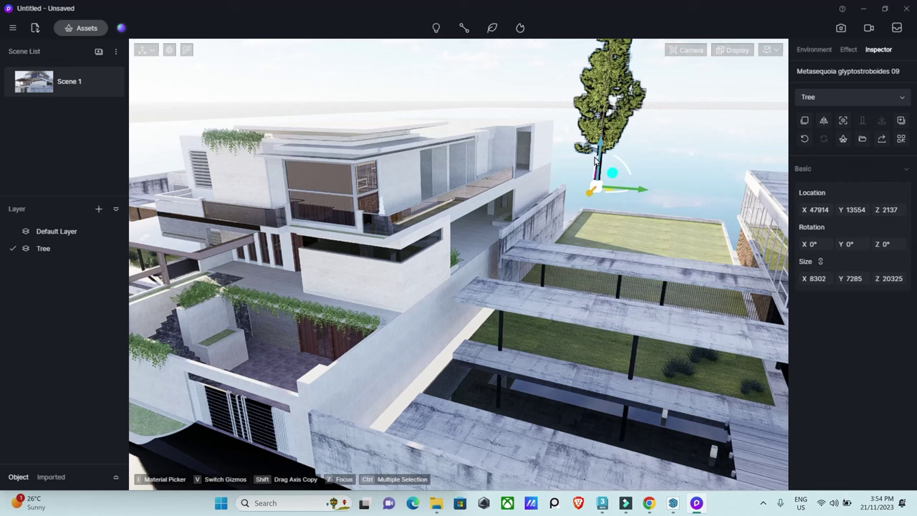
pyautogui.moveTo(600, 151)
pyautogui.mouseDown()
pyautogui.moveTo(596, 222)
pyautogui.moveTo(590, 185)
pyautogui.mouseUp()
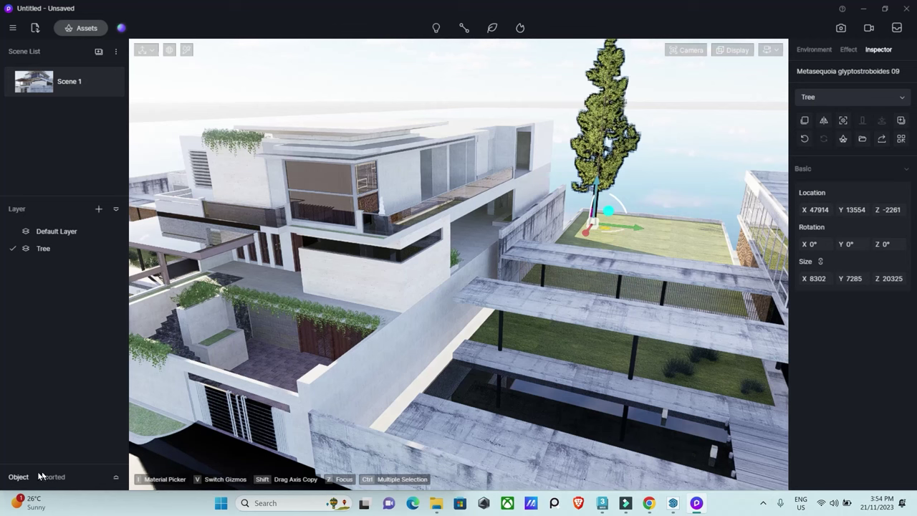
pyautogui.click(114, 474)
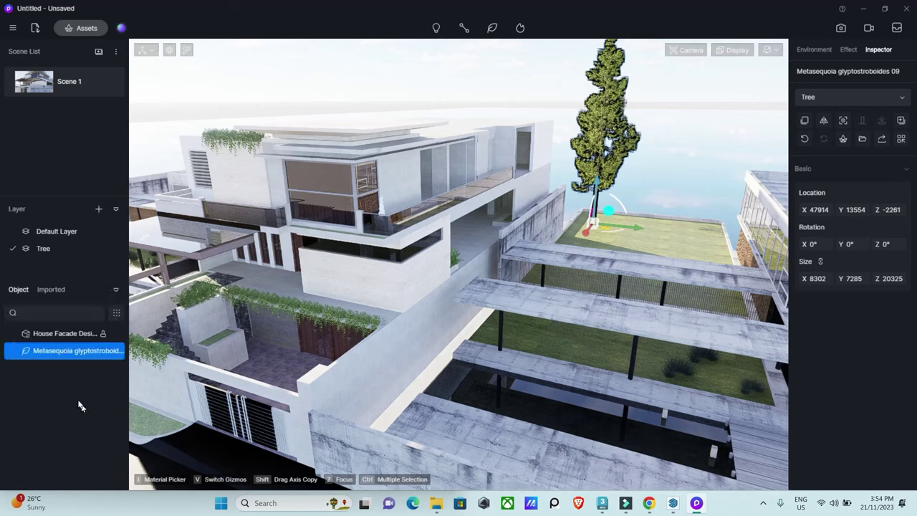
pyautogui.rightClick(66, 353)
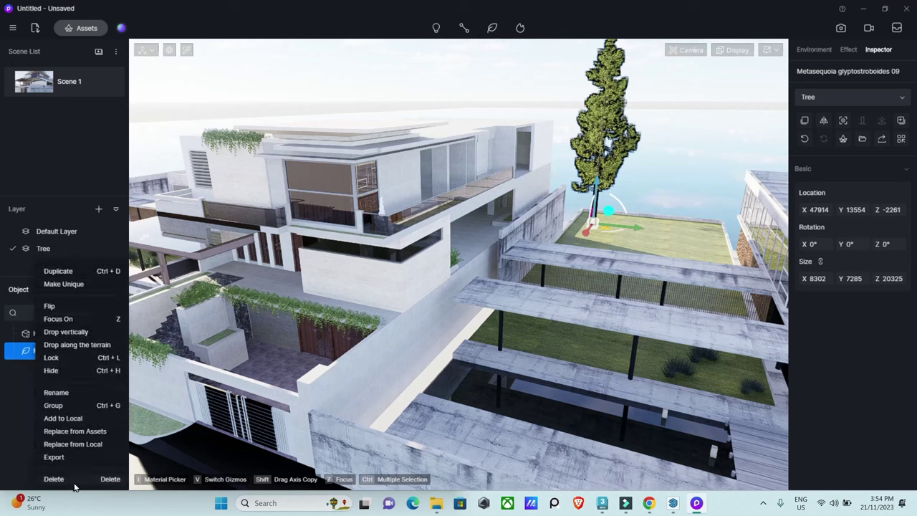
pyautogui.click(66, 331)
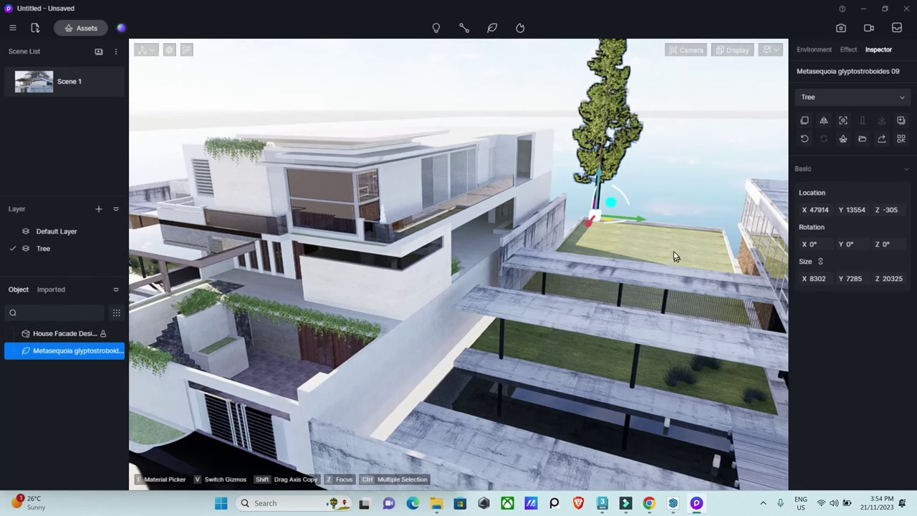
# - Slide the Metasequoia tree left along X and along Y toward the lawn's wall corner
pyautogui.moveTo(673, 257); pyautogui.dragTo(743, 222, button='middle')
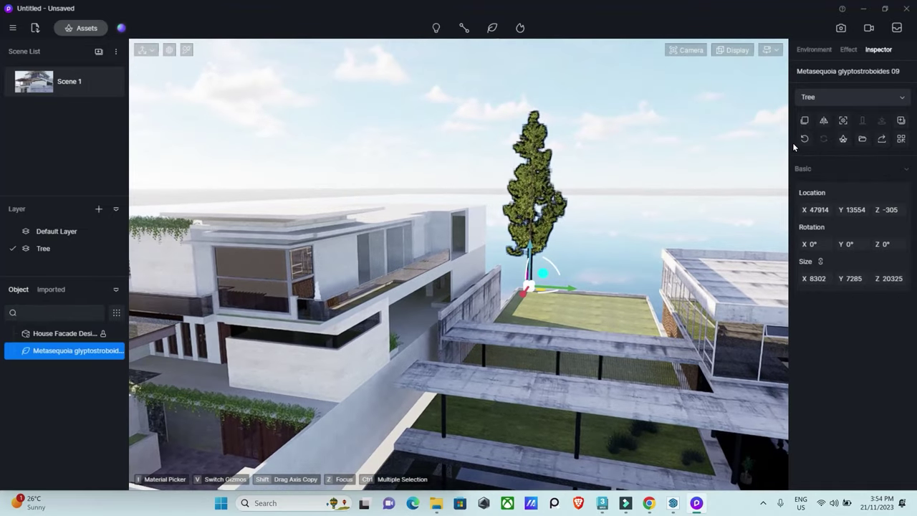
pyautogui.moveTo(503, 278)
pyautogui.mouseDown(button='middle')
pyautogui.moveTo(637, 334)
pyautogui.moveTo(400, 335)
pyautogui.mouseUp(button='middle')
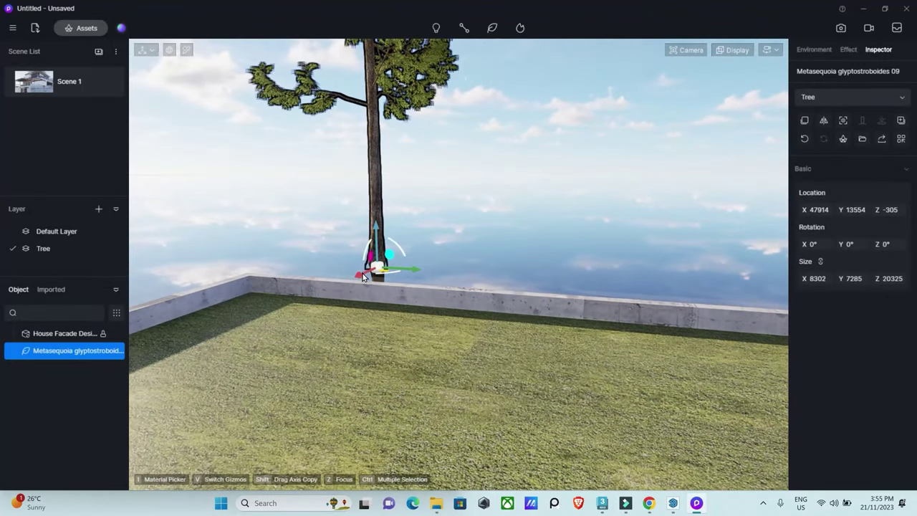
pyautogui.moveTo(355, 273); pyautogui.dragTo(174, 403)
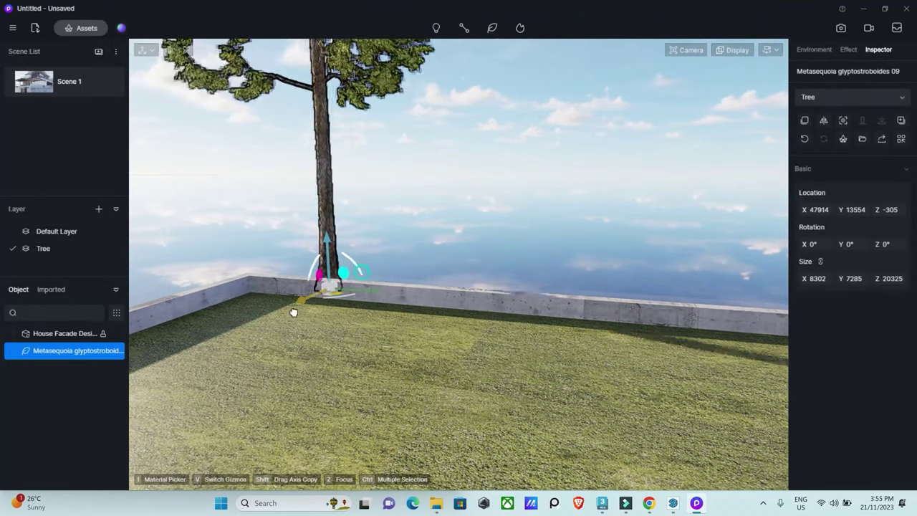
pyautogui.moveTo(545, 365); pyautogui.dragTo(357, 371, button='middle')
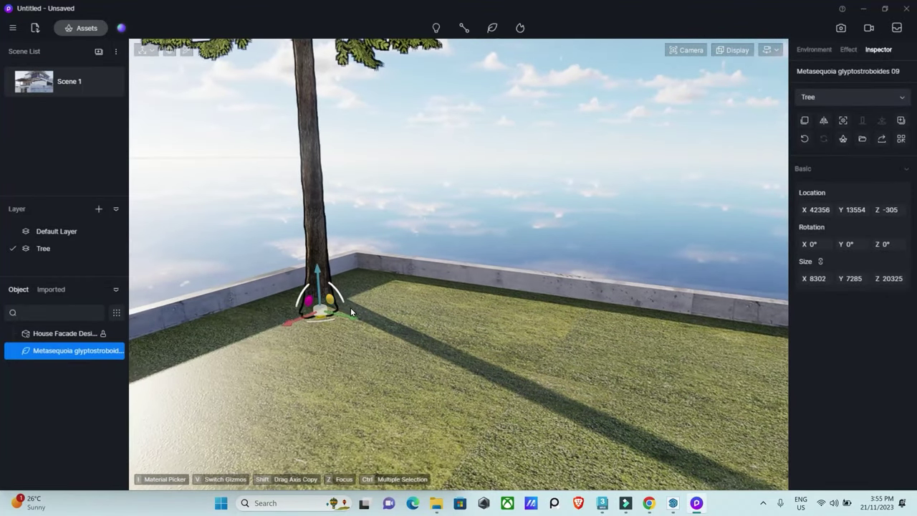
pyautogui.moveTo(350, 314)
pyautogui.mouseDown()
pyautogui.moveTo(515, 362)
pyautogui.moveTo(438, 350)
pyautogui.mouseUp()
pyautogui.moveTo(437, 350)
pyautogui.mouseDown(button='middle')
pyautogui.moveTo(552, 210)
pyautogui.moveTo(625, 178)
pyautogui.mouseUp(button='middle')
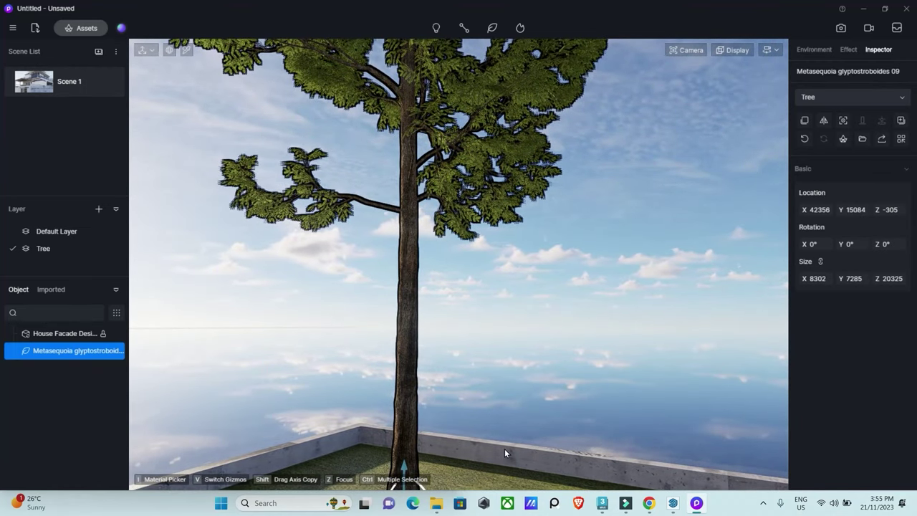
# - Reselect the tree and fine-tune it into the wall corner at X 42356, Y 14664, Z 46
pyautogui.click(504, 453)
pyautogui.moveTo(505, 323)
pyautogui.mouseDown(button='middle')
pyautogui.moveTo(505, 219)
pyautogui.moveTo(456, 5)
pyautogui.moveTo(531, 302)
pyautogui.moveTo(471, 91)
pyautogui.mouseUp(button='middle')
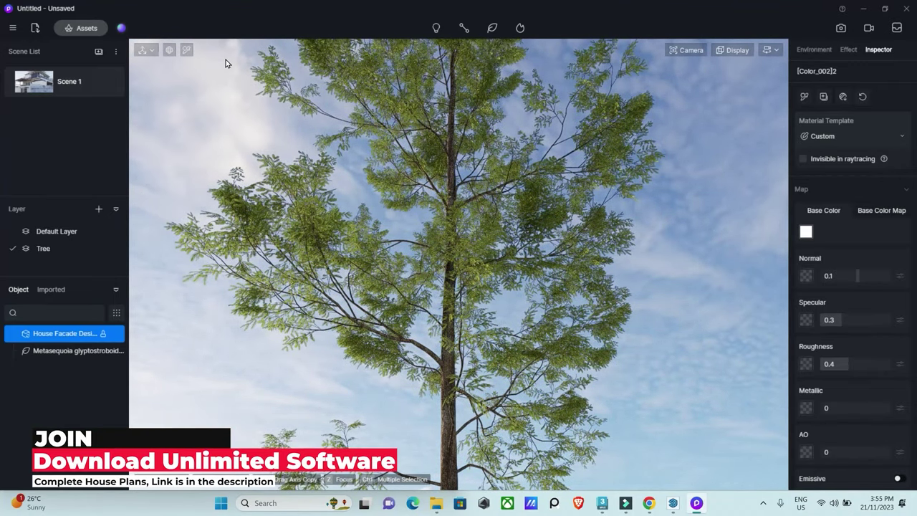
pyautogui.click(155, 51)
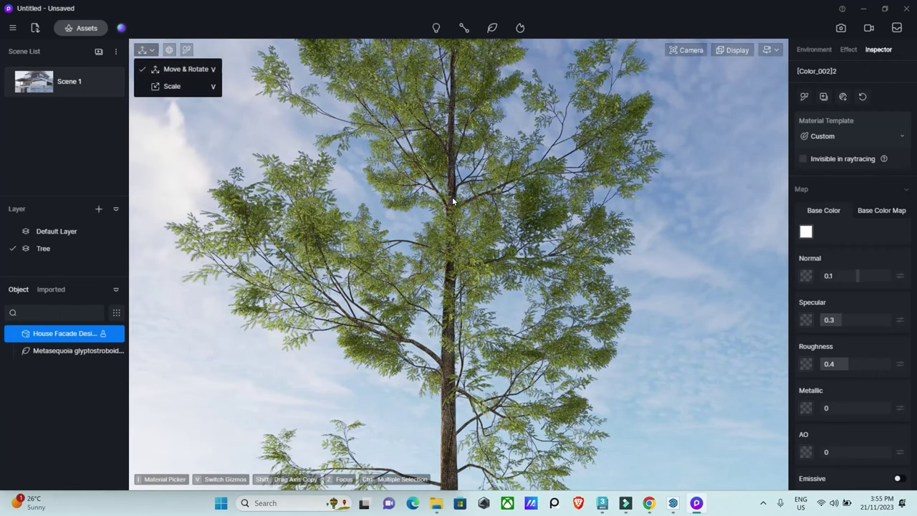
pyautogui.moveTo(227, 86)
pyautogui.mouseDown(button='right')
pyautogui.moveTo(513, 455)
pyautogui.moveTo(385, 409)
pyautogui.mouseUp(button='right')
pyautogui.click(390, 406)
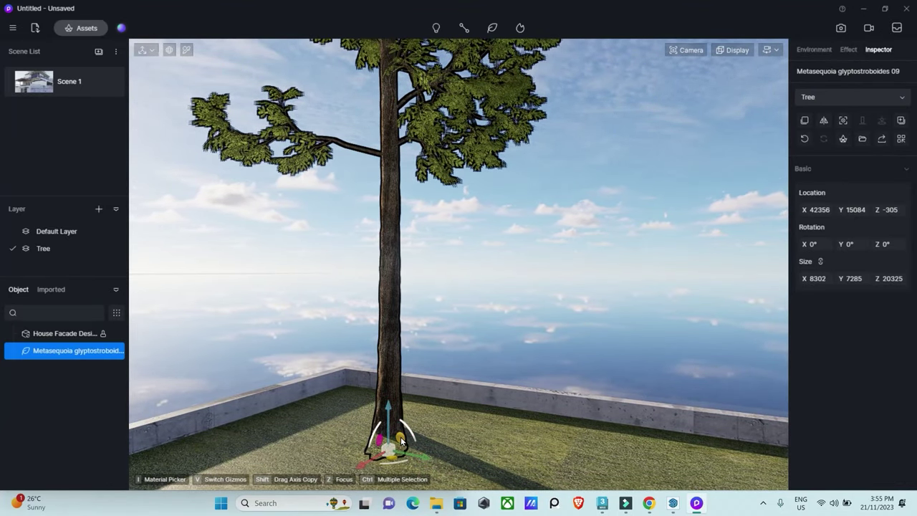
pyautogui.moveTo(400, 437)
pyautogui.mouseDown()
pyautogui.moveTo(346, 414)
pyautogui.moveTo(384, 432)
pyautogui.mouseUp()
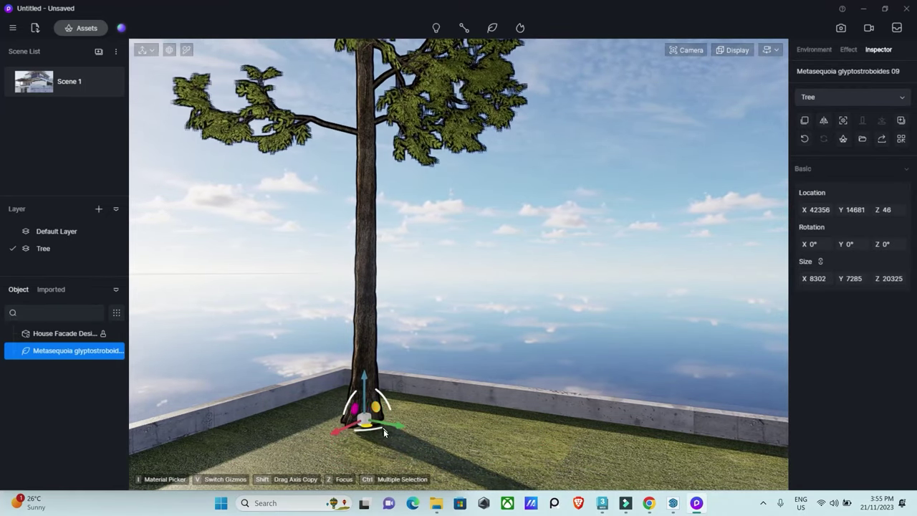
pyautogui.moveTo(385, 432); pyautogui.dragTo(383, 431)
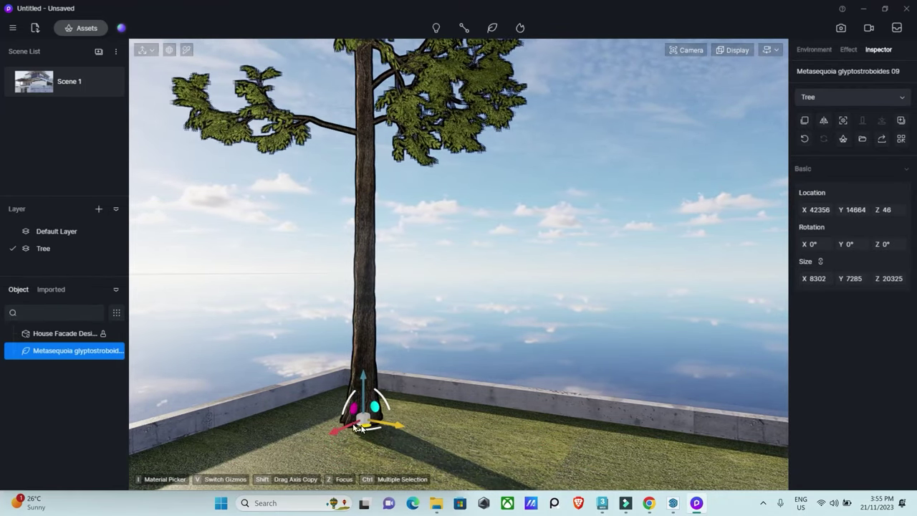
# - Drop the tree vertically onto the lawn, try a roughly 50° tilt, then undo it
pyautogui.rightClick(81, 353)
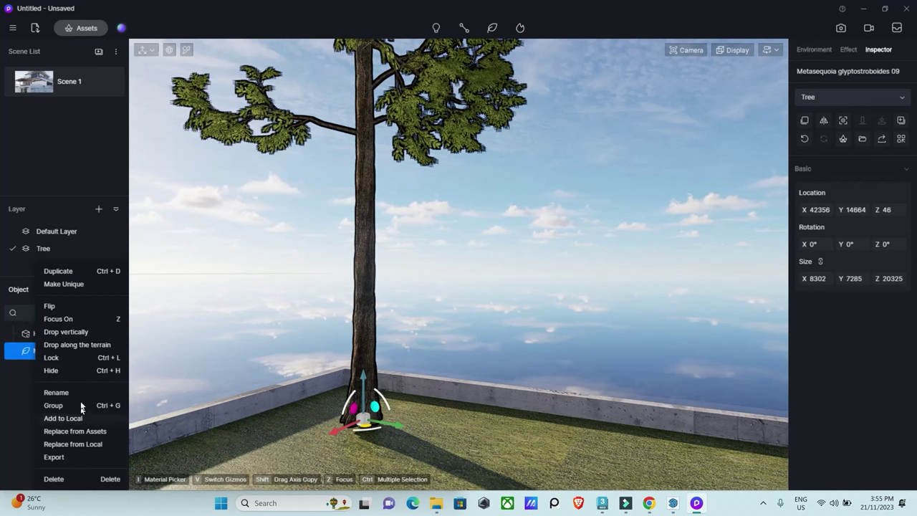
pyautogui.click(85, 333)
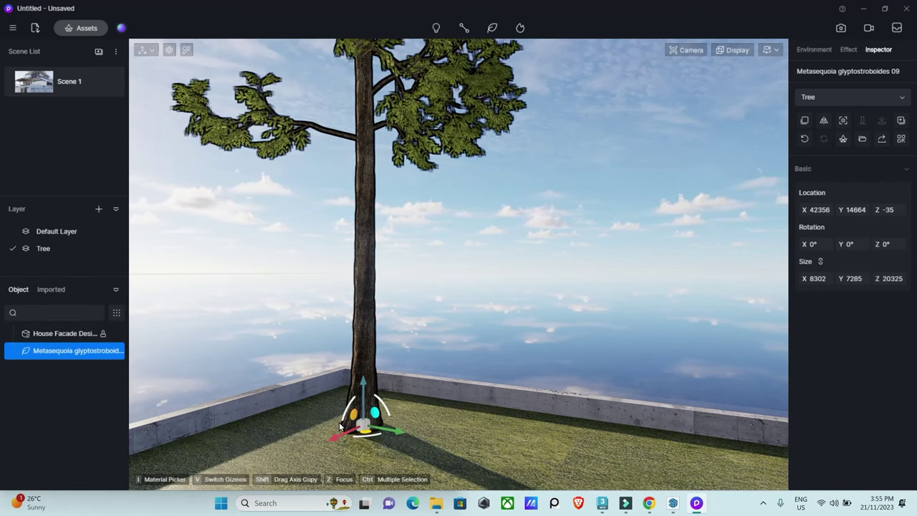
pyautogui.moveTo(382, 406)
pyautogui.mouseDown()
pyautogui.moveTo(334, 361)
pyautogui.moveTo(362, 356)
pyautogui.mouseUp()
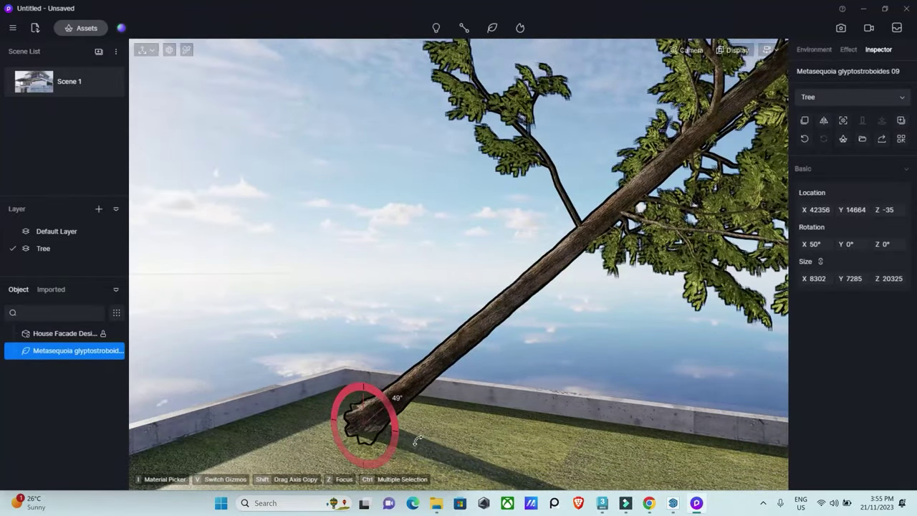
pyautogui.moveTo(362, 356); pyautogui.dragTo(386, 433)
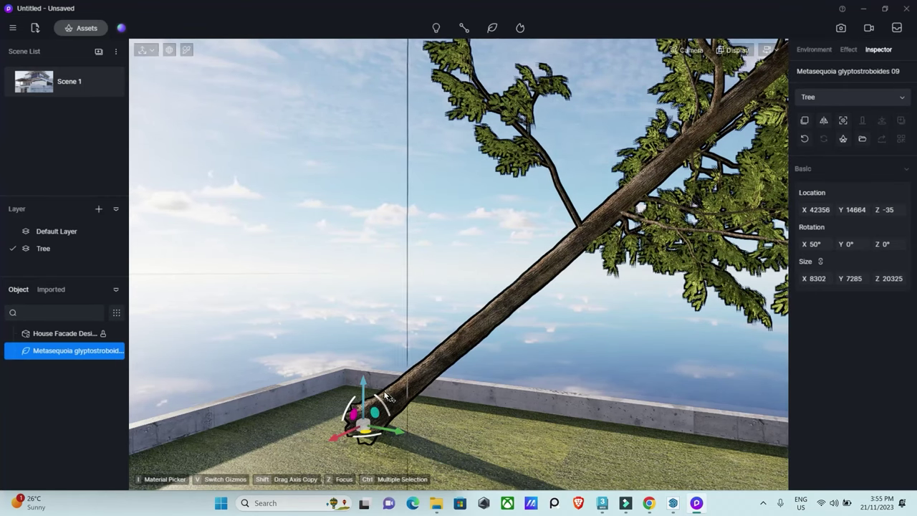
pyautogui.hotkey('ctrl', 'z')
pyautogui.click(397, 348)
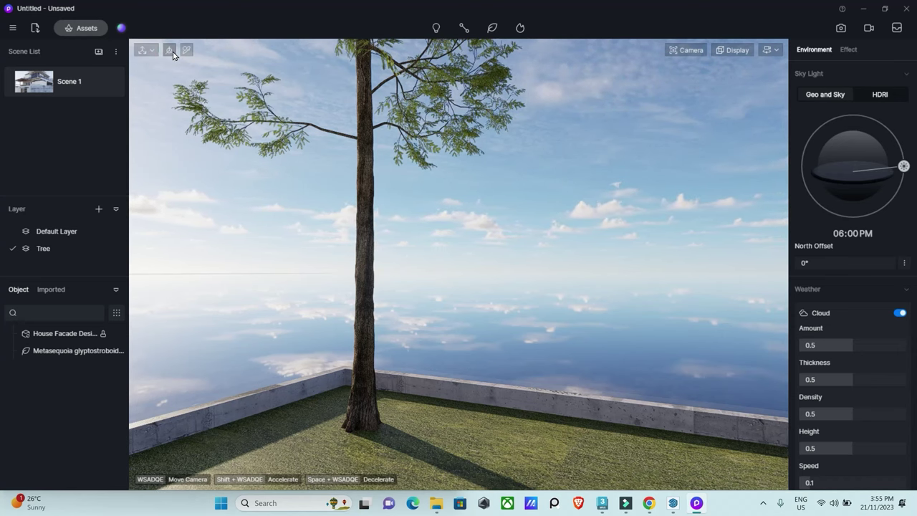
# - Orbit the camera to inspect the tree, grass, concrete wall and long evening shadow
pyautogui.scroll(2, 347, 247)
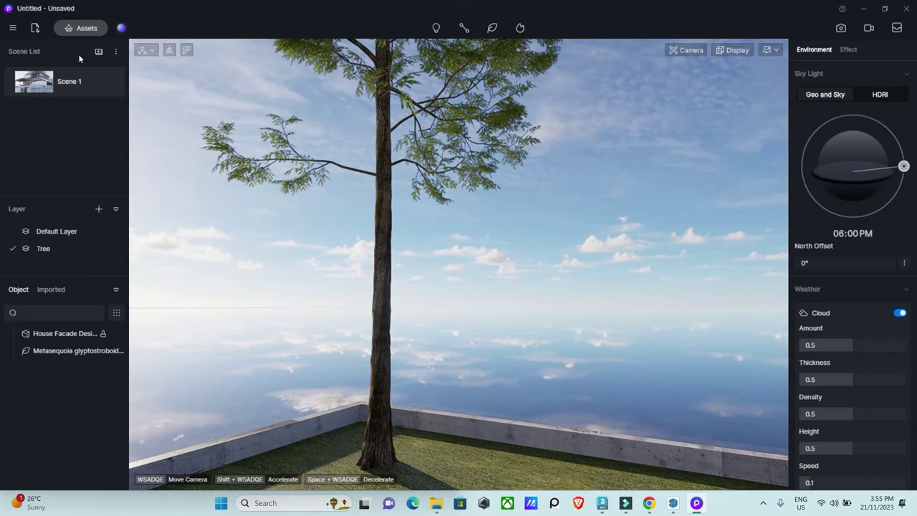
pyautogui.scroll(2, 347, 246)
pyautogui.moveTo(347, 246); pyautogui.dragTo(575, 99, button='right')
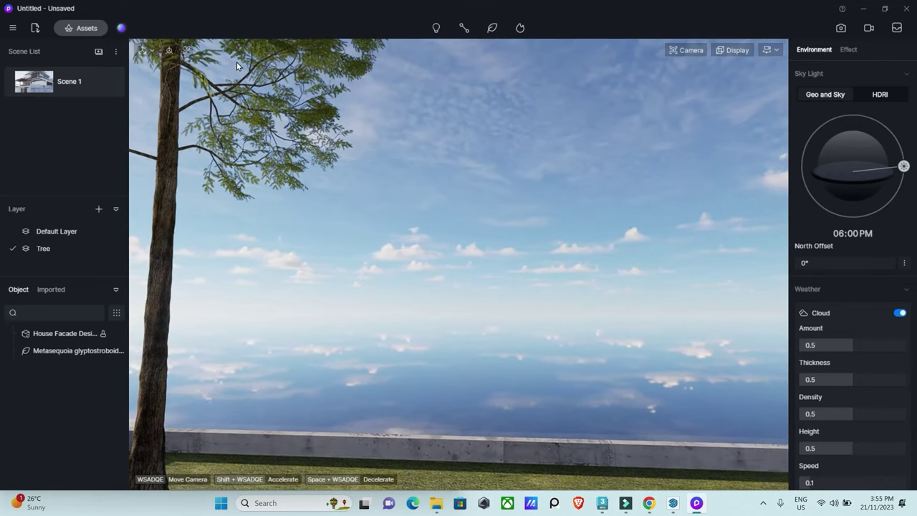
pyautogui.moveTo(237, 62); pyautogui.dragTo(187, 50, button='right')
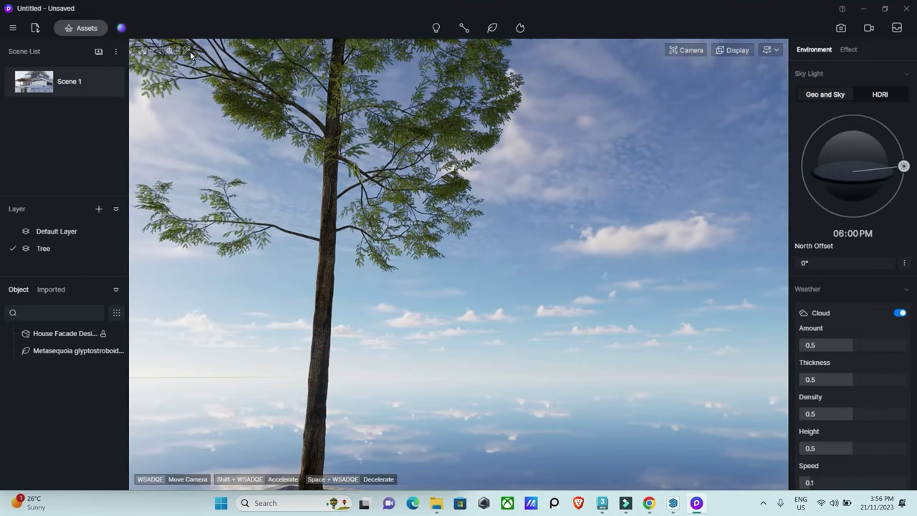
pyautogui.moveTo(582, 176); pyautogui.dragTo(502, 345, button='right')
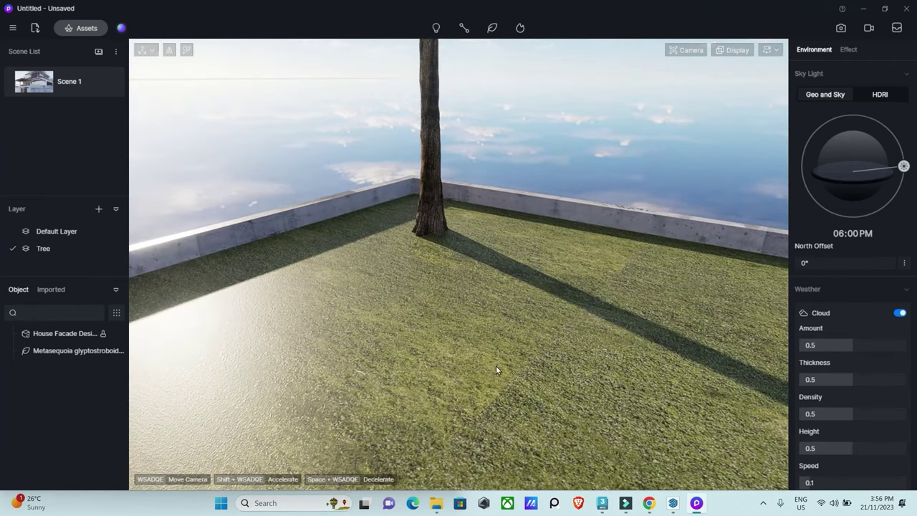
# - Pick the lawn's Color_A01 material and change its base colour from white to olive green
pyautogui.click(186, 51)
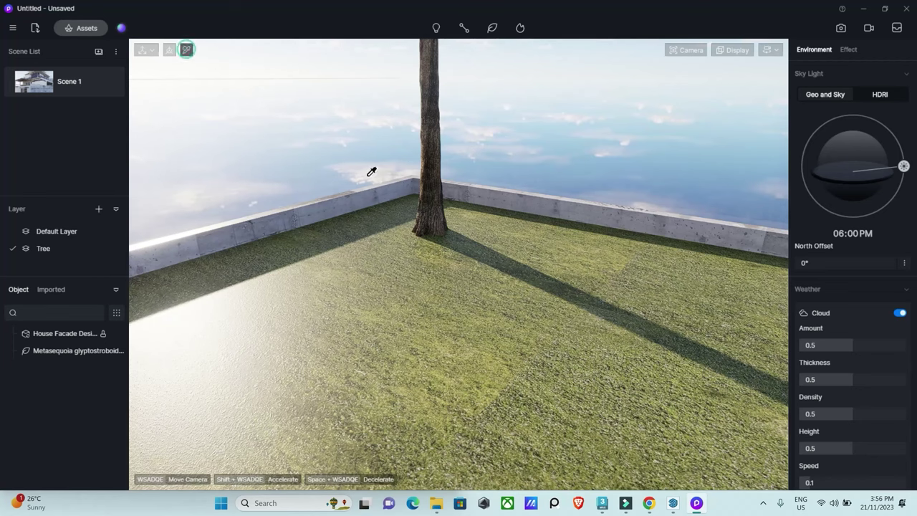
pyautogui.click(423, 271)
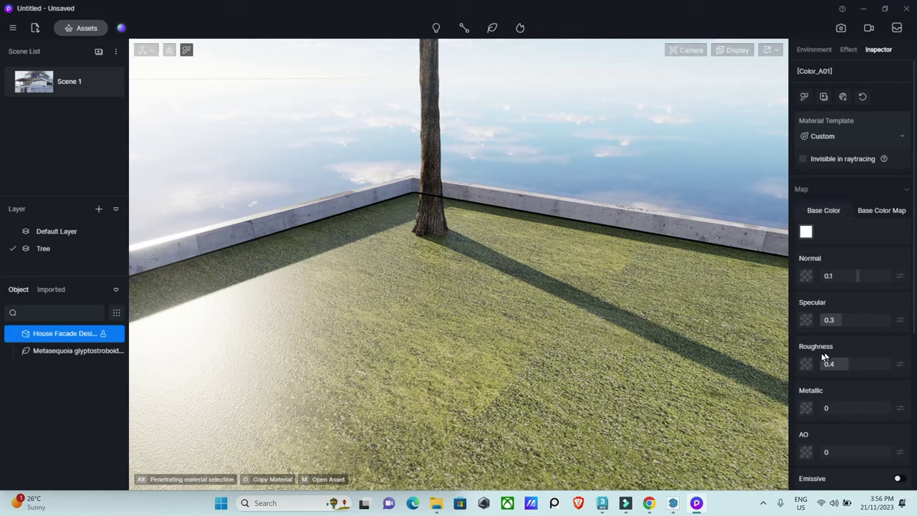
pyautogui.scroll(-3, 865, 385)
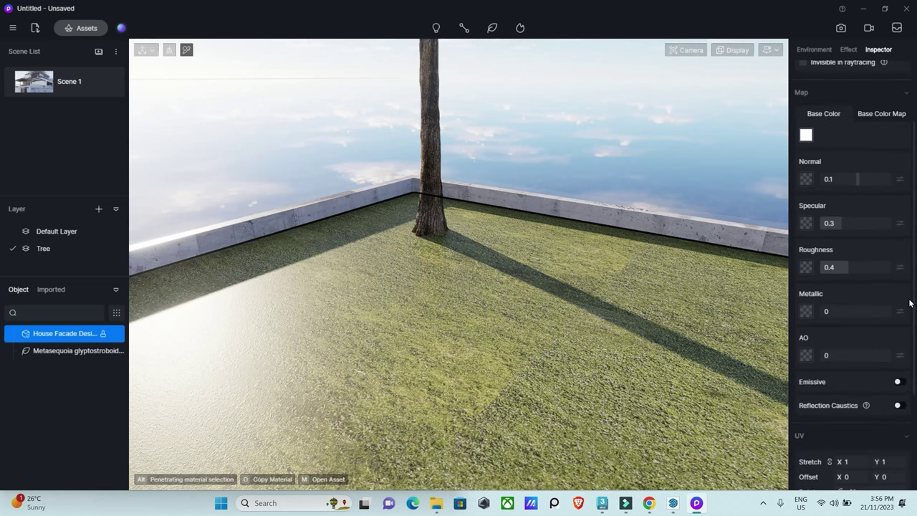
pyautogui.scroll(-1, 865, 384)
pyautogui.scroll(-3, 865, 384)
pyautogui.scroll(3, 852, 272)
pyautogui.scroll(2, 852, 272)
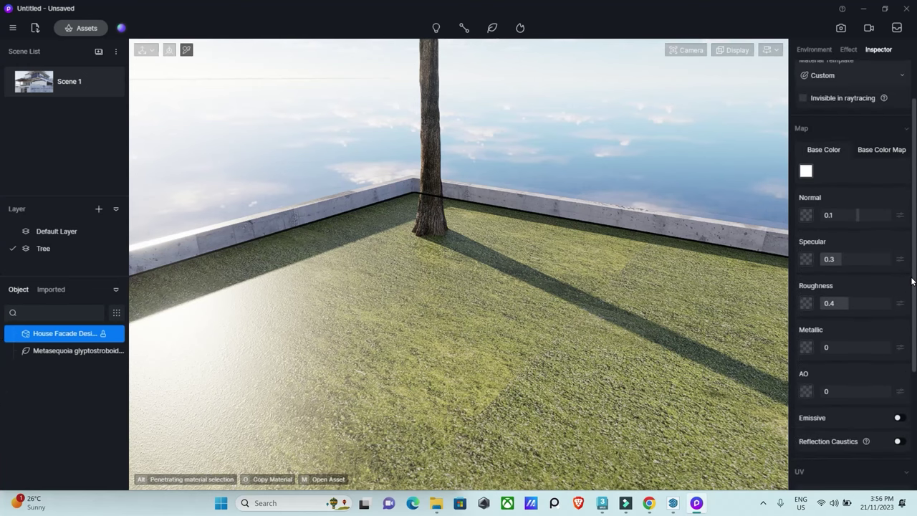
pyautogui.scroll(2, 852, 272)
pyautogui.scroll(-2, 852, 272)
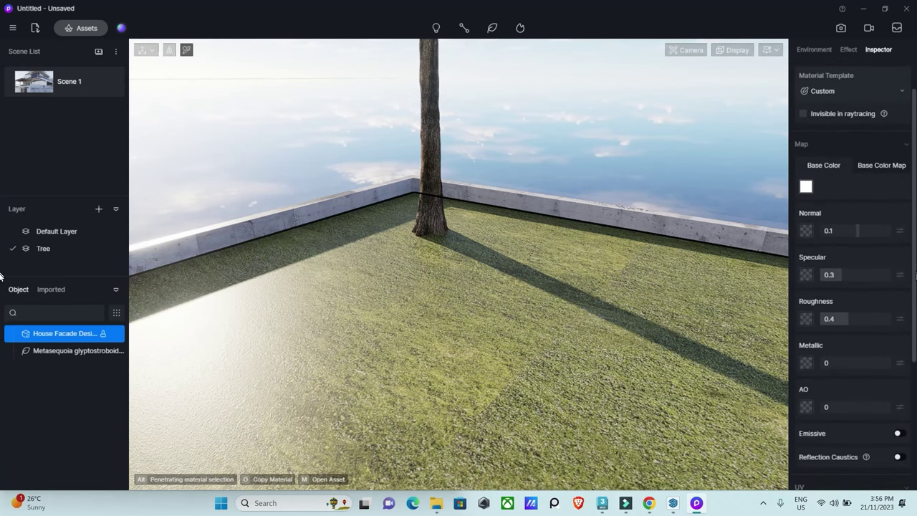
pyautogui.scroll(-3, 852, 272)
pyautogui.scroll(3, 852, 272)
pyautogui.scroll(1, 852, 272)
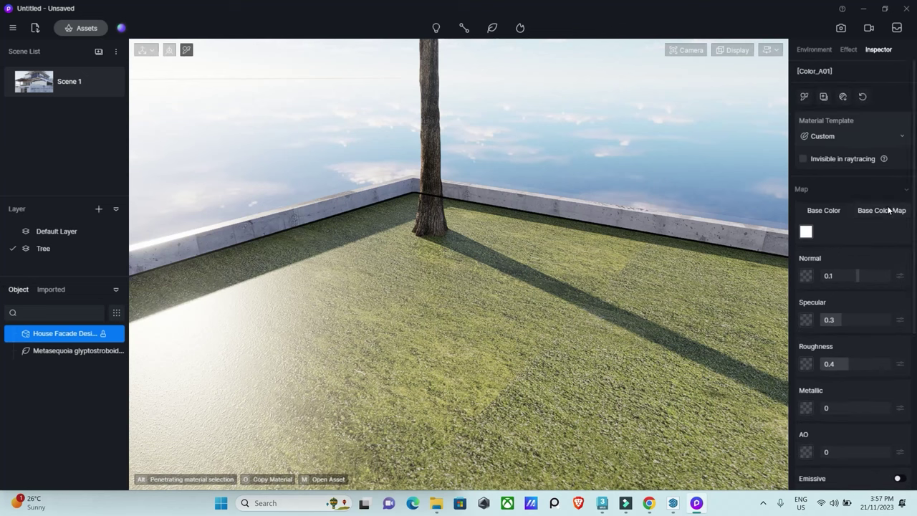
pyautogui.click(888, 209)
pyautogui.click(824, 211)
# - Download Basic Grass Material from Material > Others and drag it onto the ground
pyautogui.click(78, 30)
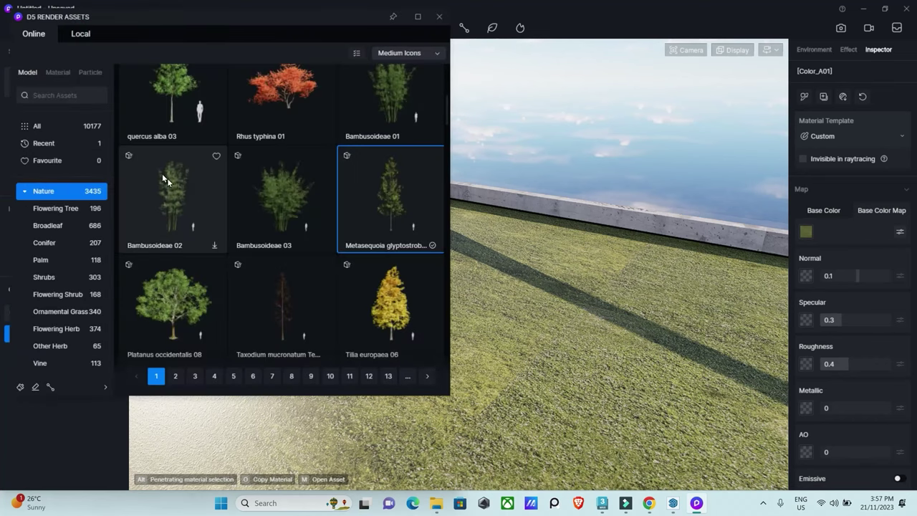
pyautogui.click(58, 72)
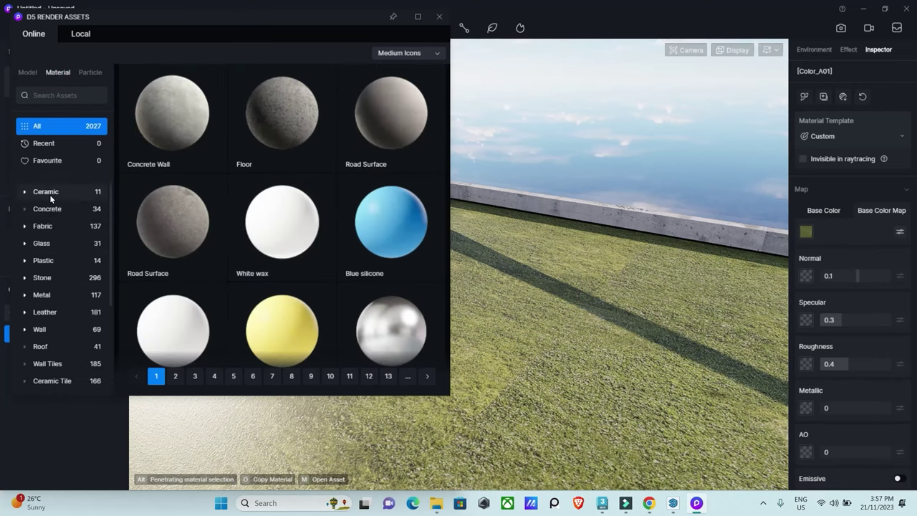
pyautogui.scroll(-2, 73, 331)
pyautogui.scroll(-3, 74, 329)
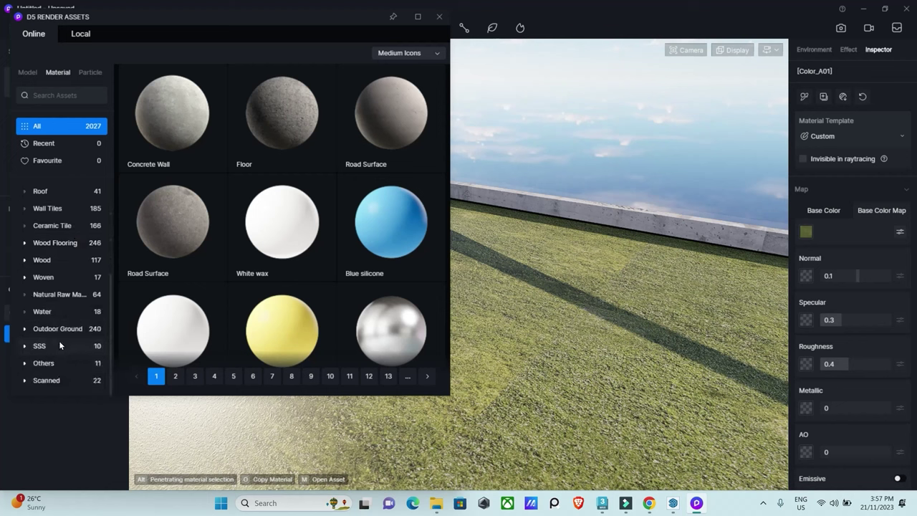
pyautogui.scroll(1, 60, 315)
pyautogui.scroll(1, 62, 272)
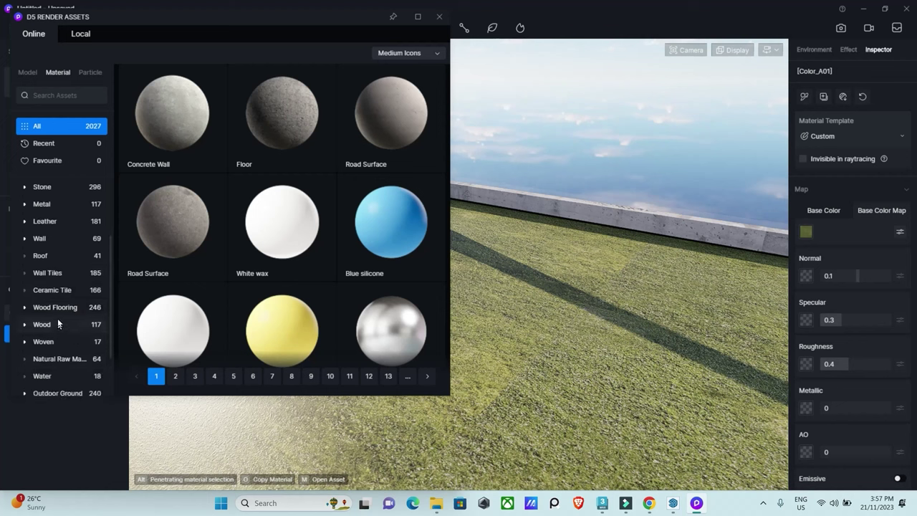
pyautogui.scroll(-2, 60, 286)
pyautogui.click(43, 363)
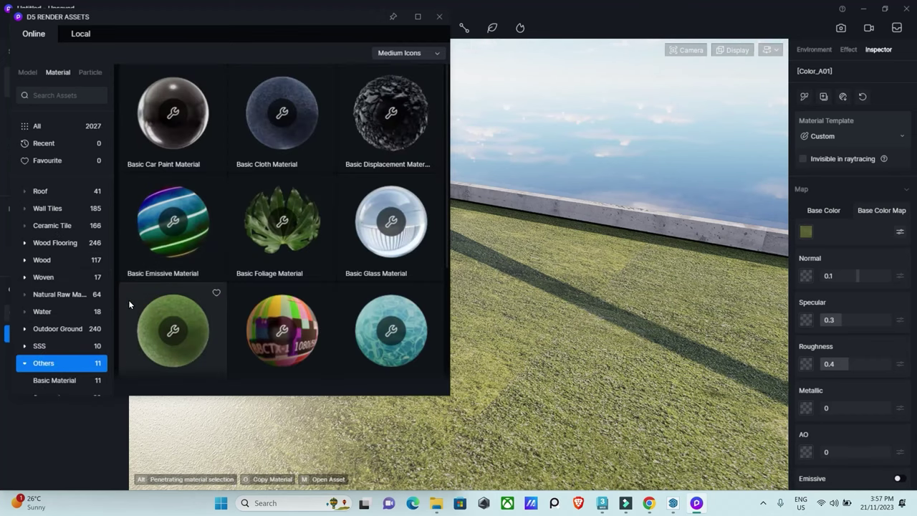
pyautogui.scroll(-1, 207, 302)
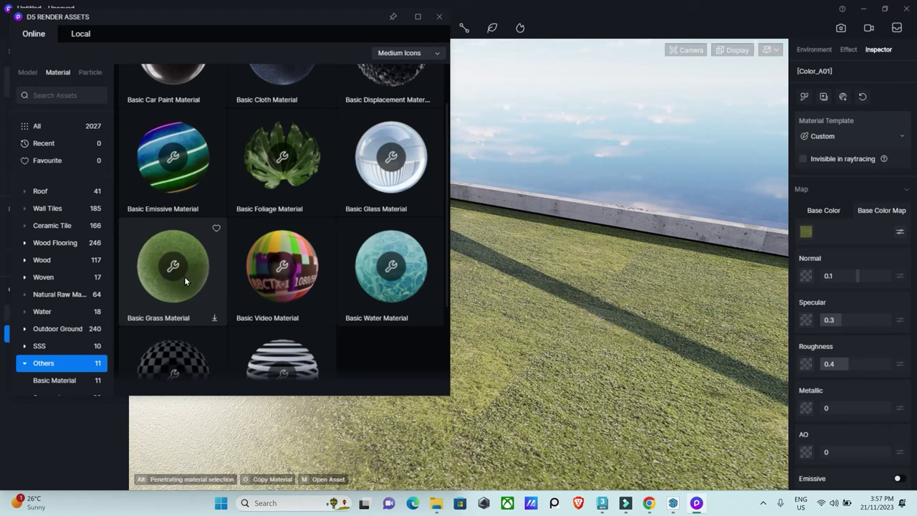
pyautogui.click(188, 268)
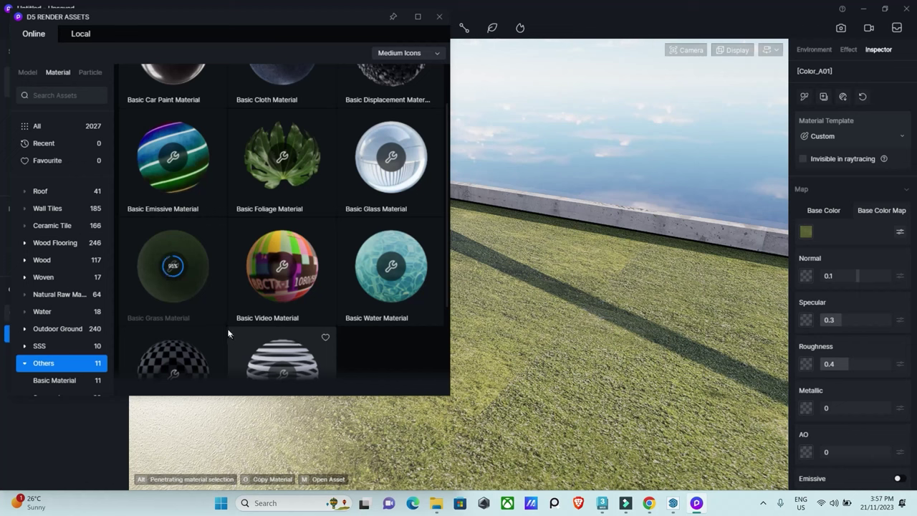
pyautogui.moveTo(193, 283); pyautogui.dragTo(602, 346)
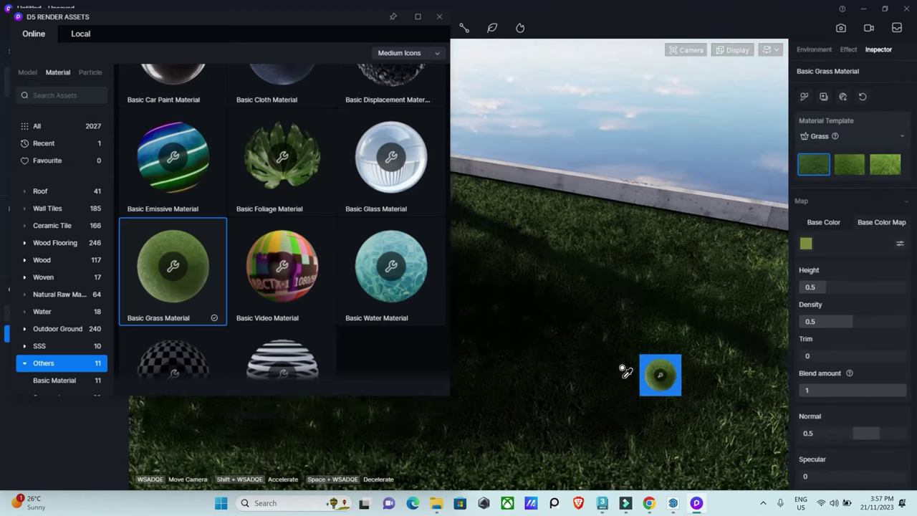
# - Apply the grass to the ground, choose the third grass variant, and set height 0.68
pyautogui.moveTo(628, 368)
pyautogui.mouseDown(button='right')
pyautogui.moveTo(598, 280)
pyautogui.moveTo(642, 317)
pyautogui.moveTo(663, 202)
pyautogui.moveTo(2, 373)
pyautogui.mouseUp(button='right')
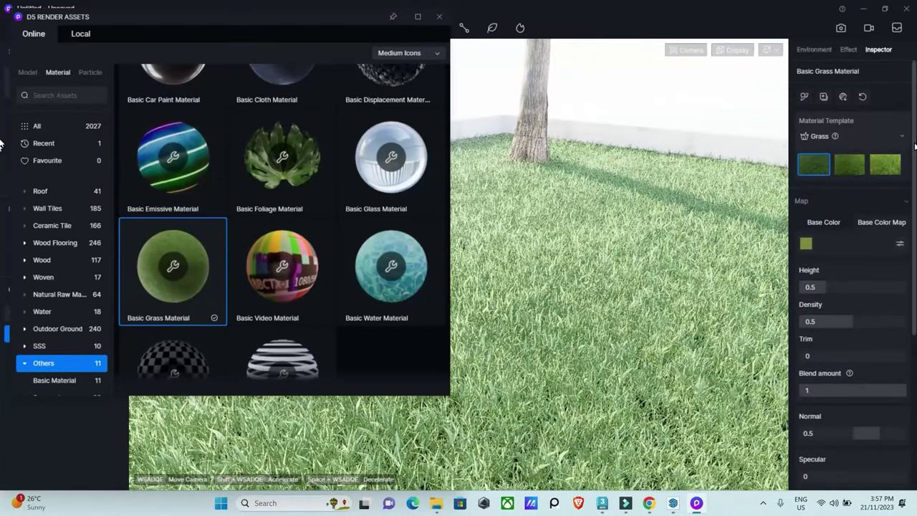
pyautogui.click(850, 164)
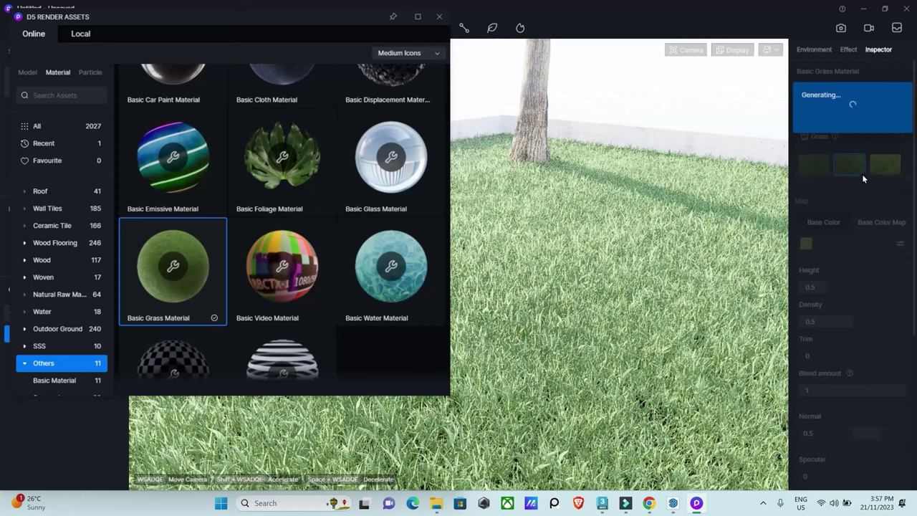
pyautogui.click(885, 164)
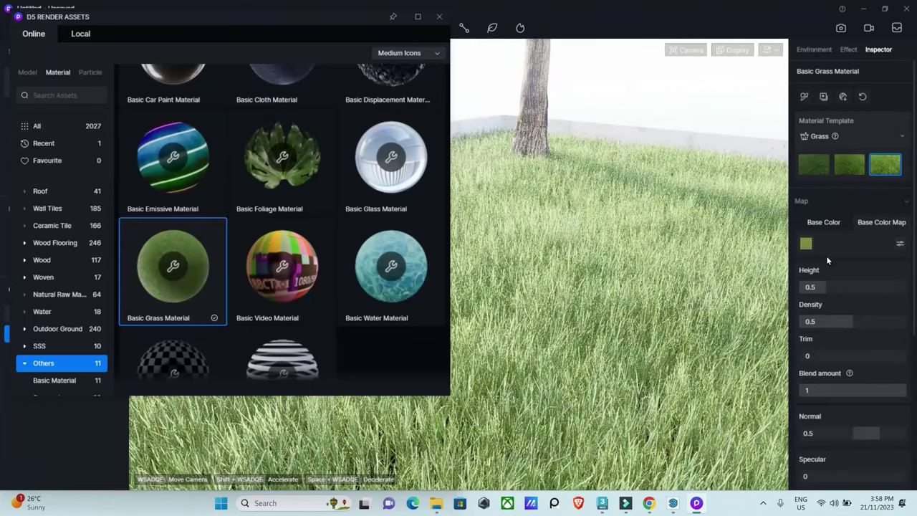
pyautogui.moveTo(877, 287); pyautogui.dragTo(835, 286)
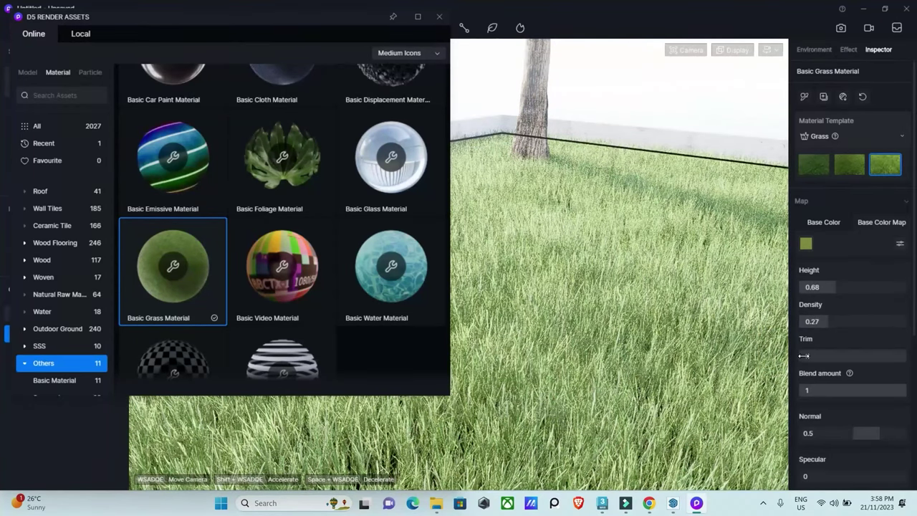
# - Set grass density 0.27, normal 0.55, UV stretch 1.16, with Random UV and Limit Color Bleeding
pyautogui.moveTo(803, 355); pyautogui.dragTo(835, 355)
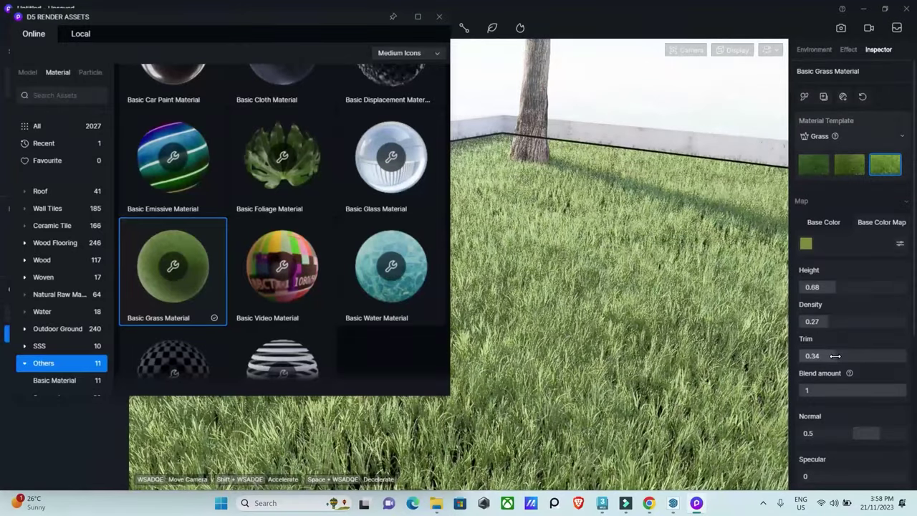
pyautogui.moveTo(802, 355); pyautogui.dragTo(802, 356)
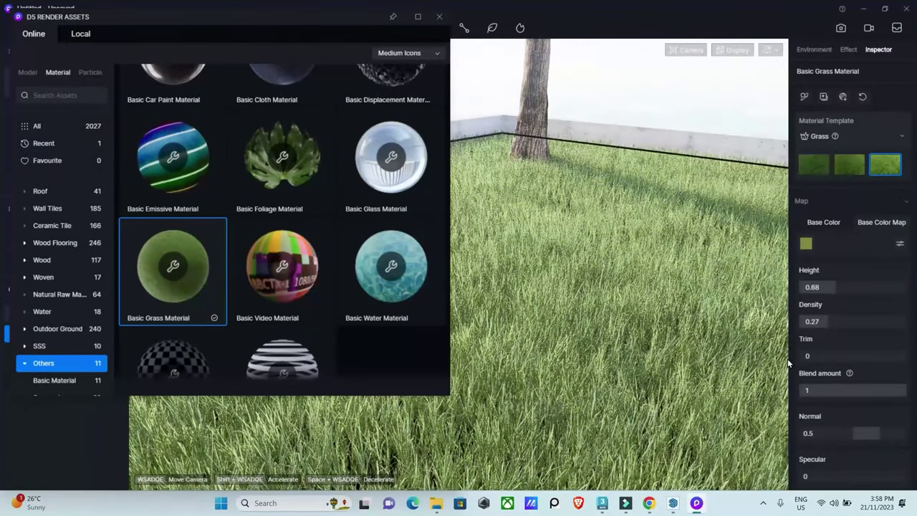
pyautogui.moveTo(900, 390)
pyautogui.mouseDown()
pyautogui.moveTo(817, 389)
pyautogui.moveTo(905, 390)
pyautogui.mouseUp()
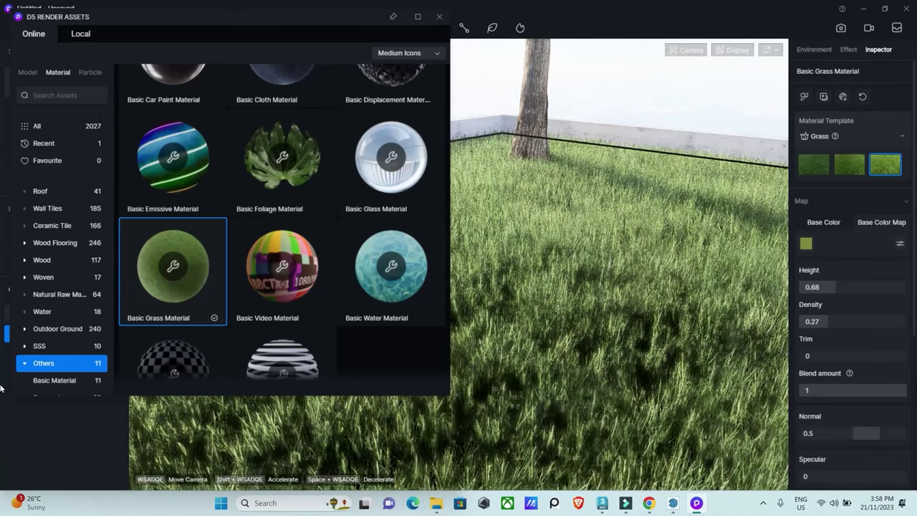
pyautogui.moveTo(676, 408); pyautogui.dragTo(2, 281, button='right')
pyautogui.moveTo(727, 293); pyautogui.dragTo(676, 290, button='right')
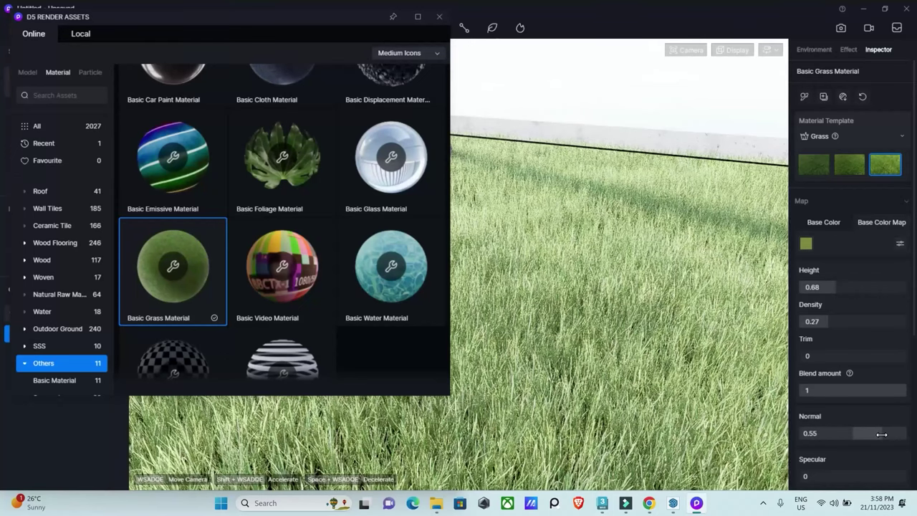
pyautogui.scroll(-1, 836, 448)
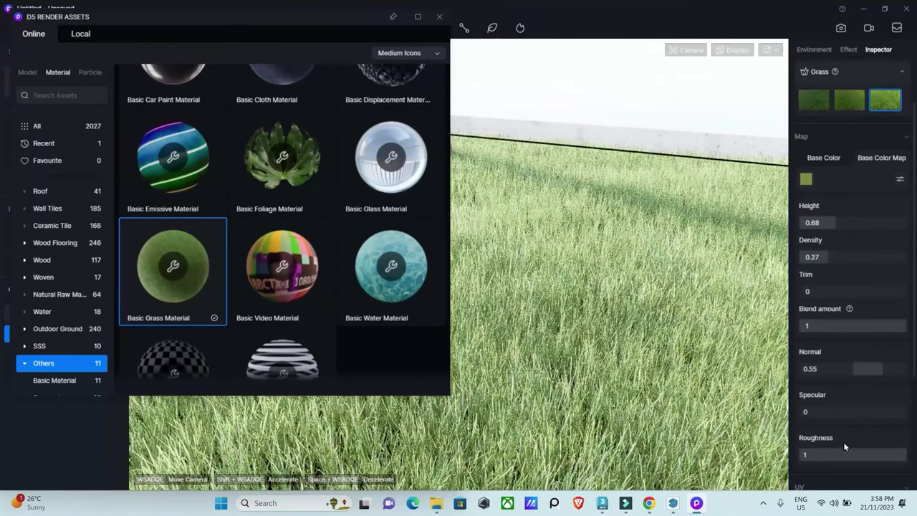
pyautogui.scroll(-1, 834, 372)
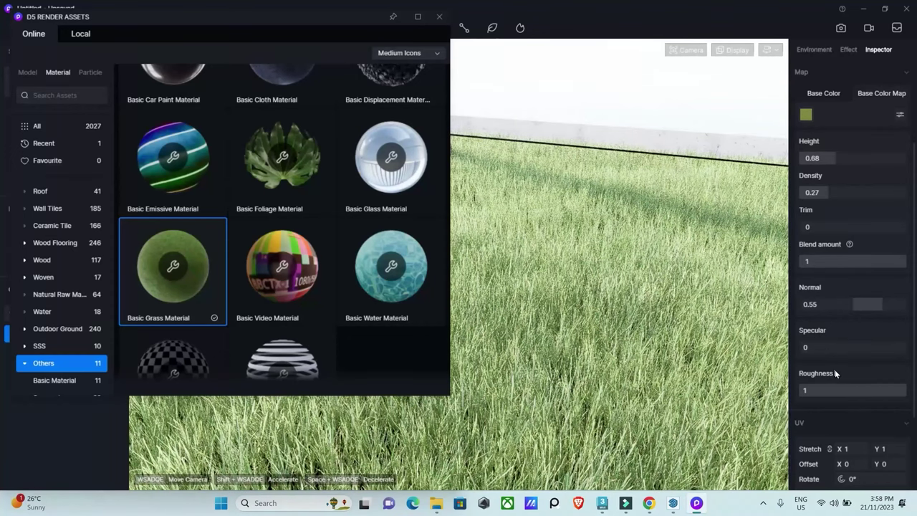
pyautogui.scroll(-2, 850, 391)
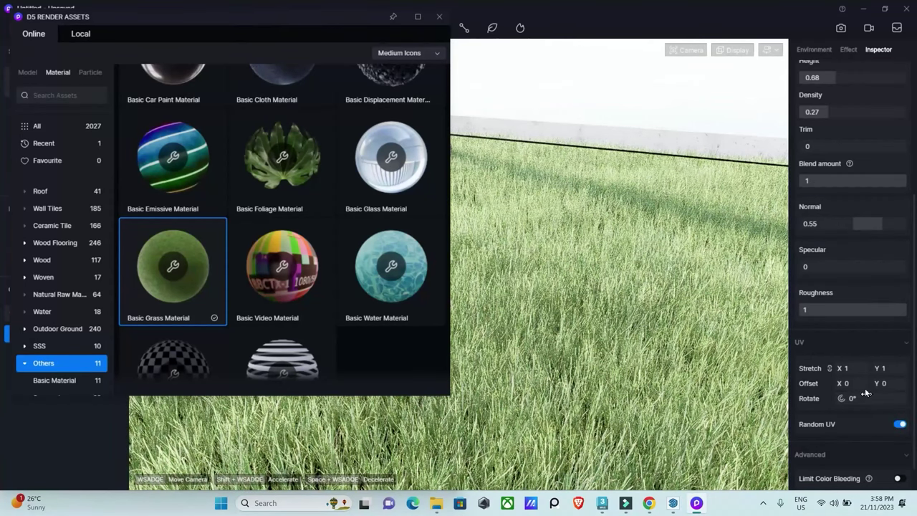
pyautogui.scroll(-1, 865, 392)
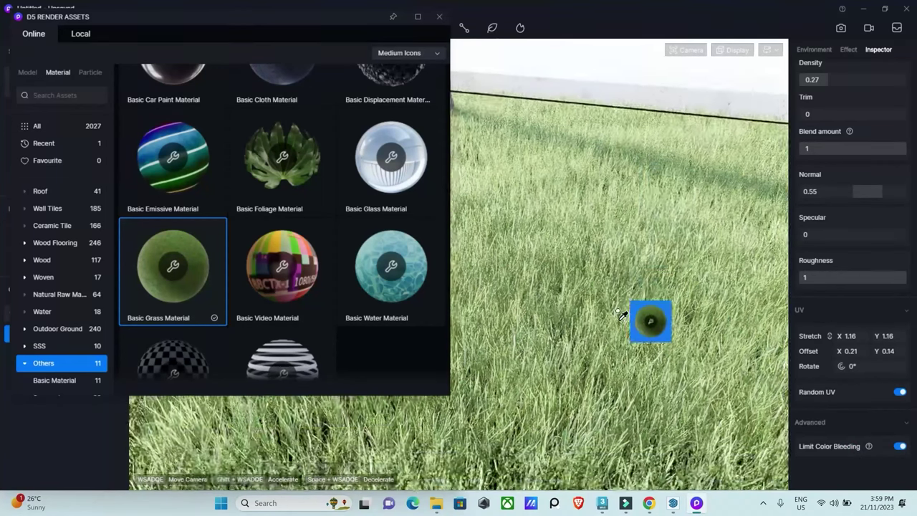
# - Apply the Road Surface material to the ground
pyautogui.moveTo(719, 345)
pyautogui.mouseDown()
pyautogui.moveTo(599, 317)
pyautogui.moveTo(179, 161)
pyautogui.moveTo(79, 265)
pyautogui.mouseUp()
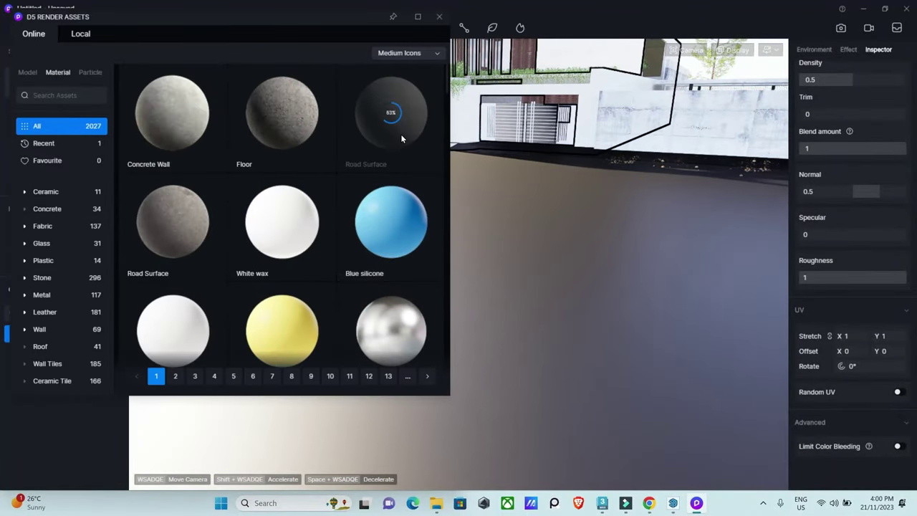
pyautogui.moveTo(401, 134); pyautogui.dragTo(587, 286)
pyautogui.moveTo(391, 114); pyautogui.dragTo(530, 147)
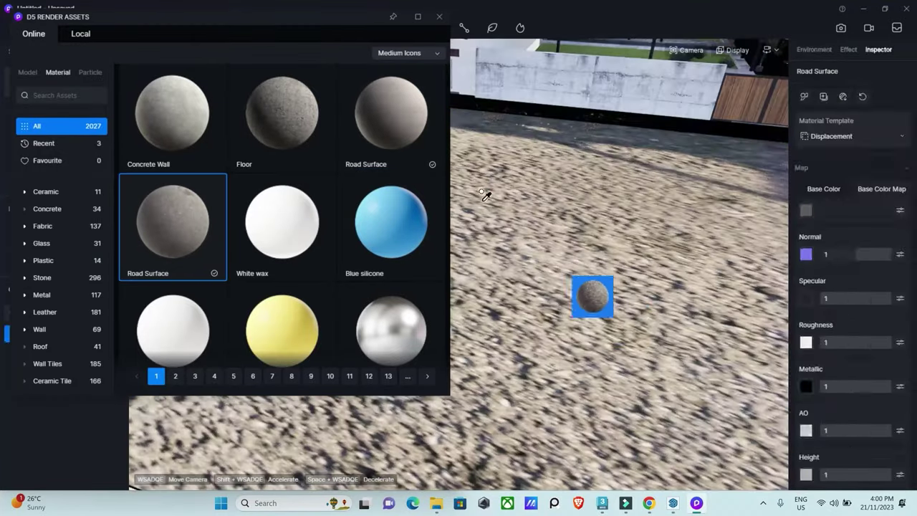
pyautogui.moveTo(223, 250); pyautogui.dragTo(591, 296)
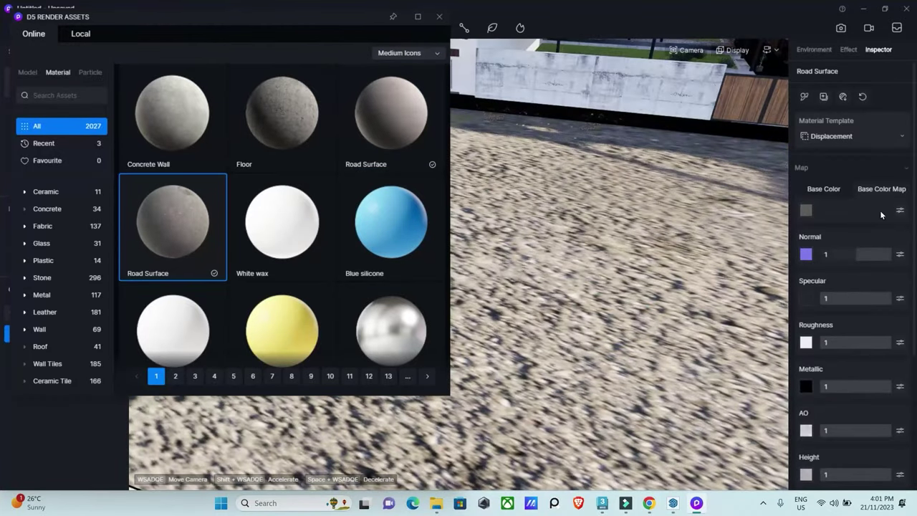
# - Enlarge the road texture tiling, lower roughness and metallic, and put Concrete Wall on the wall
pyautogui.scroll(-3, 900, 336)
pyautogui.moveTo(900, 337); pyautogui.dragTo(857, 337)
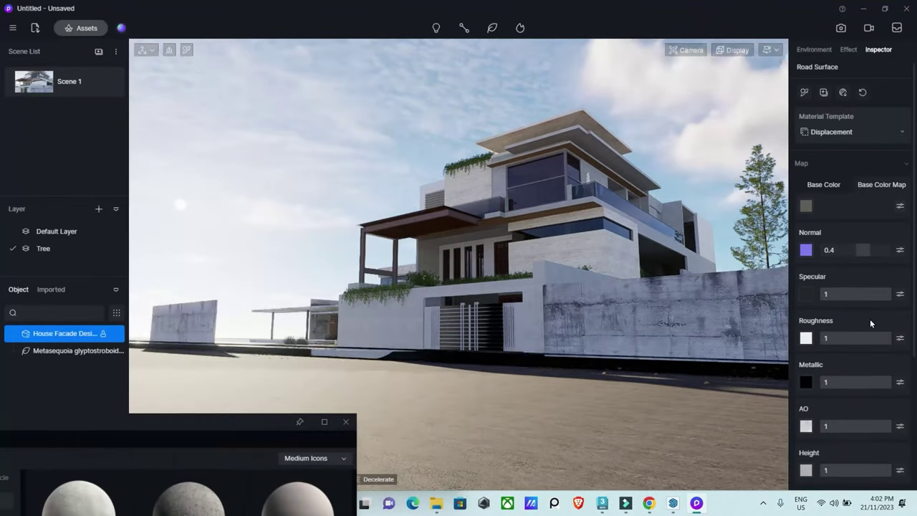
pyautogui.moveTo(869, 337); pyautogui.dragTo(856, 337)
pyautogui.moveTo(859, 382); pyautogui.dragTo(836, 389)
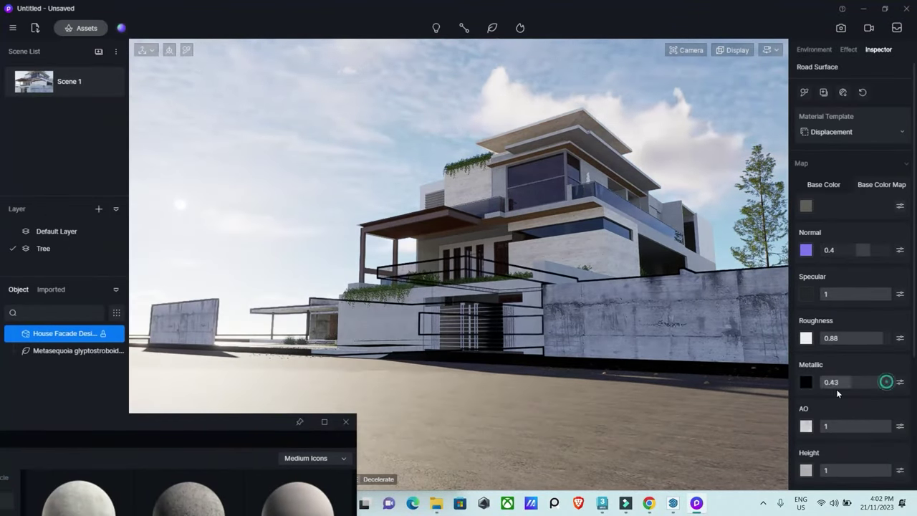
pyautogui.scroll(-3, 836, 389)
pyautogui.moveTo(845, 336); pyautogui.dragTo(802, 381)
pyautogui.scroll(-2, 859, 323)
pyautogui.moveTo(78, 501); pyautogui.dragTo(638, 334)
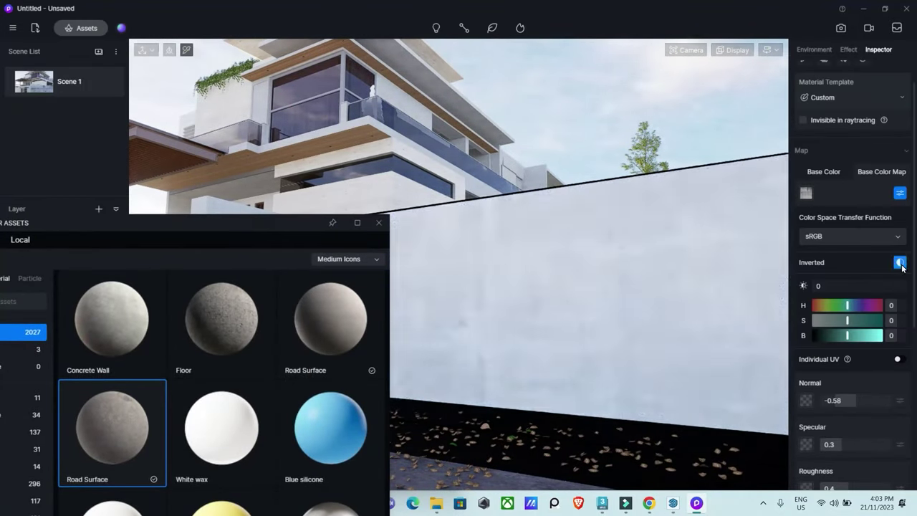
pyautogui.moveTo(128, 215); pyautogui.dragTo(594, 323)
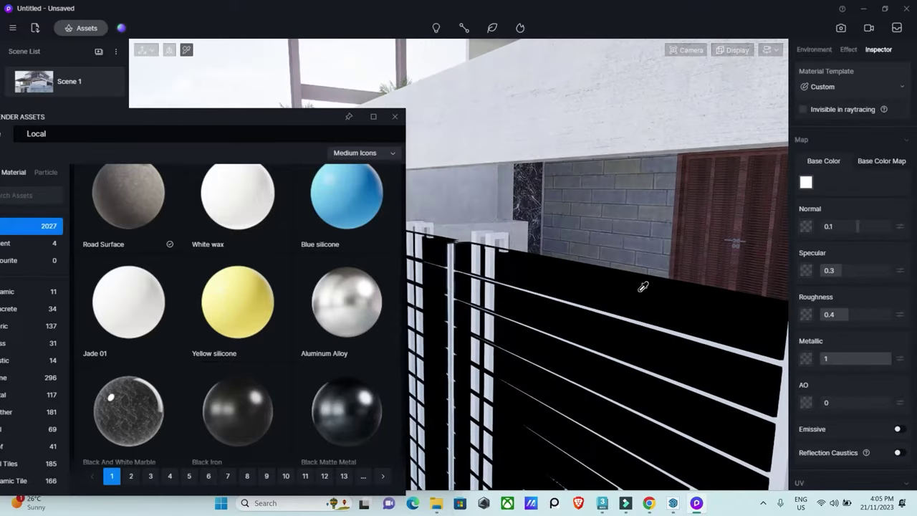
# - Apply Black Iron to the gate and Brown Strip Wood Grain to the wooden panels
pyautogui.scroll(-2, 236, 300)
pyautogui.click(237, 302)
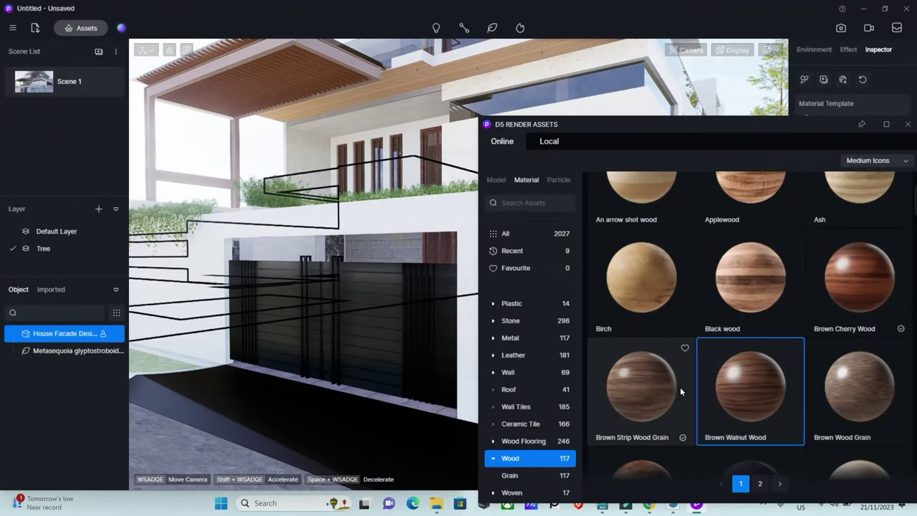
pyautogui.moveTo(641, 394); pyautogui.dragTo(403, 429)
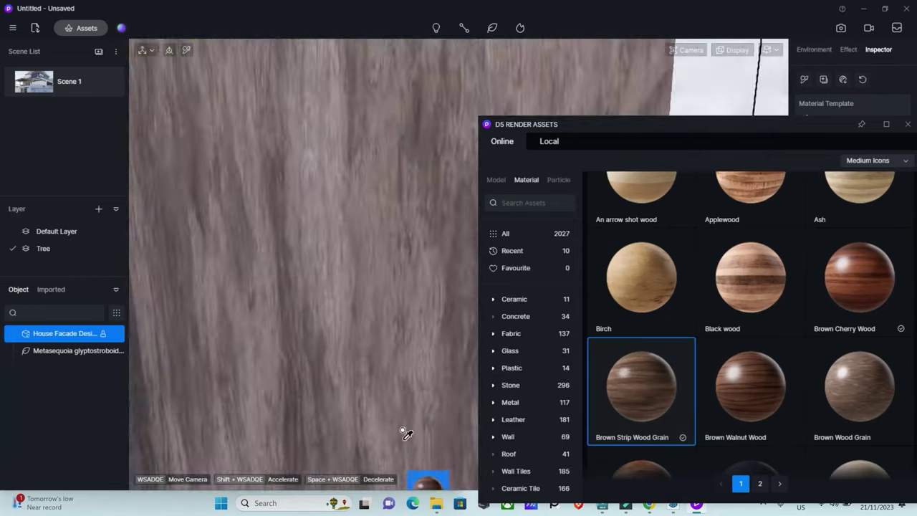
pyautogui.moveTo(750, 386); pyautogui.dragTo(476, 259)
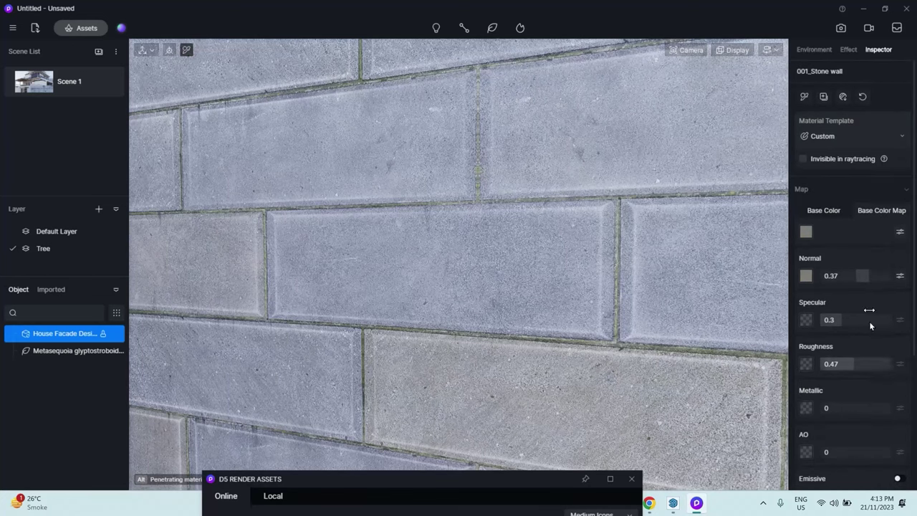
# - Apply Hermes Grey Seamless Marble to the courtyard floor, keeping the Custom template, and review texture files
pyautogui.scroll(-2, 891, 351)
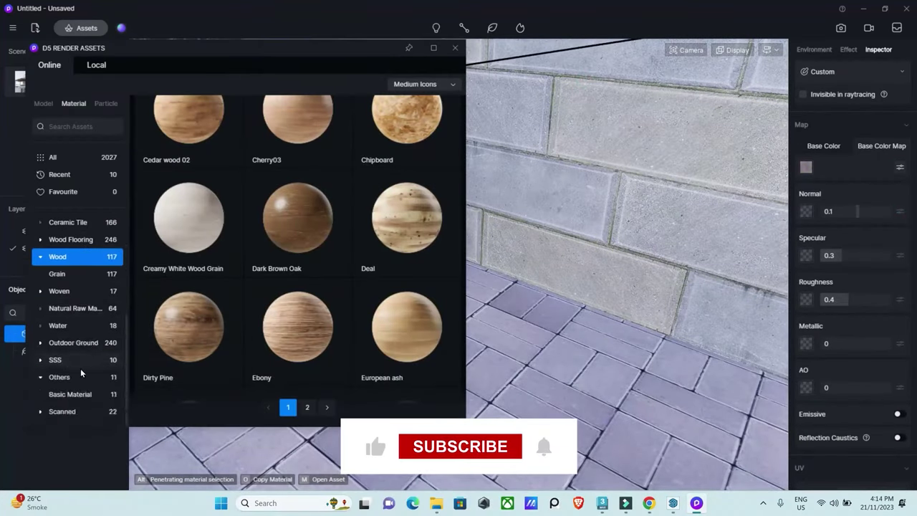
pyautogui.scroll(-4, 337, 237)
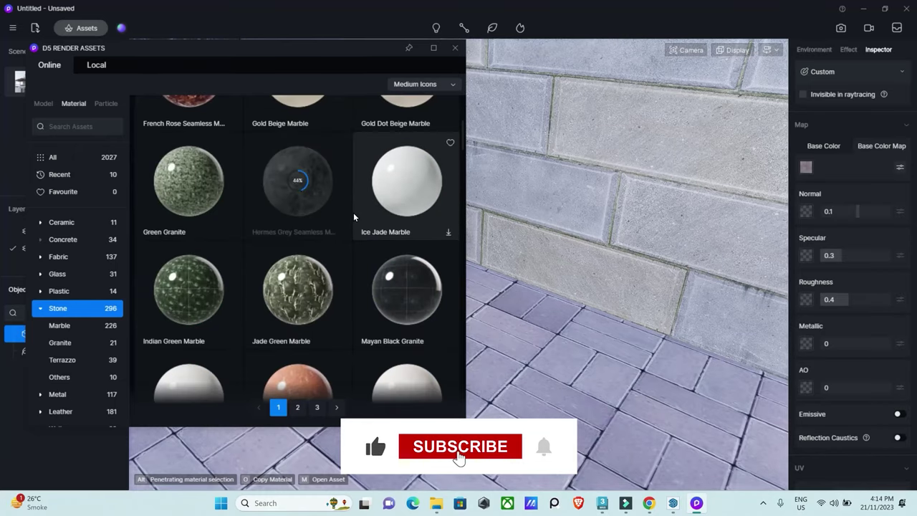
pyautogui.moveTo(337, 208); pyautogui.dragTo(634, 351)
pyautogui.scroll(-2, 864, 444)
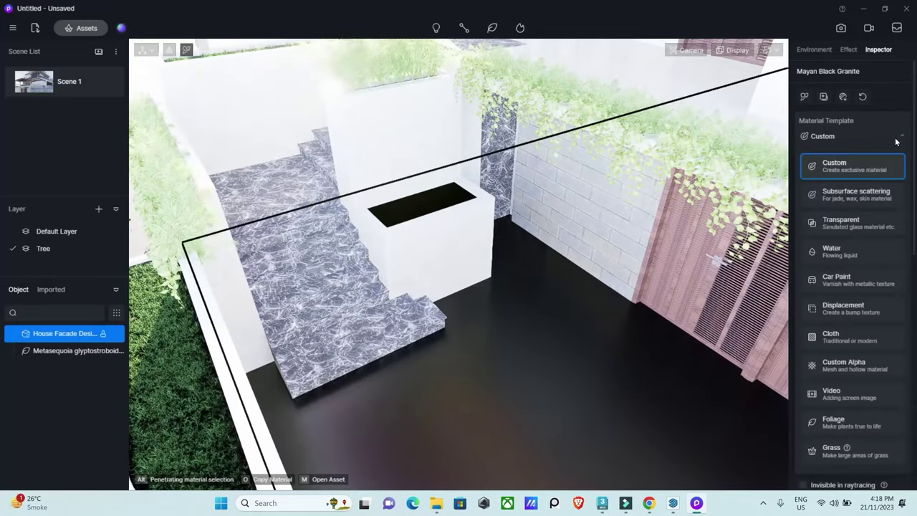
pyautogui.click(899, 233)
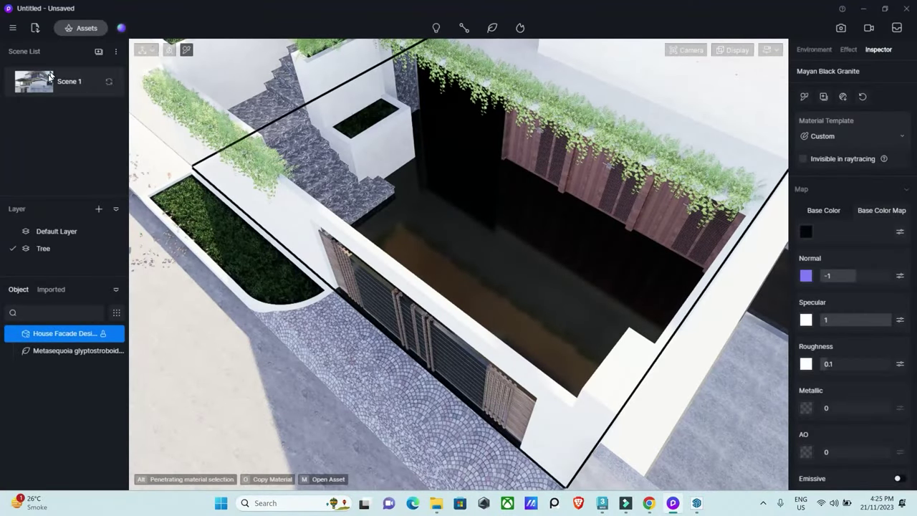
pyautogui.click(436, 504)
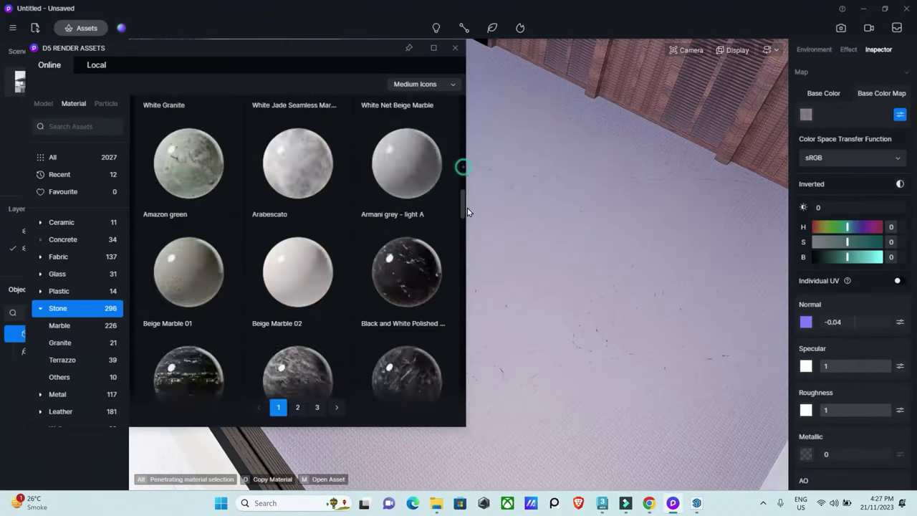
# - Apply Cafe Caledonia Granite to the floor
pyautogui.moveTo(465, 208); pyautogui.dragTo(483, 266)
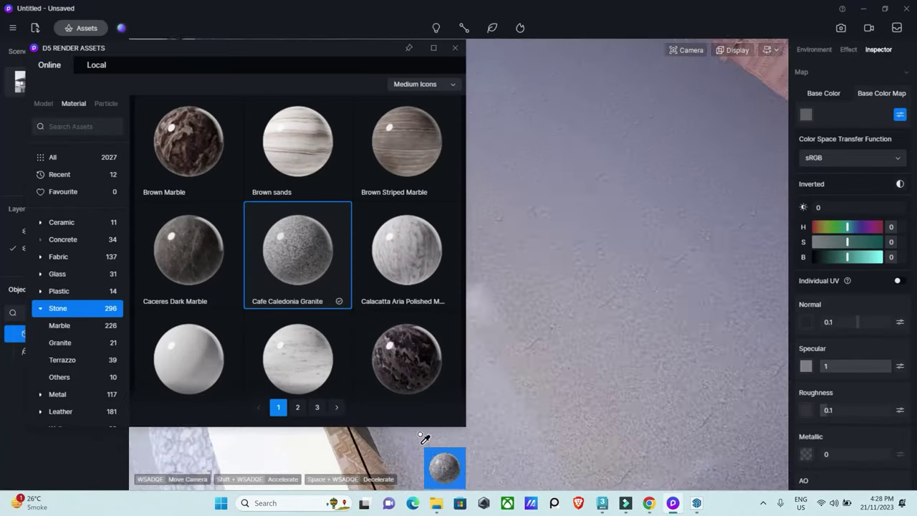
pyautogui.moveTo(309, 269); pyautogui.dragTo(430, 448)
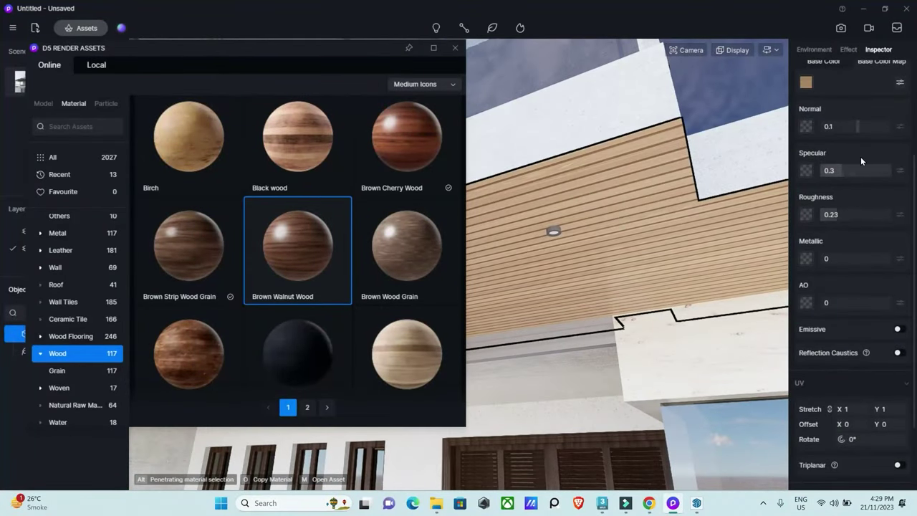
pyautogui.scroll(3, 860, 160)
pyautogui.click(900, 179)
# - Try wood materials on the soffit ceiling, settling on Light-colored wall plate
pyautogui.scroll(-5, 300, 307)
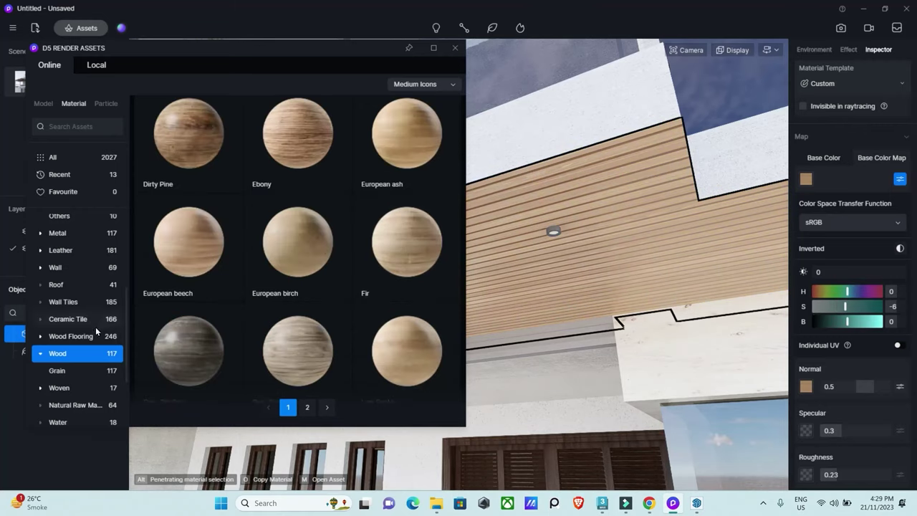
pyautogui.scroll(-5, 301, 286)
pyautogui.scroll(-5, 360, 336)
pyautogui.moveTo(296, 235); pyautogui.dragTo(492, 303)
pyautogui.scroll(-5, 369, 331)
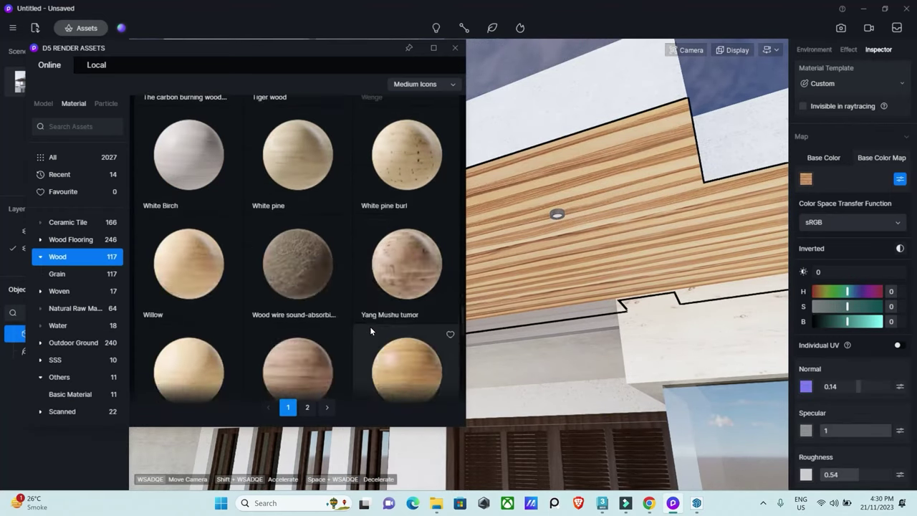
pyautogui.moveTo(370, 331); pyautogui.dragTo(573, 301)
pyautogui.scroll(-5, 440, 266)
pyautogui.moveTo(440, 266); pyautogui.dragTo(480, 398)
pyautogui.scroll(-3, 256, 342)
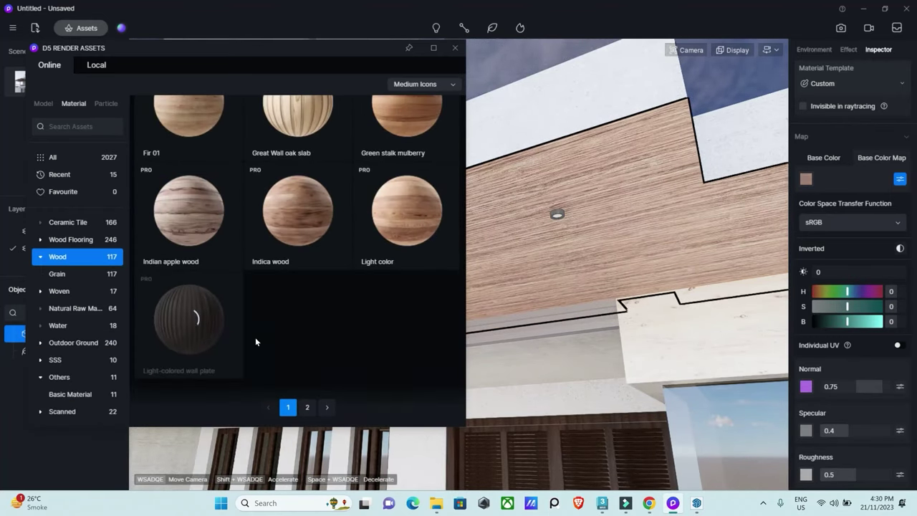
pyautogui.moveTo(188, 318); pyautogui.dragTo(597, 272)
pyautogui.scroll(-5, 852, 287)
# - Set the ceiling wood's UV Rotate to 90°
pyautogui.click(870, 438)
pyautogui.write('90')
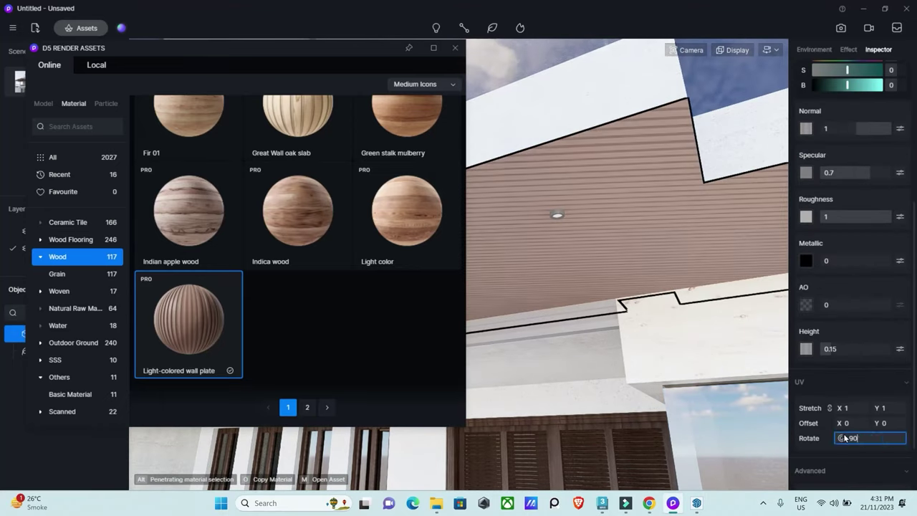
pyautogui.click(557, 214)
pyautogui.scroll(5, 634, 235)
pyautogui.scroll(5, 634, 235)
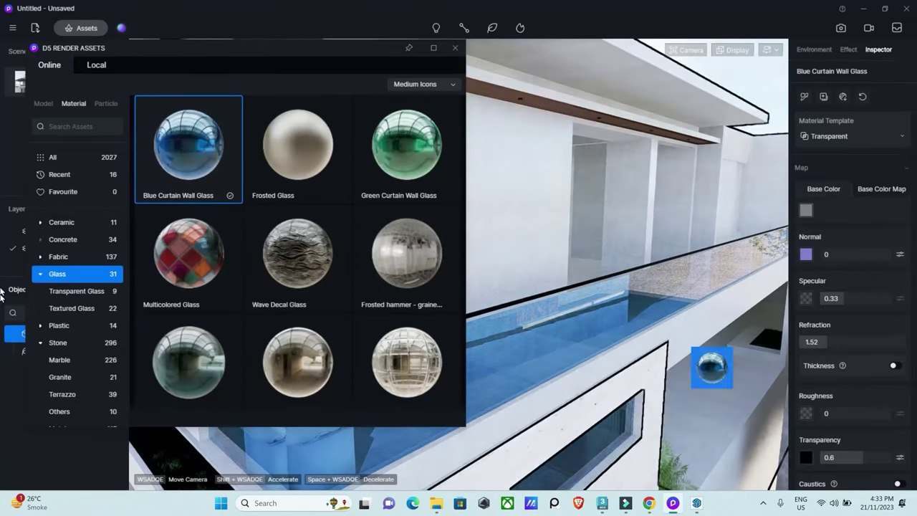
# - Apply Blue Curtain Wall Glass to the balcony railing and bring up the Environment settings
pyautogui.moveTo(204, 145); pyautogui.dragTo(712, 364)
pyautogui.click(805, 209)
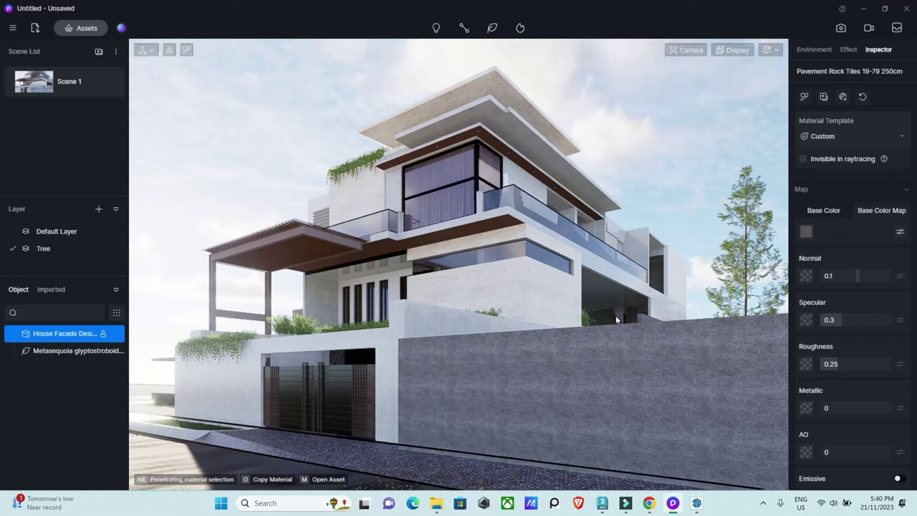
pyautogui.click(817, 49)
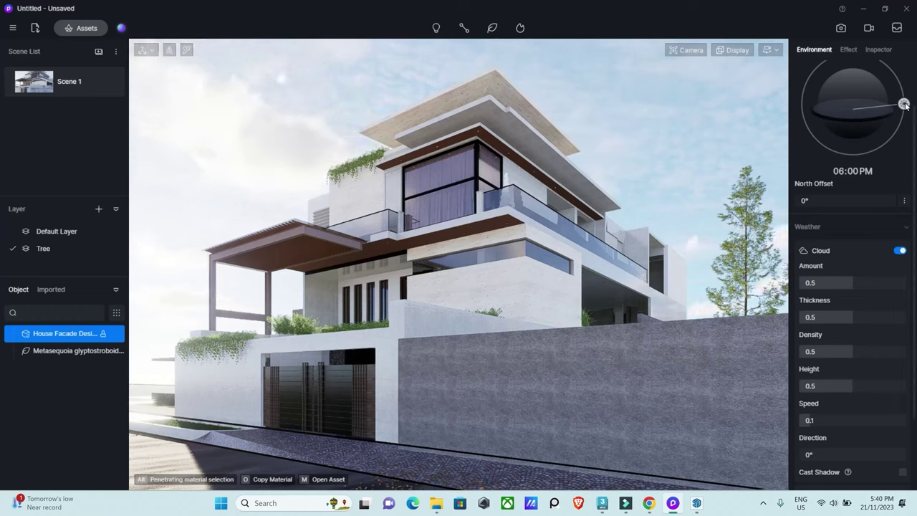
# - Move the sun to 05:31 PM and set the North Offset to -42.1°
pyautogui.moveTo(904, 104)
pyautogui.mouseDown()
pyautogui.moveTo(870, 71)
pyautogui.moveTo(831, 73)
pyautogui.moveTo(812, 101)
pyautogui.moveTo(812, 129)
pyautogui.moveTo(835, 71)
pyautogui.moveTo(901, 85)
pyautogui.moveTo(839, 75)
pyautogui.moveTo(848, 70)
pyautogui.mouseUp()
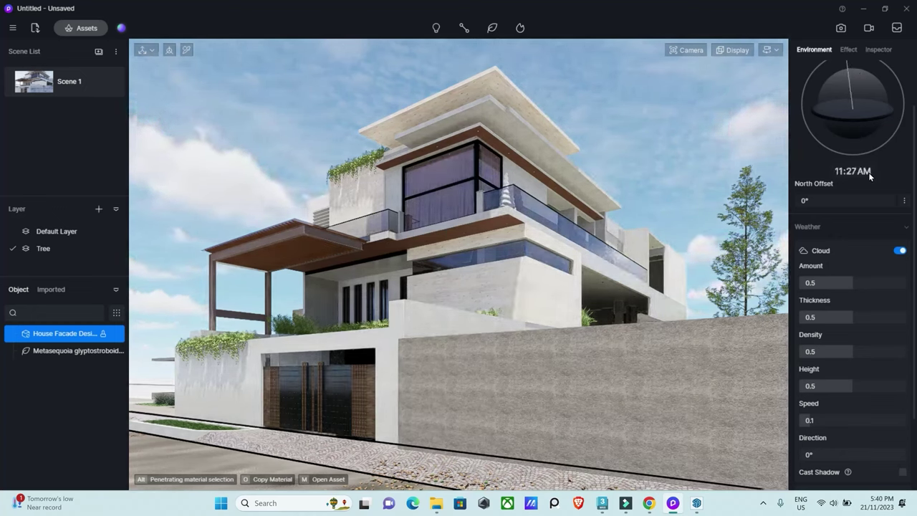
pyautogui.scroll(2, 868, 172)
pyautogui.moveTo(846, 117)
pyautogui.mouseDown()
pyautogui.moveTo(819, 135)
pyautogui.moveTo(806, 185)
pyautogui.moveTo(823, 130)
pyautogui.moveTo(850, 117)
pyautogui.moveTo(883, 133)
pyautogui.moveTo(879, 181)
pyautogui.moveTo(865, 189)
pyautogui.moveTo(899, 155)
pyautogui.moveTo(896, 164)
pyautogui.mouseUp()
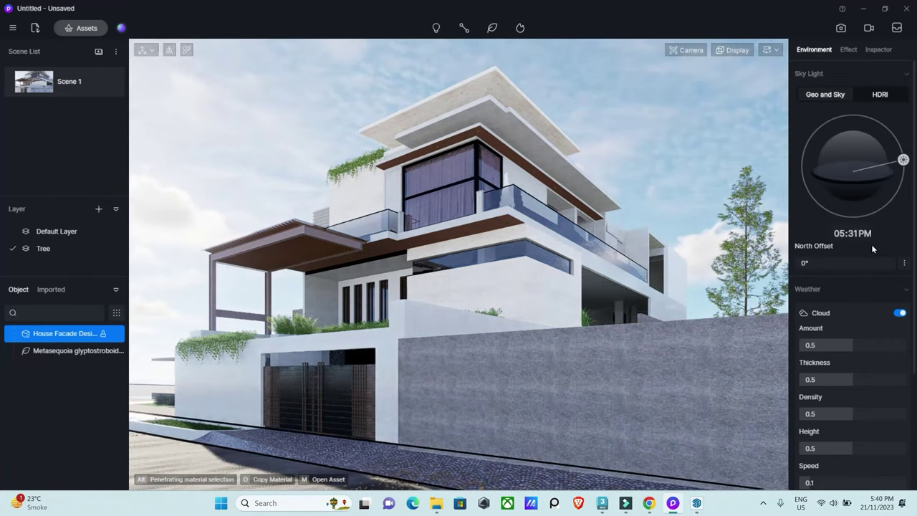
pyautogui.moveTo(811, 263); pyautogui.dragTo(833, 263)
pyautogui.scroll(-1, 842, 272)
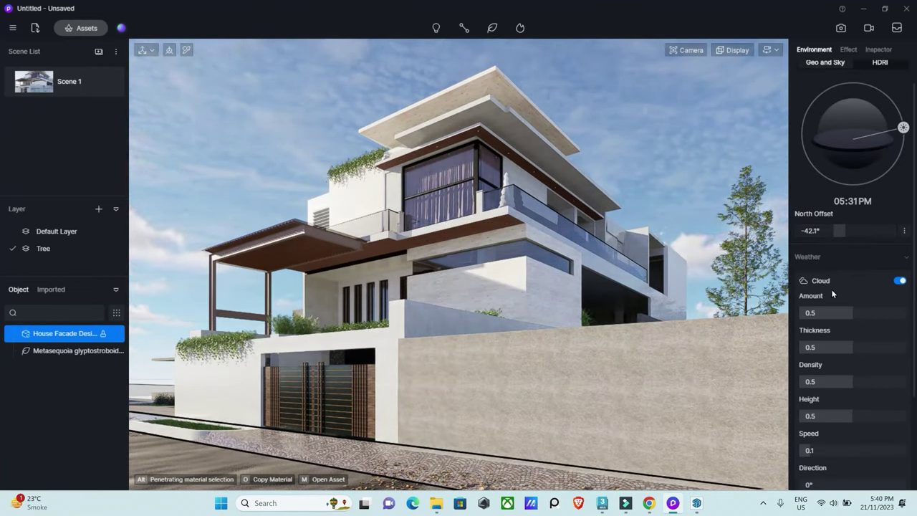
pyautogui.scroll(-1, 852, 272)
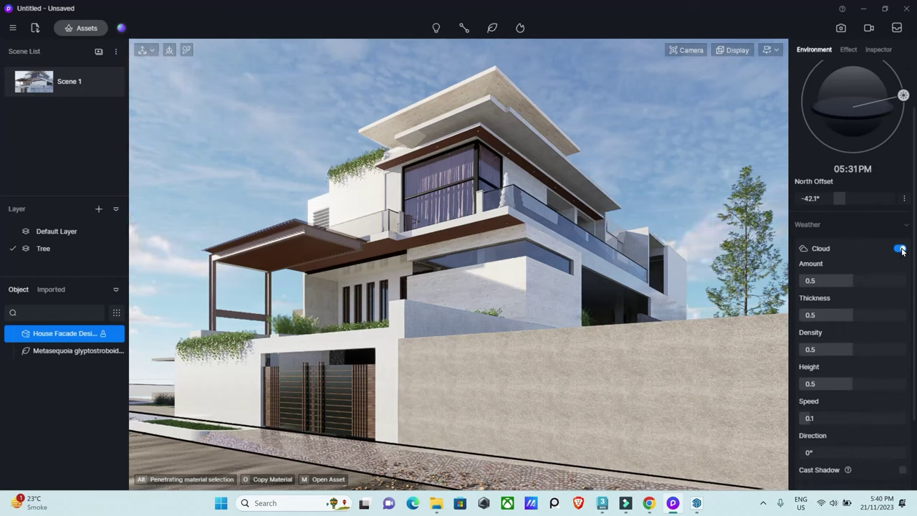
# - Toggle clouds off and back on, then raise cloud amount, thickness and density to 1
pyautogui.click(899, 248)
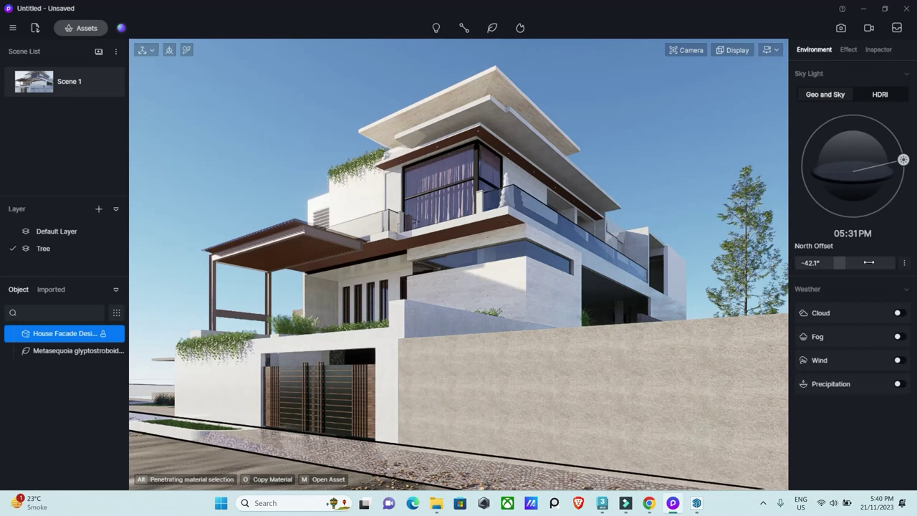
pyautogui.click(897, 312)
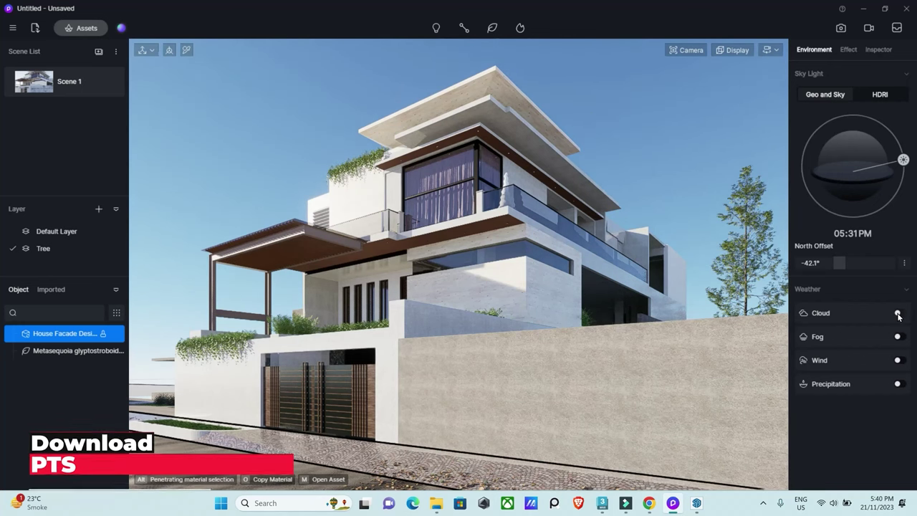
pyautogui.scroll(-1, 866, 314)
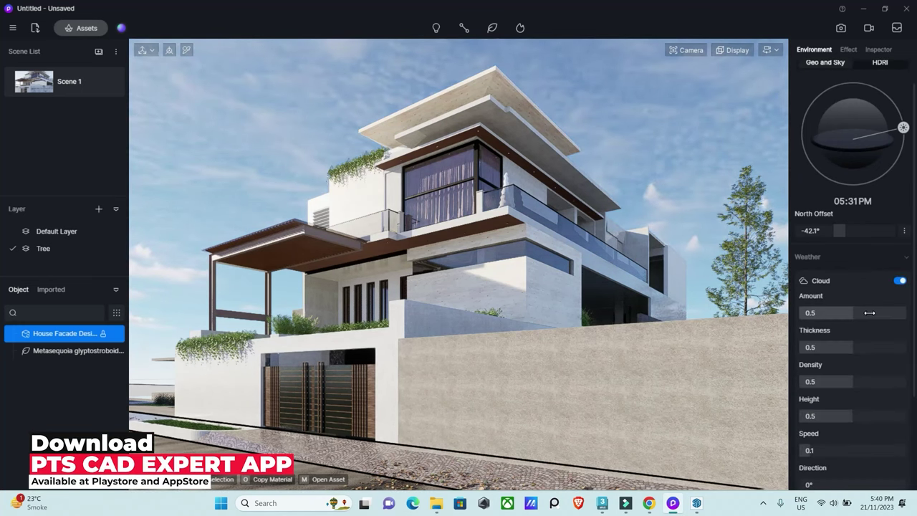
pyautogui.moveTo(849, 313); pyautogui.dragTo(916, 314)
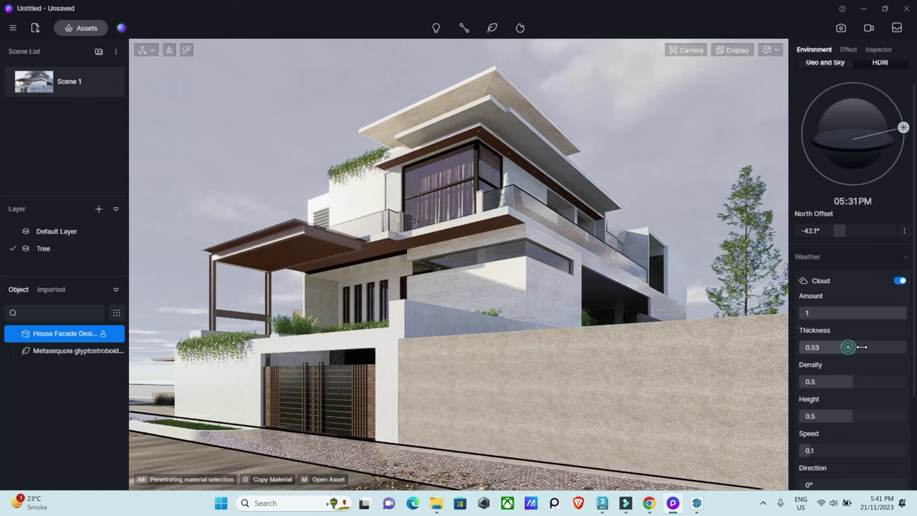
pyautogui.moveTo(861, 346); pyautogui.dragTo(842, 347)
pyautogui.moveTo(851, 381); pyautogui.dragTo(914, 386)
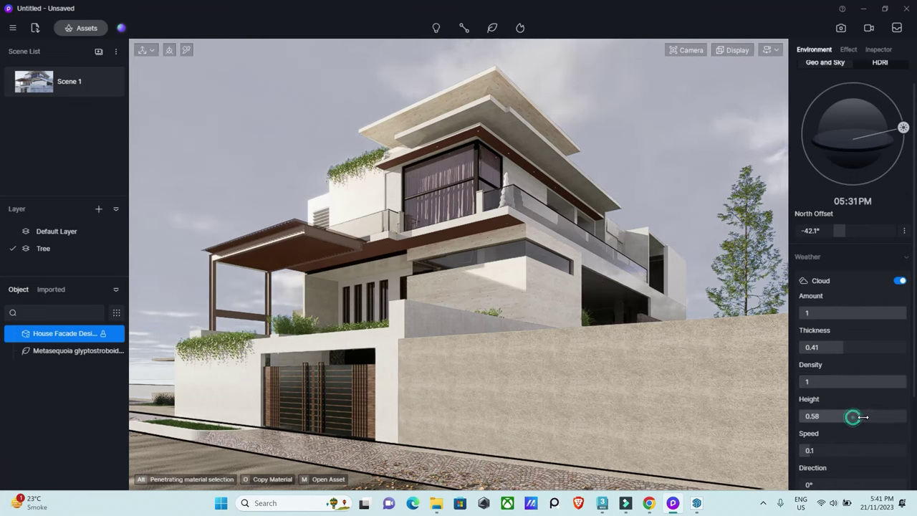
# - Set cloud height 0.27, amount 0.53, speed 0.47, direction 279°, and try Cast Shadow
pyautogui.moveTo(852, 416); pyautogui.dragTo(2, 416)
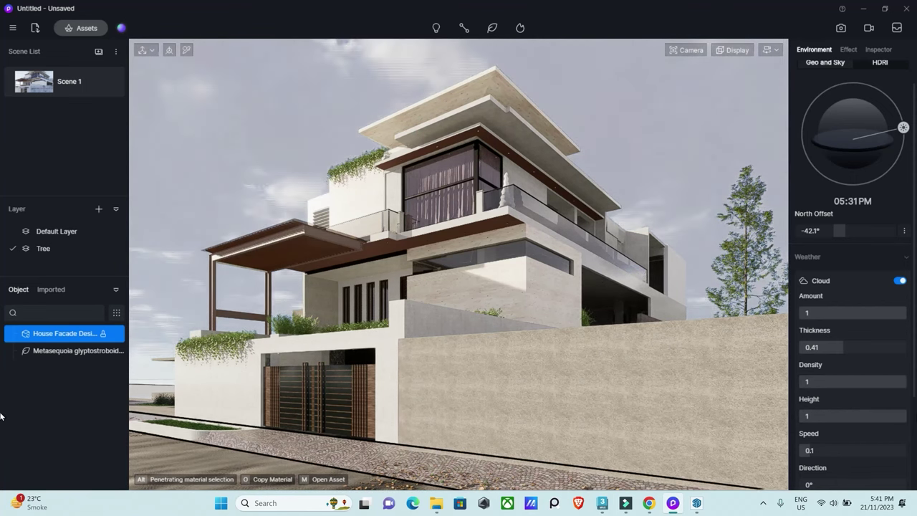
pyautogui.moveTo(792, 411); pyautogui.dragTo(827, 410)
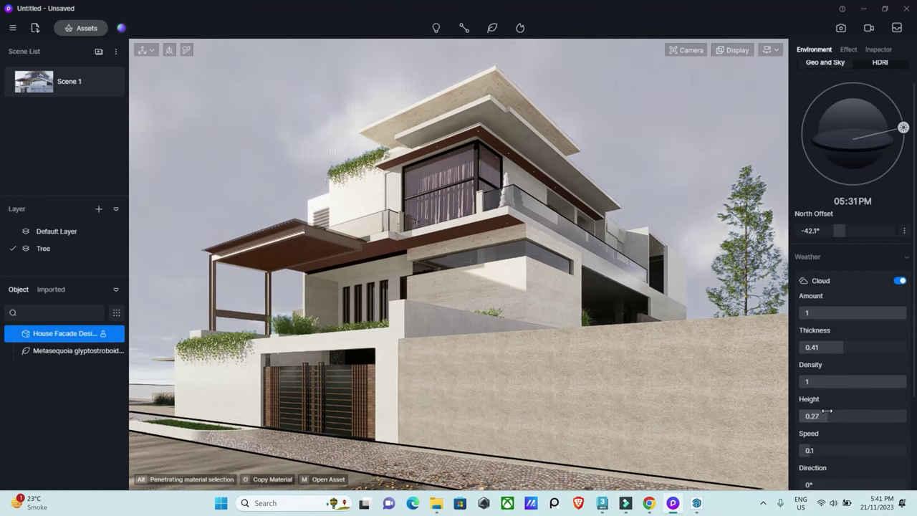
pyautogui.scroll(-2, 835, 413)
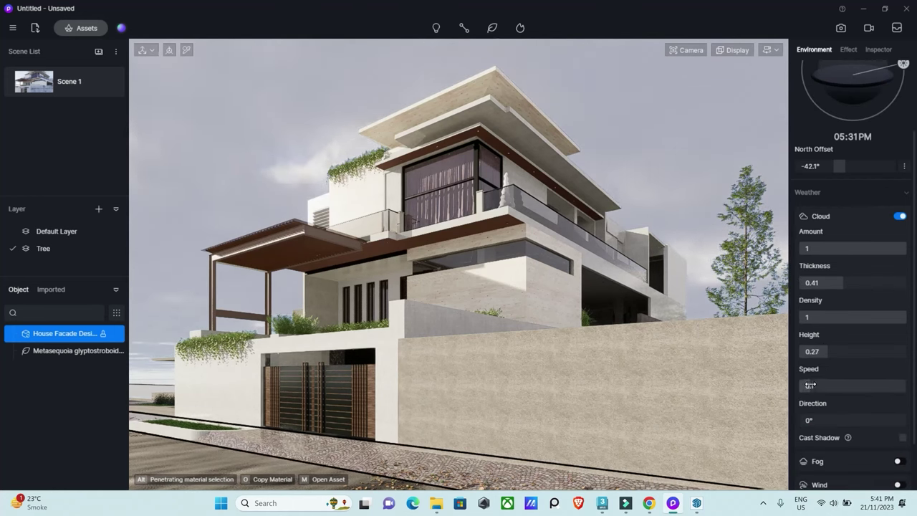
pyautogui.moveTo(892, 246); pyautogui.dragTo(851, 250)
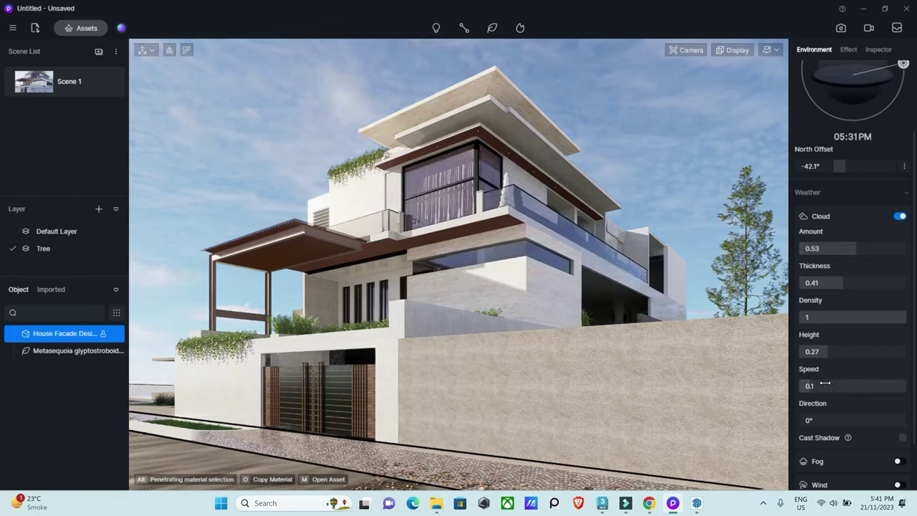
pyautogui.moveTo(810, 384); pyautogui.dragTo(822, 386)
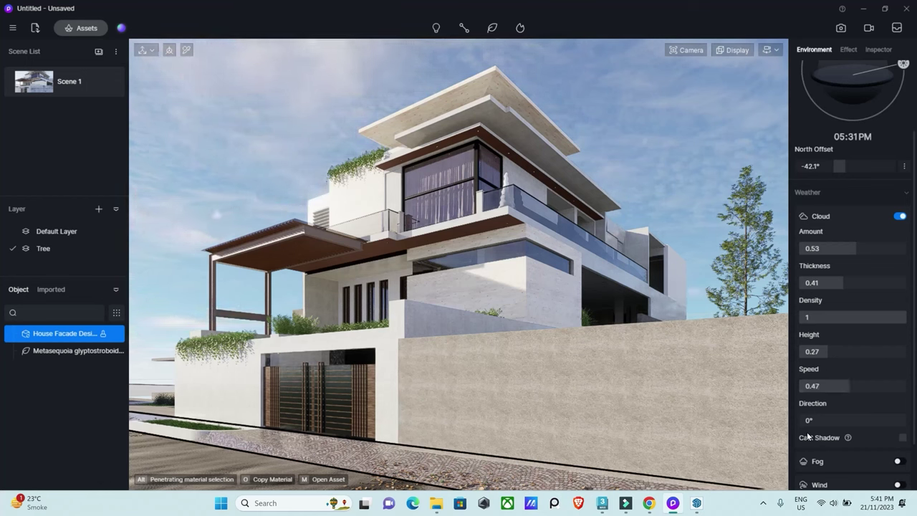
pyautogui.moveTo(806, 421); pyautogui.dragTo(882, 420)
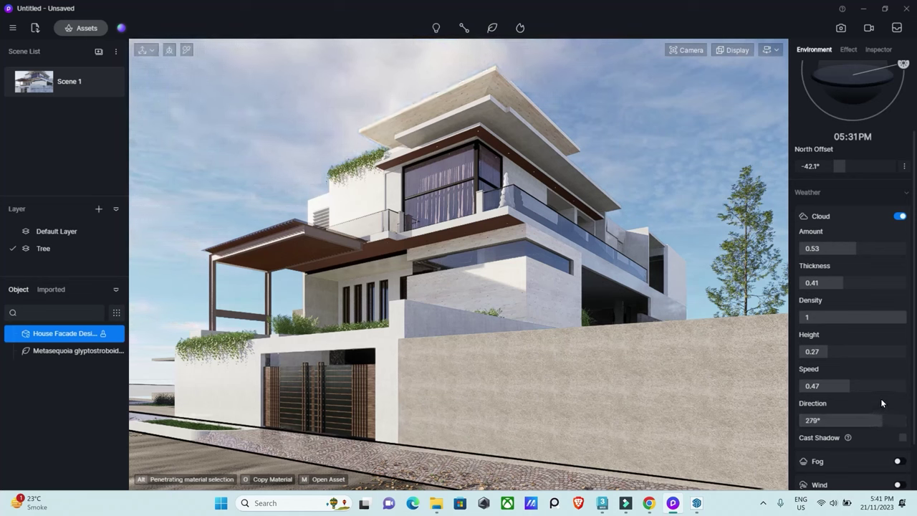
pyautogui.click(902, 437)
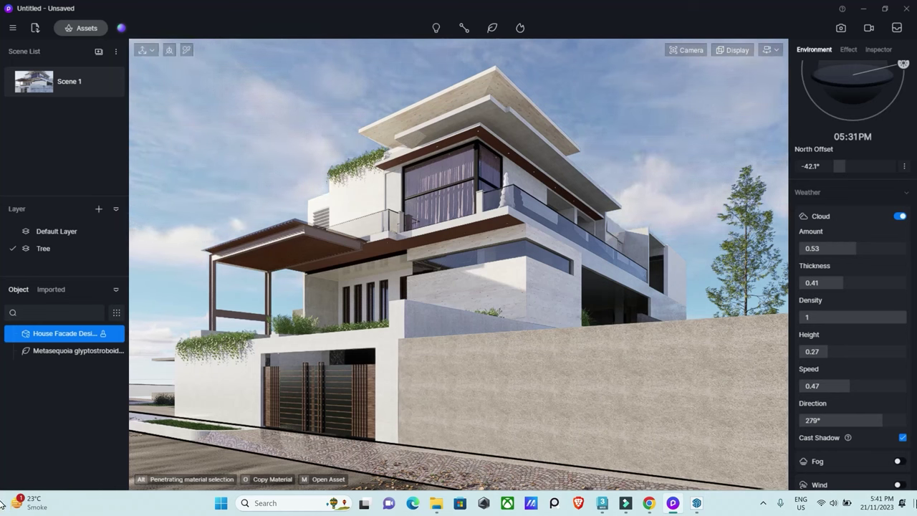
pyautogui.click(902, 436)
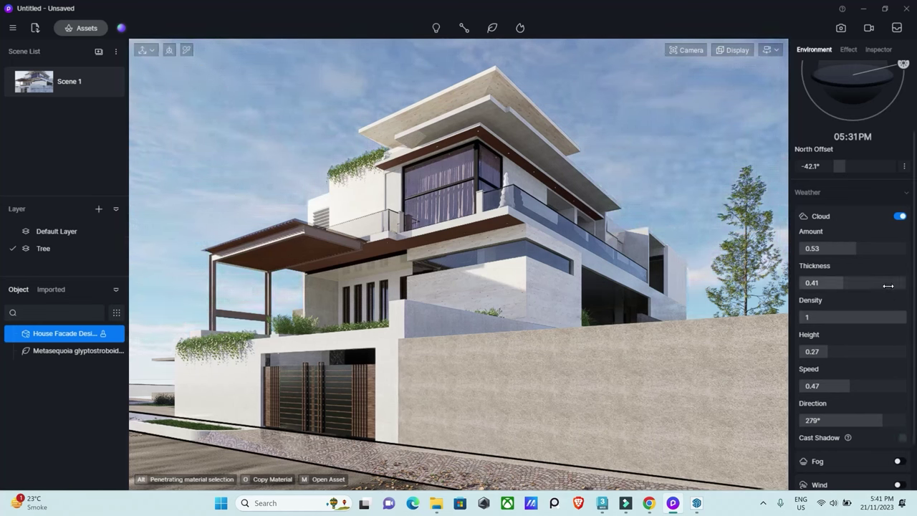
# - Turn clouds off and add fog with density 3.55, raised height and falloff 0.88
pyautogui.click(899, 216)
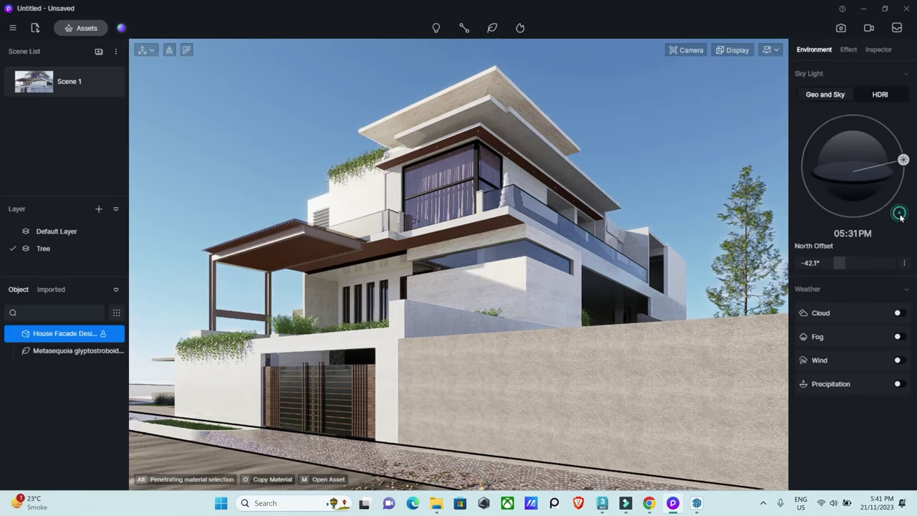
pyautogui.click(898, 336)
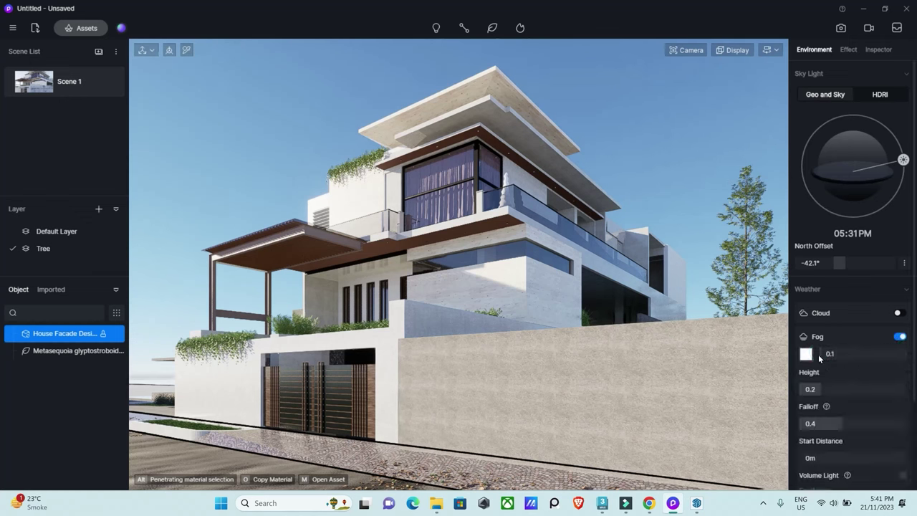
pyautogui.moveTo(827, 353); pyautogui.dragTo(899, 353)
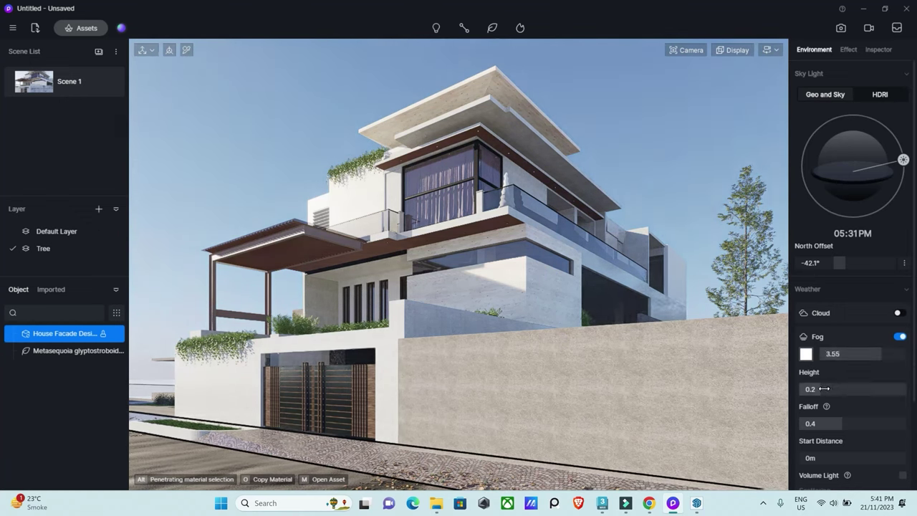
pyautogui.moveTo(817, 388)
pyautogui.mouseDown()
pyautogui.moveTo(856, 389)
pyautogui.moveTo(1, 403)
pyautogui.mouseUp()
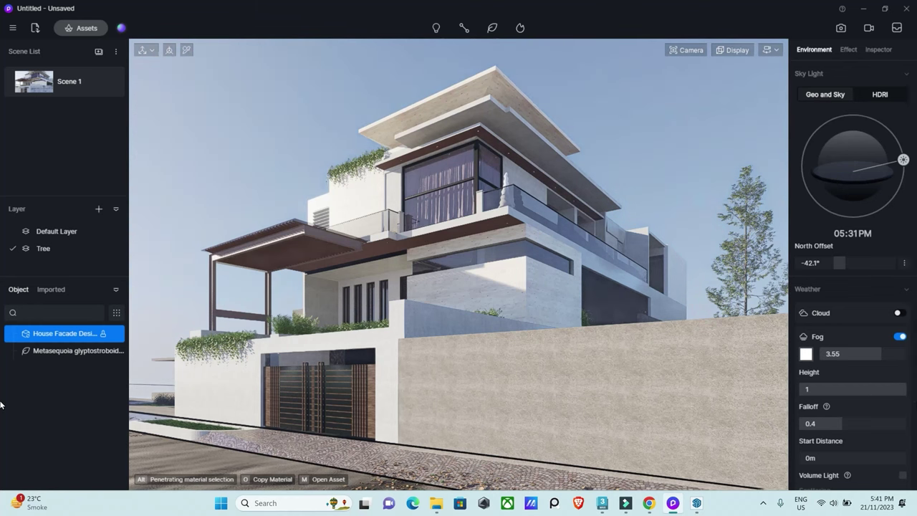
pyautogui.moveTo(840, 423); pyautogui.dragTo(0, 428)
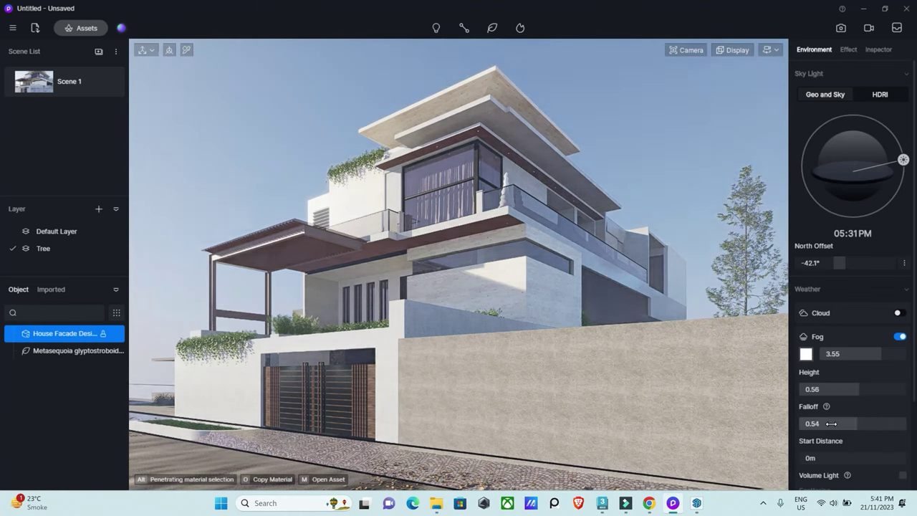
pyautogui.moveTo(831, 423)
pyautogui.mouseDown()
pyautogui.moveTo(905, 429)
pyautogui.moveTo(892, 421)
pyautogui.mouseUp()
# - Start the fog 21 m from the camera, then switch fog off
pyautogui.scroll(-1, 816, 415)
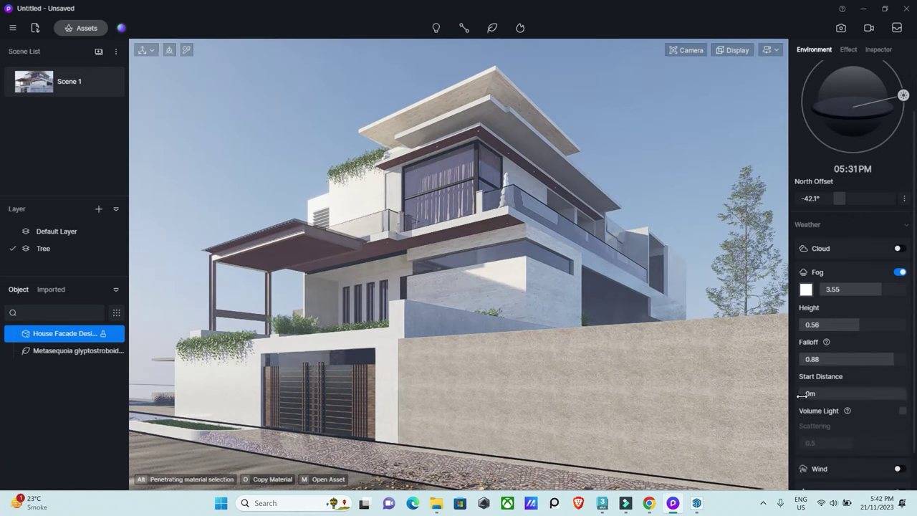
pyautogui.moveTo(800, 395)
pyautogui.mouseDown()
pyautogui.moveTo(862, 389)
pyautogui.moveTo(805, 393)
pyautogui.moveTo(821, 392)
pyautogui.mouseUp()
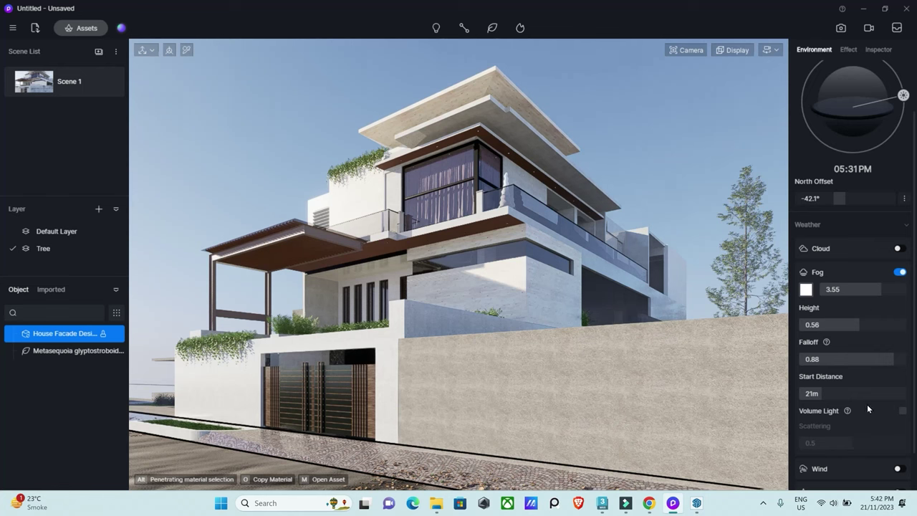
pyautogui.scroll(-1, 873, 424)
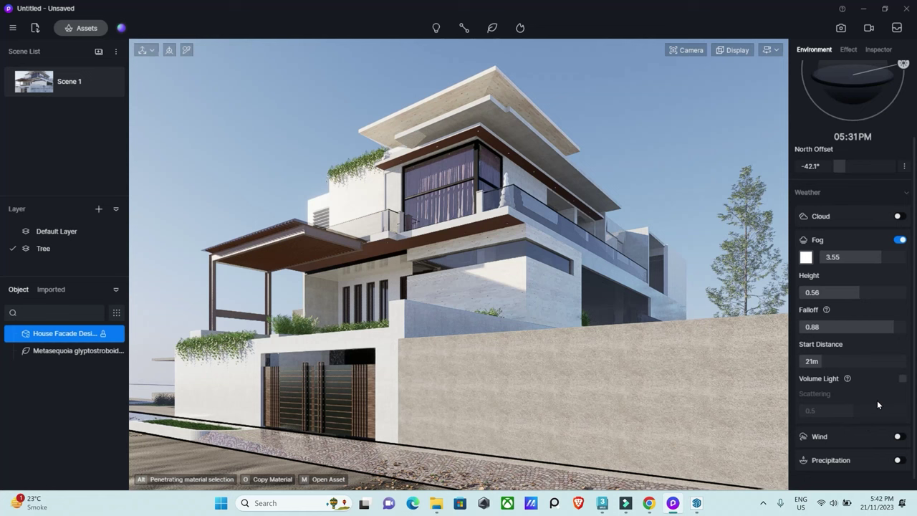
pyautogui.click(899, 241)
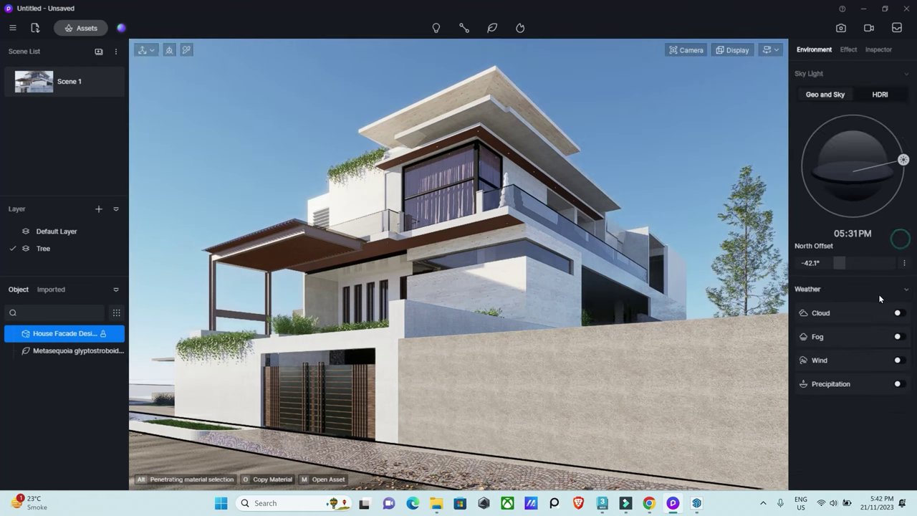
# - Enable wind, orbit the view to watch the tree and house, then disable wind
pyautogui.click(898, 362)
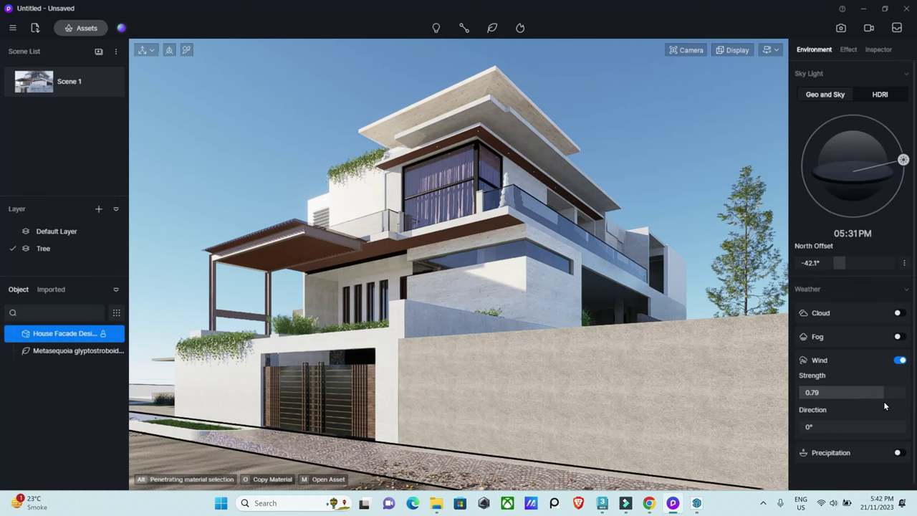
pyautogui.moveTo(589, 348); pyautogui.dragTo(612, 351, button='right')
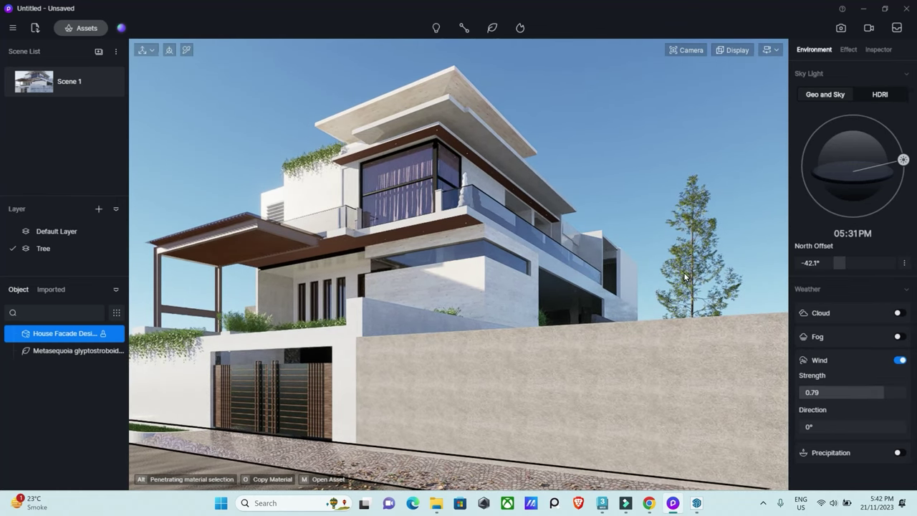
pyautogui.moveTo(704, 232); pyautogui.dragTo(520, 323, button='right')
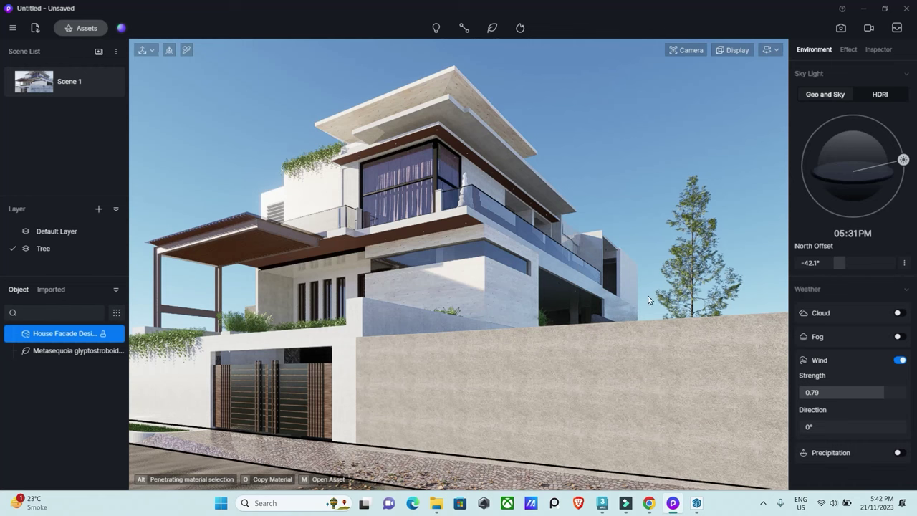
pyautogui.moveTo(852, 401)
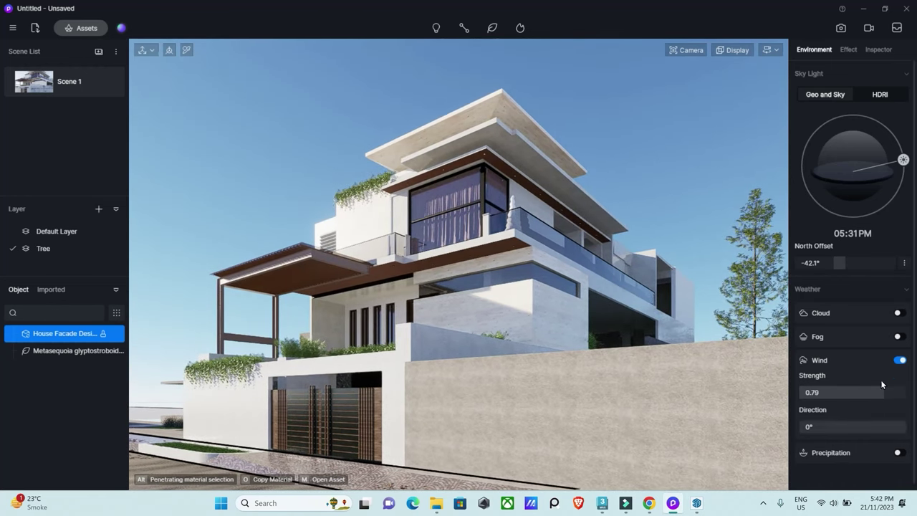
pyautogui.click(900, 360)
# - Enable precipitation and slide the Rain/Snow control between full snow and rain
pyautogui.click(899, 383)
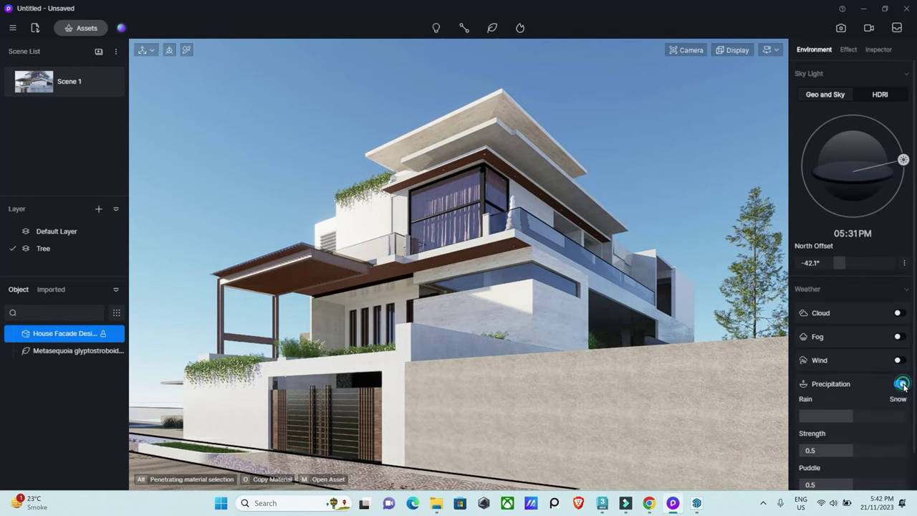
pyautogui.scroll(2, 521, 338)
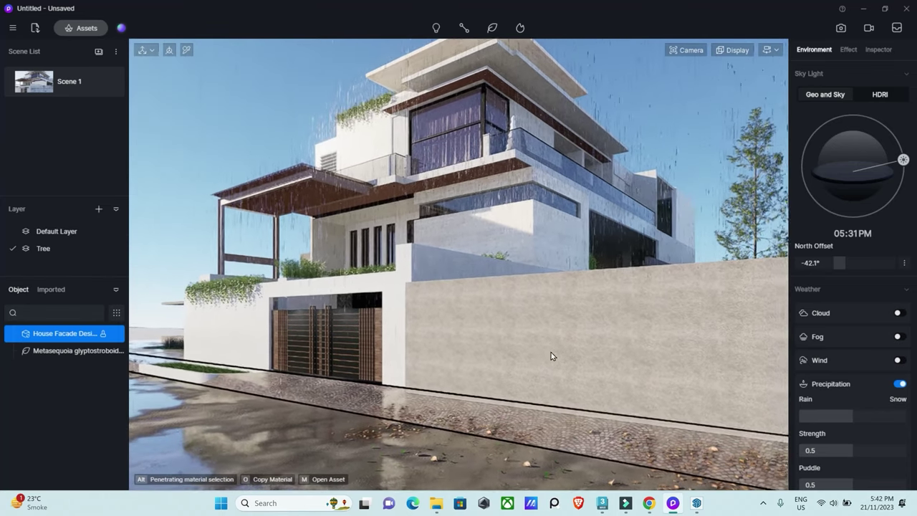
pyautogui.scroll(-3, 473, 330)
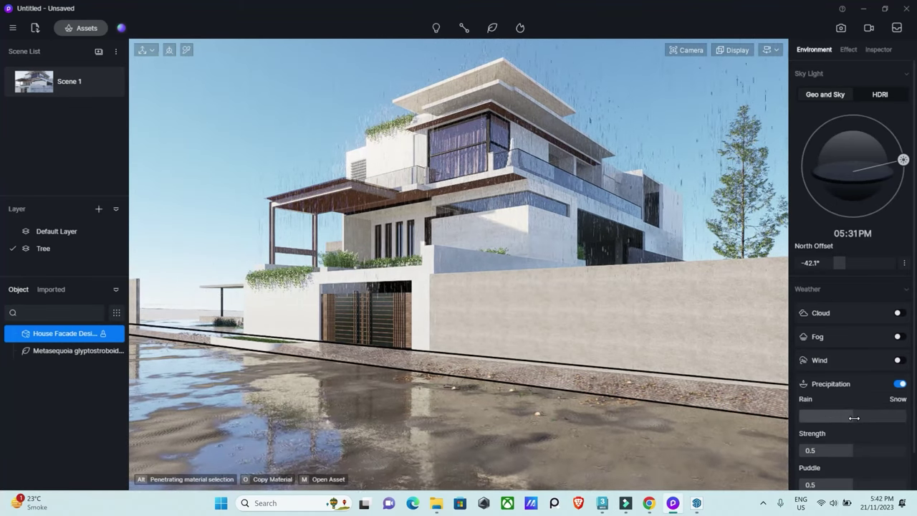
pyautogui.moveTo(836, 424)
pyautogui.mouseDown()
pyautogui.moveTo(905, 427)
pyautogui.moveTo(849, 417)
pyautogui.mouseUp()
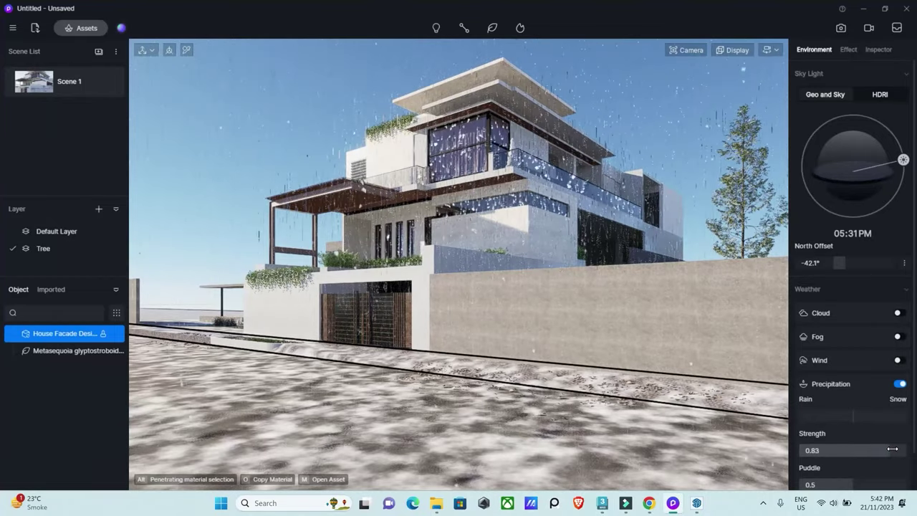
pyautogui.moveTo(852, 416); pyautogui.dragTo(902, 416)
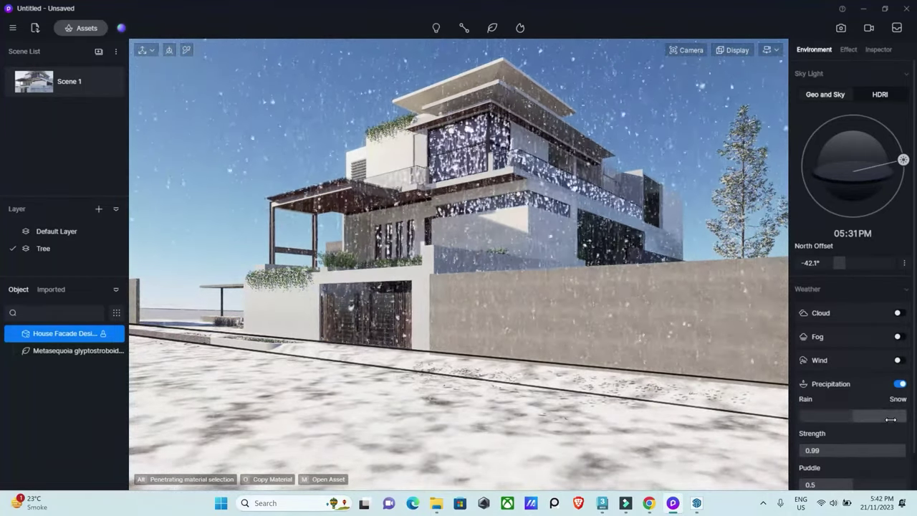
pyautogui.moveTo(902, 416); pyautogui.dragTo(849, 416)
pyautogui.click(795, 420)
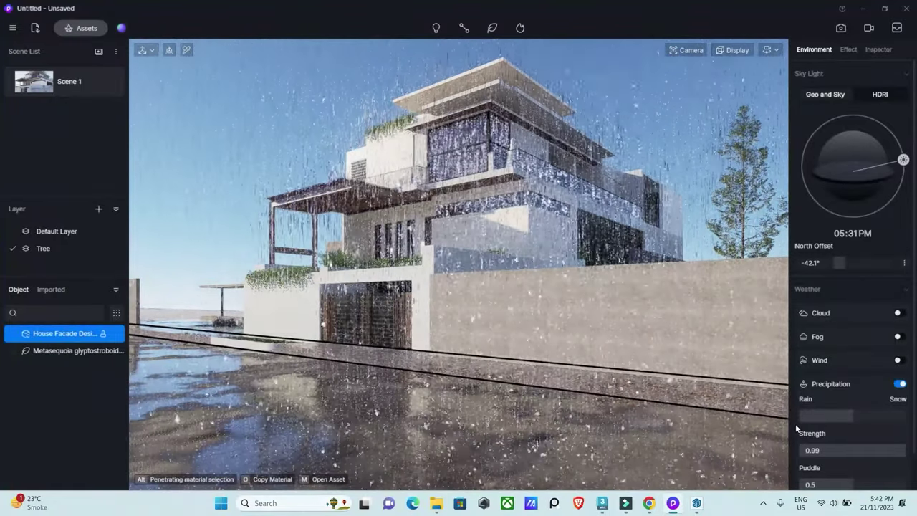
# - Return to rain, set precipitation Strength to 0 and Puddle to 0.49
pyautogui.scroll(-1, 852, 441)
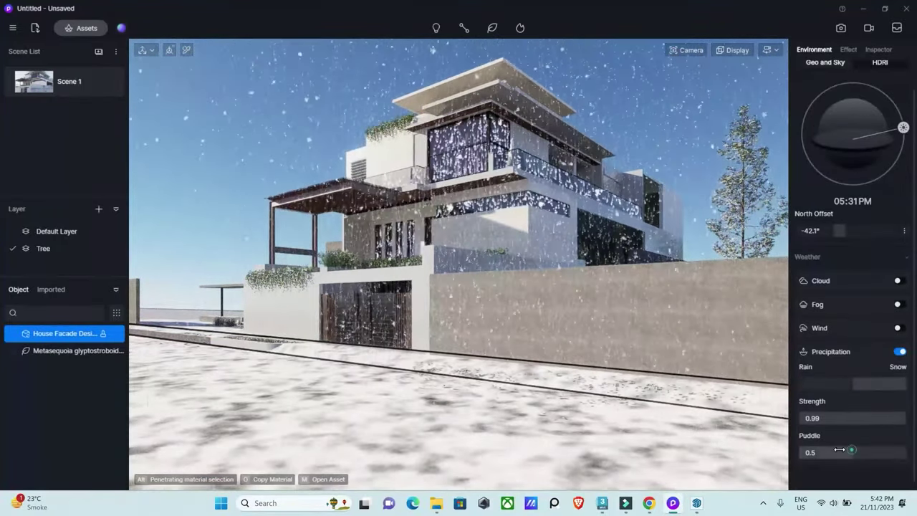
pyautogui.moveTo(855, 452)
pyautogui.mouseDown()
pyautogui.moveTo(904, 452)
pyautogui.moveTo(842, 452)
pyautogui.mouseUp()
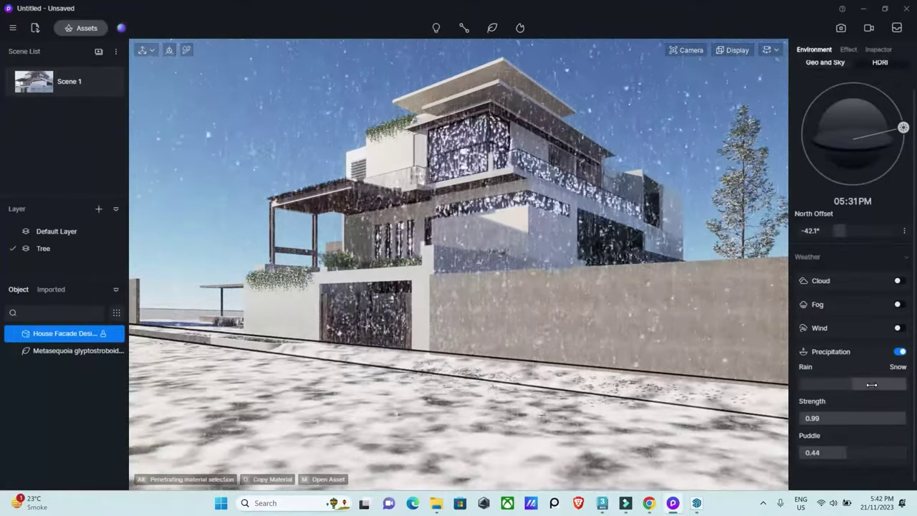
pyautogui.click(807, 388)
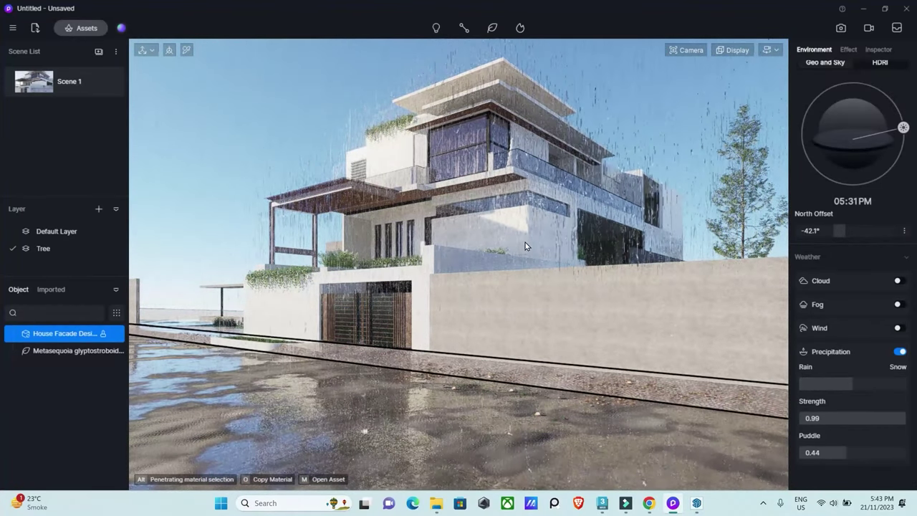
pyautogui.scroll(-1, 853, 405)
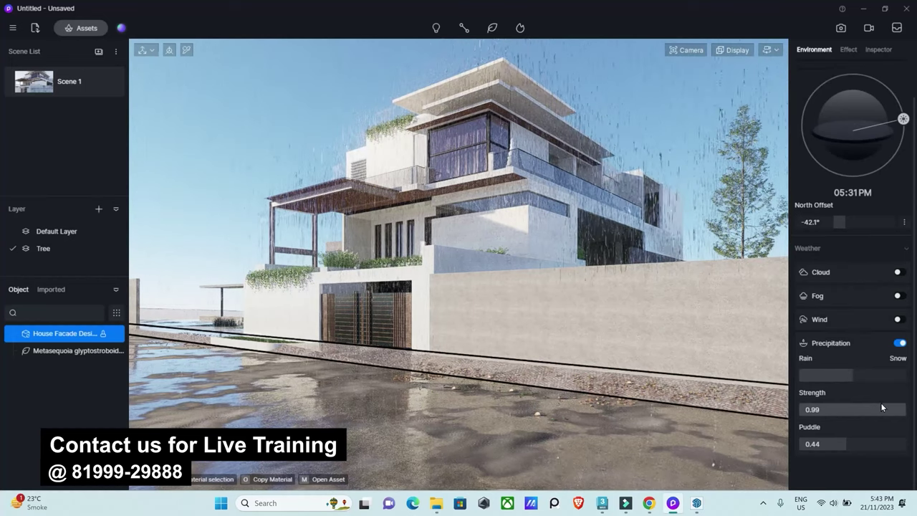
pyautogui.moveTo(900, 412); pyautogui.dragTo(798, 407)
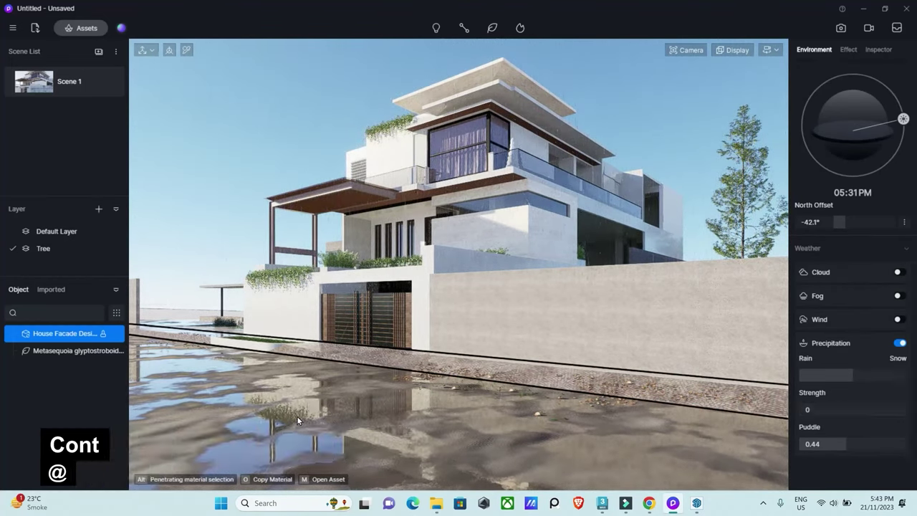
pyautogui.moveTo(850, 441); pyautogui.dragTo(850, 445)
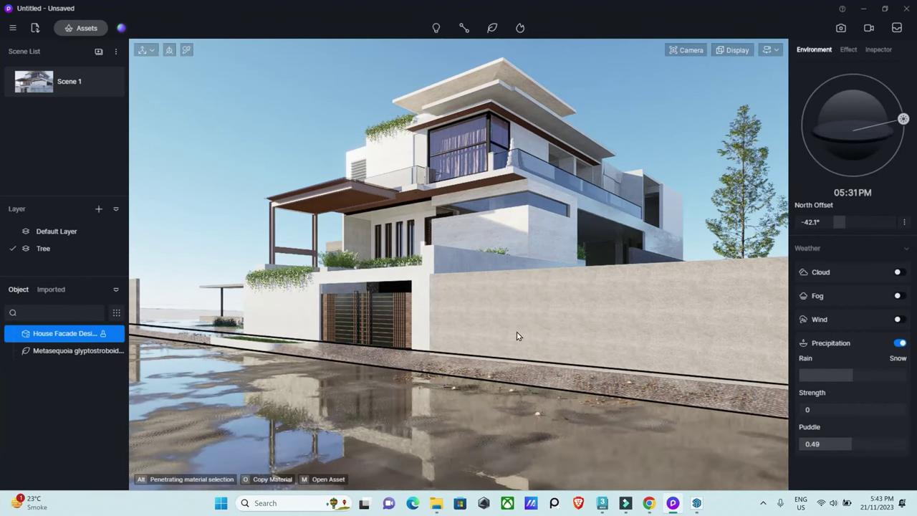
pyautogui.moveTo(517, 332); pyautogui.dragTo(582, 257, button='right')
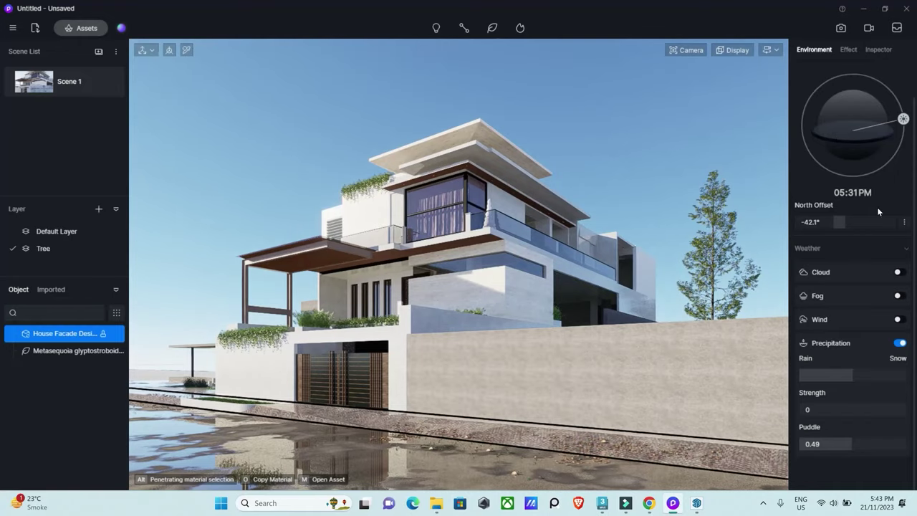
pyautogui.scroll(2, 896, 194)
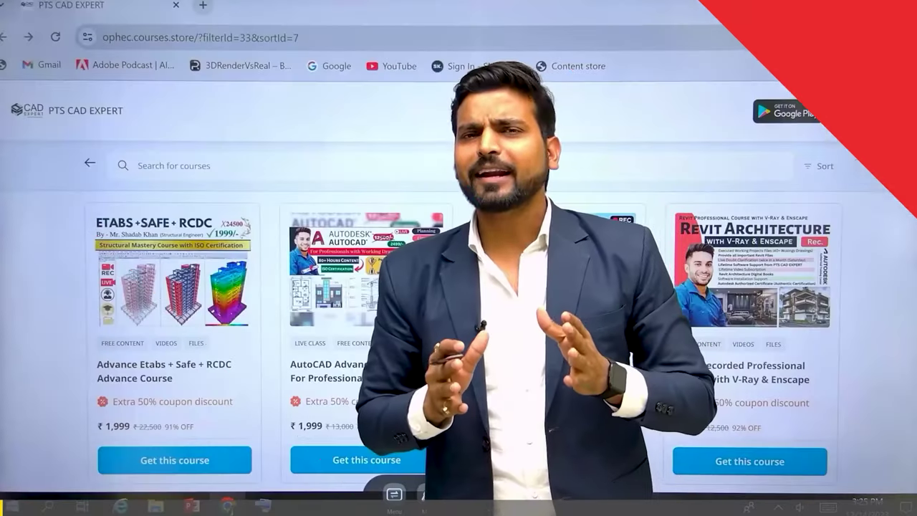
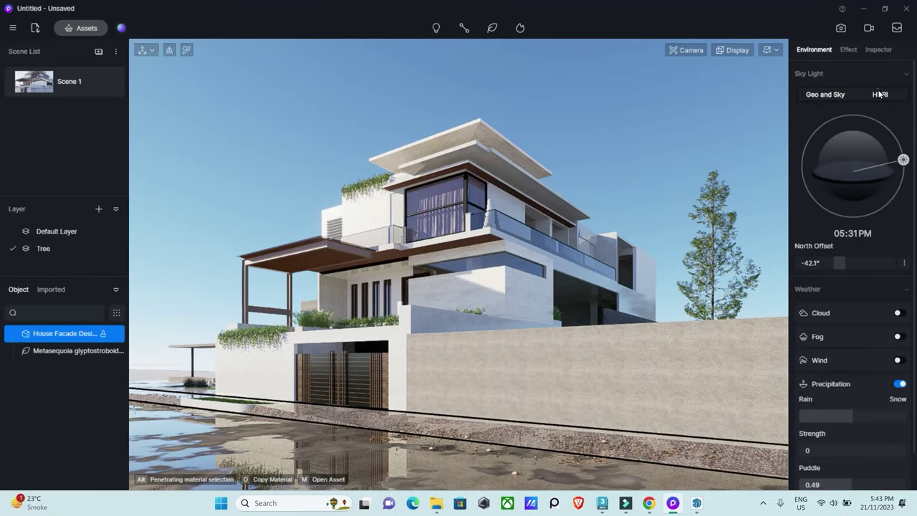
# - Switch the sky to HDR lighting and preview the Sunrise preset
pyautogui.click(878, 94)
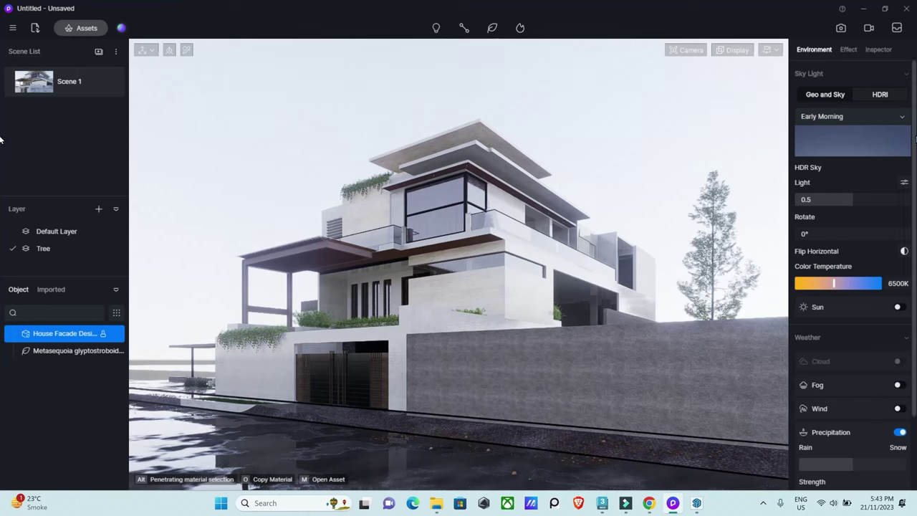
pyautogui.scroll(-2, 862, 365)
pyautogui.scroll(2, 863, 369)
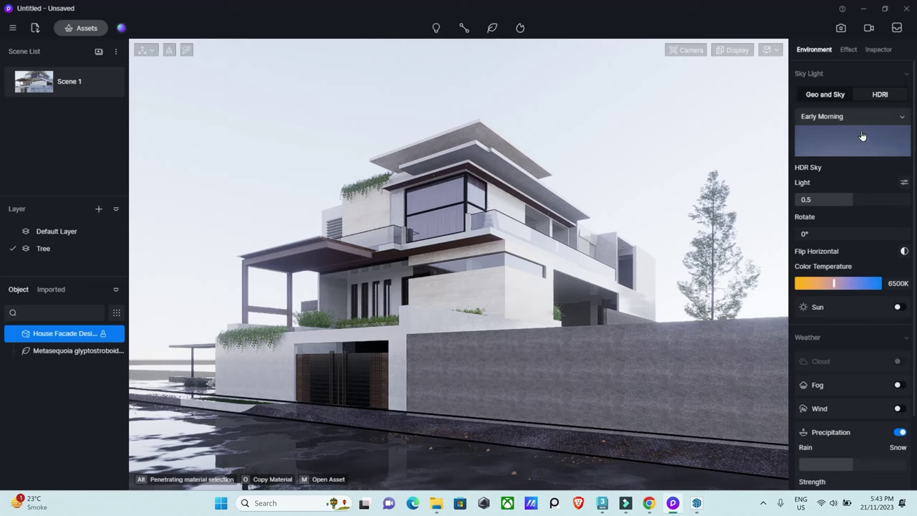
pyautogui.click(897, 121)
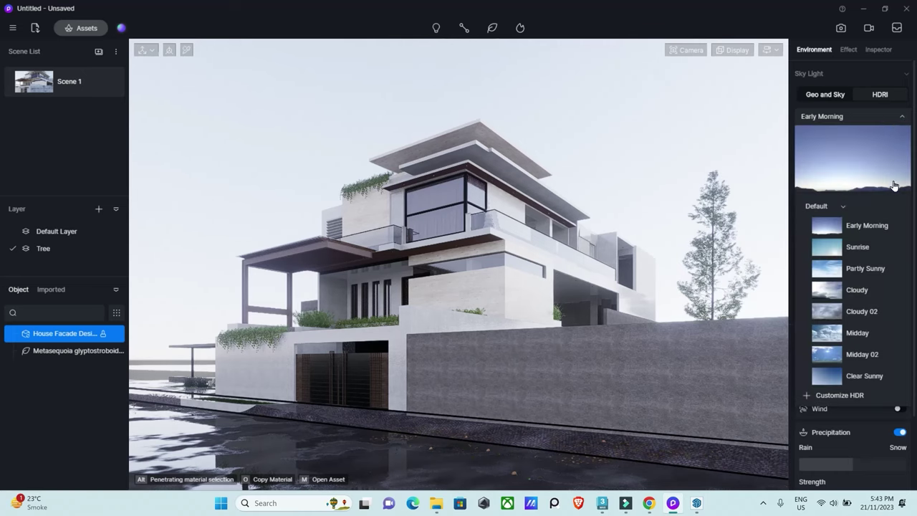
pyautogui.click(863, 249)
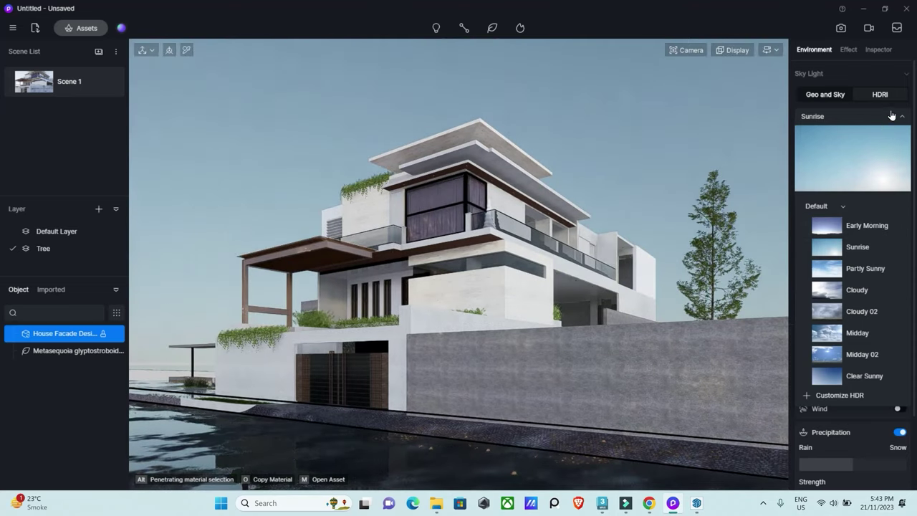
pyautogui.click(900, 116)
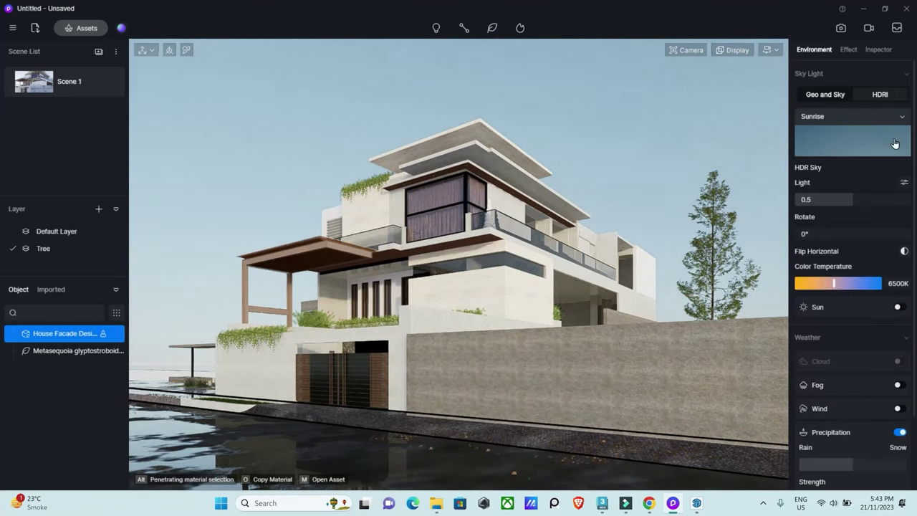
# - Preview the Cloudy and Cloudy 02 skies, then apply Sunset Glow
pyautogui.click(904, 117)
pyautogui.click(864, 146)
pyautogui.click(855, 139)
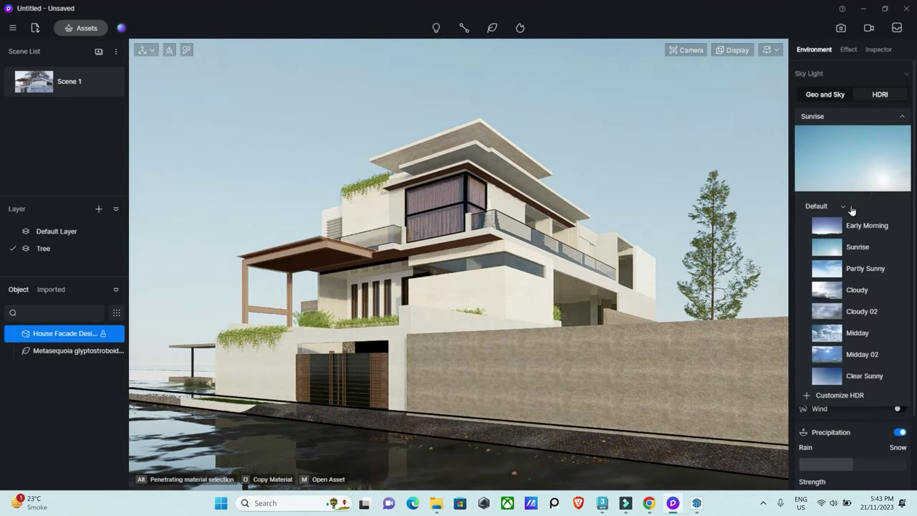
pyautogui.click(859, 290)
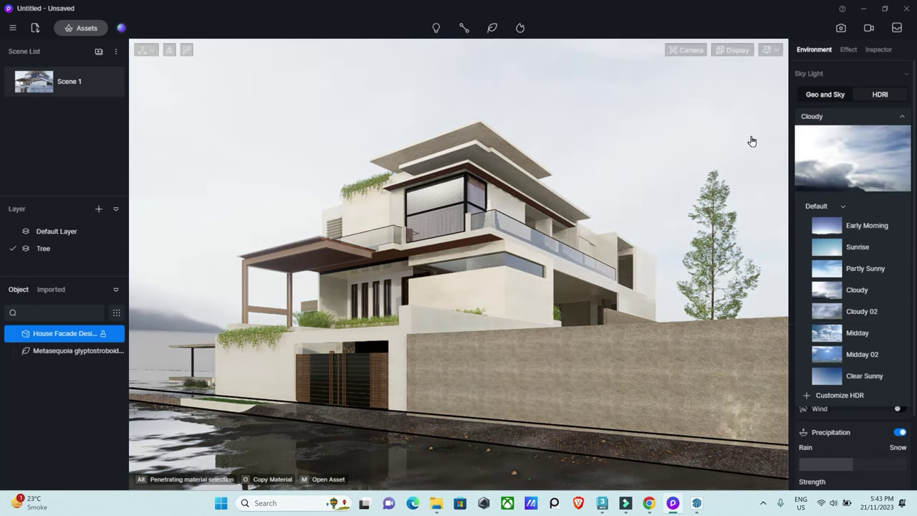
pyautogui.click(867, 310)
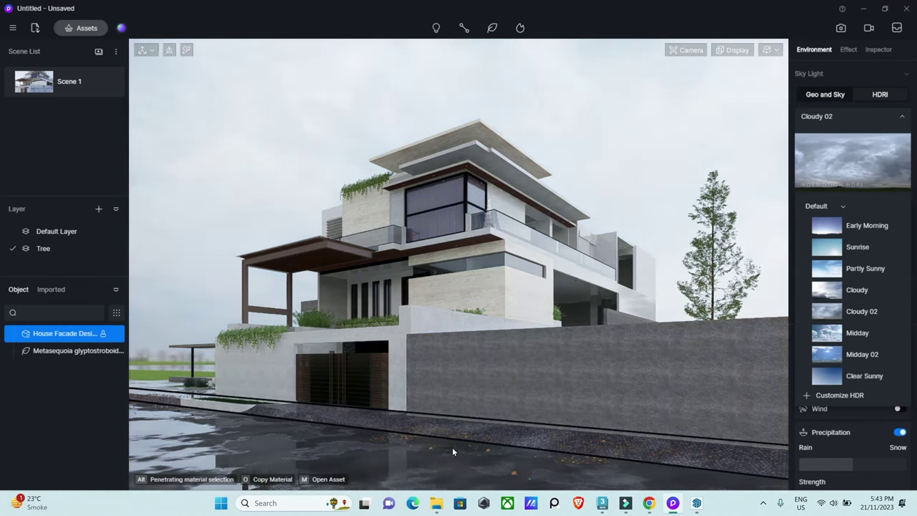
pyautogui.scroll(-2, 877, 331)
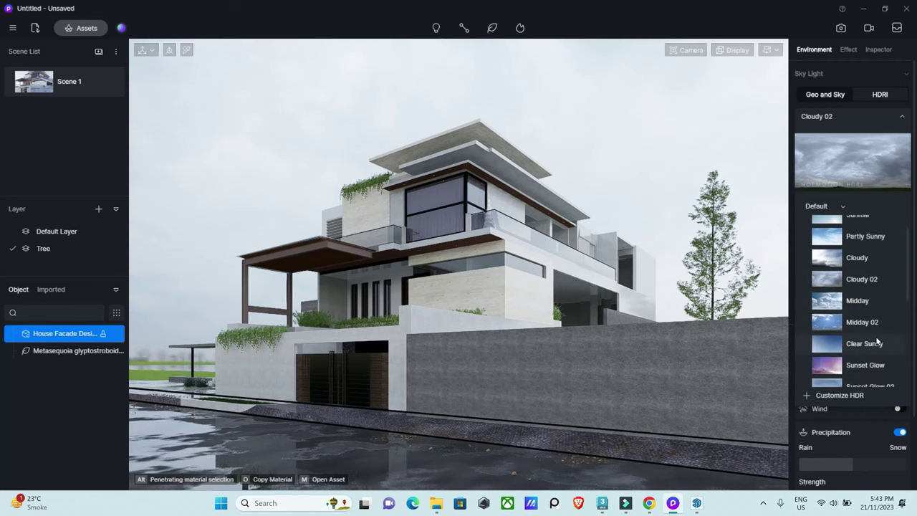
pyautogui.scroll(-1, 876, 337)
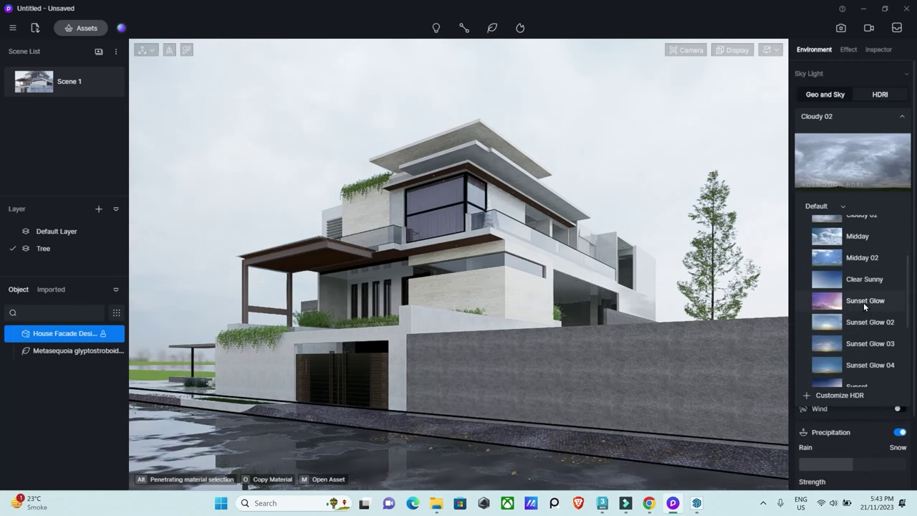
pyautogui.click(863, 302)
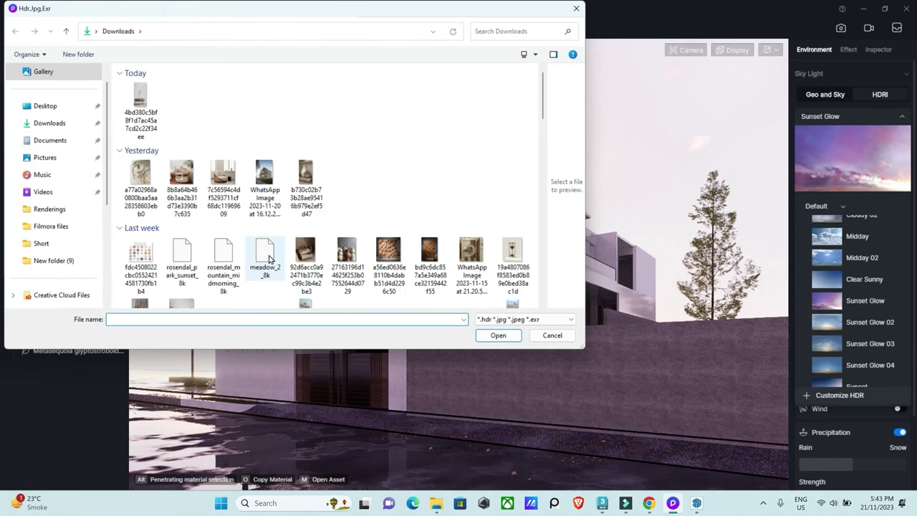
# - Import an HDR file and apply the custom mud_road_puresky_8k sky
pyautogui.click(222, 271)
pyautogui.click(499, 335)
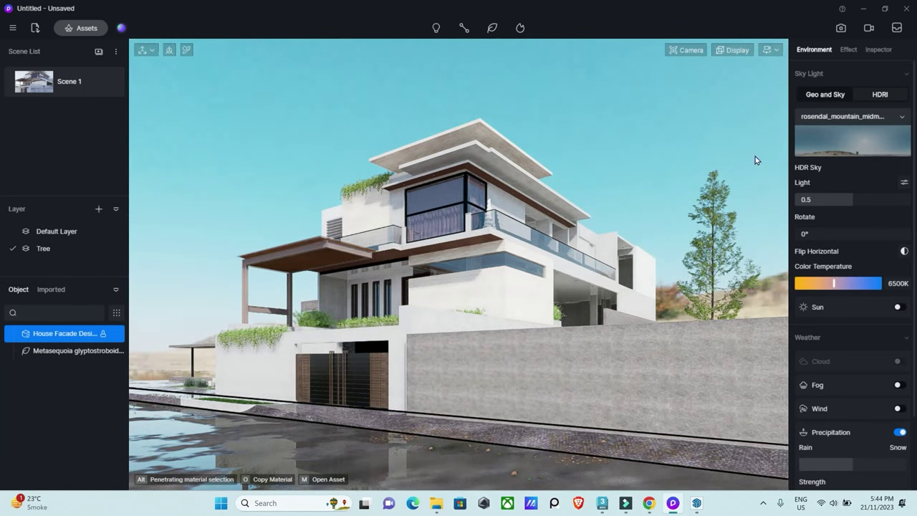
pyautogui.click(872, 148)
pyautogui.click(866, 228)
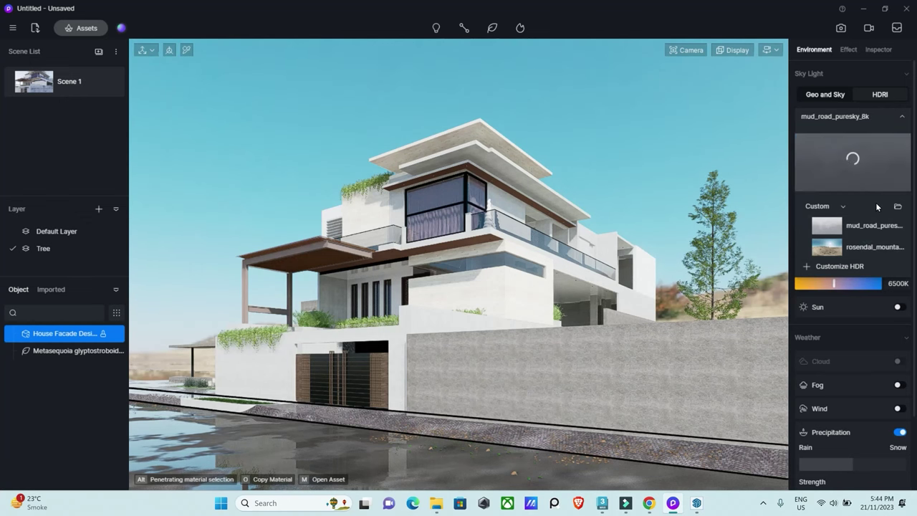
pyautogui.scroll(-2, 878, 234)
pyautogui.scroll(1, 881, 236)
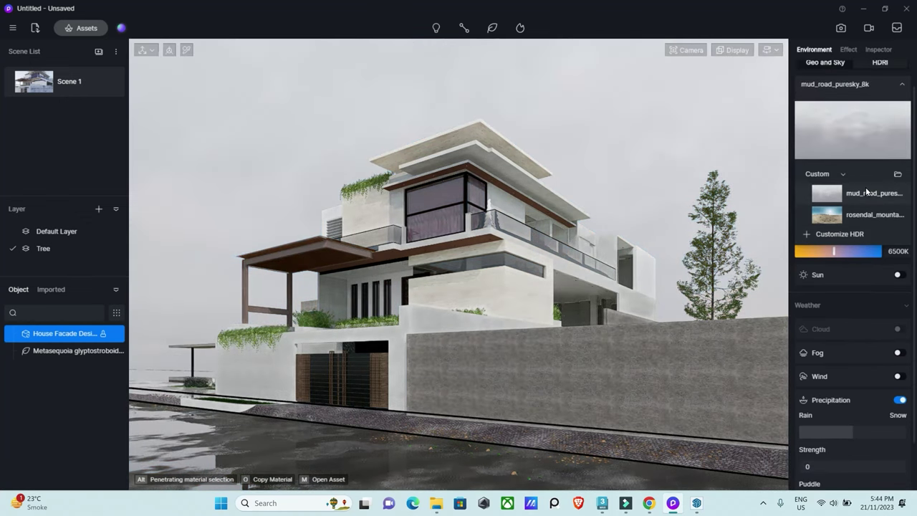
# - Dim the HDR sky light to 0.08 and rotate it to 250°
pyautogui.click(844, 176)
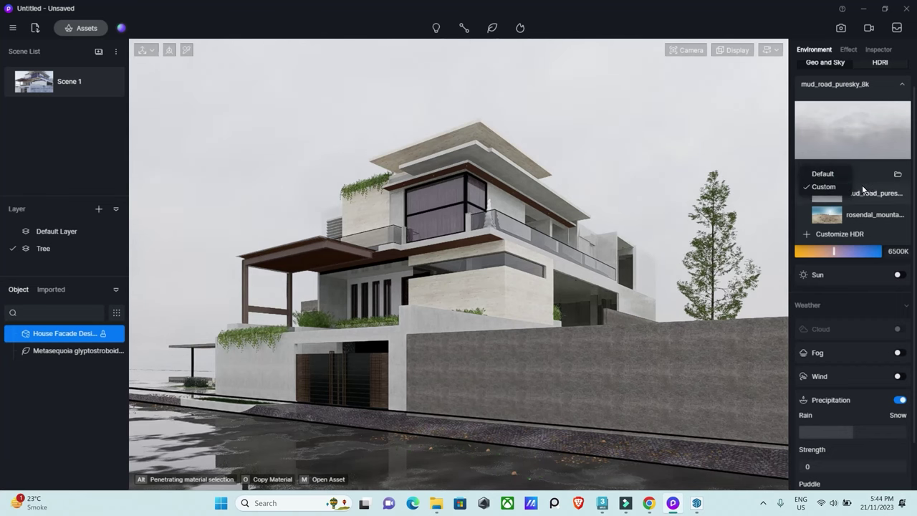
pyautogui.click(877, 155)
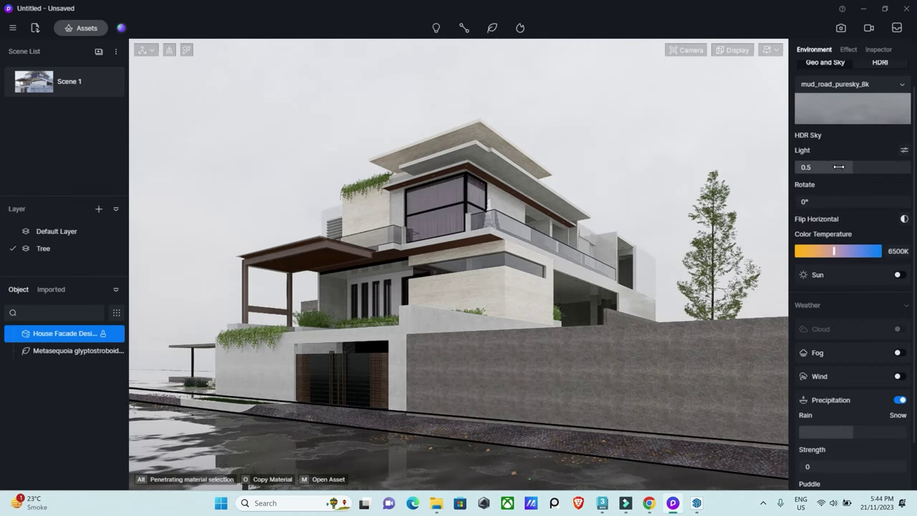
pyautogui.moveTo(851, 166); pyautogui.dragTo(808, 167)
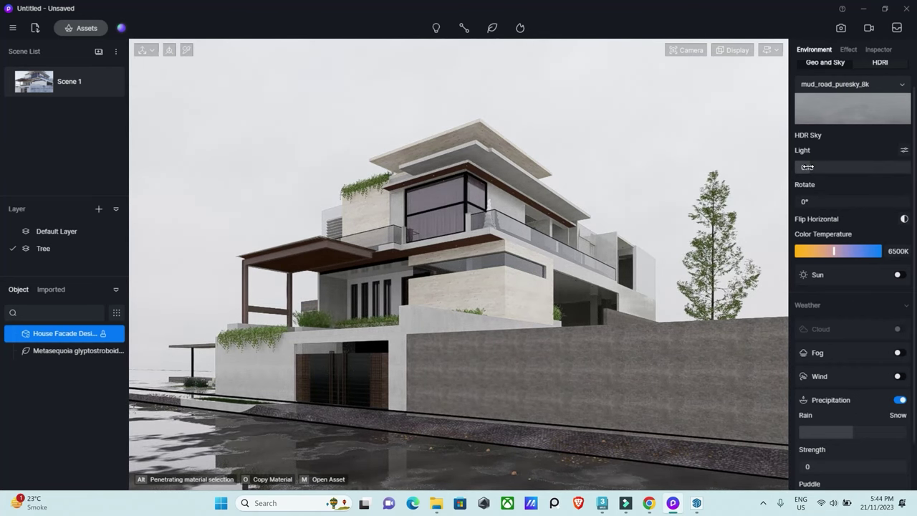
pyautogui.moveTo(807, 166)
pyautogui.mouseDown()
pyautogui.moveTo(795, 195)
pyautogui.moveTo(857, 212)
pyautogui.mouseUp()
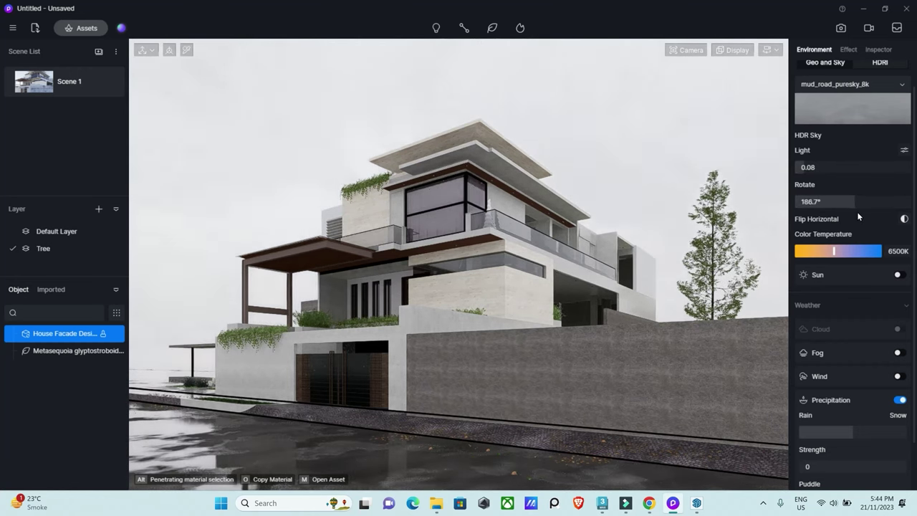
pyautogui.scroll(1, 823, 128)
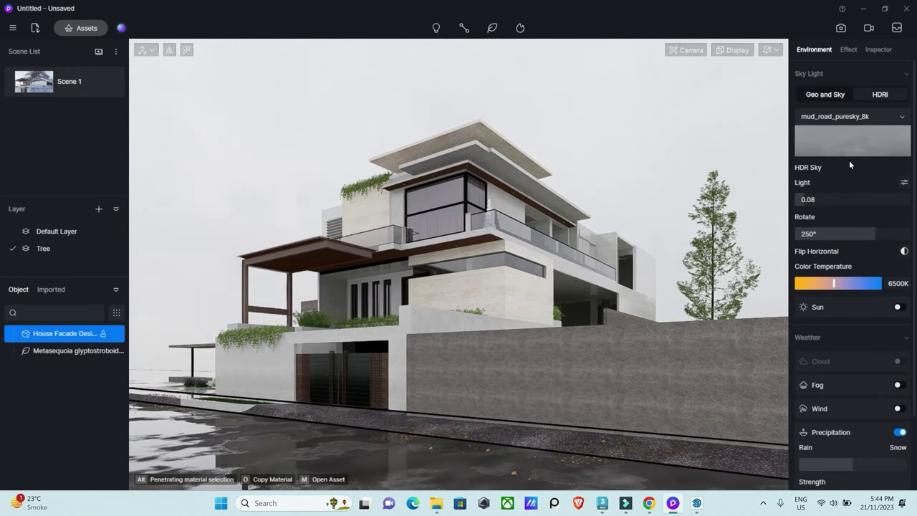
# - Switch back to the Default HDRI presets and apply Sunset Glow 03
pyautogui.click(904, 117)
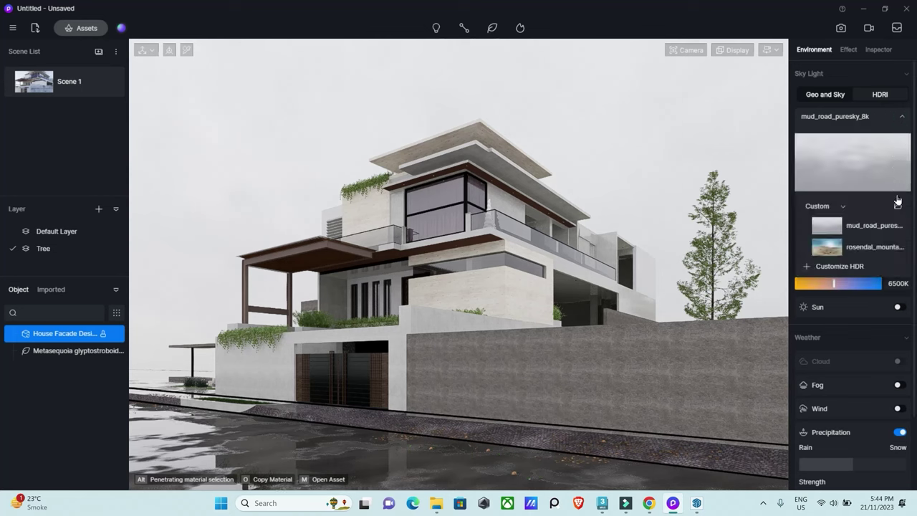
pyautogui.click(842, 206)
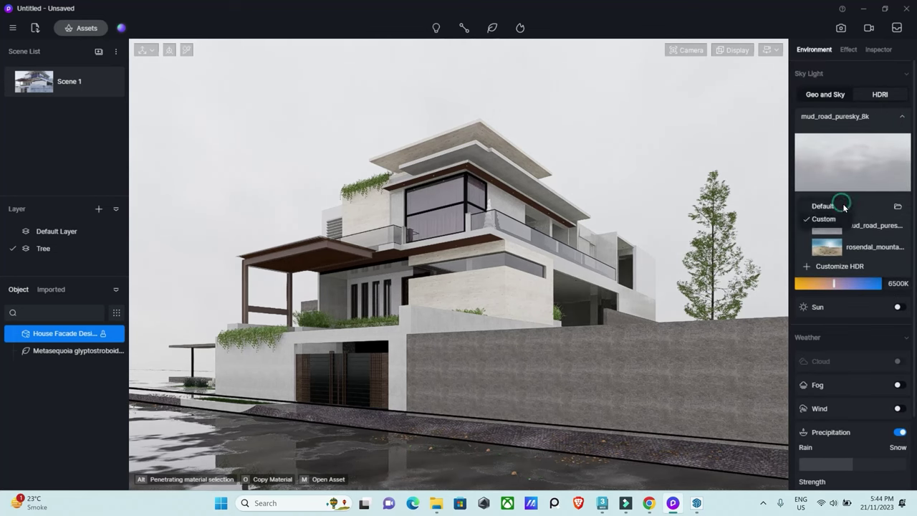
pyautogui.click(838, 207)
pyautogui.click(855, 313)
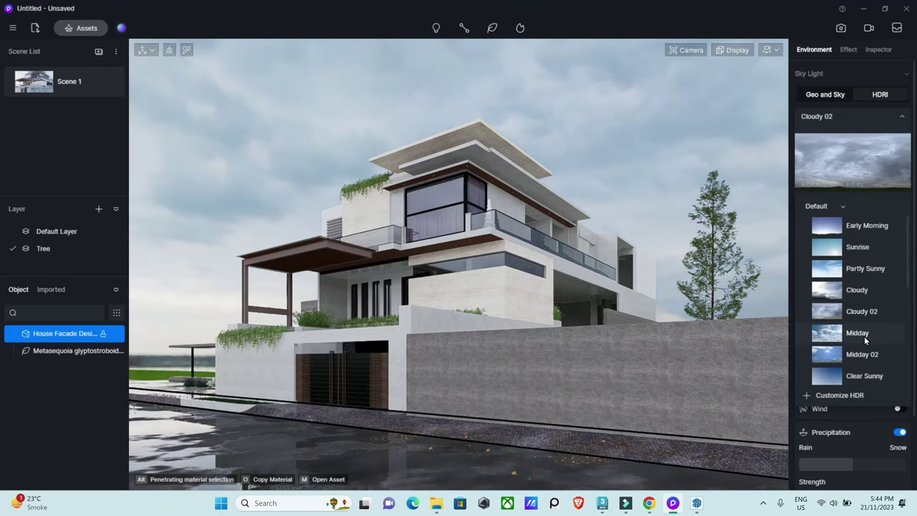
pyautogui.scroll(-2, 863, 336)
pyautogui.scroll(-1, 831, 351)
pyautogui.click(797, 349)
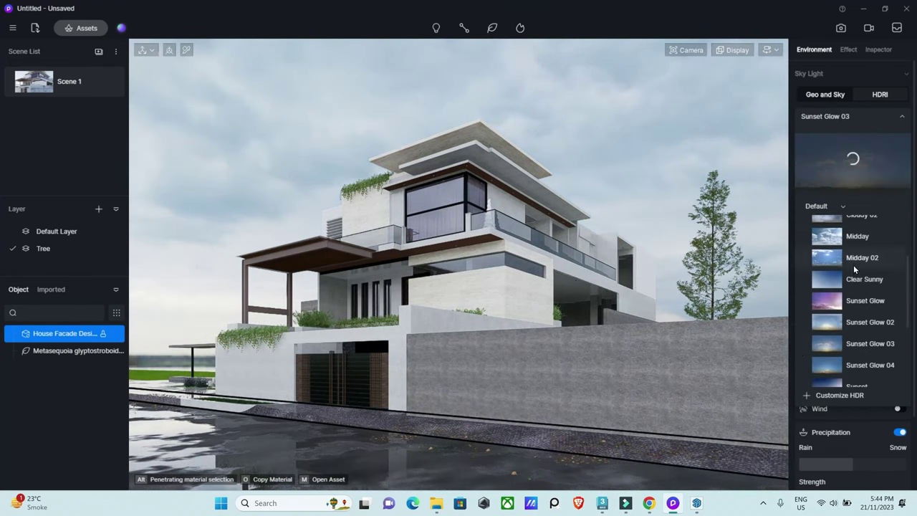
# - Set the sky light to 0.15, rotation 195° and colour temperature 6000K
pyautogui.click(836, 206)
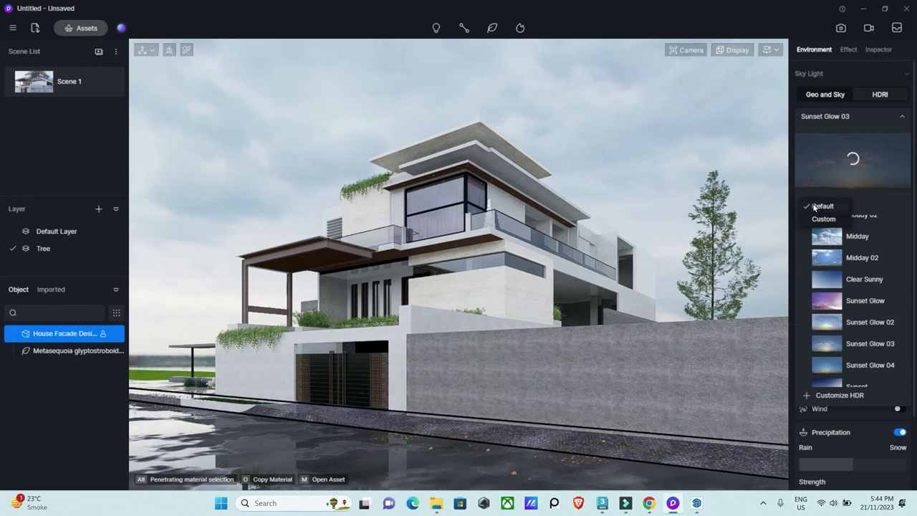
pyautogui.click(780, 200)
pyautogui.moveTo(807, 199); pyautogui.dragTo(808, 204)
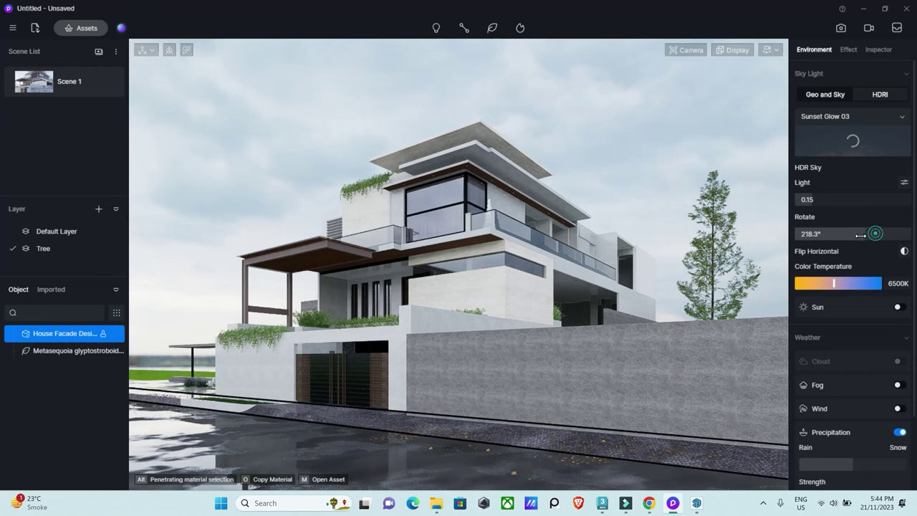
pyautogui.moveTo(860, 235); pyautogui.dragTo(858, 235)
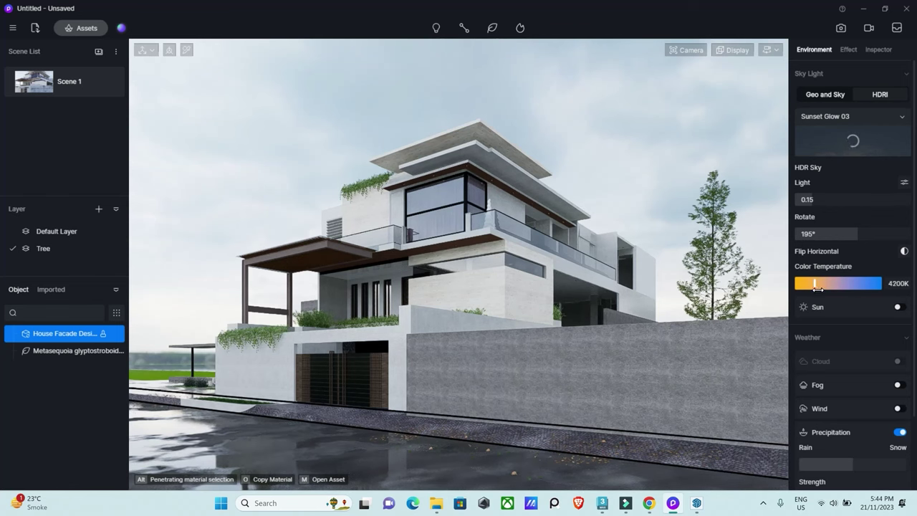
pyautogui.moveTo(868, 285); pyautogui.dragTo(871, 287)
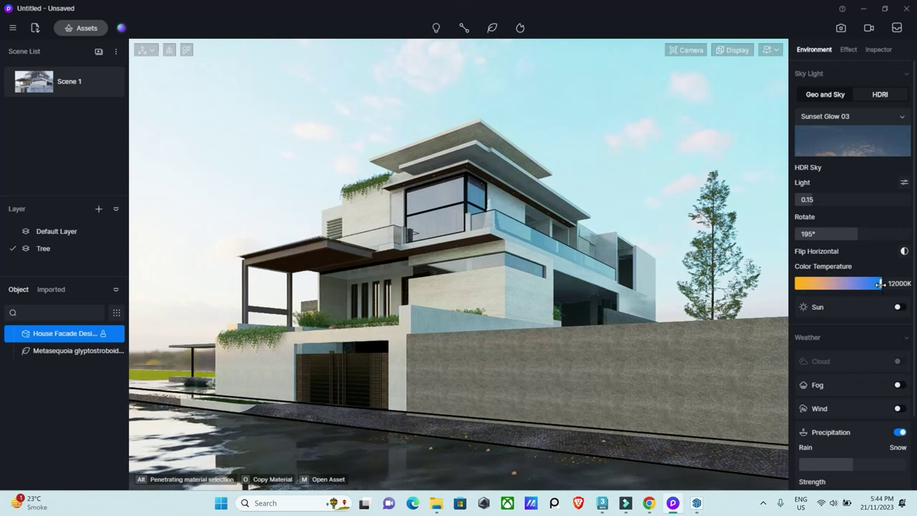
pyautogui.moveTo(880, 285); pyautogui.dragTo(828, 284)
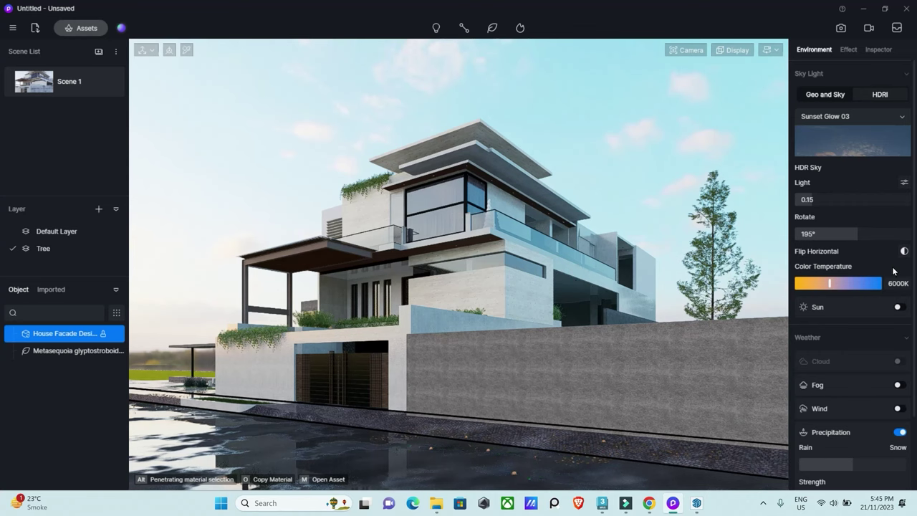
# - Add sunlight at 0.5 intensity with disk radius 10, and warm the sky to 2000K
pyautogui.click(898, 307)
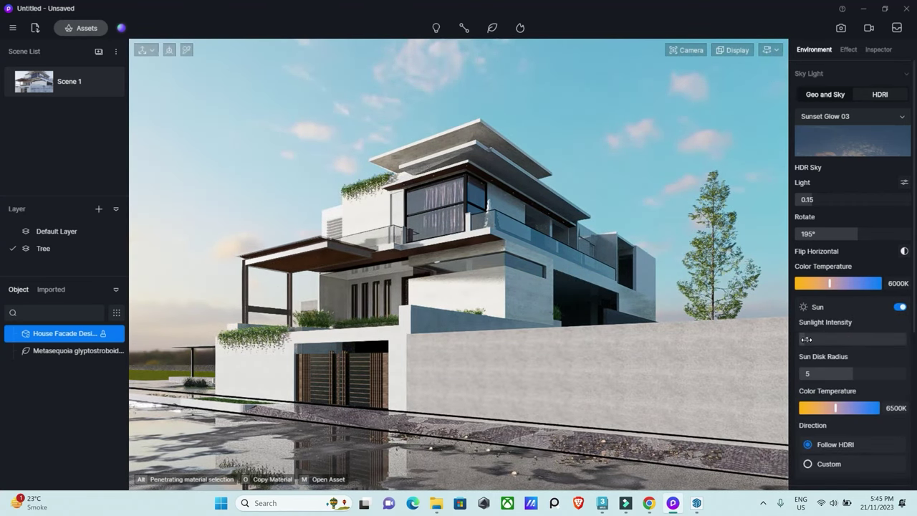
pyautogui.moveTo(804, 340); pyautogui.dragTo(805, 339)
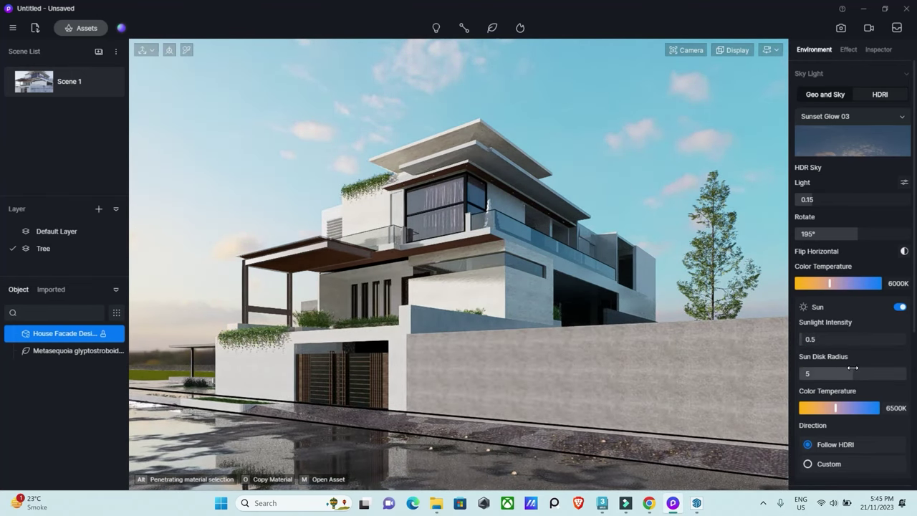
pyautogui.moveTo(852, 374); pyautogui.dragTo(875, 375)
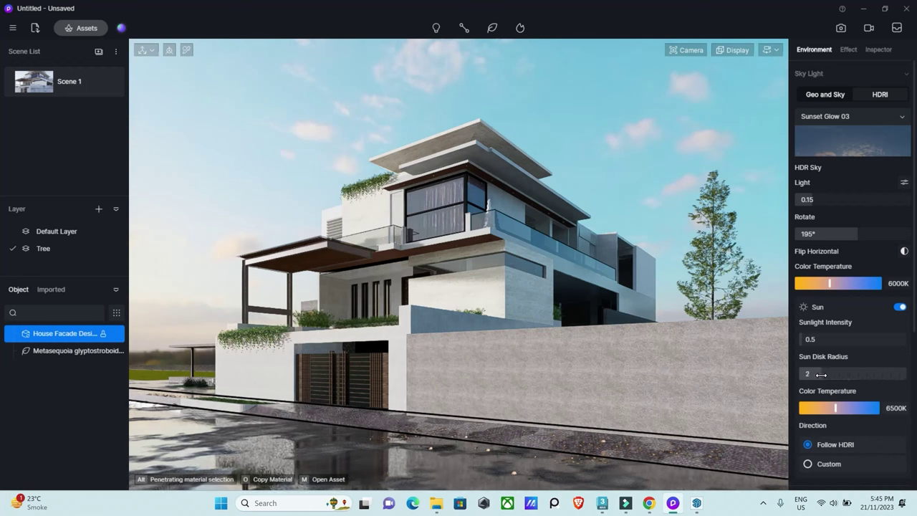
pyautogui.moveTo(821, 373); pyautogui.dragTo(906, 374)
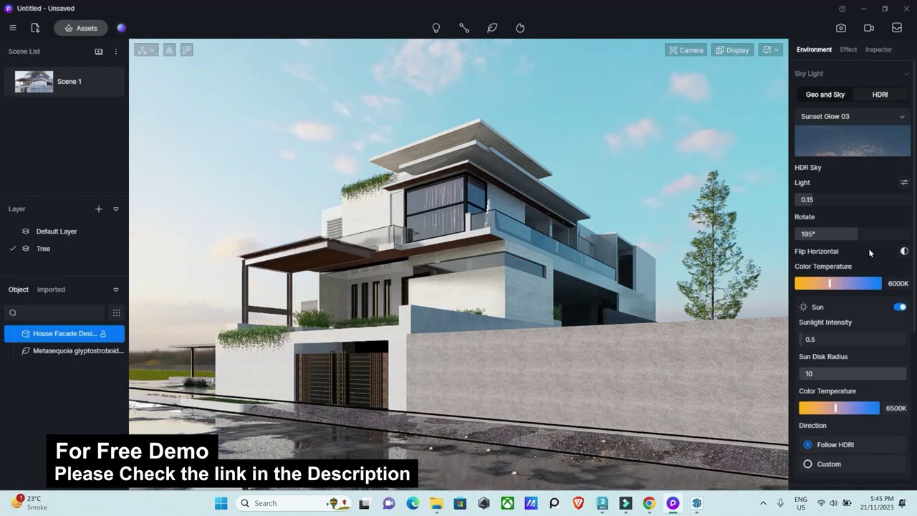
pyautogui.moveTo(829, 284); pyautogui.dragTo(805, 284)
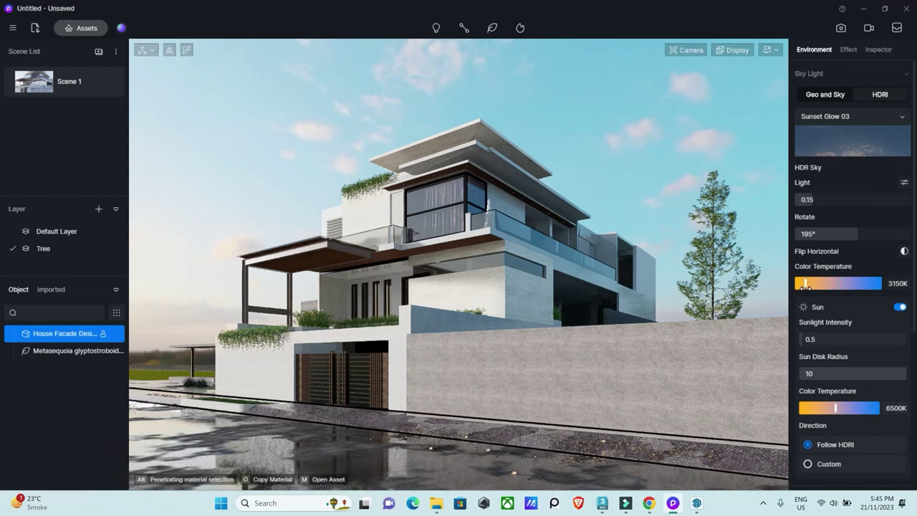
pyautogui.click(903, 252)
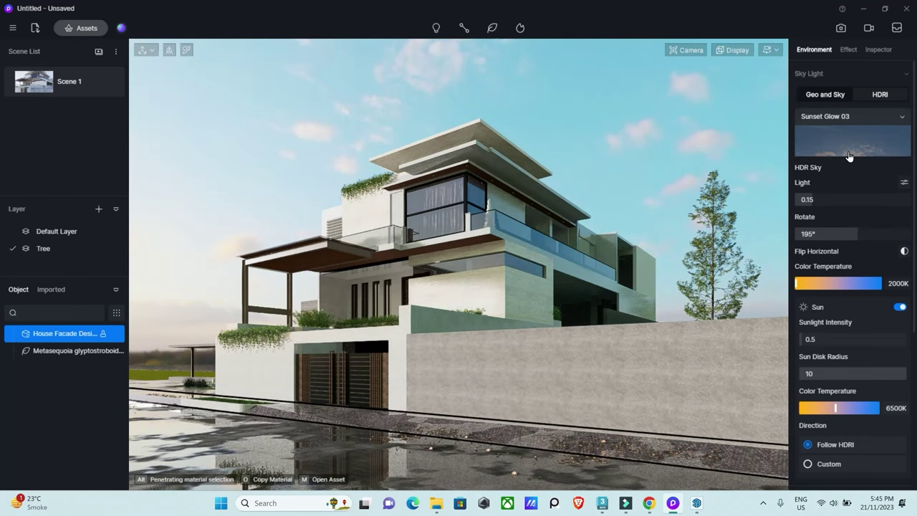
# - Try the Cloudy, Cloudy 02 and Midday skies, keep Cloudy 02, and switch the sun off
pyautogui.click(850, 147)
pyautogui.scroll(3, 859, 276)
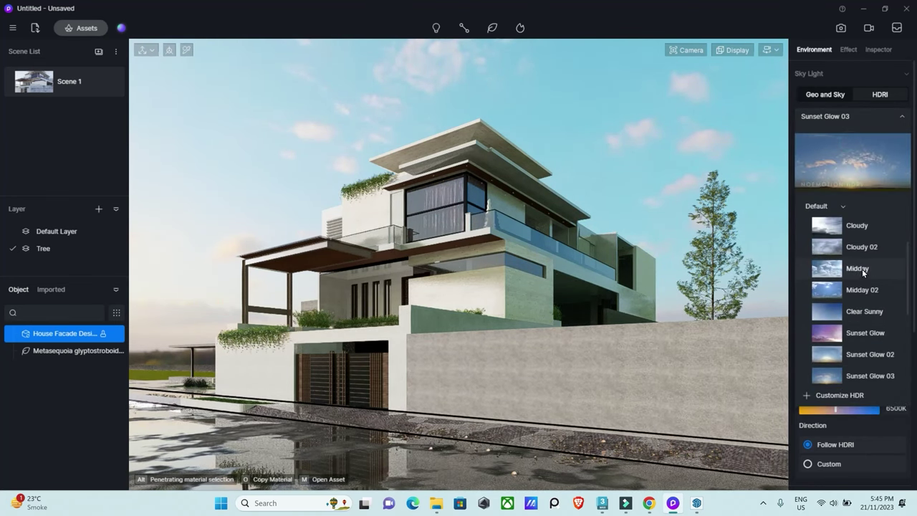
pyautogui.scroll(2, 856, 283)
pyautogui.click(859, 289)
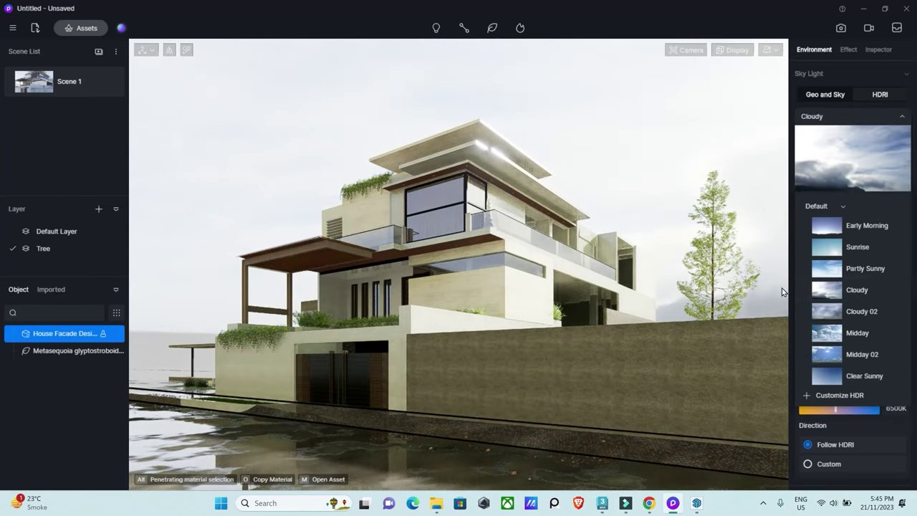
pyautogui.click(853, 310)
pyautogui.click(802, 331)
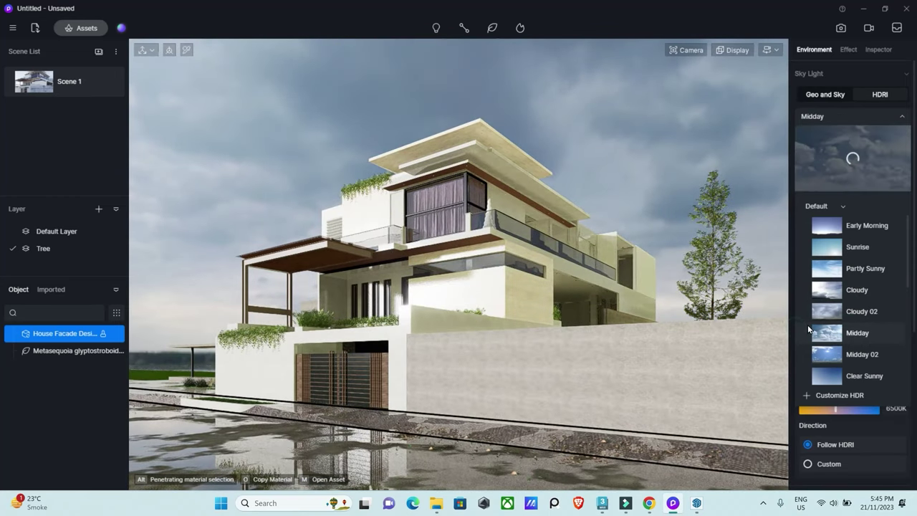
pyautogui.click(838, 315)
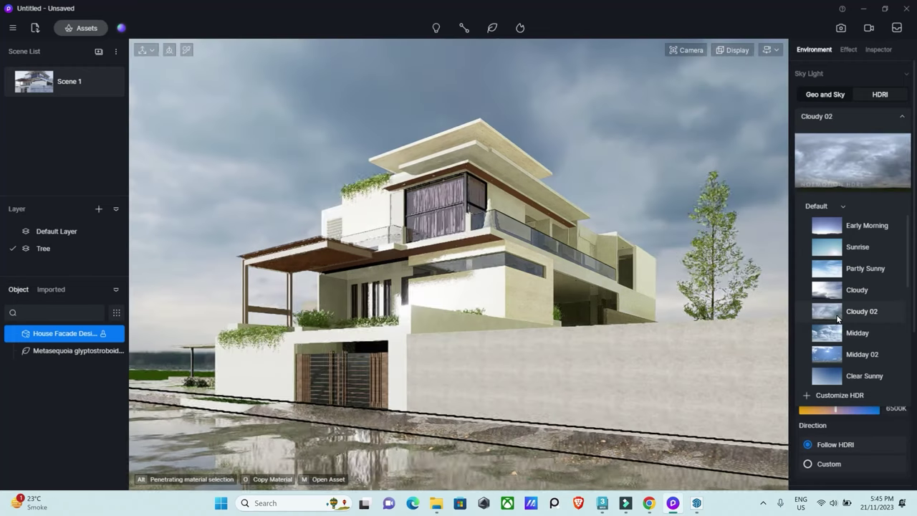
pyautogui.click(792, 405)
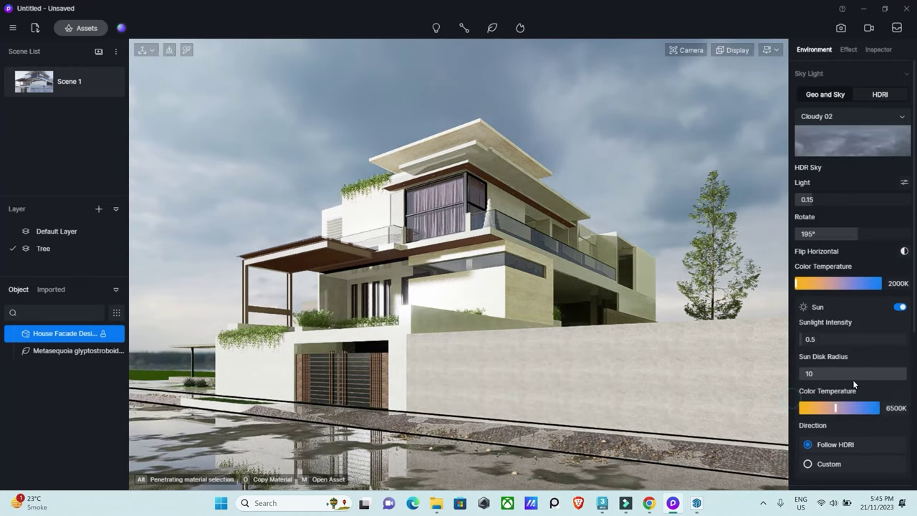
pyautogui.click(899, 307)
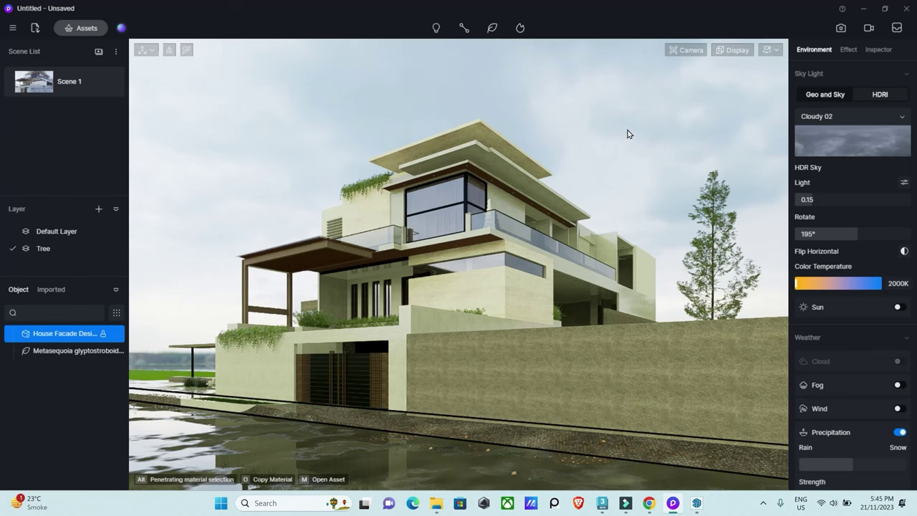
# - Turn on fog at 0.22 density, 0.39 height, 0.83 falloff and 12m start distance
pyautogui.click(899, 385)
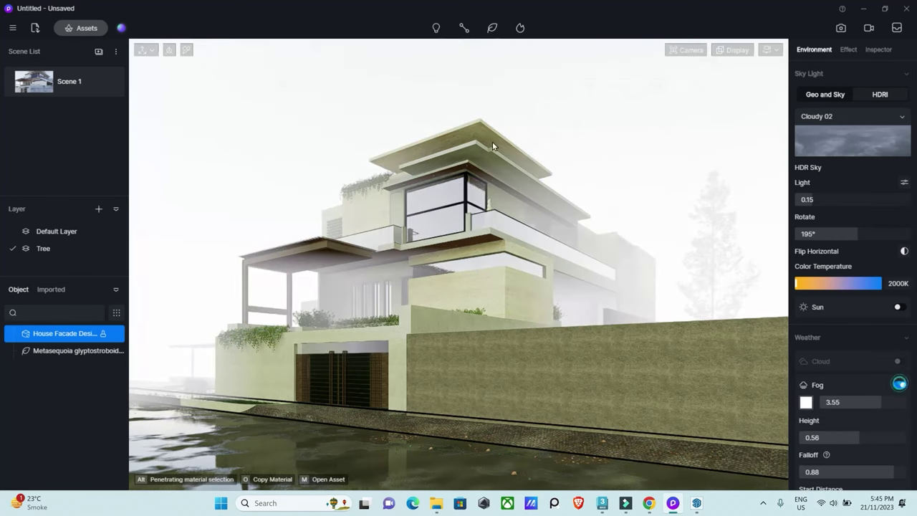
pyautogui.moveTo(876, 404); pyautogui.dragTo(823, 406)
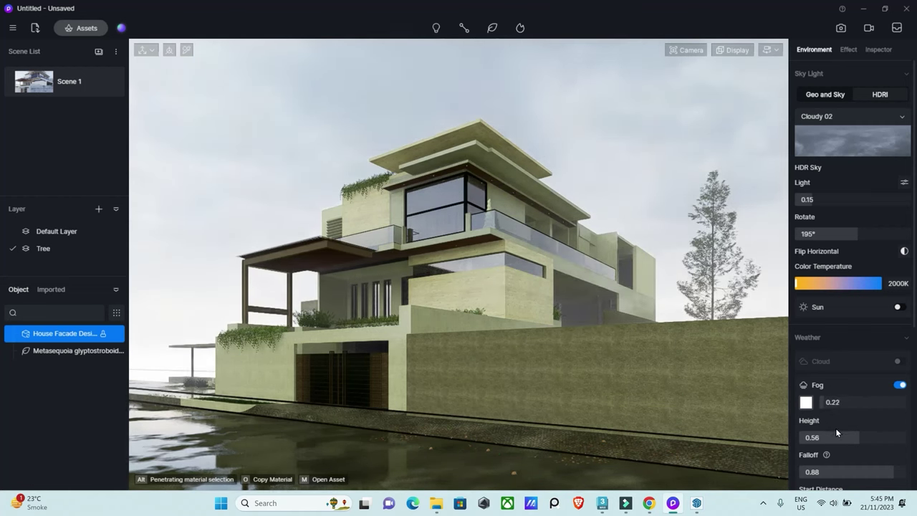
pyautogui.moveTo(845, 437)
pyautogui.mouseDown()
pyautogui.moveTo(822, 441)
pyautogui.moveTo(888, 440)
pyautogui.mouseUp()
pyautogui.scroll(-1, 859, 443)
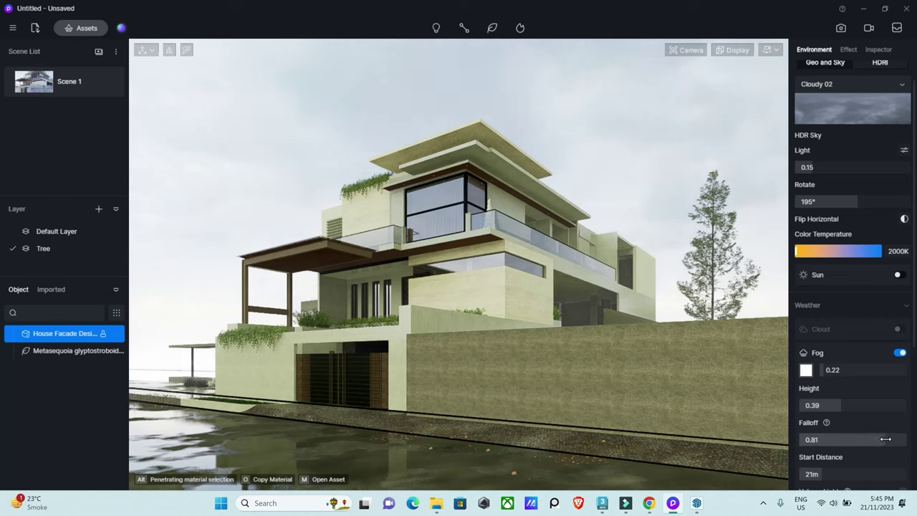
pyautogui.scroll(-1, 822, 441)
pyautogui.moveTo(820, 441); pyautogui.dragTo(812, 442)
# - Raise the sky colour temperature to 5600K and the rain puddles to 0.54
pyautogui.moveTo(796, 220); pyautogui.dragTo(827, 223)
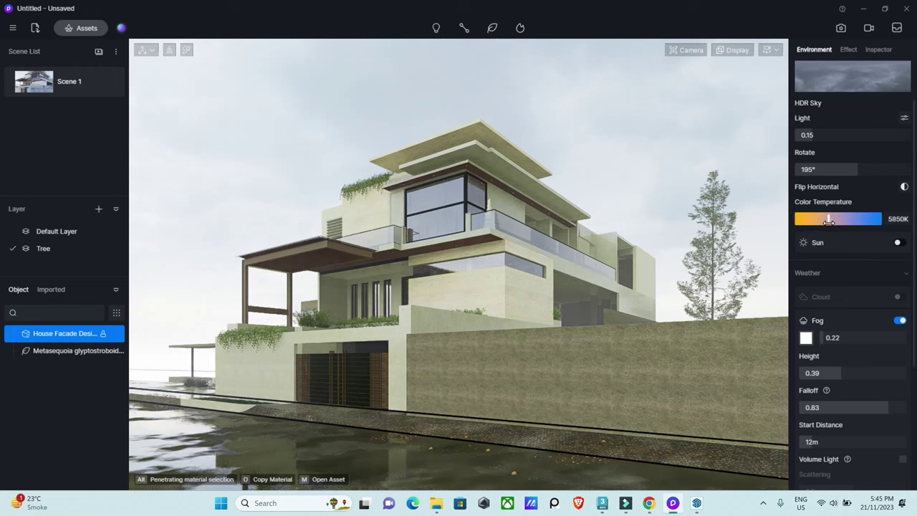
pyautogui.scroll(-1, 901, 465)
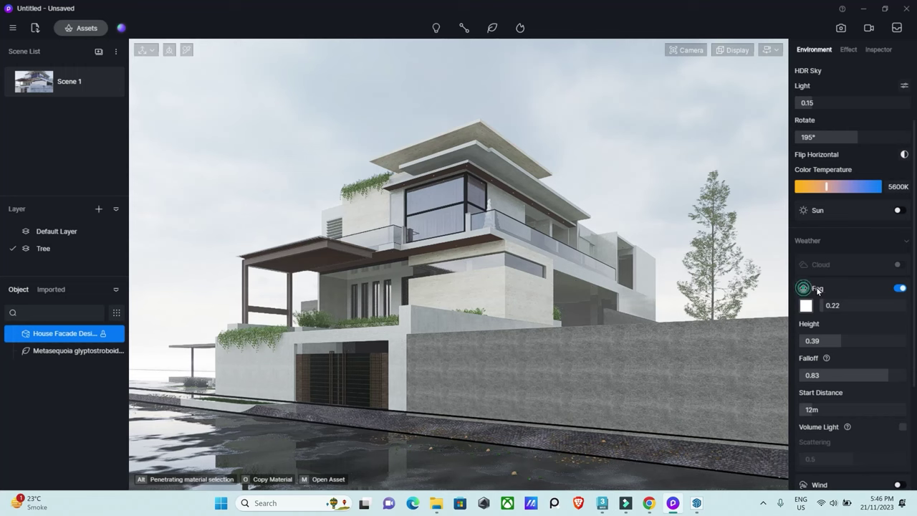
pyautogui.scroll(-2, 863, 426)
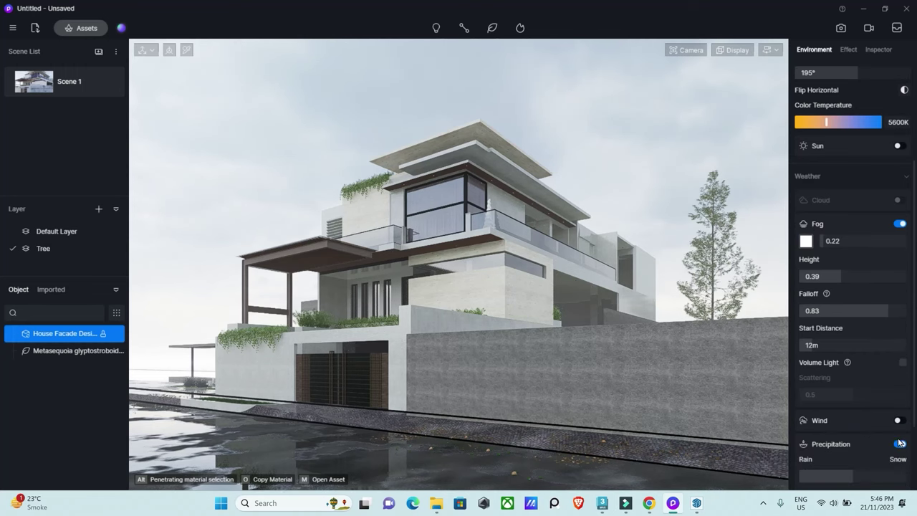
pyautogui.scroll(-2, 851, 449)
pyautogui.scroll(-1, 851, 412)
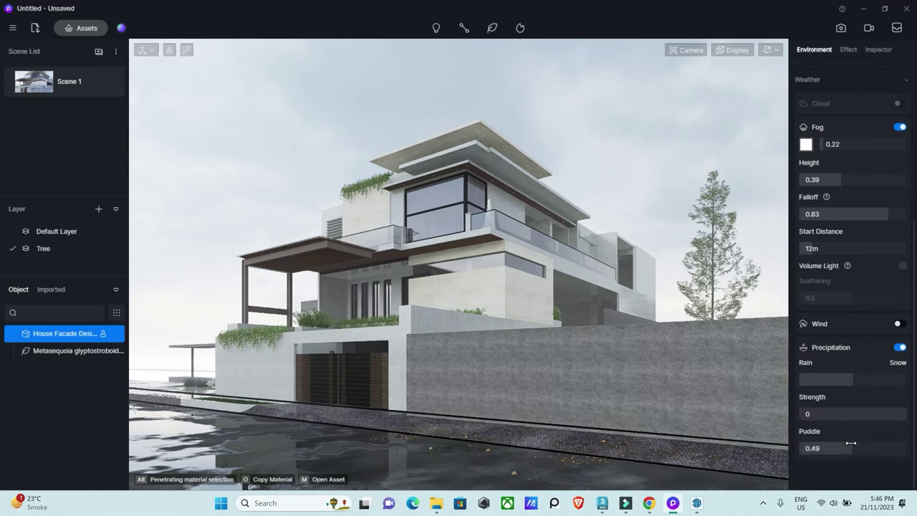
pyautogui.moveTo(851, 442); pyautogui.dragTo(859, 442)
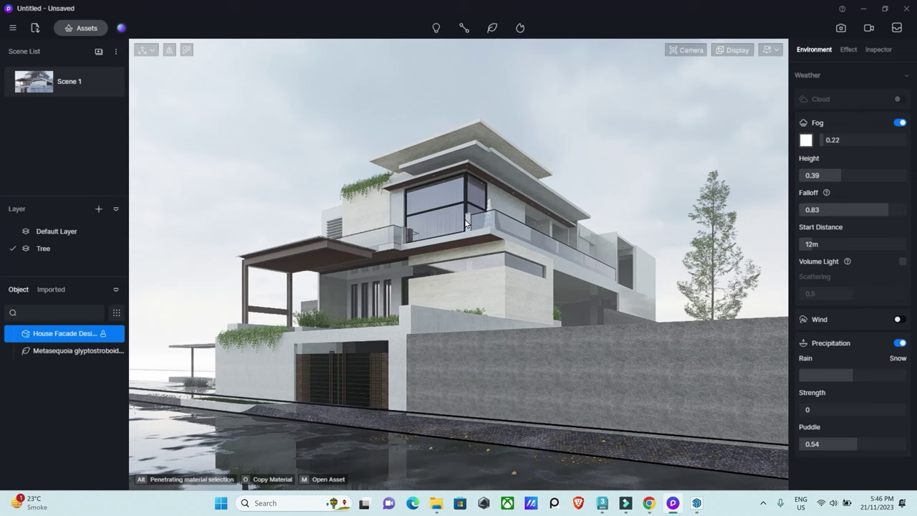
pyautogui.scroll(4, 880, 359)
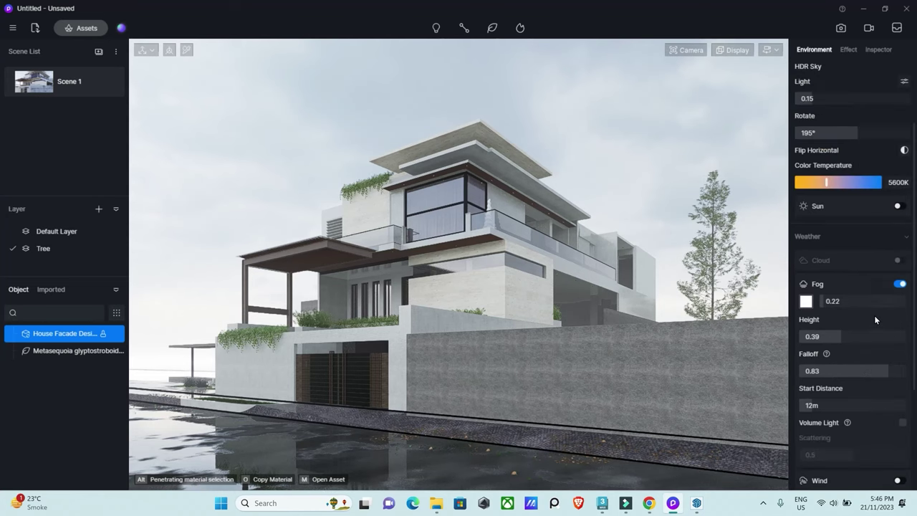
pyautogui.scroll(3, 873, 315)
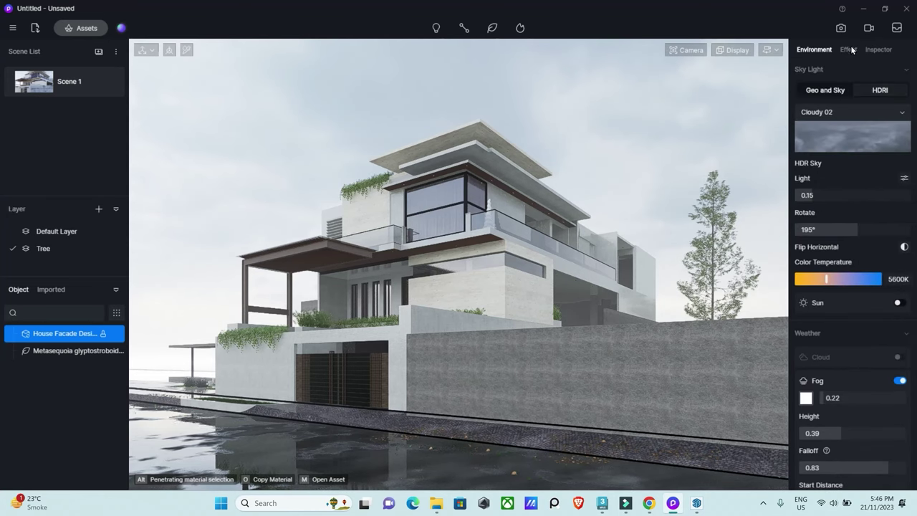
# - Enable LUT grading, preview several presets, settle on Desert3, and choose Customize LUT
pyautogui.click(851, 47)
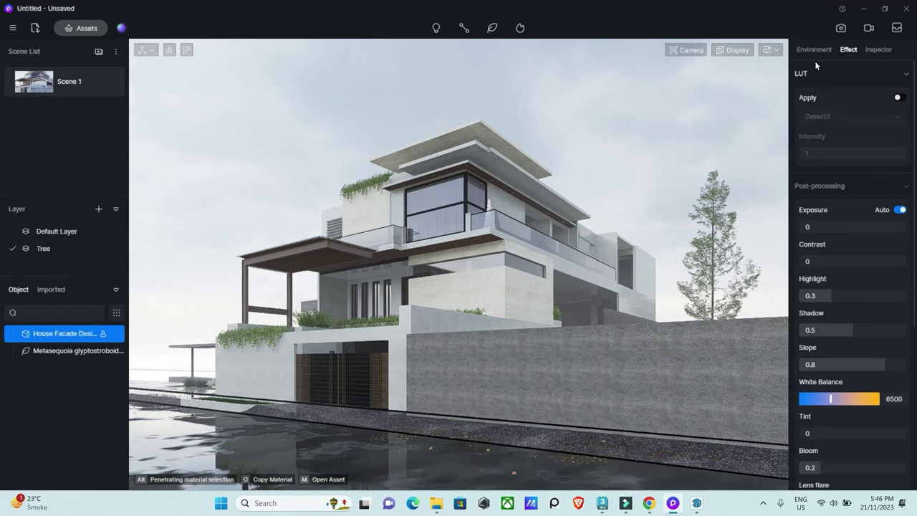
pyautogui.click(897, 98)
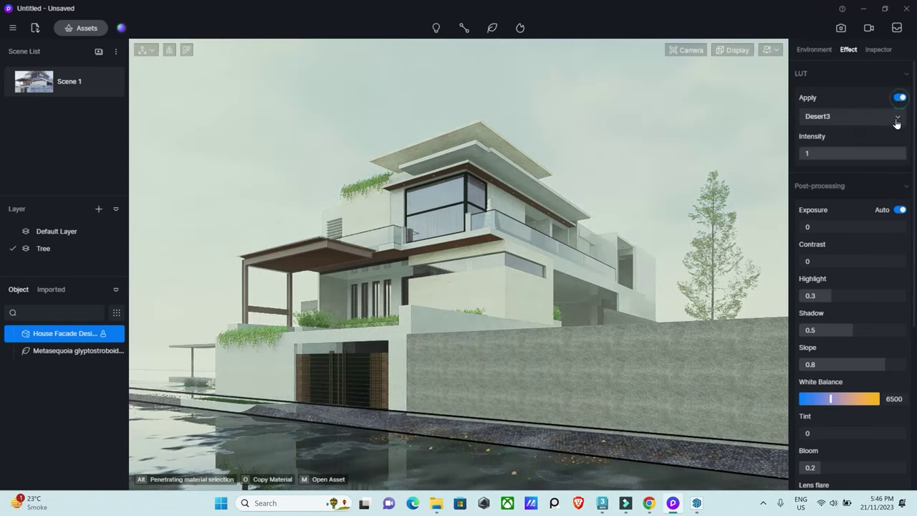
pyautogui.click(896, 117)
pyautogui.click(849, 172)
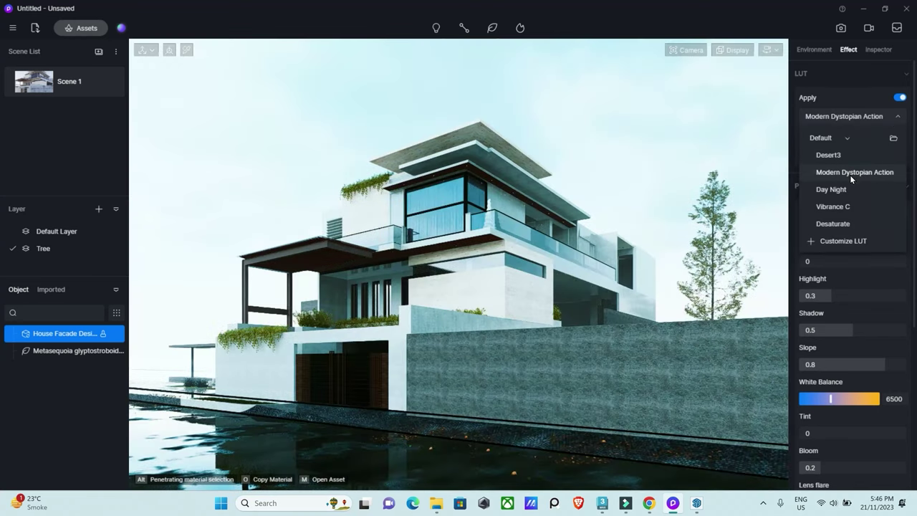
pyautogui.click(848, 189)
pyautogui.click(847, 223)
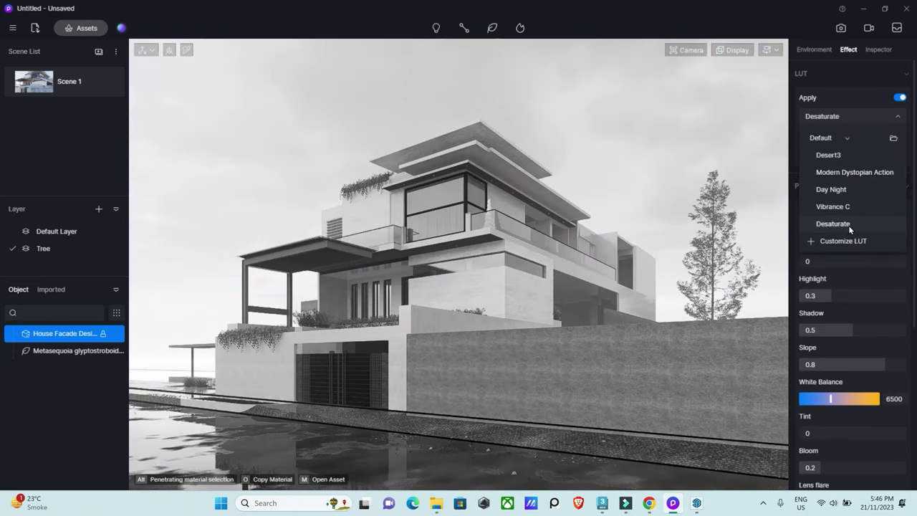
pyautogui.click(846, 208)
pyautogui.click(846, 189)
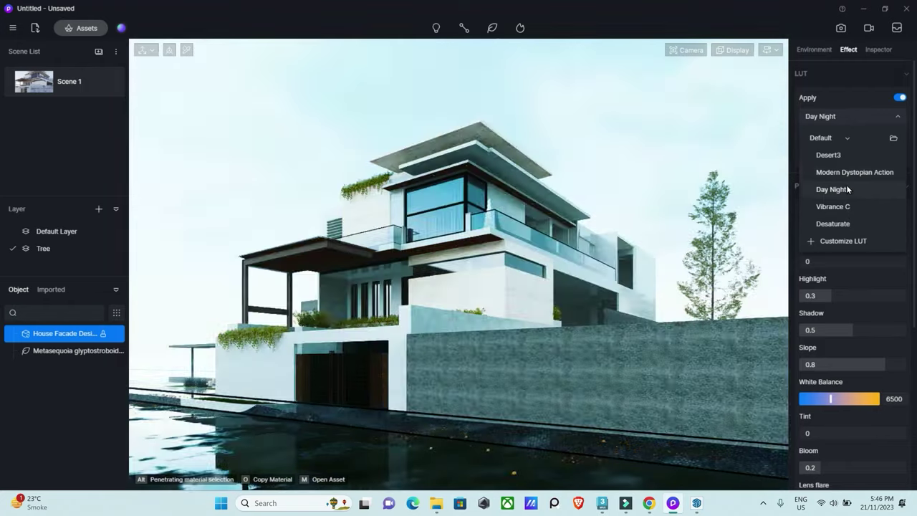
pyautogui.click(847, 173)
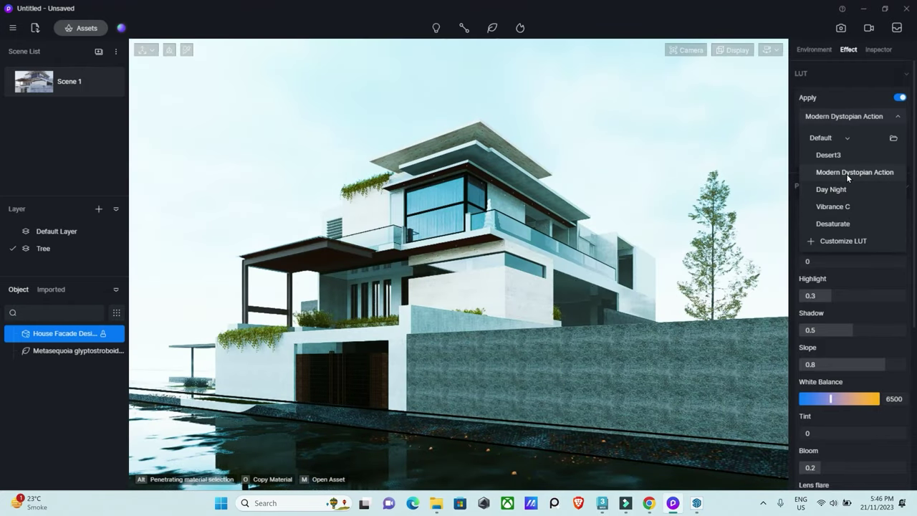
pyautogui.click(840, 155)
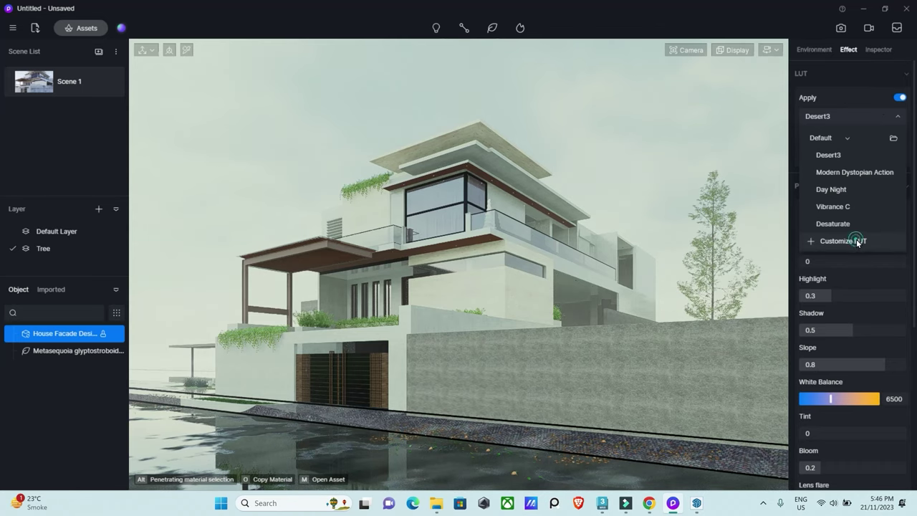
pyautogui.click(856, 241)
# - Browse to My Passport > All files > Resources > LUTs and load Adanmq_Advantix 100
pyautogui.scroll(-2, 50, 263)
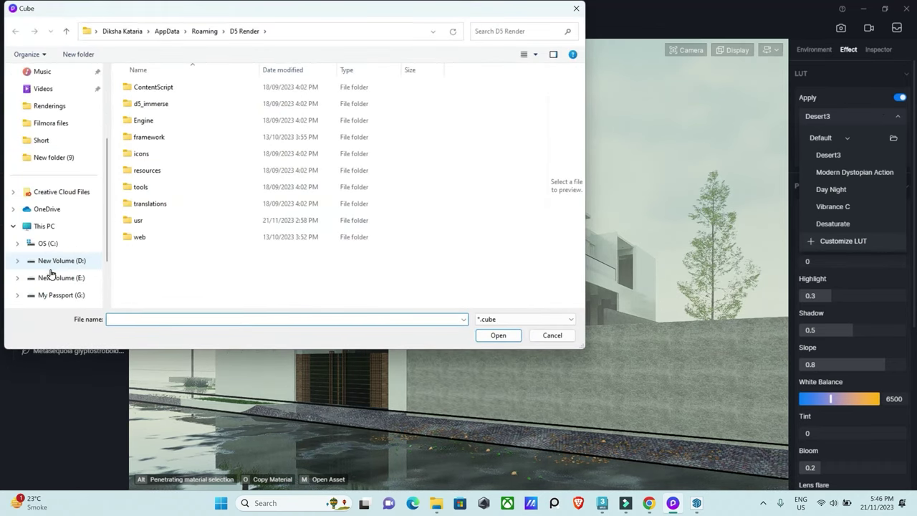
pyautogui.scroll(-1, 62, 287)
pyautogui.click(61, 243)
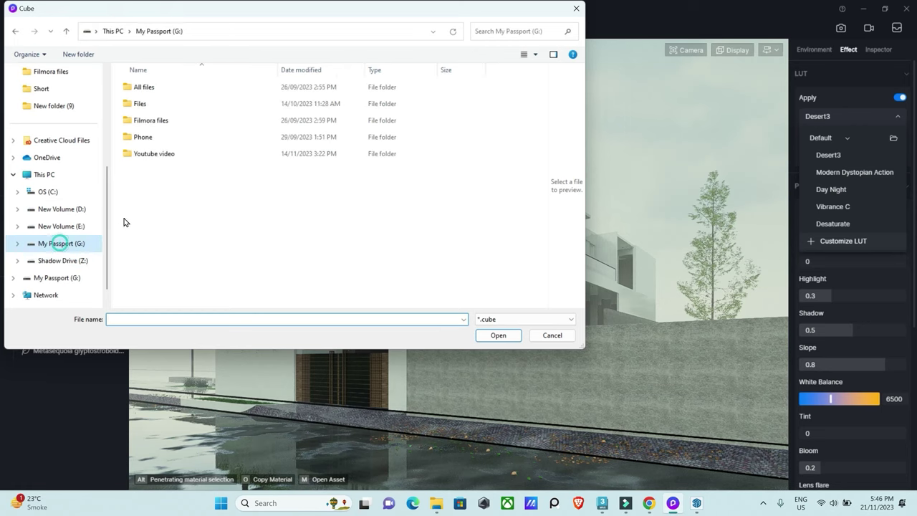
pyautogui.click(158, 89)
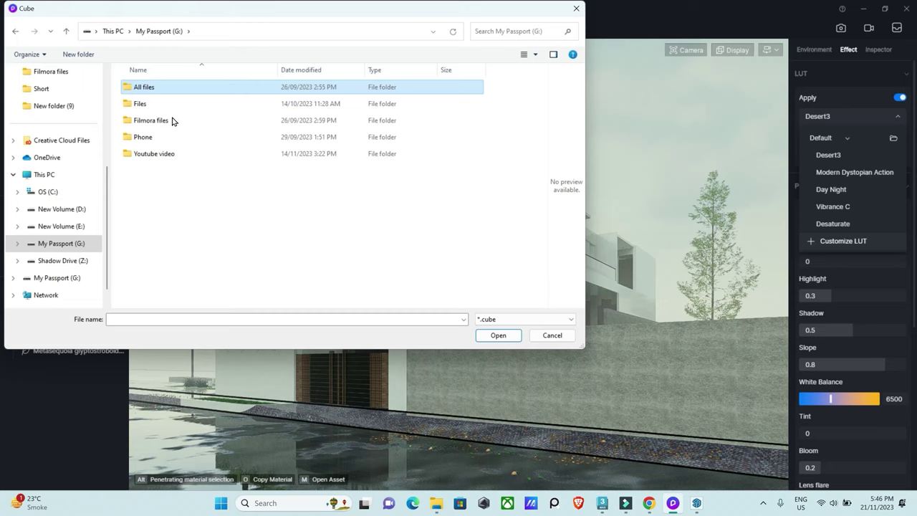
pyautogui.press('Return')
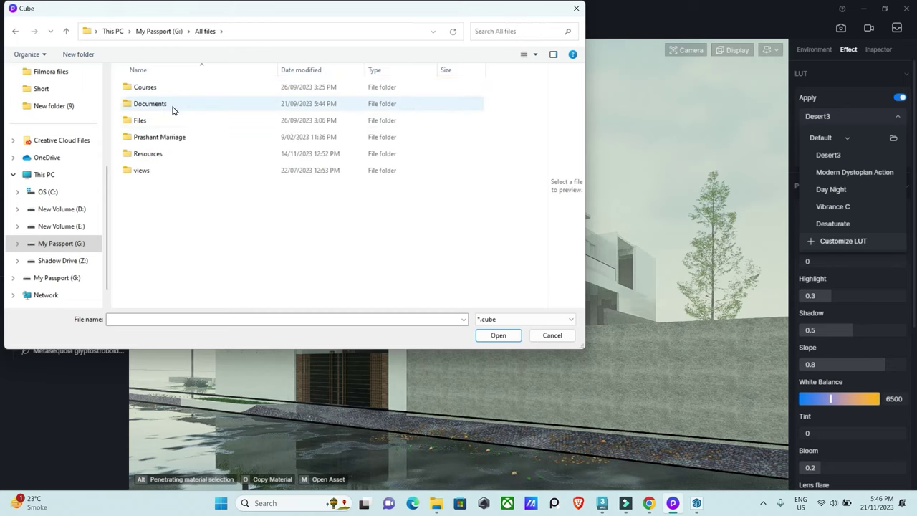
pyautogui.click(149, 155)
pyautogui.doubleClick(148, 154)
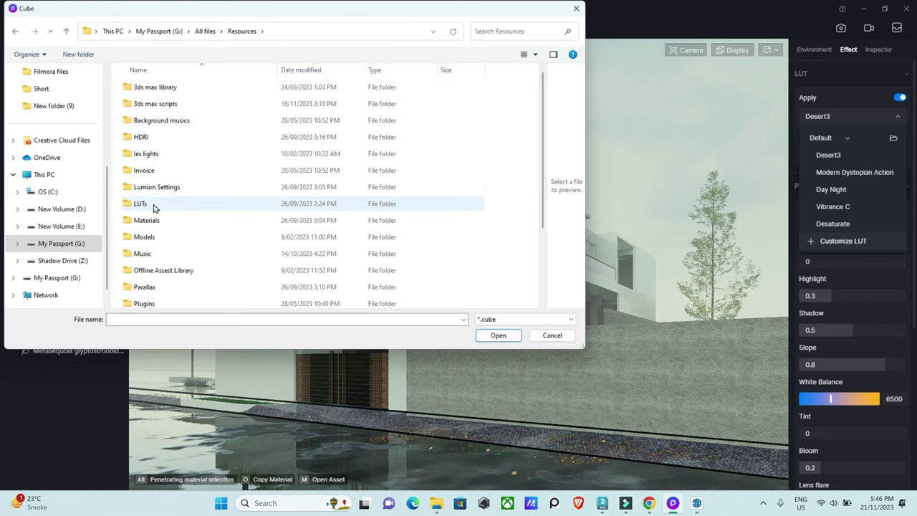
pyautogui.doubleClick(153, 204)
pyautogui.doubleClick(170, 88)
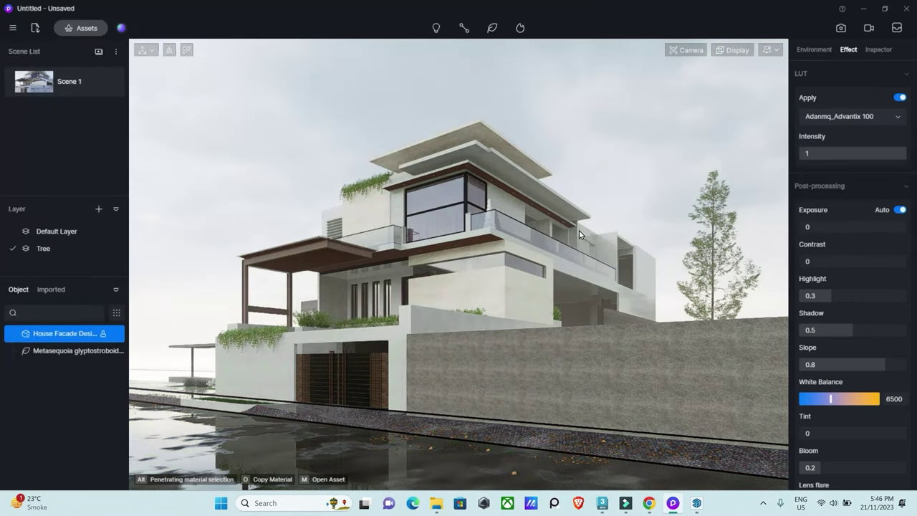
# - Import the SoftBlackAndWhite .cube file as another custom LUT
pyautogui.click(893, 118)
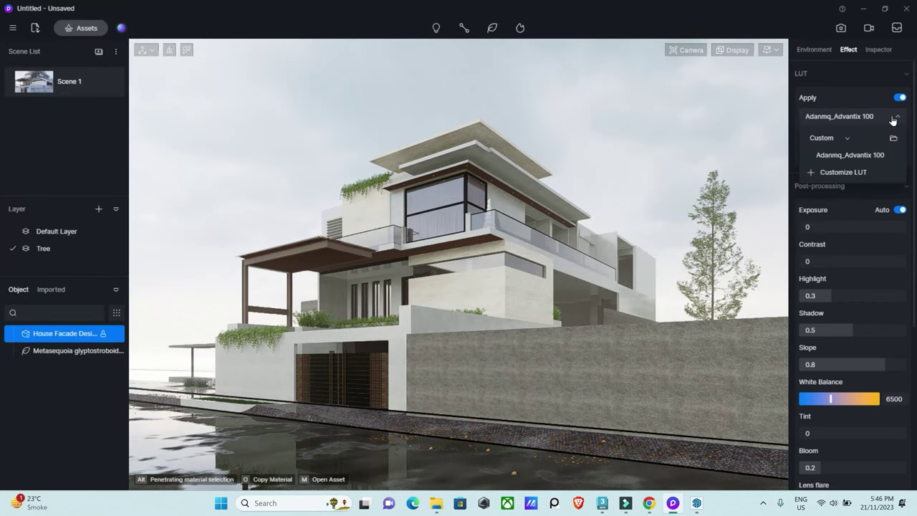
pyautogui.click(861, 171)
pyautogui.click(222, 104)
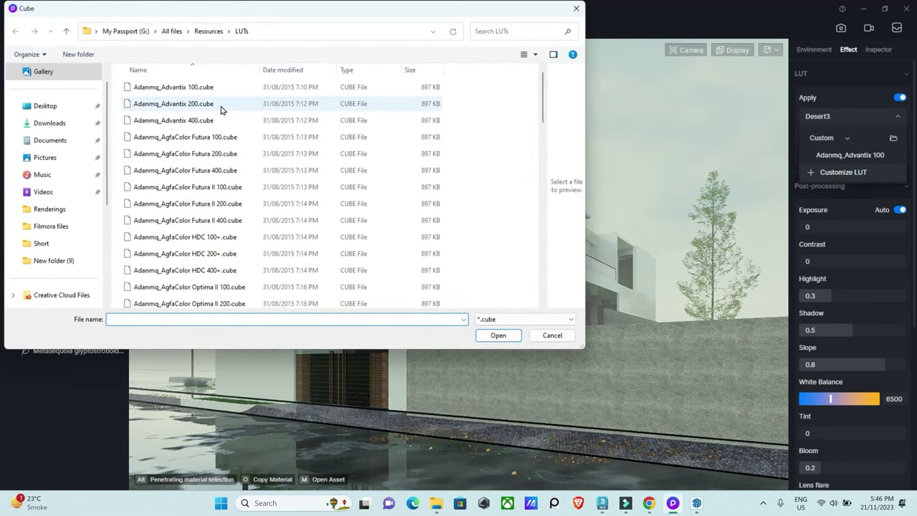
pyautogui.scroll(-3, 237, 294)
pyautogui.scroll(-1, 234, 303)
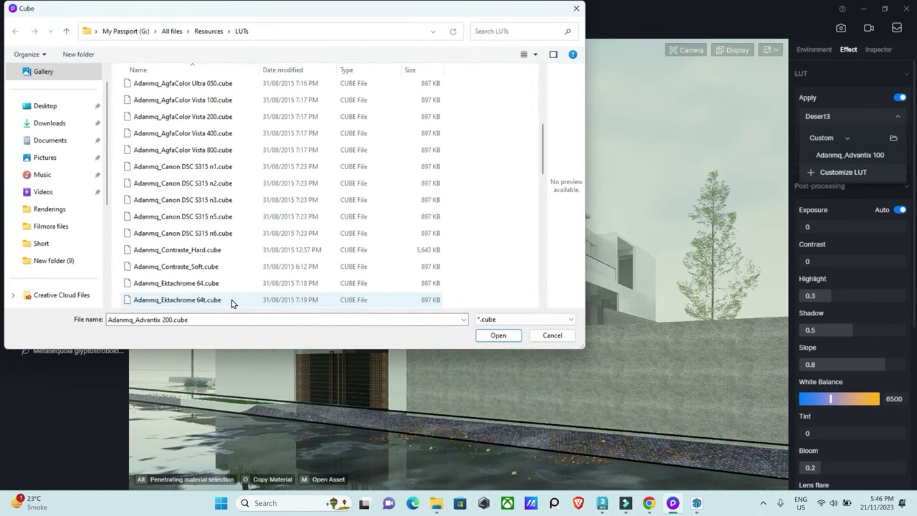
pyautogui.moveTo(542, 129); pyautogui.dragTo(542, 279)
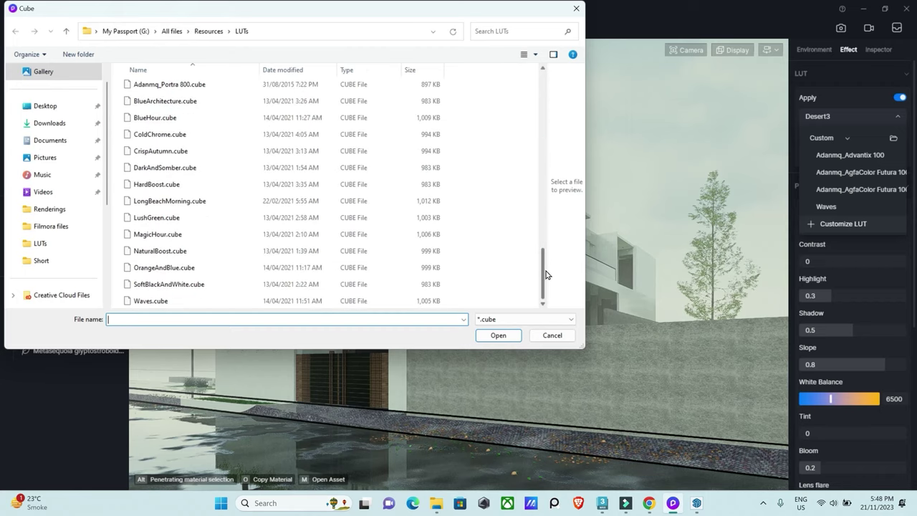
pyautogui.doubleClick(200, 283)
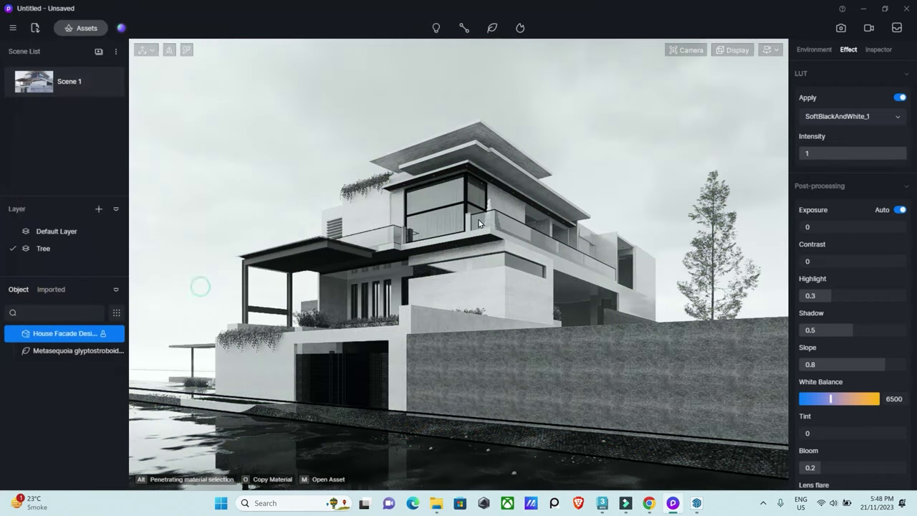
# - Import the AgfaColor HDC 400+ LUT, then reapply Adanmq_Advantix 100 as the grade
pyautogui.click(853, 116)
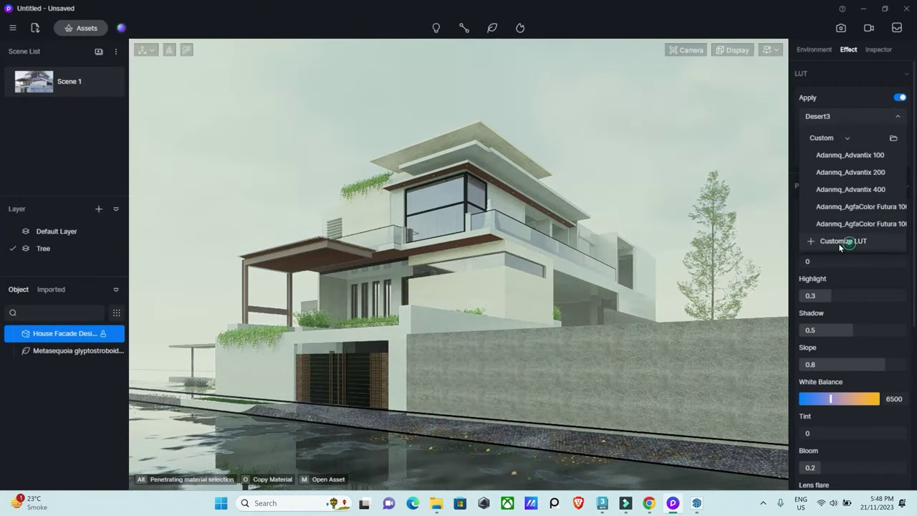
pyautogui.click(838, 241)
pyautogui.doubleClick(189, 270)
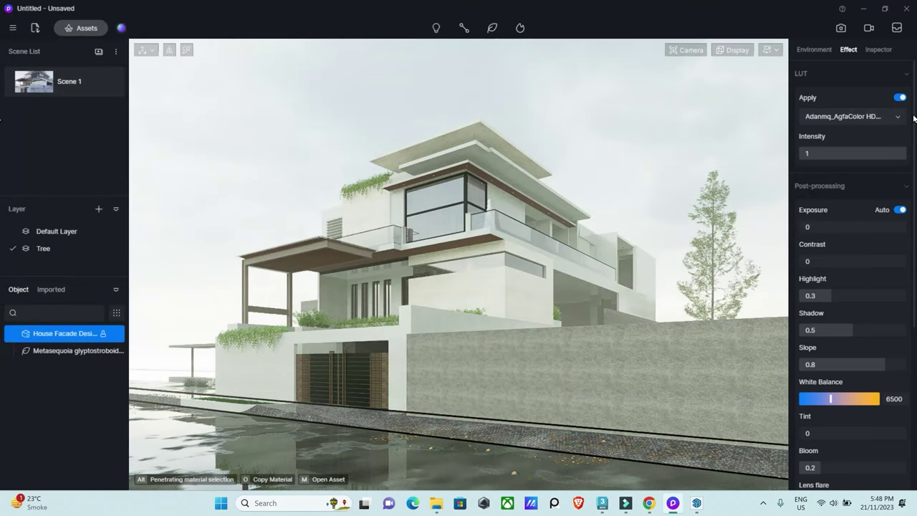
pyautogui.click(904, 116)
pyautogui.click(855, 156)
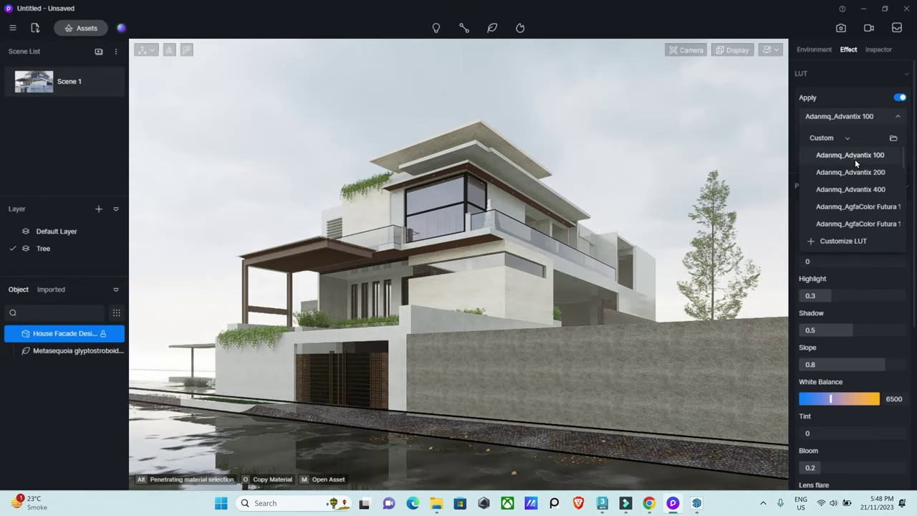
# - Set LUT intensity 0.33, exposure 0.2, contrast 0.18, highlight 0.24, shadow 0.51, slope 0.72, white balance 6205
pyautogui.moveTo(894, 153)
pyautogui.mouseDown()
pyautogui.moveTo(825, 153)
pyautogui.moveTo(833, 152)
pyautogui.mouseUp()
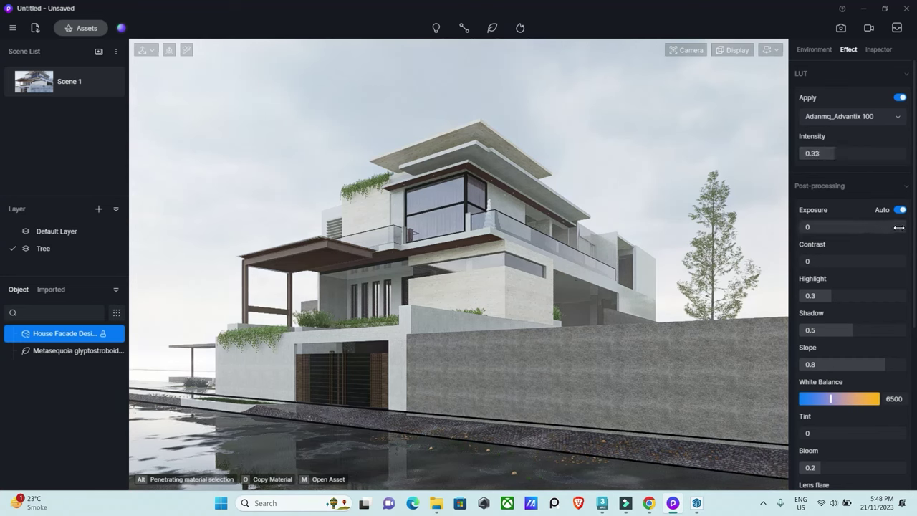
pyautogui.moveTo(802, 228)
pyautogui.mouseDown()
pyautogui.moveTo(867, 229)
pyautogui.moveTo(858, 229)
pyautogui.mouseUp()
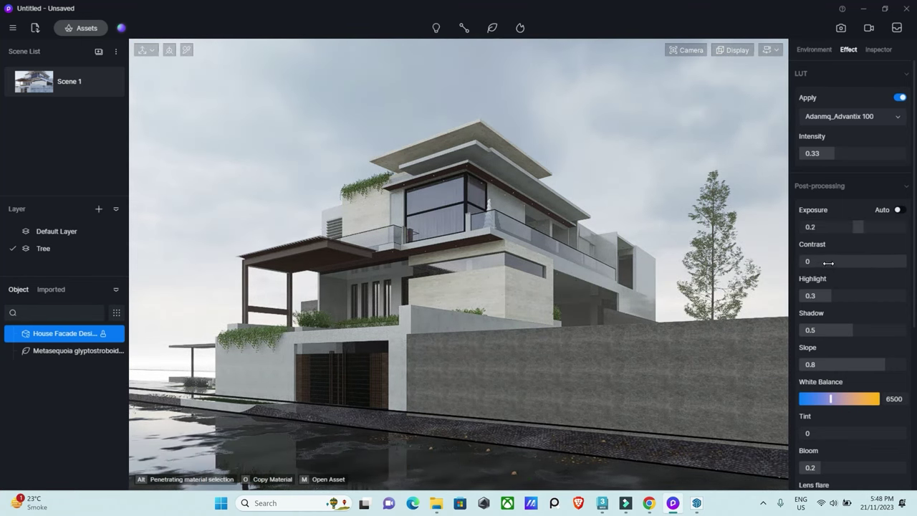
pyautogui.moveTo(824, 258); pyautogui.dragTo(856, 262)
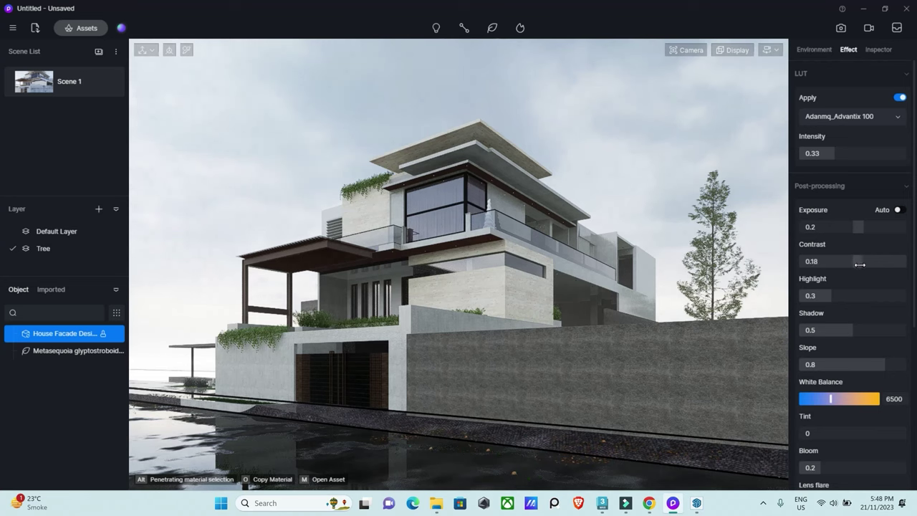
pyautogui.moveTo(833, 294)
pyautogui.mouseDown()
pyautogui.moveTo(816, 296)
pyautogui.moveTo(825, 296)
pyautogui.mouseUp()
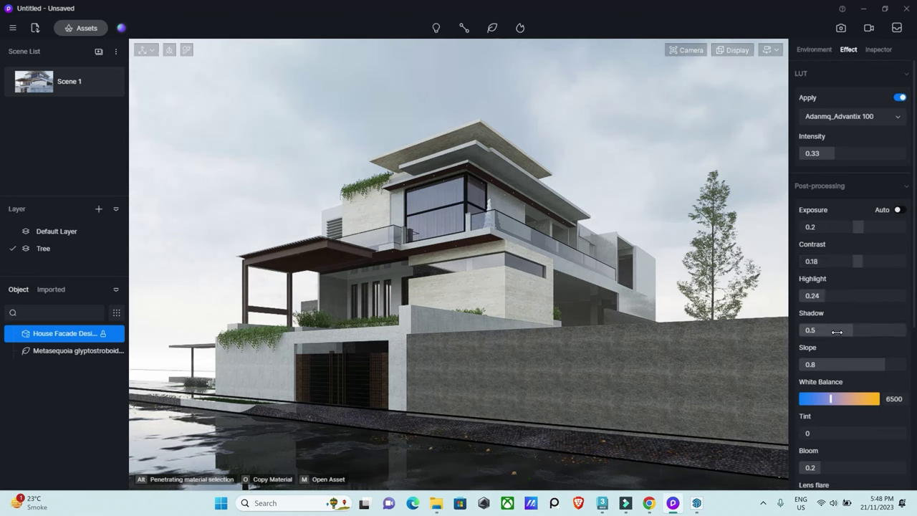
pyautogui.moveTo(851, 326)
pyautogui.mouseDown()
pyautogui.moveTo(835, 332)
pyautogui.moveTo(850, 329)
pyautogui.mouseUp()
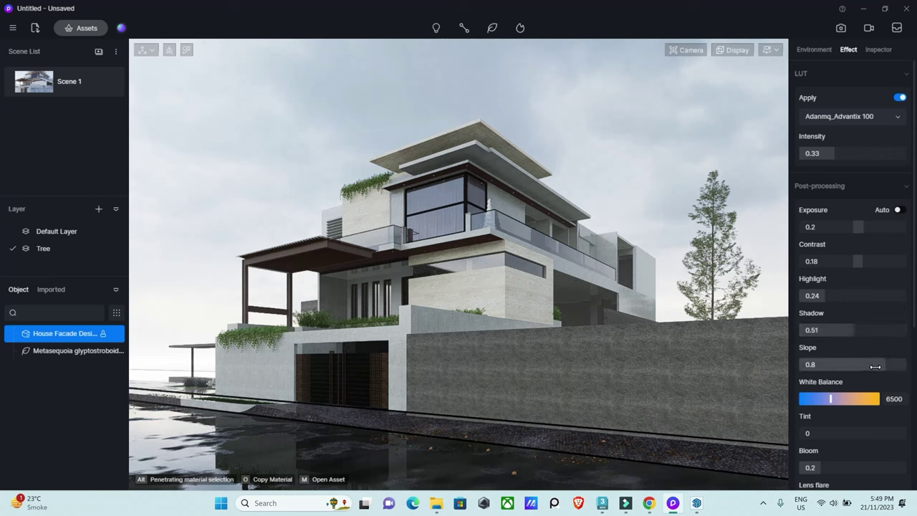
pyautogui.moveTo(882, 366); pyautogui.dragTo(880, 366)
pyautogui.moveTo(830, 399)
pyautogui.mouseDown()
pyautogui.moveTo(845, 398)
pyautogui.moveTo(830, 399)
pyautogui.mouseUp()
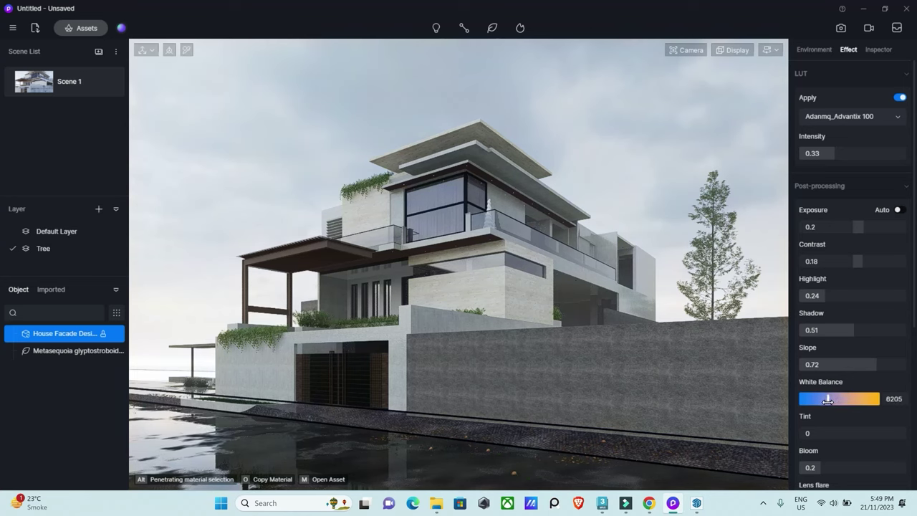
# - Set white balance to 6884, tint 0.08, bloom 0.57 and lens flare 0.6
pyautogui.moveTo(828, 400)
pyautogui.mouseDown()
pyautogui.moveTo(848, 400)
pyautogui.moveTo(835, 399)
pyautogui.mouseUp()
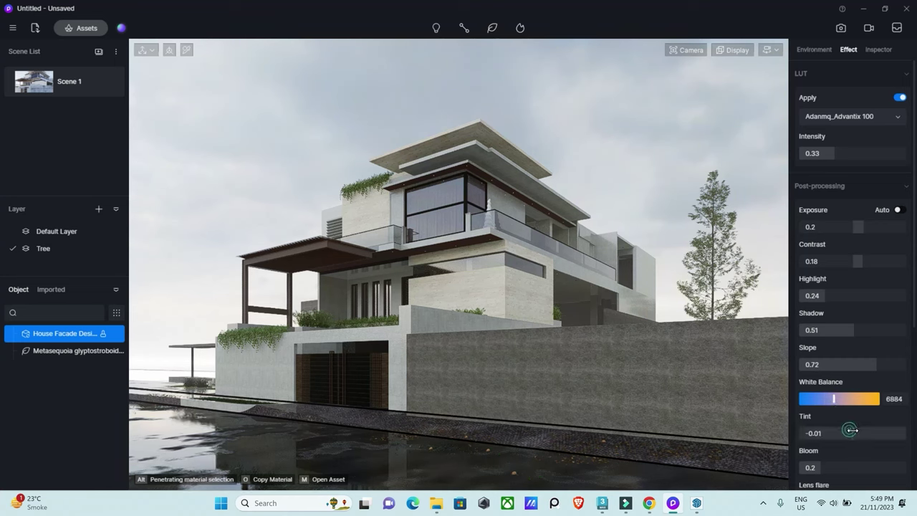
pyautogui.moveTo(849, 433)
pyautogui.mouseDown()
pyautogui.moveTo(824, 434)
pyautogui.moveTo(870, 433)
pyautogui.moveTo(855, 434)
pyautogui.mouseUp()
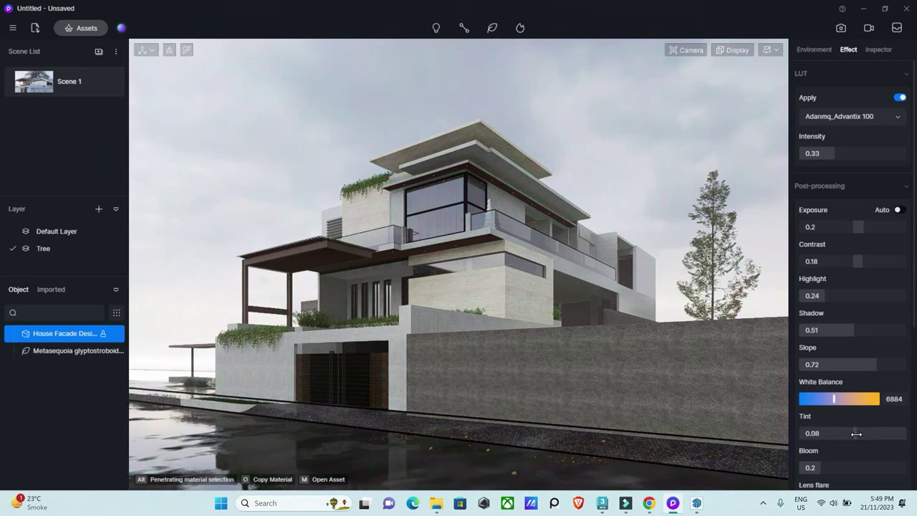
pyautogui.scroll(-1, 860, 433)
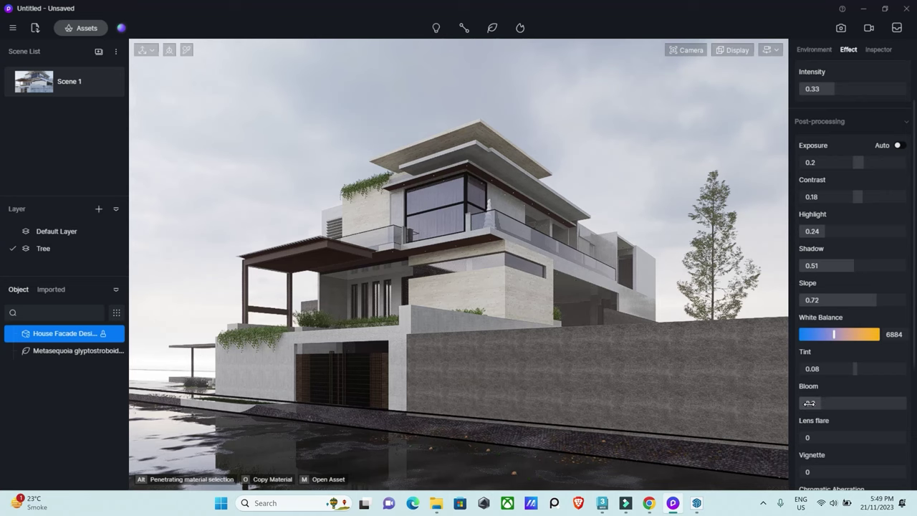
pyautogui.moveTo(821, 404); pyautogui.dragTo(904, 404)
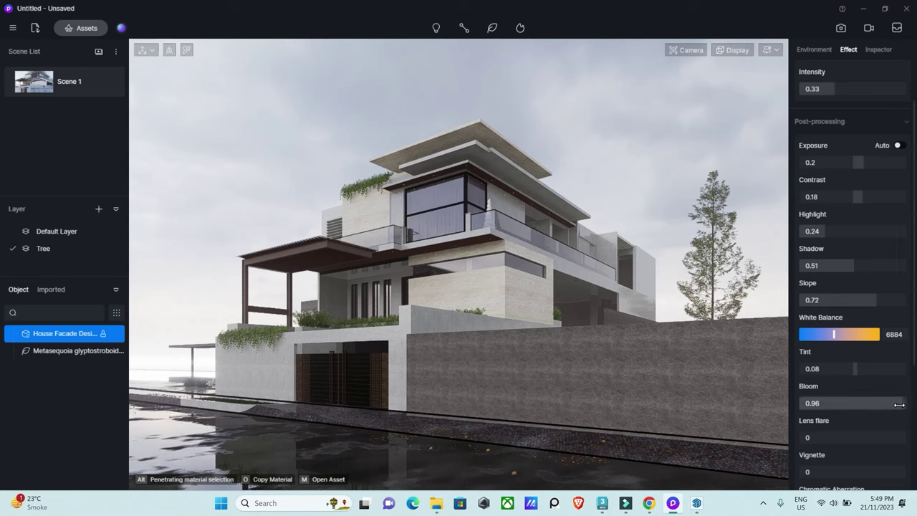
pyautogui.moveTo(898, 403); pyautogui.dragTo(861, 403)
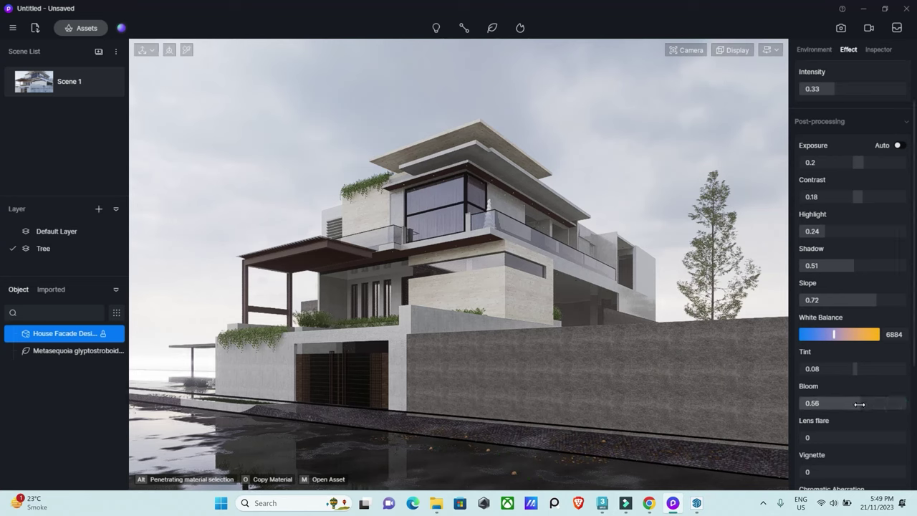
pyautogui.moveTo(804, 437)
pyautogui.mouseDown()
pyautogui.moveTo(881, 437)
pyautogui.moveTo(803, 438)
pyautogui.moveTo(869, 439)
pyautogui.mouseUp()
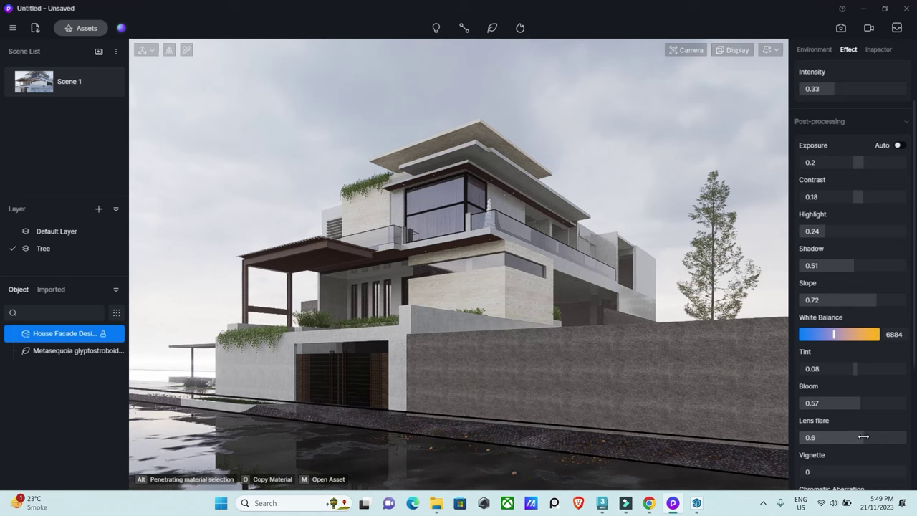
# - Add a 0.83 vignette, and try a chromatic aberration of 5 before removing it
pyautogui.scroll(-1, 861, 436)
pyautogui.moveTo(815, 442); pyautogui.dragTo(888, 442)
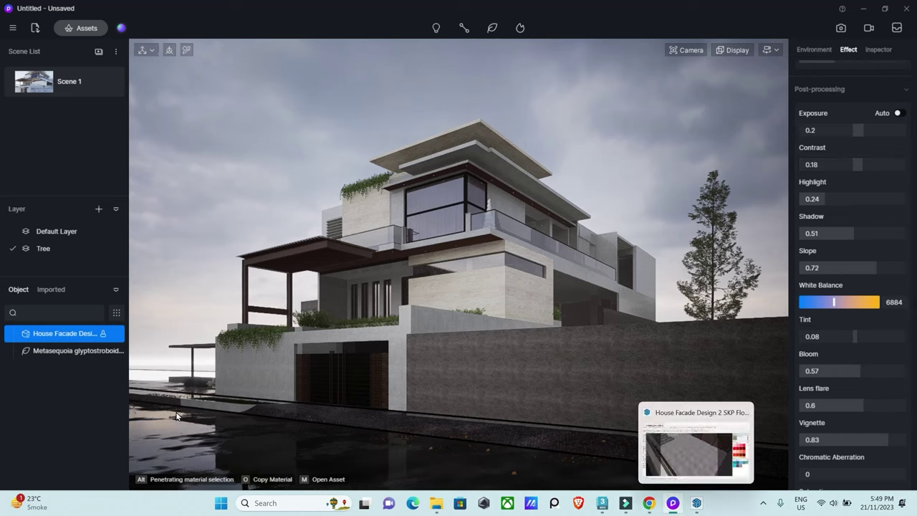
pyautogui.scroll(-1, 898, 460)
pyautogui.scroll(-1, 898, 460)
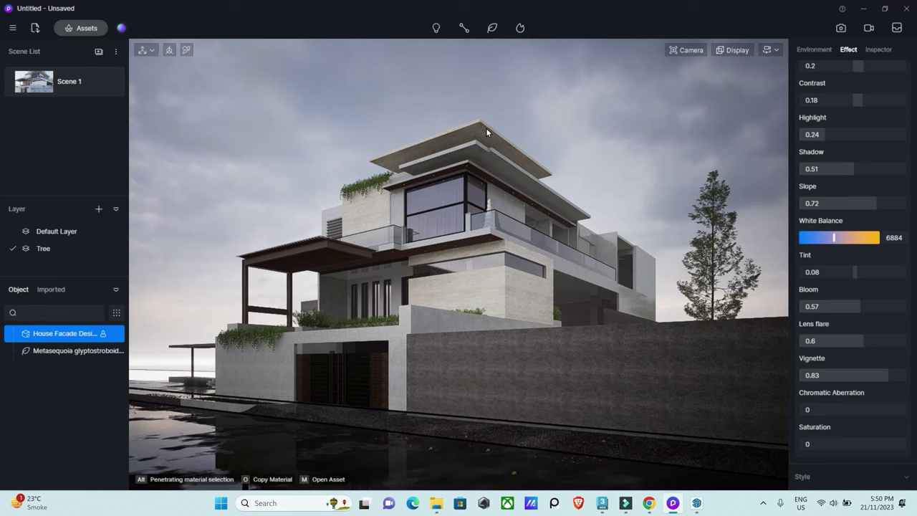
pyautogui.click(838, 409)
pyautogui.write('5')
pyautogui.press('Return')
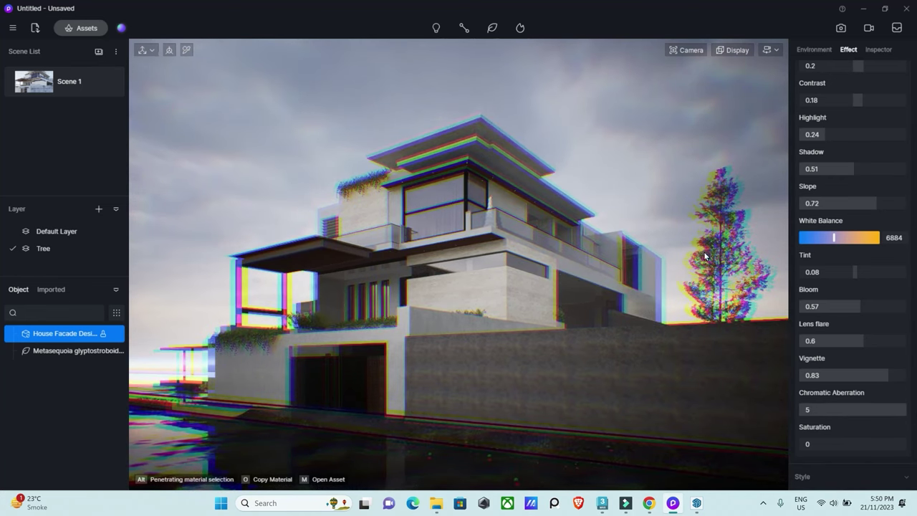
pyautogui.moveTo(898, 408); pyautogui.dragTo(564, 421)
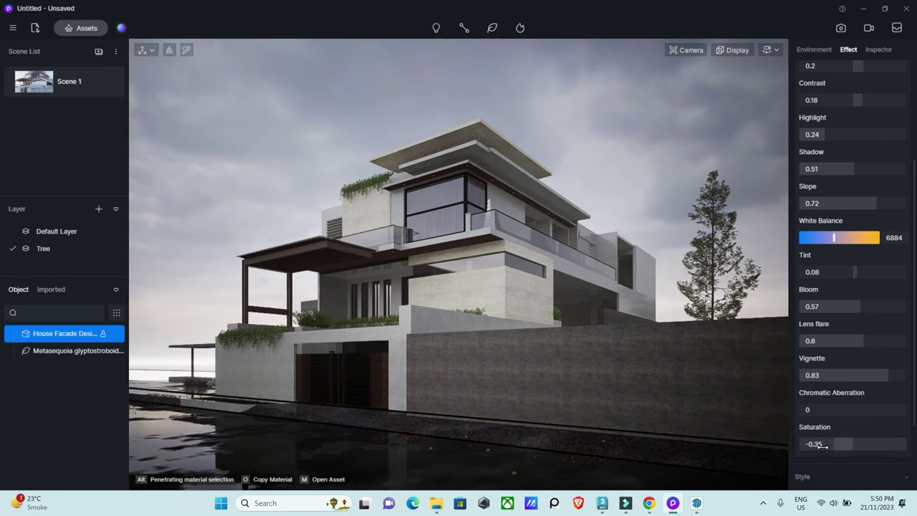
# - Lower the saturation slider to -0.06
pyautogui.moveTo(807, 444)
pyautogui.mouseDown()
pyautogui.moveTo(797, 446)
pyautogui.moveTo(905, 444)
pyautogui.moveTo(850, 448)
pyautogui.mouseUp()
pyautogui.moveTo(849, 447); pyautogui.dragTo(851, 447)
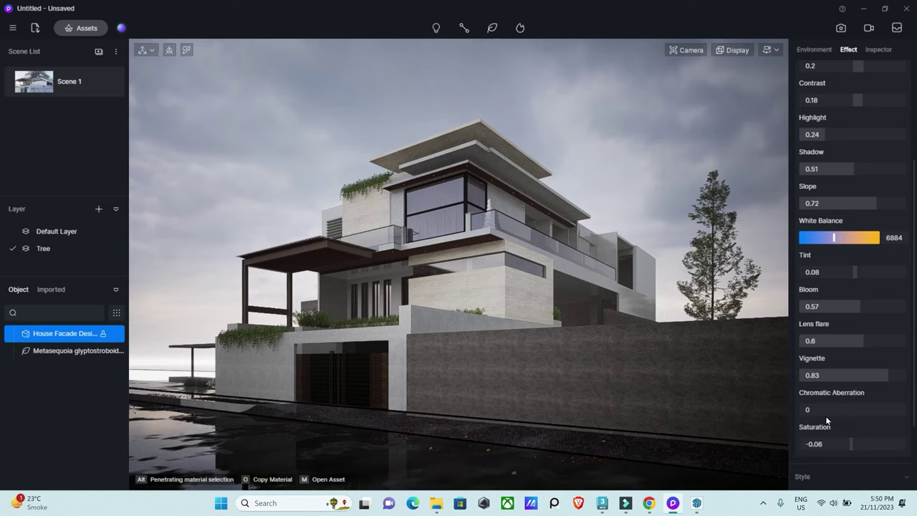
pyautogui.scroll(-1, 913, 414)
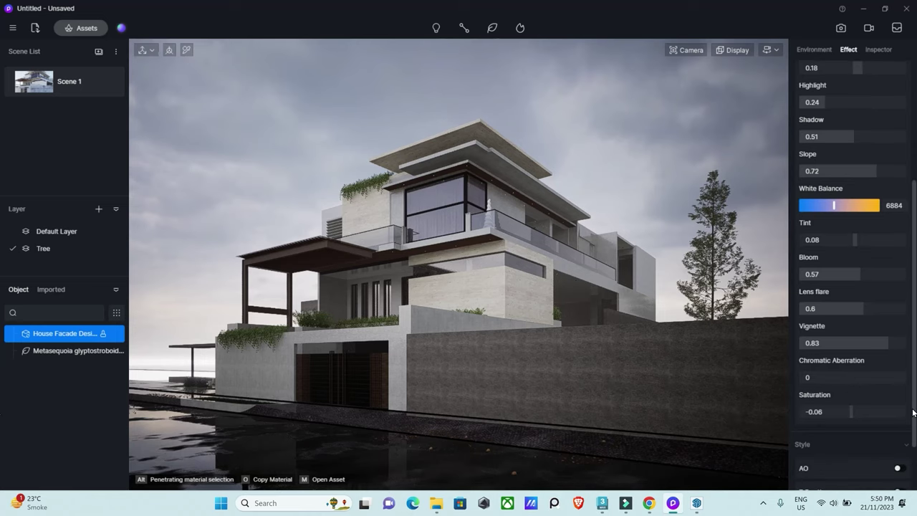
pyautogui.scroll(2, 894, 427)
pyautogui.scroll(4, 894, 422)
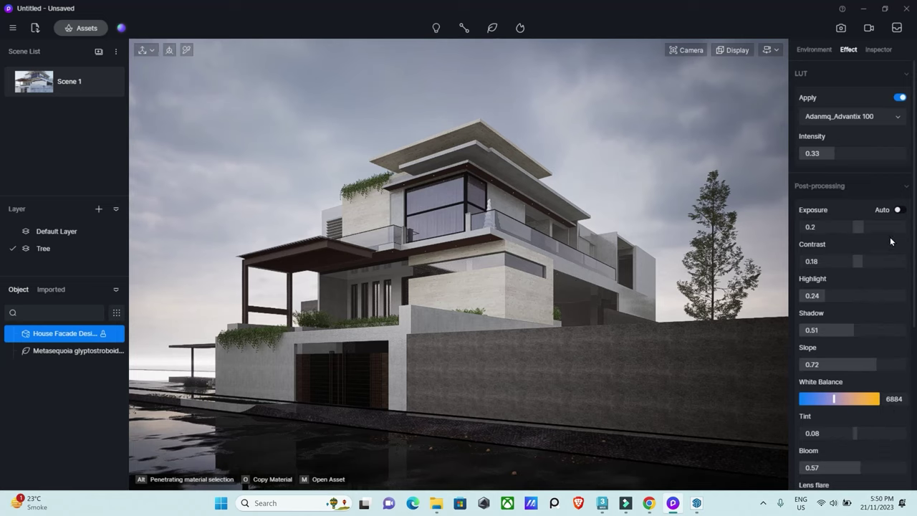
pyautogui.click(905, 186)
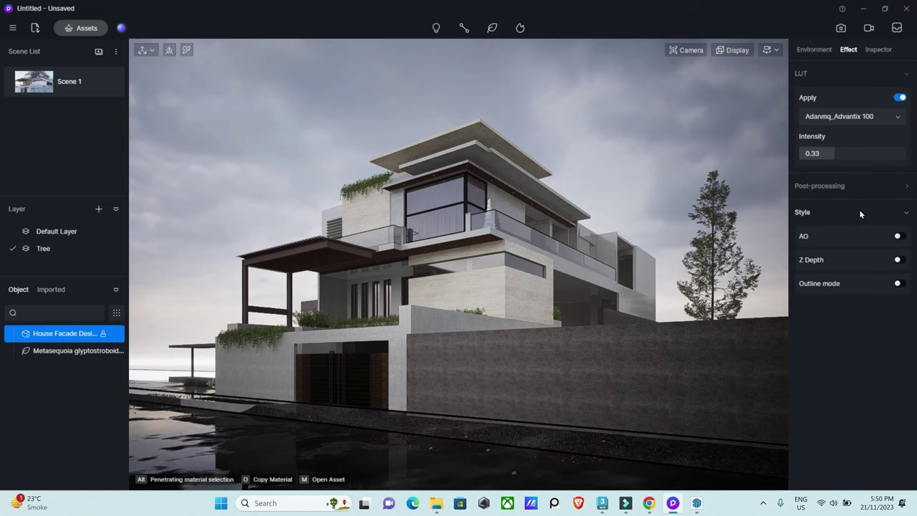
pyautogui.click(898, 237)
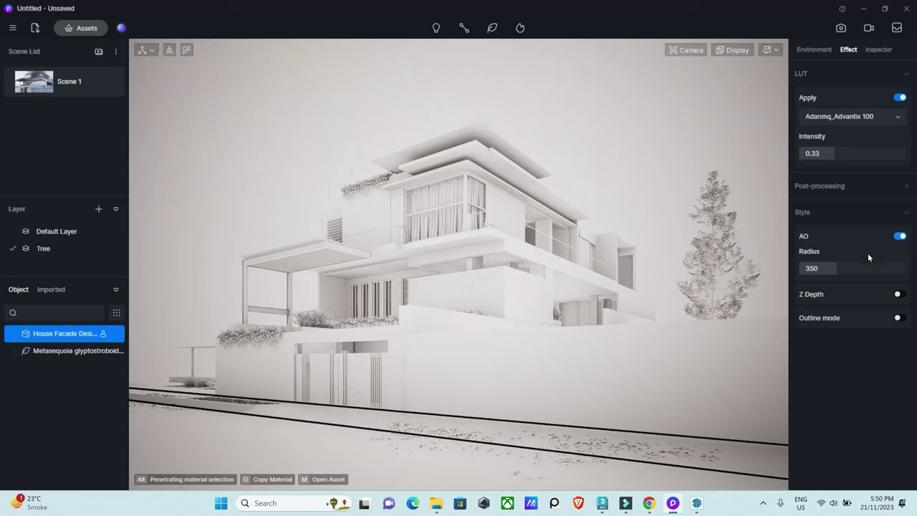
pyautogui.moveTo(836, 267)
pyautogui.mouseDown()
pyautogui.moveTo(872, 268)
pyautogui.moveTo(828, 268)
pyautogui.moveTo(867, 268)
pyautogui.mouseUp()
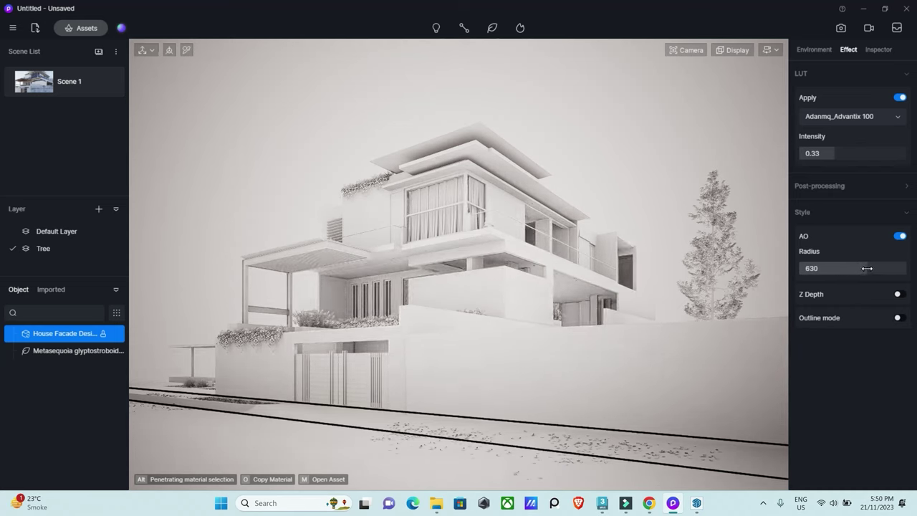
pyautogui.click(898, 236)
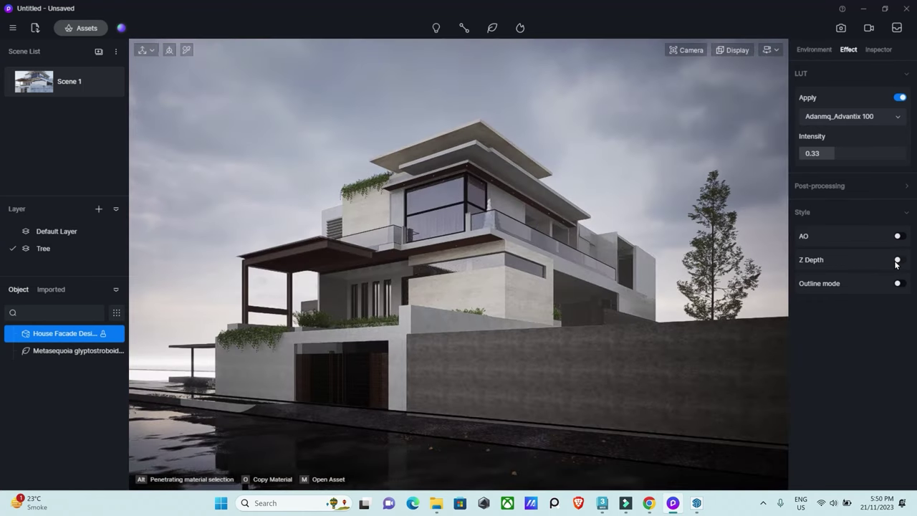
pyautogui.click(899, 260)
pyautogui.moveTo(895, 276); pyautogui.dragTo(805, 284)
pyautogui.click(826, 283)
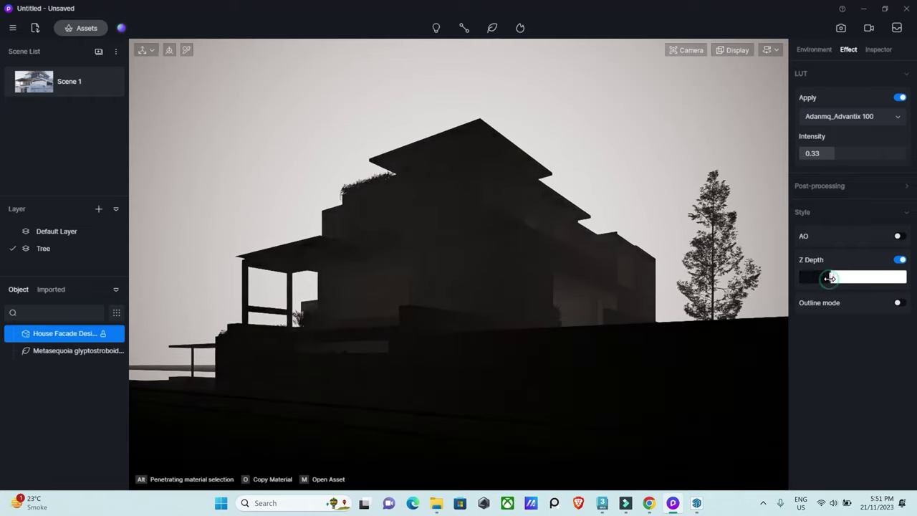
pyautogui.moveTo(829, 277)
pyautogui.mouseDown()
pyautogui.moveTo(852, 277)
pyautogui.moveTo(807, 277)
pyautogui.mouseUp()
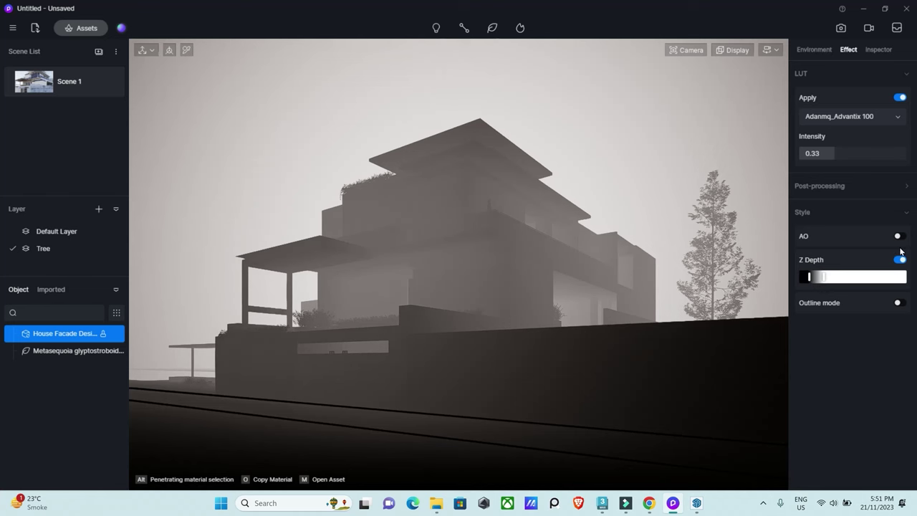
pyautogui.click(899, 303)
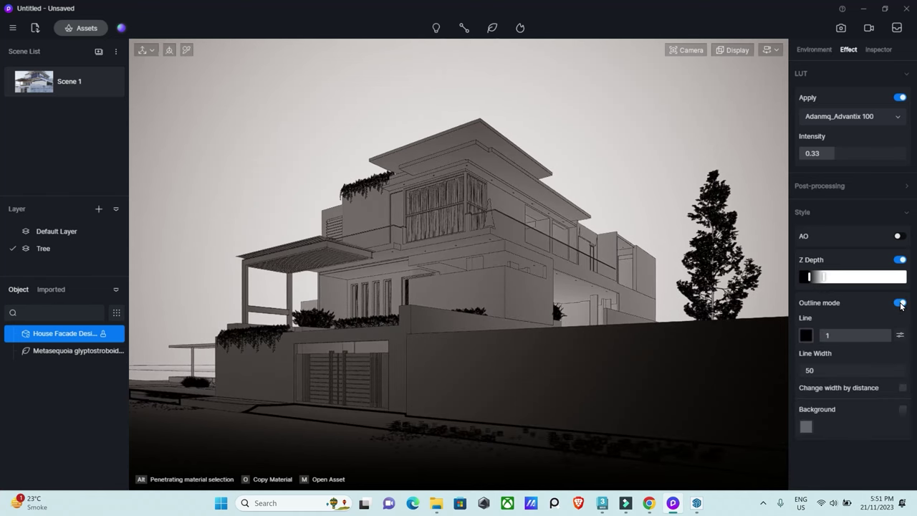
pyautogui.click(901, 262)
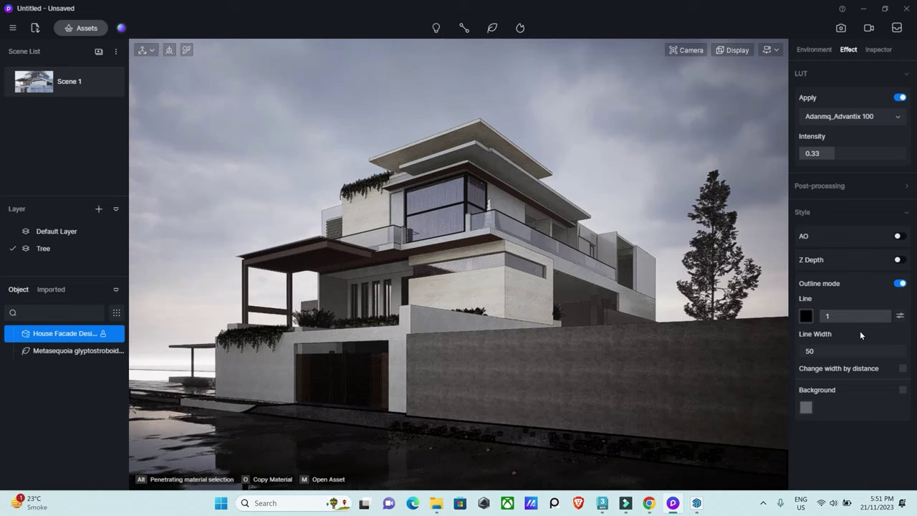
pyautogui.click(899, 283)
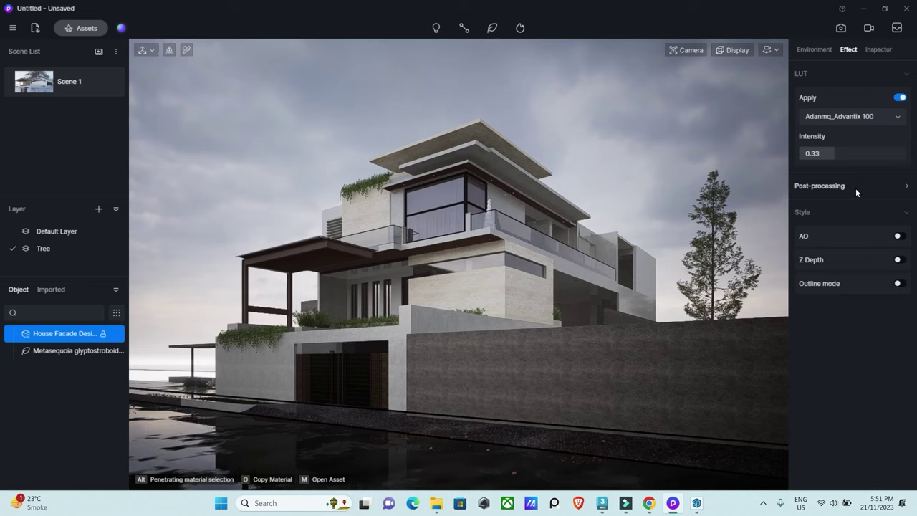
# - Review the Environment settings and available light types, then switch to the SketchUp model
pyautogui.click(881, 49)
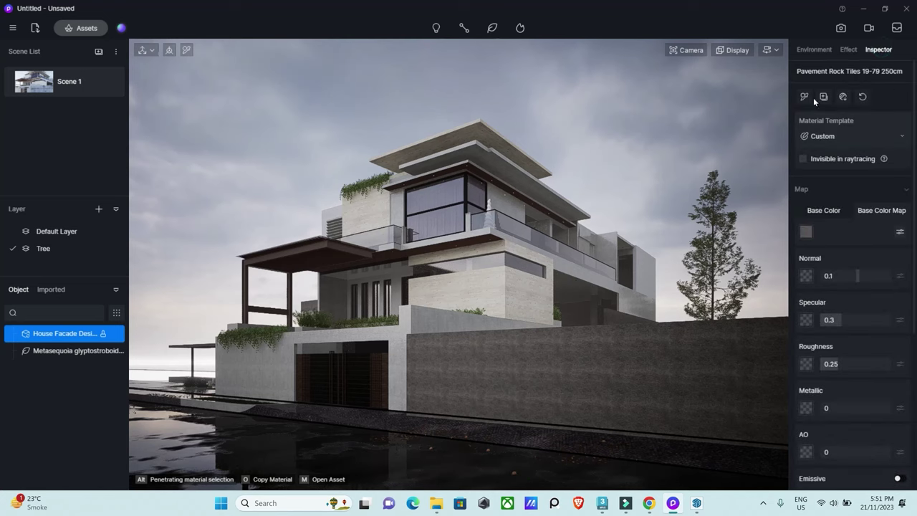
pyautogui.click(828, 51)
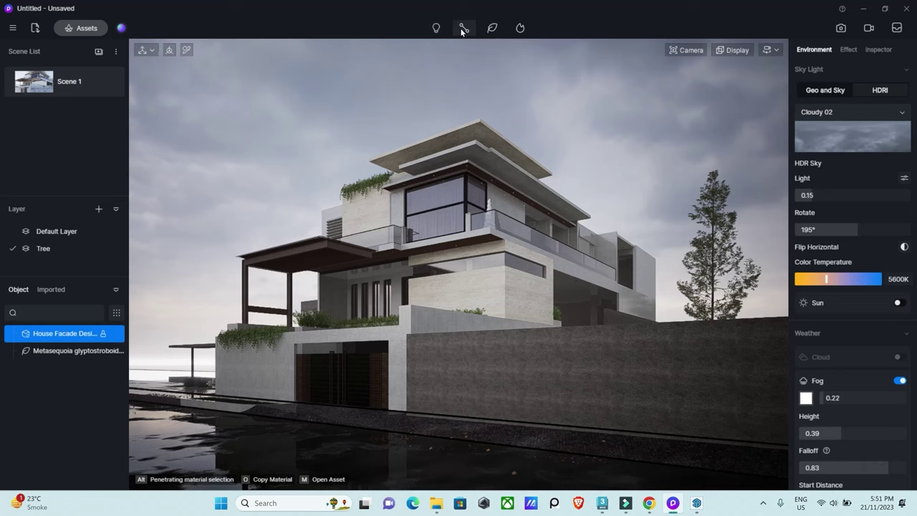
pyautogui.click(436, 28)
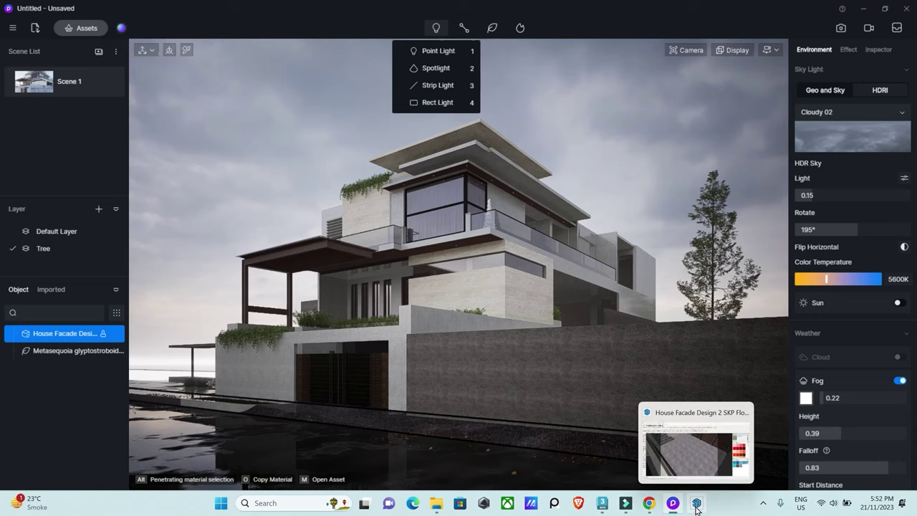
pyautogui.click(688, 470)
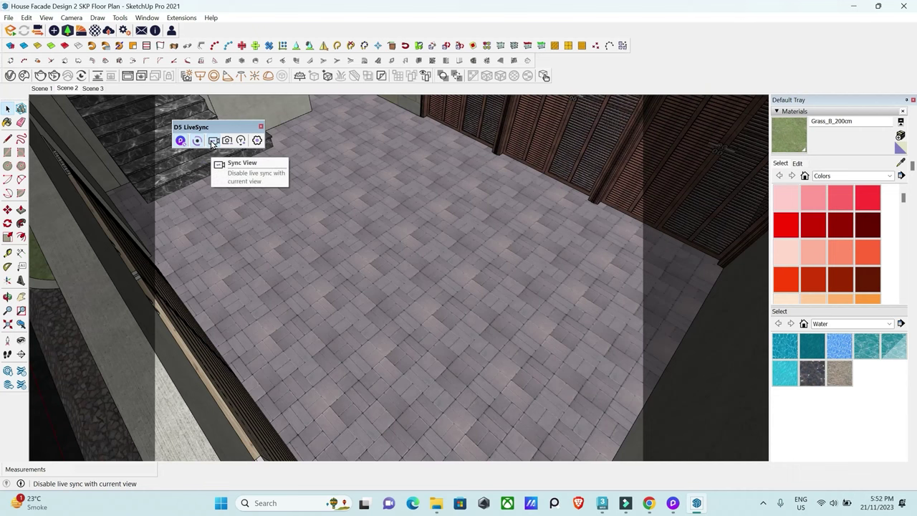
# - Return to the SketchUp model and switch to the saved street-level view of the house
pyautogui.scroll(-2, 365, 411)
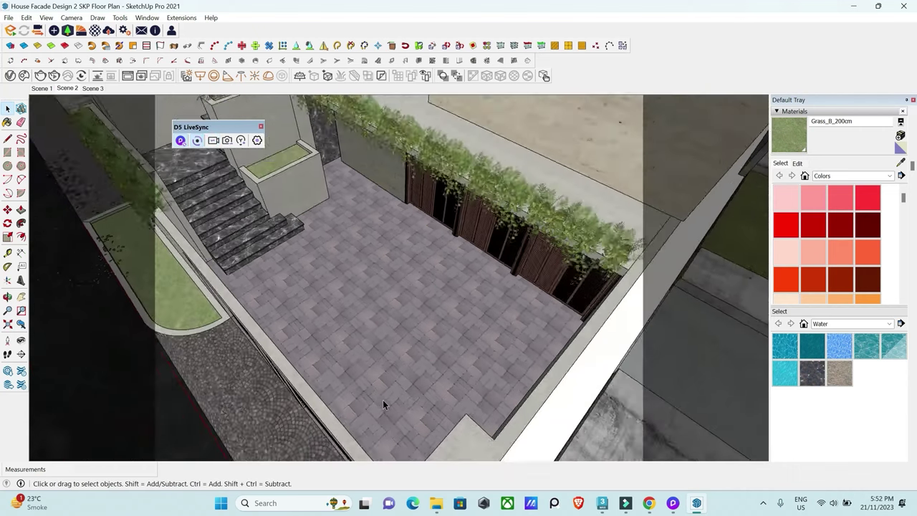
pyautogui.scroll(-3, 382, 399)
pyautogui.scroll(-2, 420, 388)
pyautogui.scroll(-2, 420, 388)
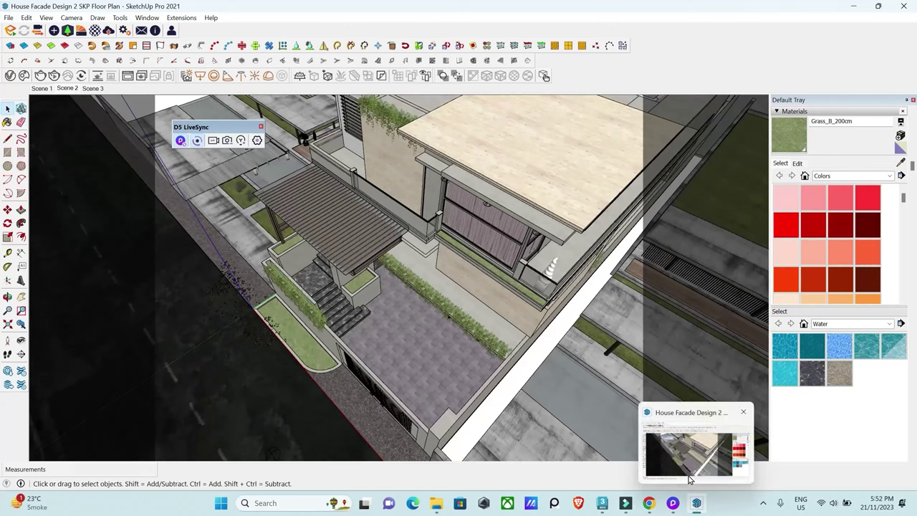
pyautogui.click(672, 505)
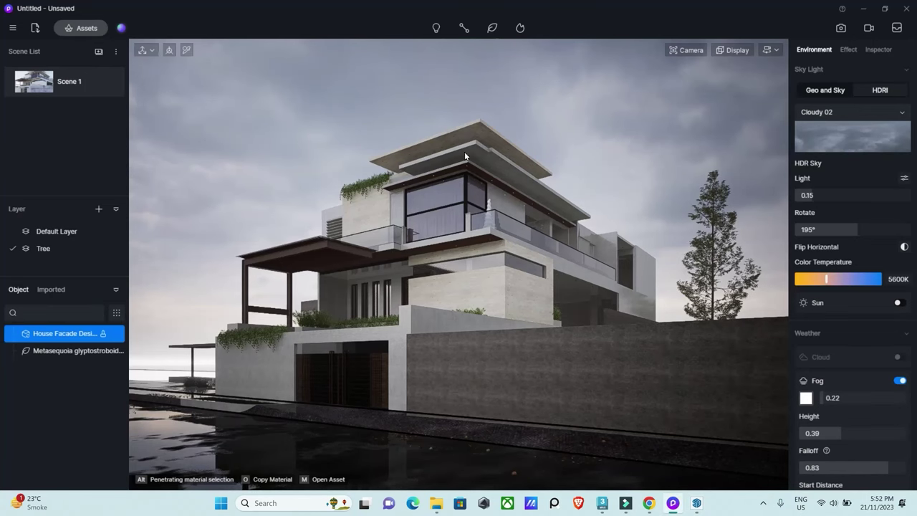
pyautogui.moveTo(696, 502)
pyautogui.click(672, 466)
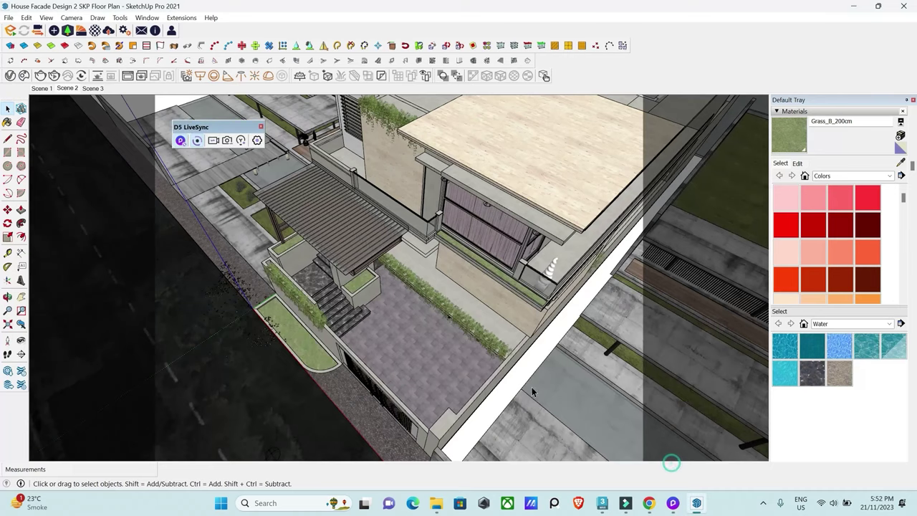
pyautogui.moveTo(458, 366); pyautogui.dragTo(358, 246, button='middle')
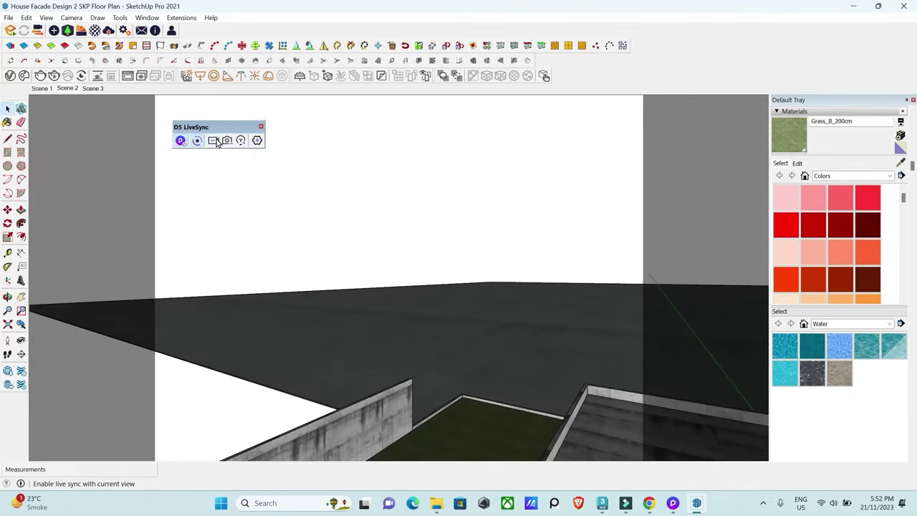
pyautogui.press('pagedown')
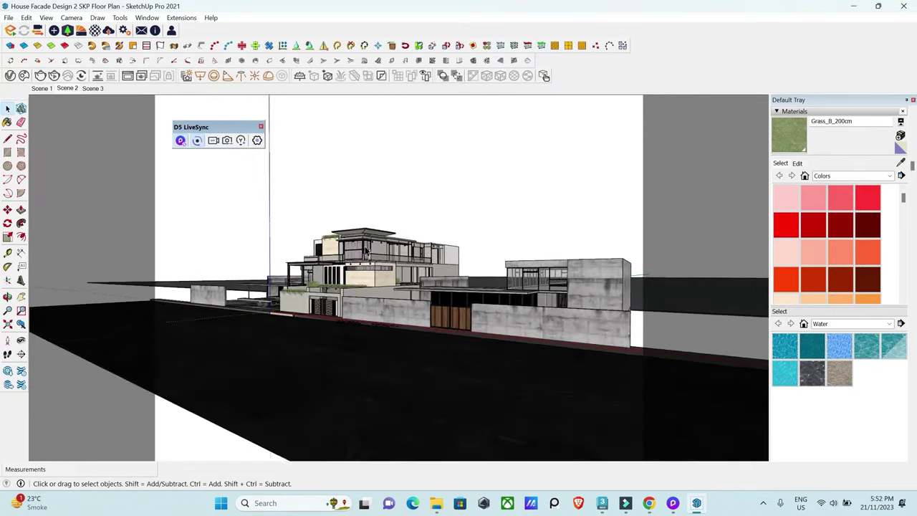
# - Show the D5 Light toolbar and open the pendant lamp's inner fixture for editing
pyautogui.rightClick(700, 30)
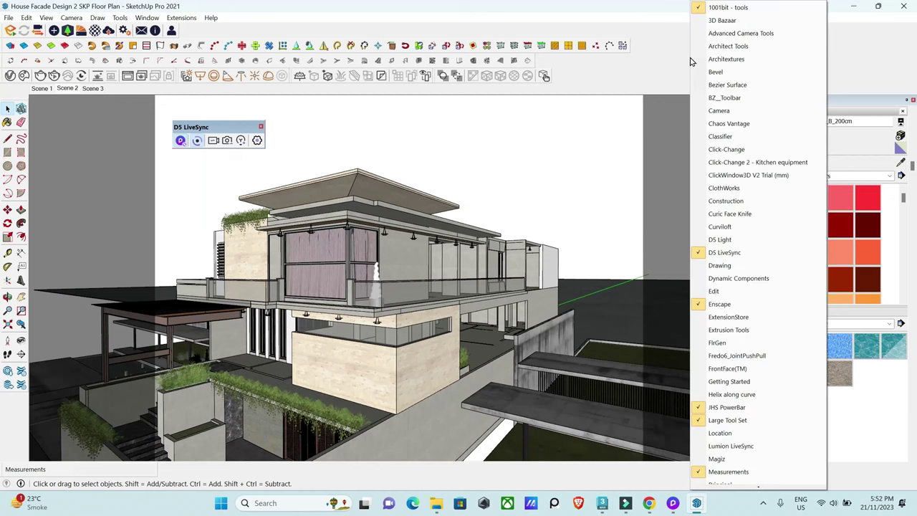
pyautogui.click(723, 240)
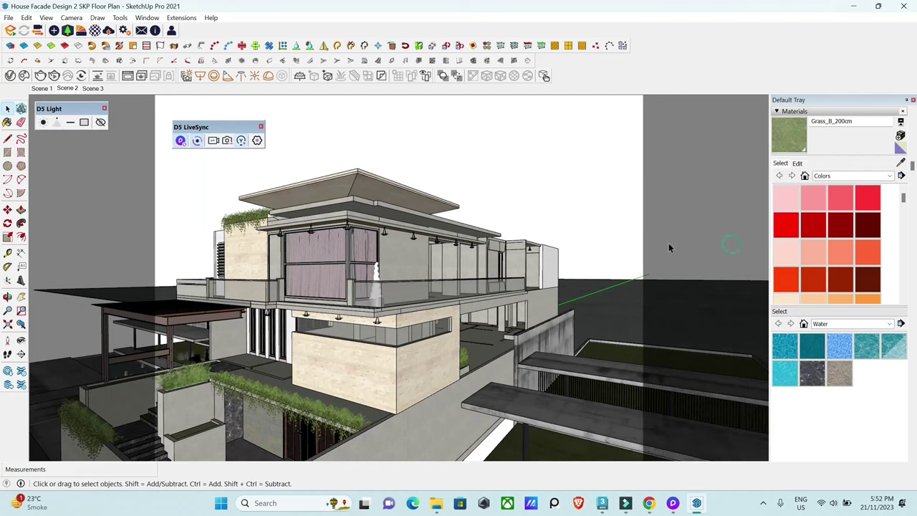
pyautogui.scroll(2, 406, 219)
pyautogui.scroll(3, 387, 219)
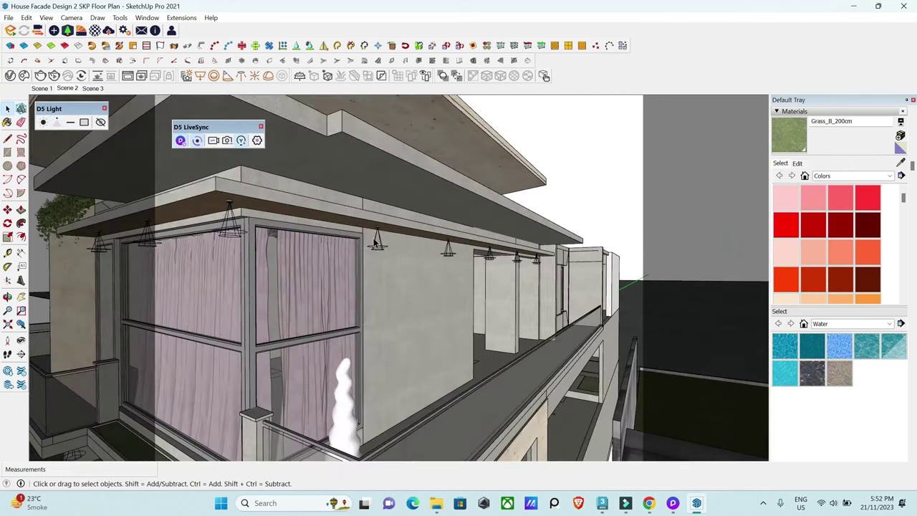
pyautogui.scroll(3, 351, 218)
pyautogui.scroll(2, 362, 214)
pyautogui.scroll(2, 376, 209)
pyautogui.doubleClick(378, 218)
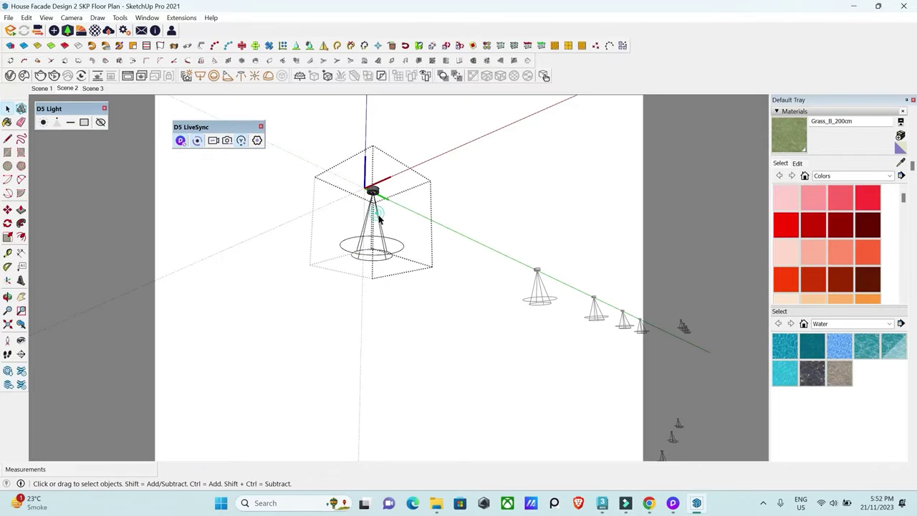
pyautogui.doubleClick(378, 218)
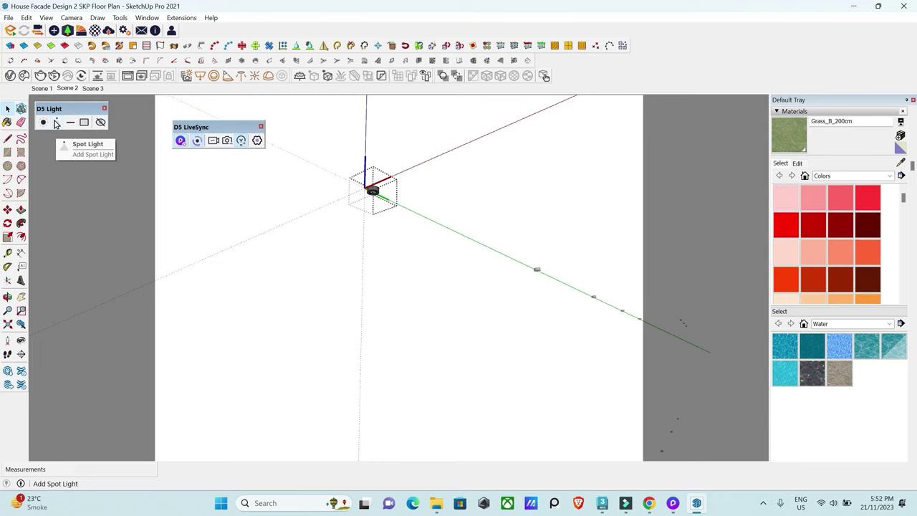
# - Place a D5 spot light at the lamp fixture with its cone aimed straight down
pyautogui.scroll(2, 372, 197)
pyautogui.scroll(2, 368, 194)
pyautogui.scroll(-2, 371, 199)
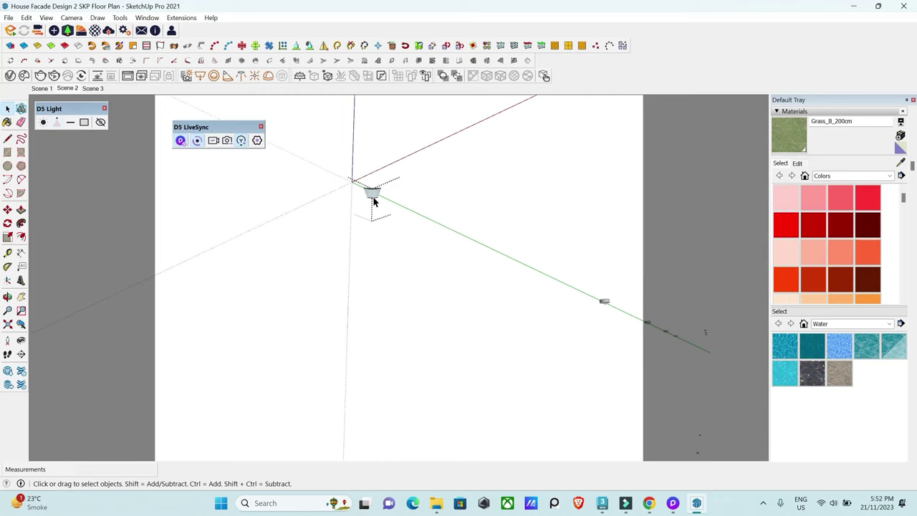
pyautogui.moveTo(373, 202); pyautogui.dragTo(374, 155, button='middle')
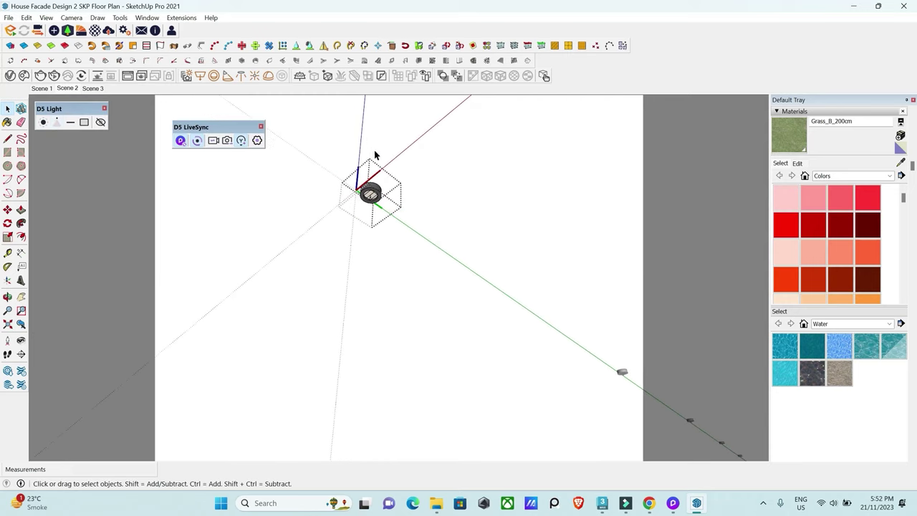
pyautogui.press('l')
pyautogui.click(368, 197)
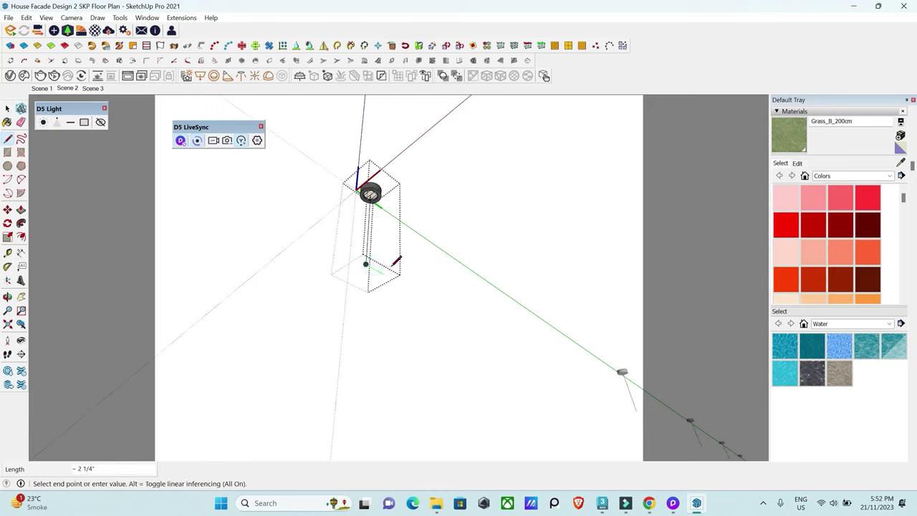
pyautogui.click(58, 123)
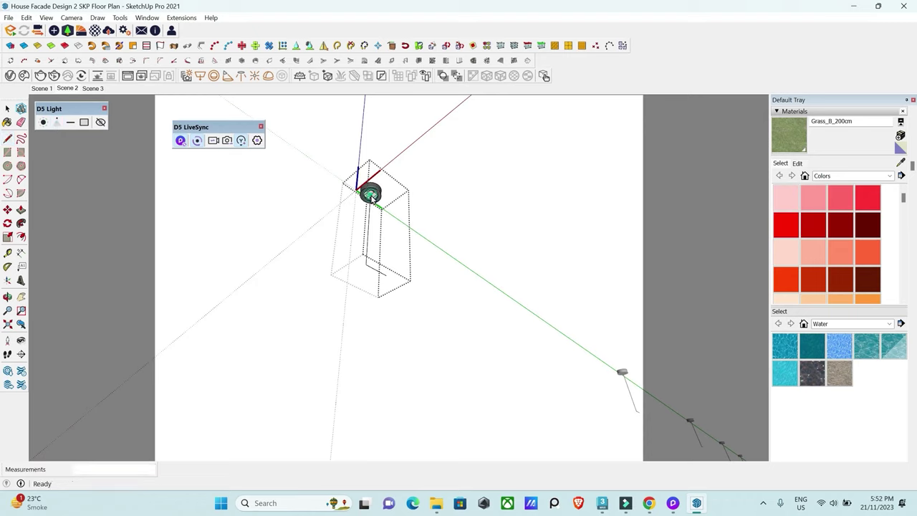
pyautogui.click(371, 198)
pyautogui.click(371, 233)
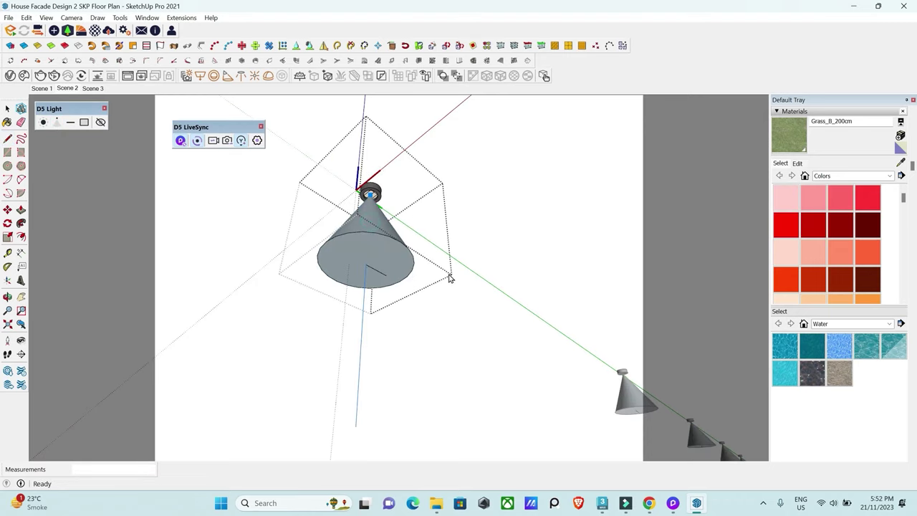
pyautogui.click(681, 497)
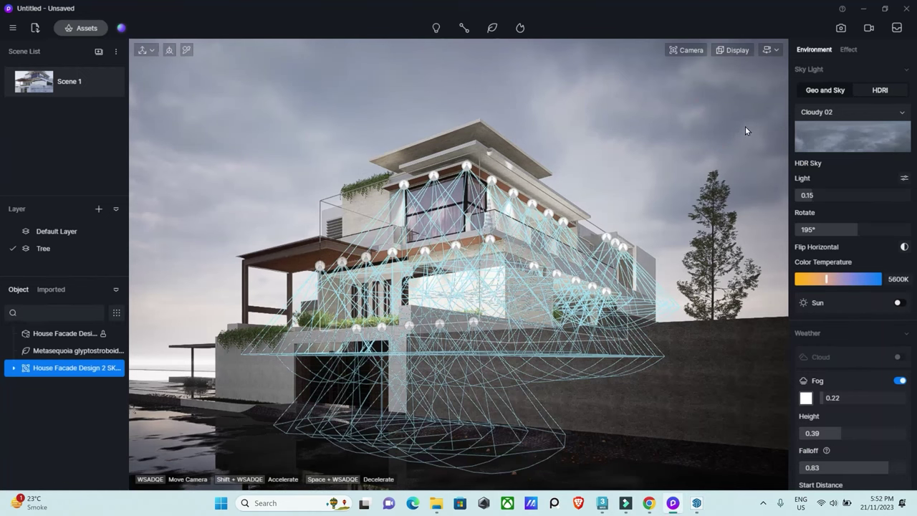
# - Set the Environment HDR Sky Light brightness to 0.25
pyautogui.doubleClick(876, 195)
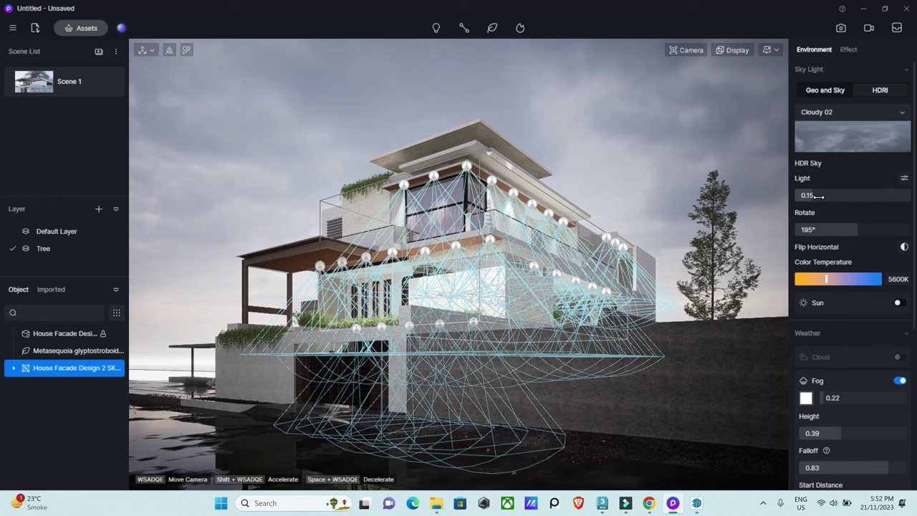
pyautogui.write('0.4')
pyautogui.press('Return')
pyautogui.moveTo(840, 196)
pyautogui.mouseDown()
pyautogui.moveTo(792, 204)
pyautogui.moveTo(825, 196)
pyautogui.mouseUp()
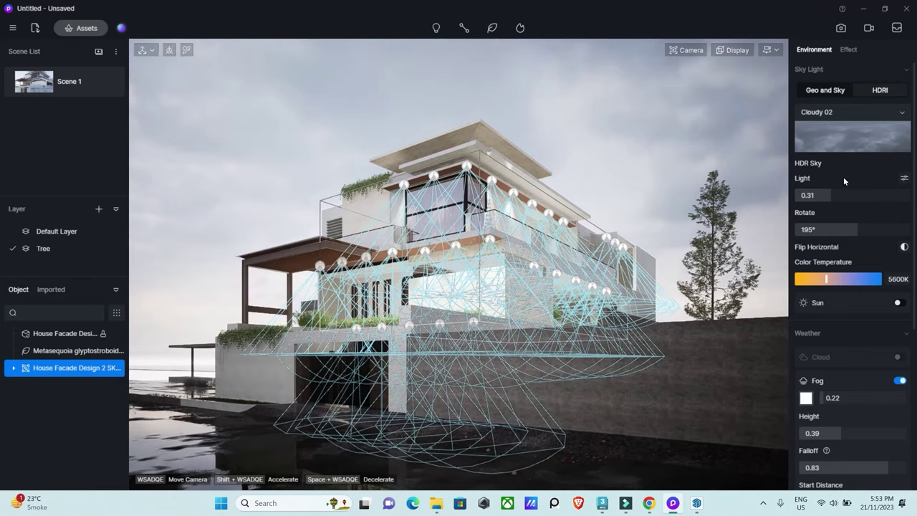
pyautogui.moveTo(825, 196); pyautogui.dragTo(822, 196)
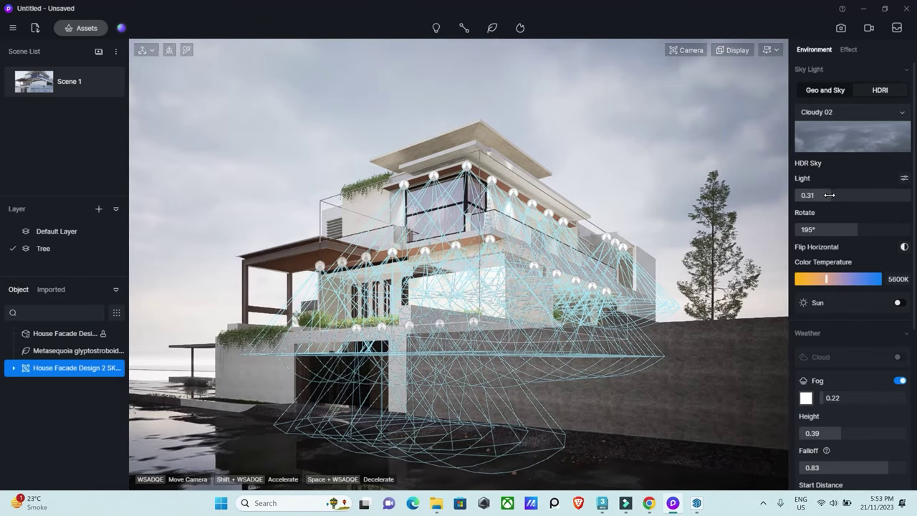
# - Select the light-coloured wall plate surface, then clear the selection
pyautogui.click(466, 167)
pyautogui.click(466, 167)
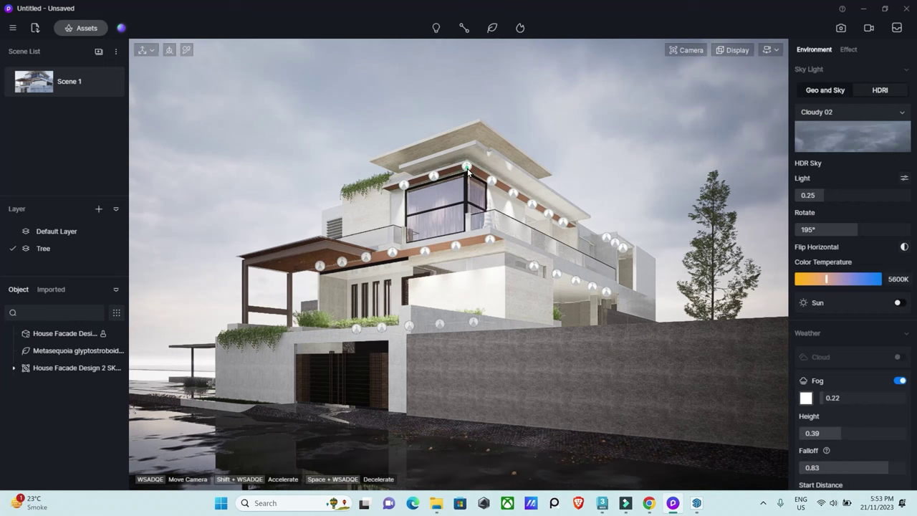
pyautogui.click(469, 177)
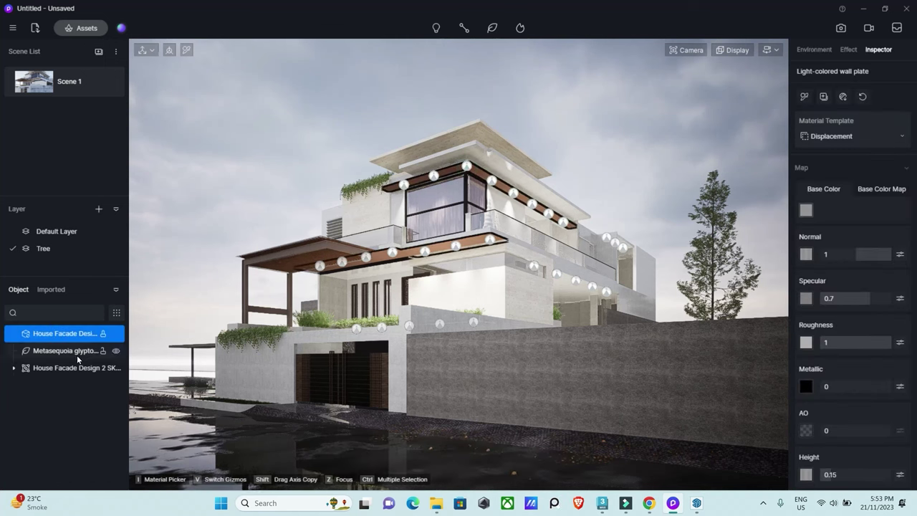
pyautogui.moveTo(672, 503)
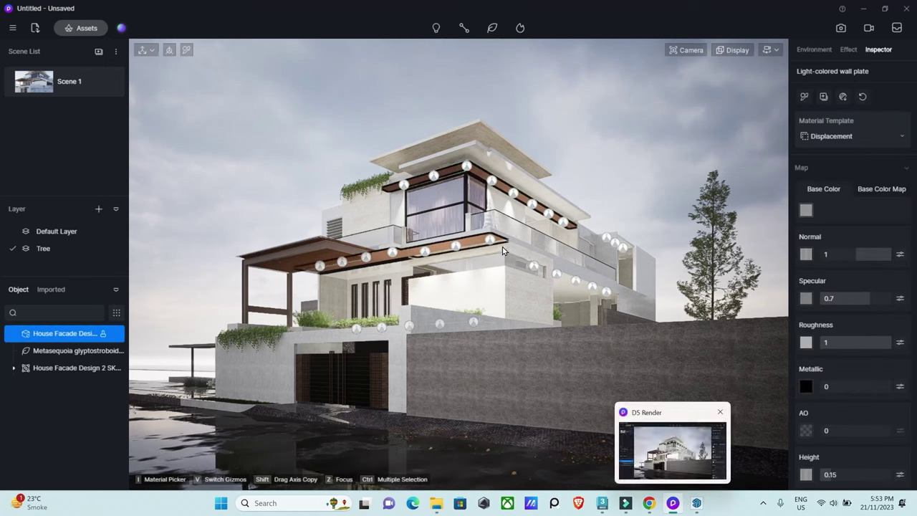
pyautogui.moveTo(491, 244); pyautogui.dragTo(491, 244, button='right')
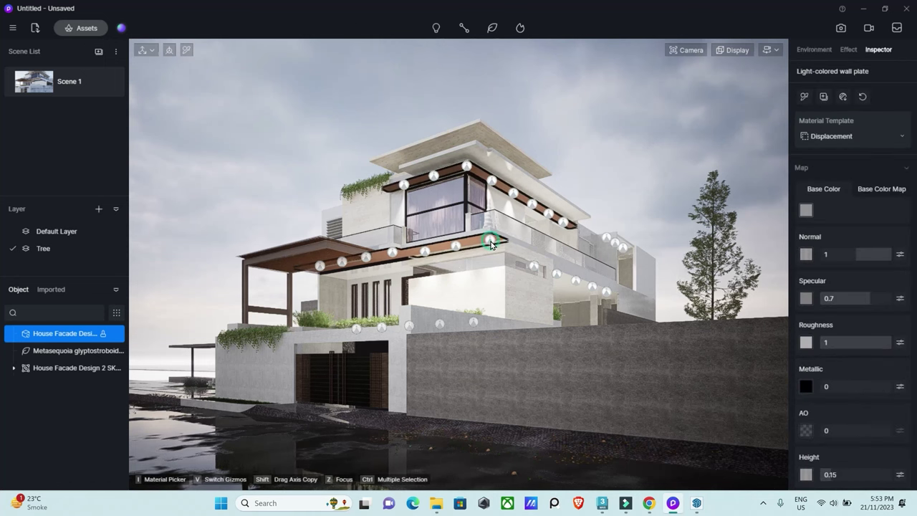
pyautogui.press('Escape')
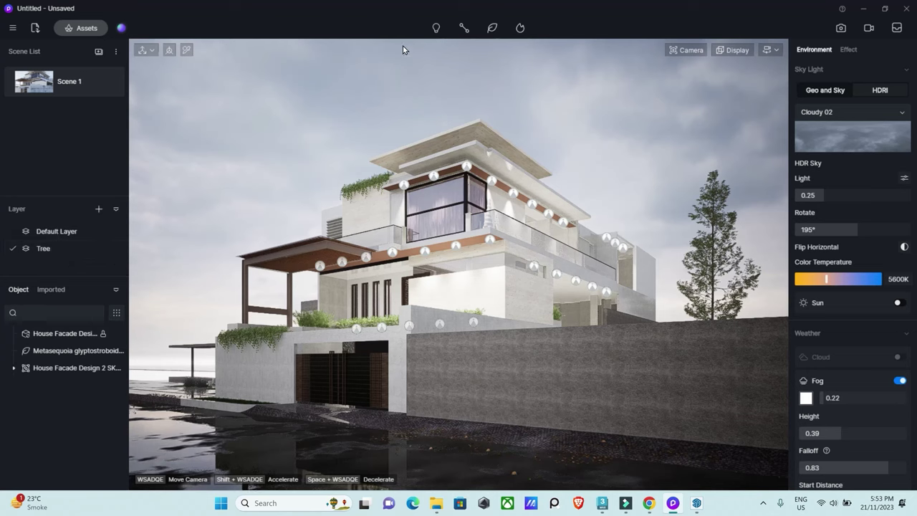
# - Fly the camera under the wooden overhang and select the group of spot lights
pyautogui.click(13, 27)
pyautogui.moveTo(24, 50)
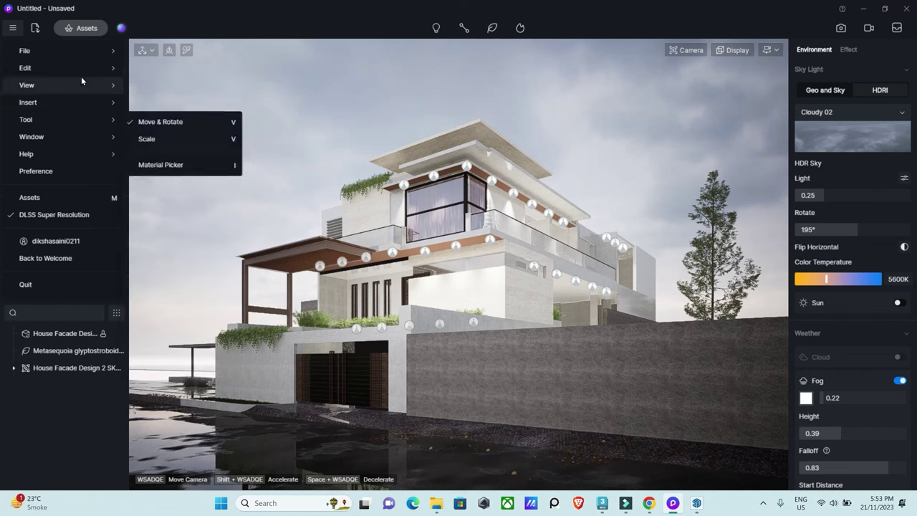
pyautogui.moveTo(25, 120)
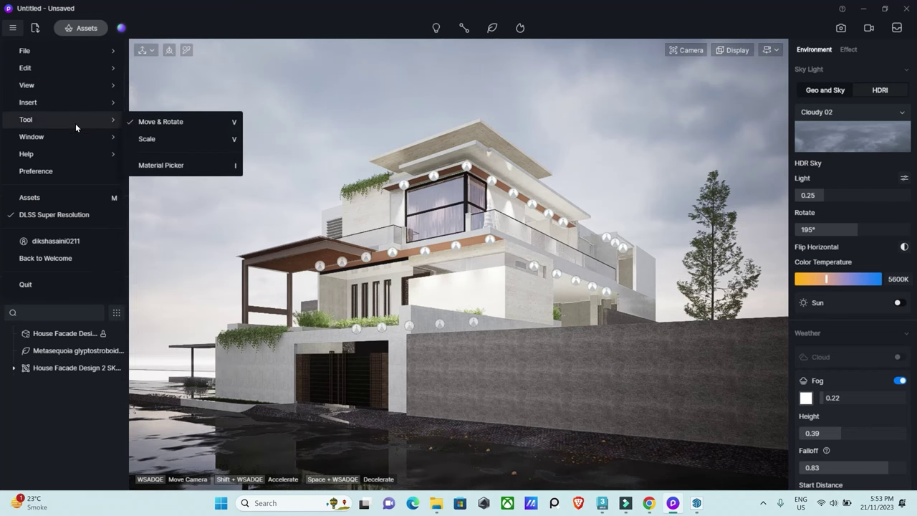
pyautogui.moveTo(530, 237); pyautogui.dragTo(518, 307, button='right')
pyautogui.scroll(3, 518, 312)
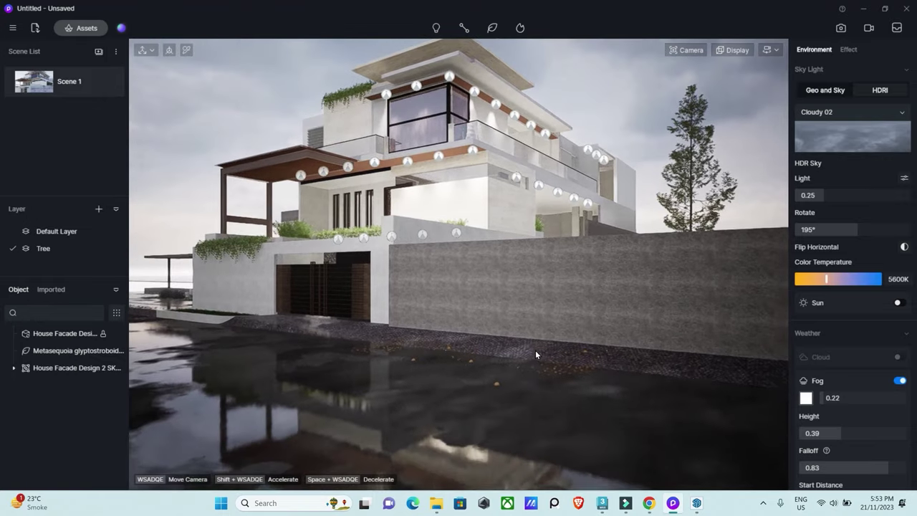
pyautogui.scroll(5, 537, 333)
pyautogui.scroll(3, 532, 154)
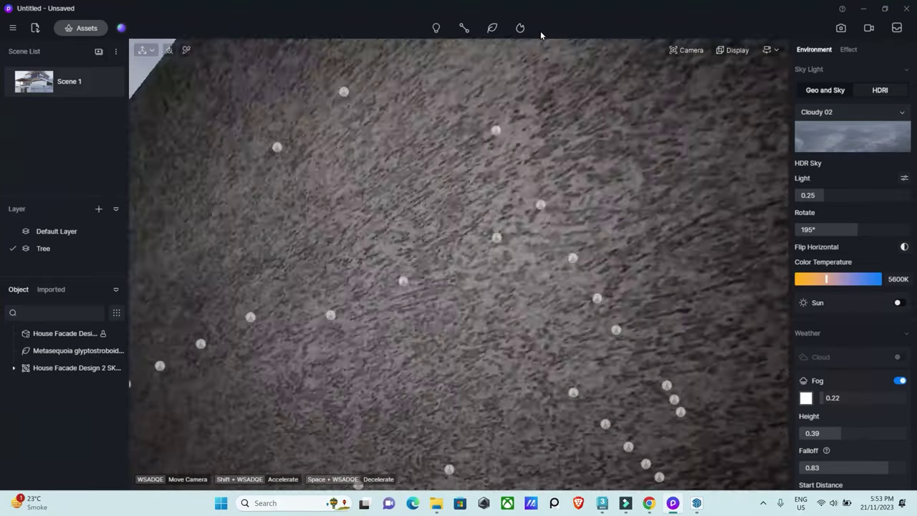
pyautogui.scroll(3, 540, 129)
pyautogui.moveTo(538, 227); pyautogui.dragTo(532, 158, button='right')
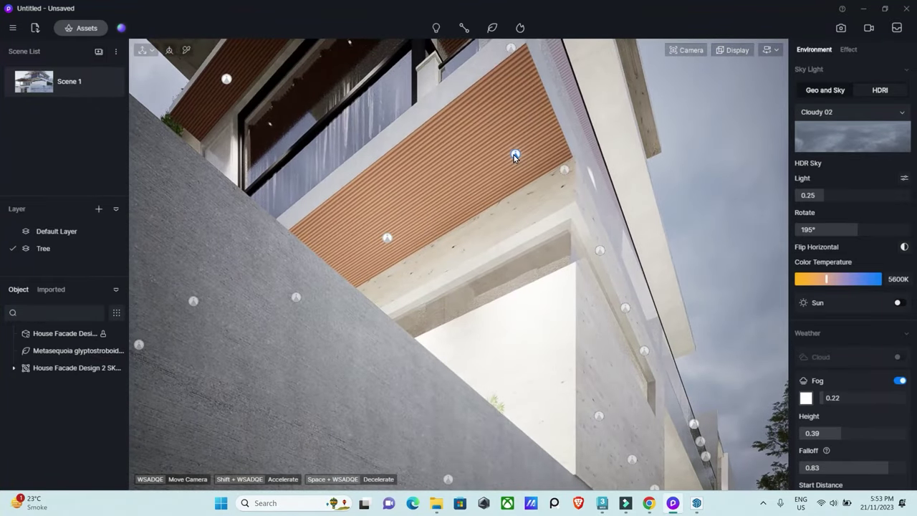
pyautogui.click(515, 156)
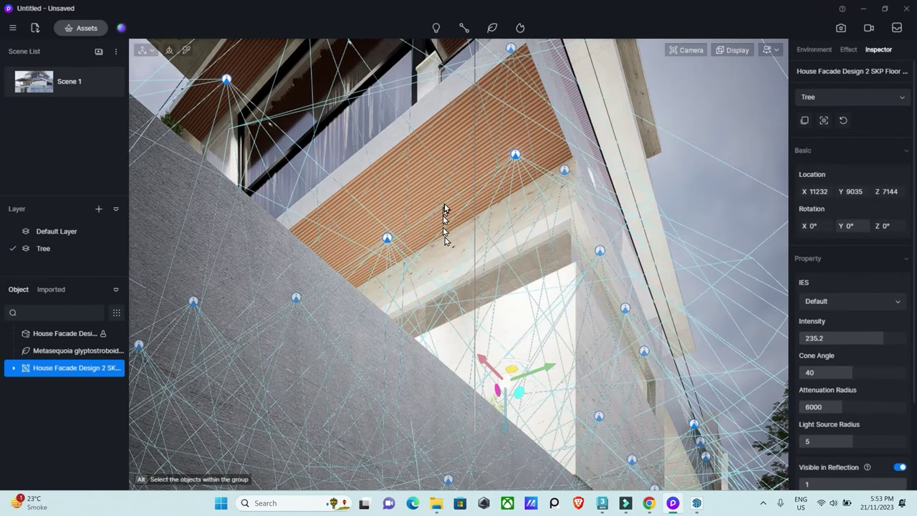
# - In Scene 1, set spot lights to intensity 240, cone 12.8, attenuation 2558, source radius 6.2, 4800 K
pyautogui.moveTo(444, 219); pyautogui.dragTo(437, 308, button='right')
pyautogui.click(65, 77)
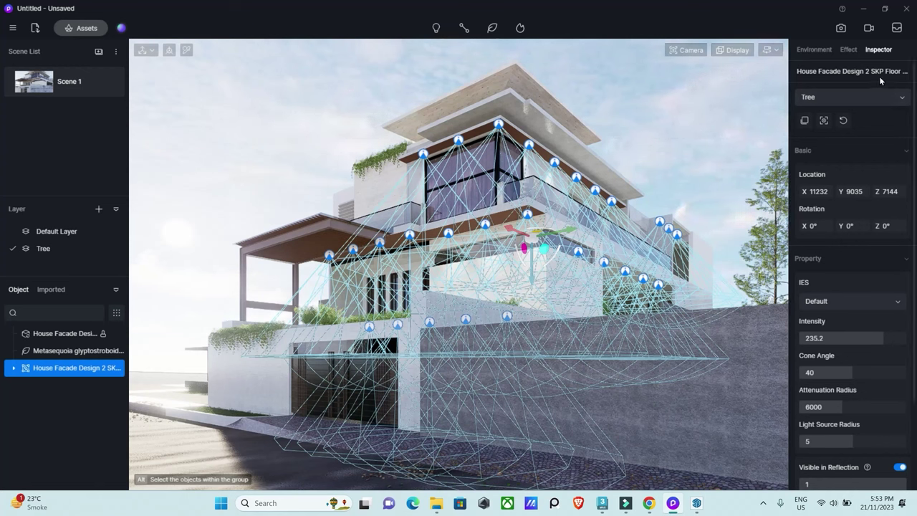
pyautogui.moveTo(884, 336)
pyautogui.mouseDown()
pyautogui.moveTo(912, 338)
pyautogui.moveTo(614, 346)
pyautogui.mouseUp()
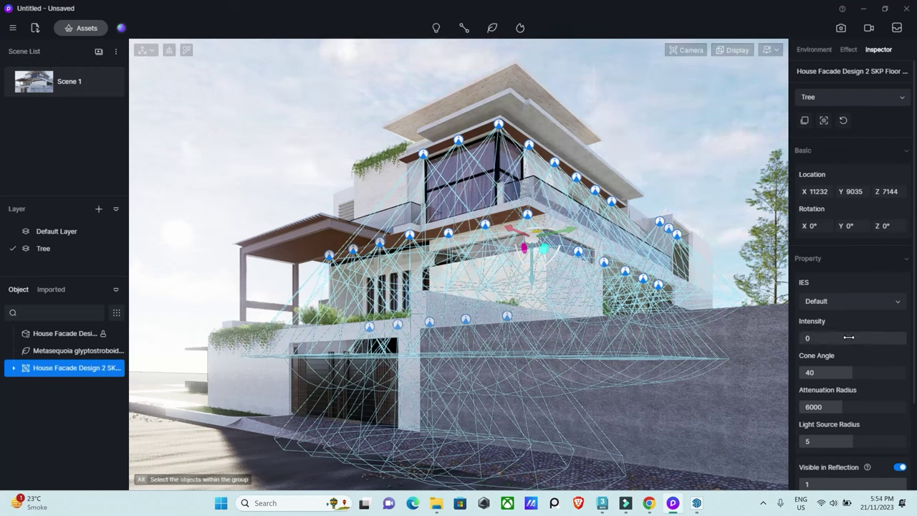
pyautogui.moveTo(823, 338)
pyautogui.mouseDown()
pyautogui.moveTo(893, 340)
pyautogui.moveTo(883, 339)
pyautogui.mouseUp()
pyautogui.moveTo(854, 375)
pyautogui.mouseDown()
pyautogui.moveTo(786, 374)
pyautogui.moveTo(816, 373)
pyautogui.mouseUp()
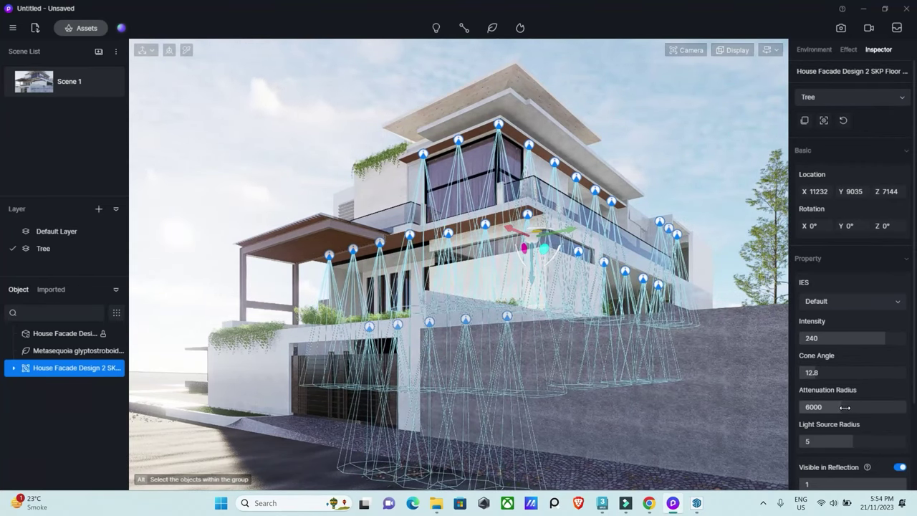
pyautogui.moveTo(845, 407); pyautogui.dragTo(814, 407)
pyautogui.moveTo(860, 439); pyautogui.dragTo(866, 439)
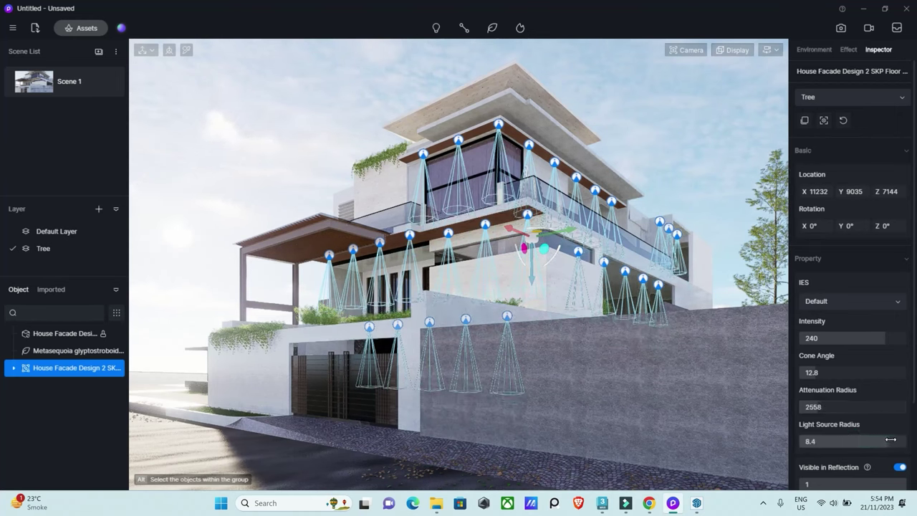
pyautogui.scroll(-1, 868, 437)
pyautogui.scroll(-1, 867, 434)
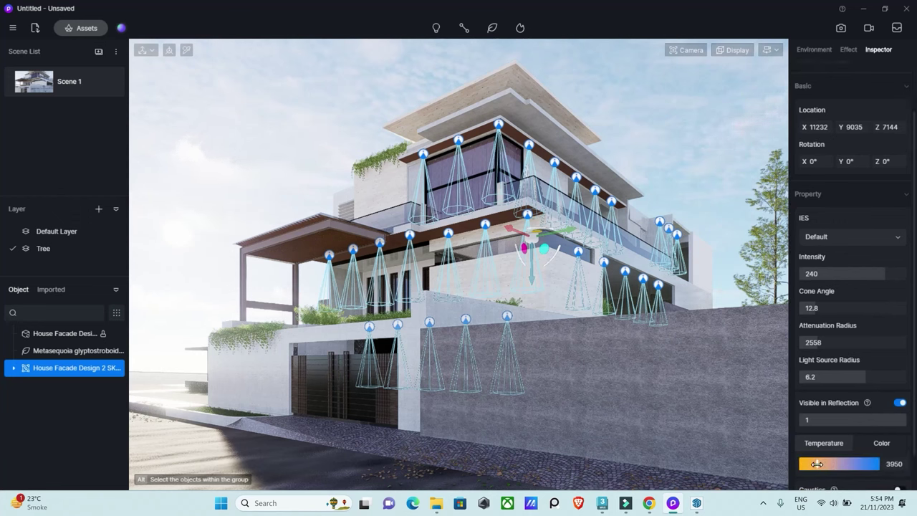
pyautogui.scroll(-1, 850, 464)
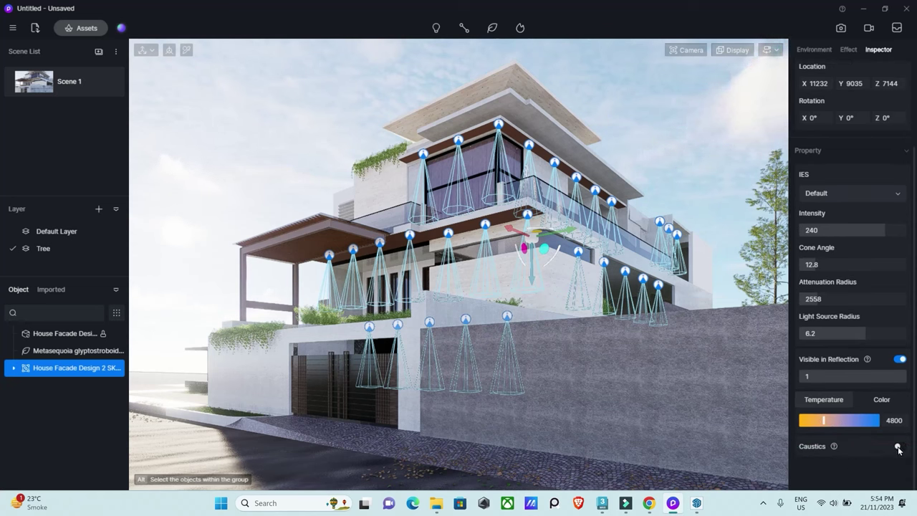
# - Switch the sky light to the Cloudy 02 HDRI preset
pyautogui.click(847, 48)
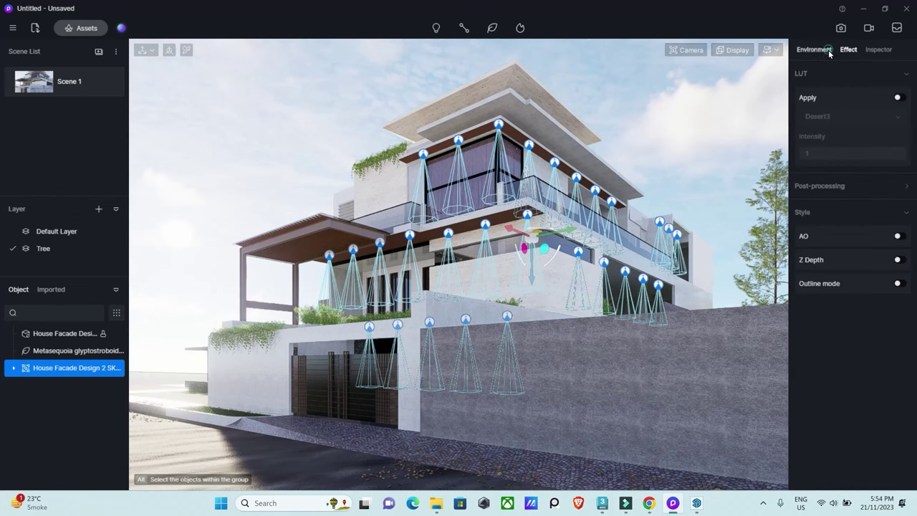
pyautogui.click(823, 50)
pyautogui.click(879, 91)
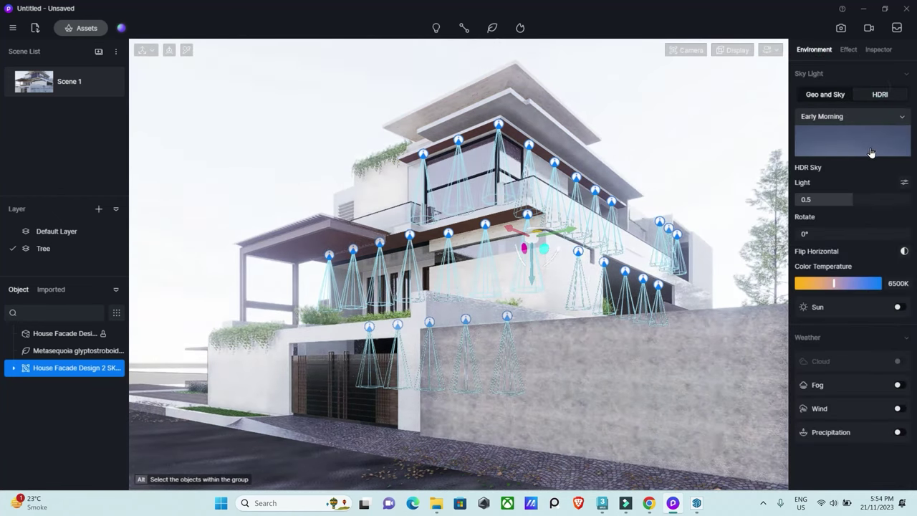
pyautogui.click(867, 144)
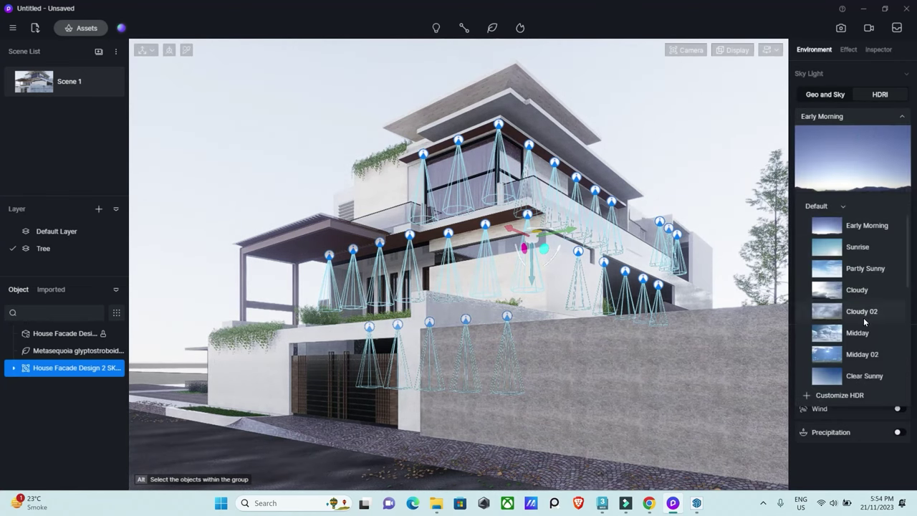
pyautogui.scroll(-1, 866, 324)
pyautogui.click(858, 281)
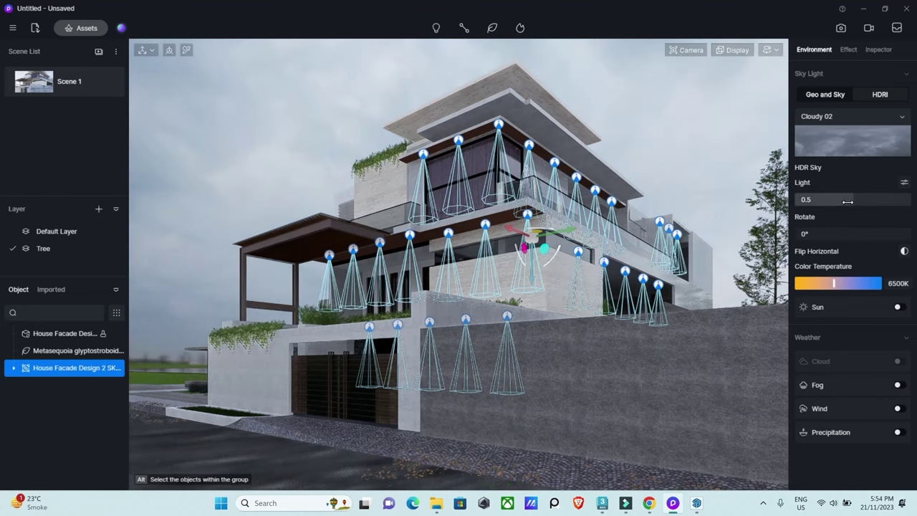
# - Set the HDR sky to 0.14 light, 280° rotation and 4950 K colour temperature
pyautogui.moveTo(850, 199)
pyautogui.mouseDown()
pyautogui.moveTo(871, 200)
pyautogui.moveTo(822, 200)
pyautogui.mouseUp()
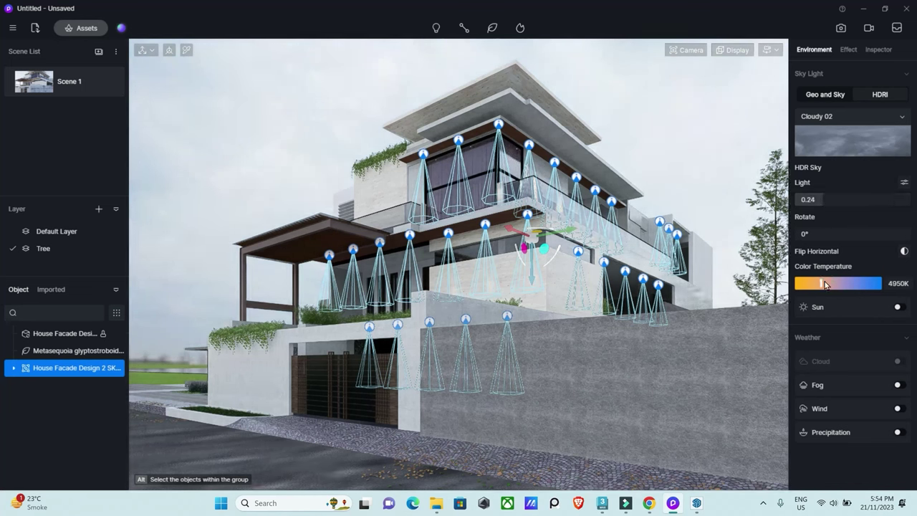
pyautogui.moveTo(814, 199); pyautogui.dragTo(806, 199)
pyautogui.moveTo(803, 233); pyautogui.dragTo(885, 236)
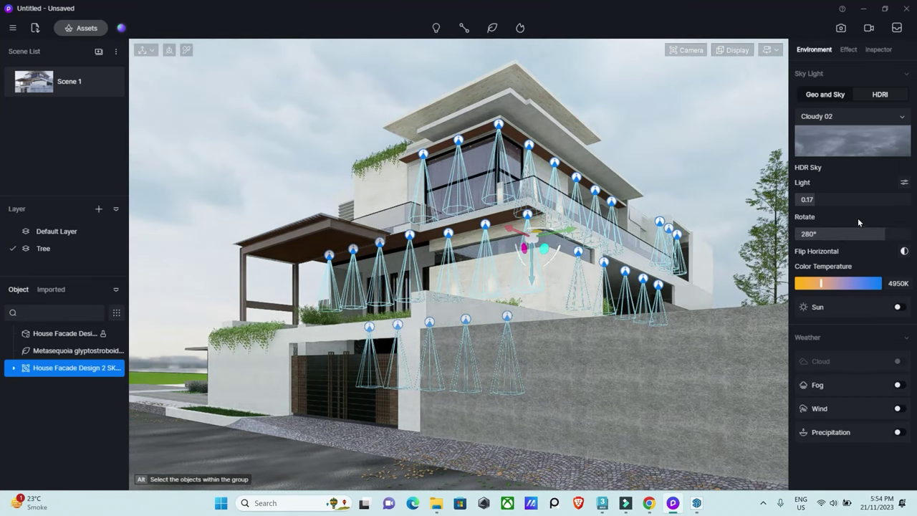
pyautogui.moveTo(815, 199); pyautogui.dragTo(811, 200)
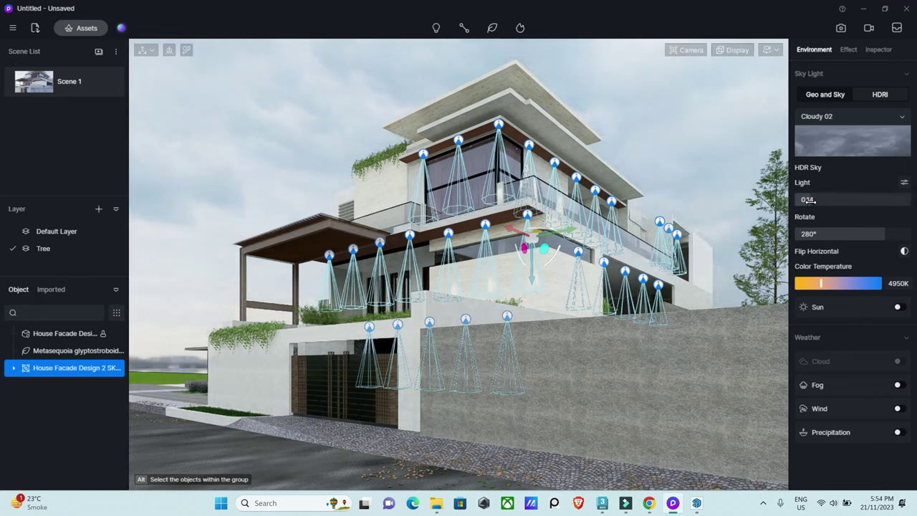
# - Enable fog with density 0.46, height 0.09 and falloff 0.59
pyautogui.click(898, 386)
pyautogui.scroll(-1, 846, 368)
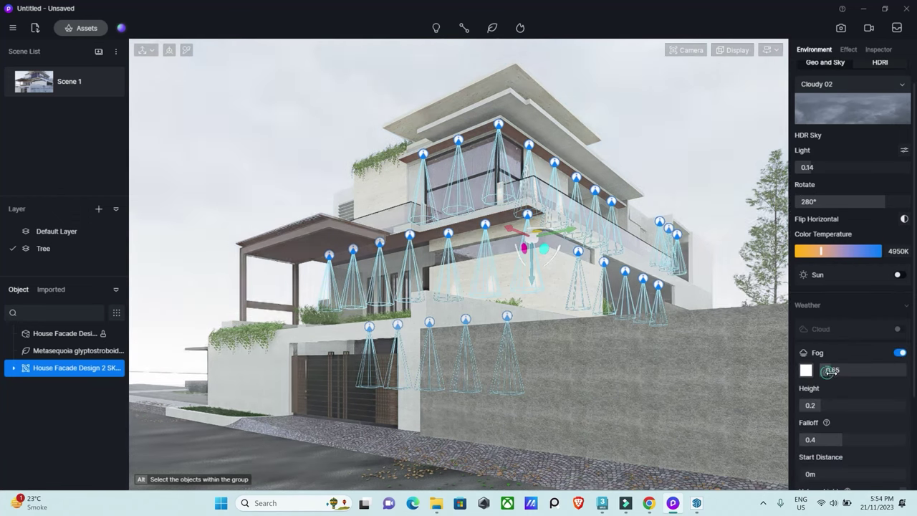
pyautogui.moveTo(828, 371); pyautogui.dragTo(831, 372)
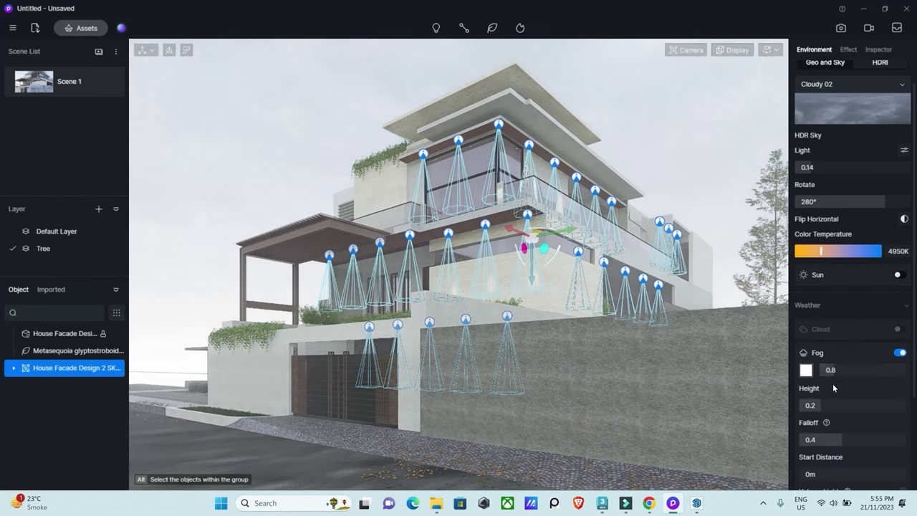
pyautogui.moveTo(805, 405); pyautogui.dragTo(808, 405)
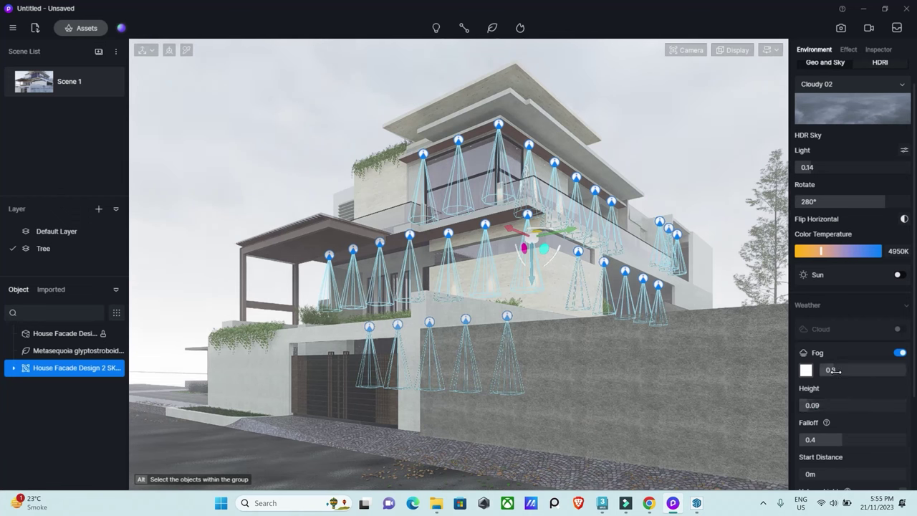
pyautogui.moveTo(829, 370); pyautogui.dragTo(828, 371)
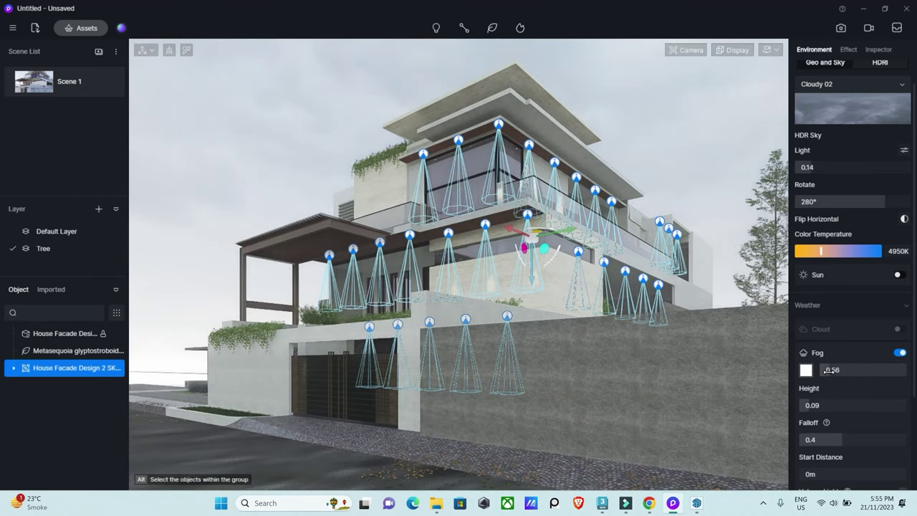
pyautogui.moveTo(835, 436); pyautogui.dragTo(860, 431)
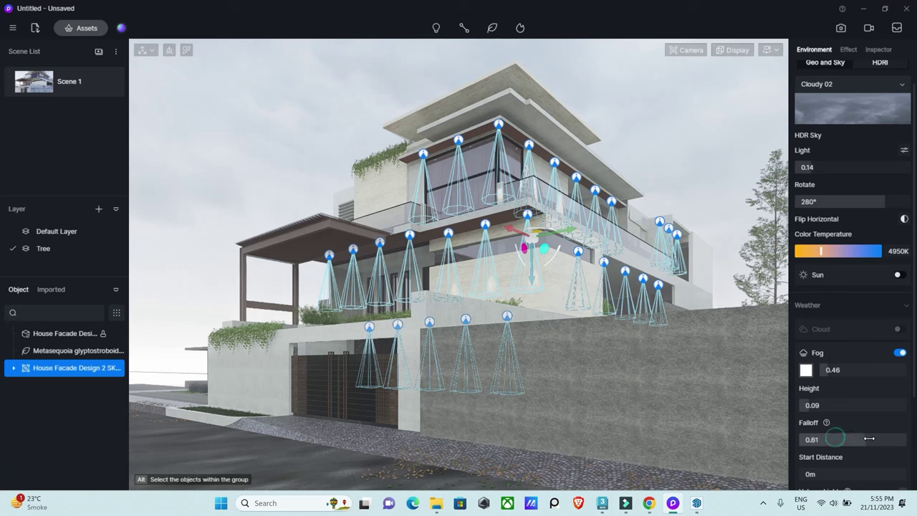
# - Turn on precipitation with rain strength 0 and puddles at about 0.47
pyautogui.scroll(-2, 859, 428)
pyautogui.scroll(-2, 872, 398)
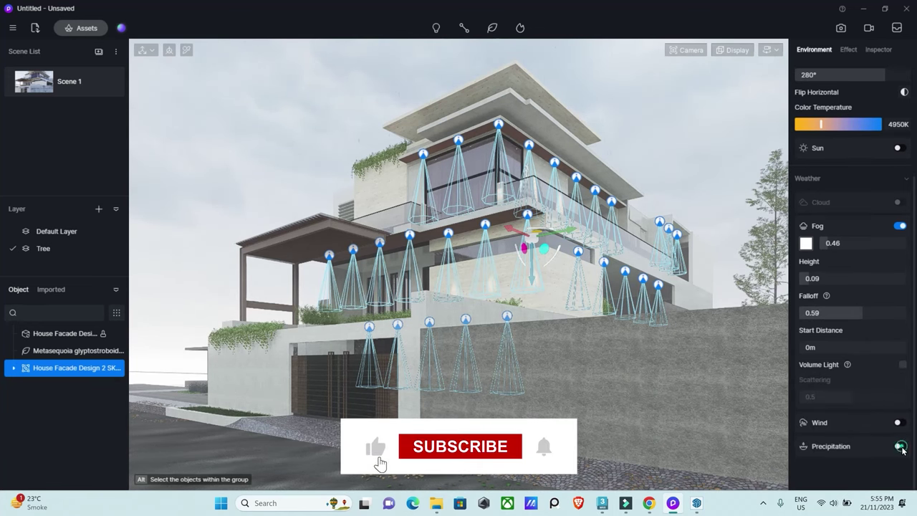
pyautogui.click(901, 447)
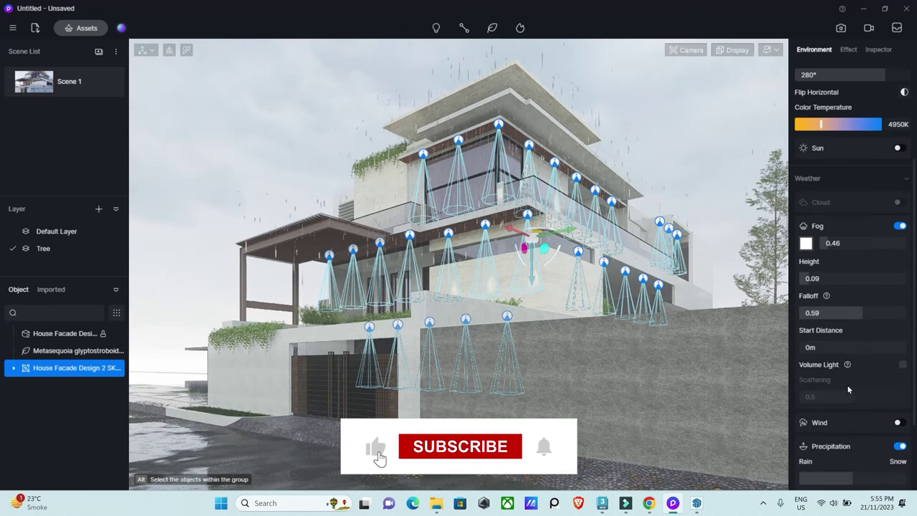
pyautogui.scroll(-1, 874, 401)
pyautogui.moveTo(849, 479); pyautogui.dragTo(801, 479)
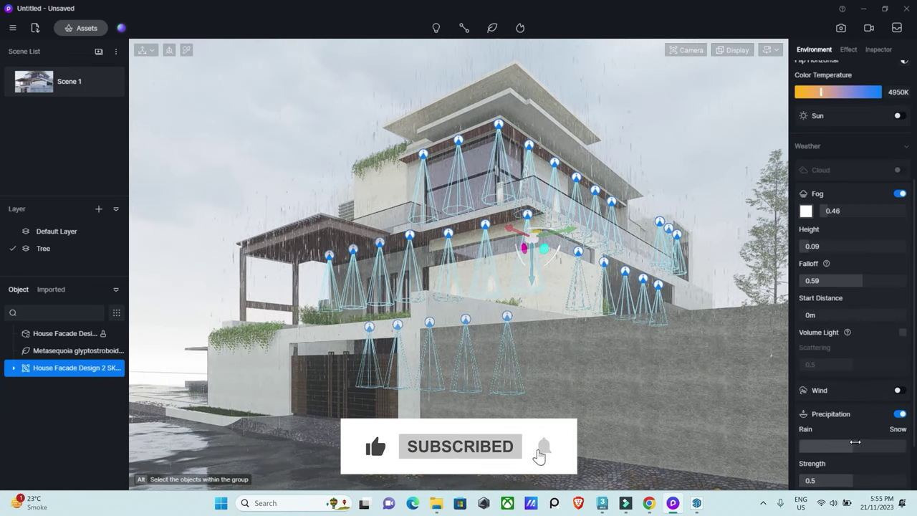
pyautogui.scroll(-2, 860, 466)
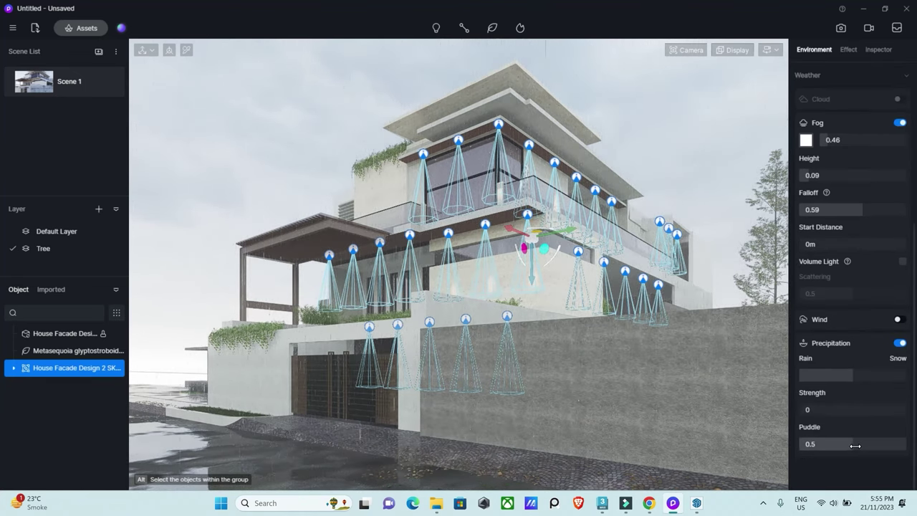
pyautogui.moveTo(852, 444); pyautogui.dragTo(848, 446)
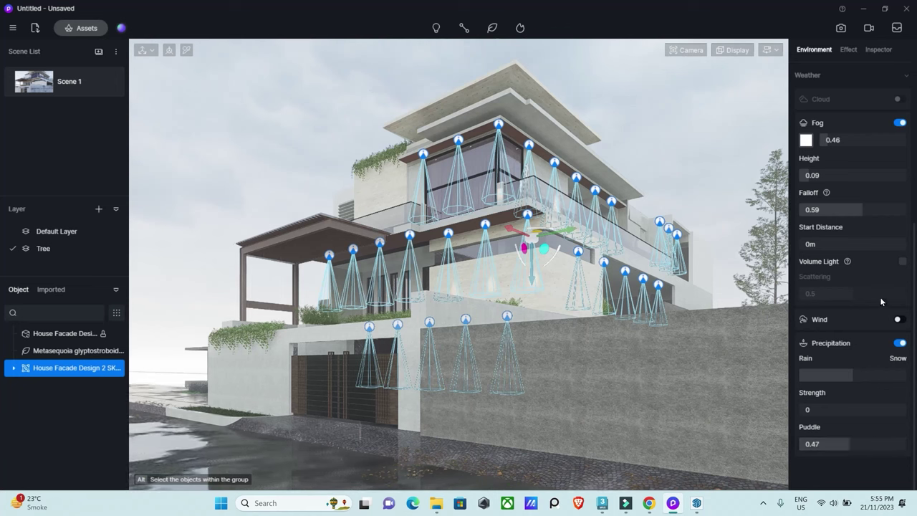
pyautogui.scroll(2, 882, 290)
# - Apply the Adanmq_Advantix 100 LUT at 0.24 intensity
pyautogui.click(849, 50)
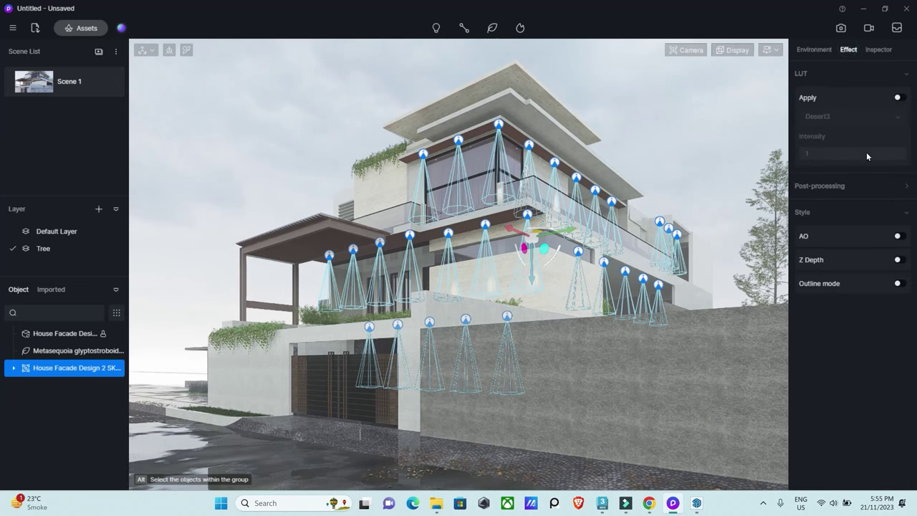
pyautogui.click(898, 98)
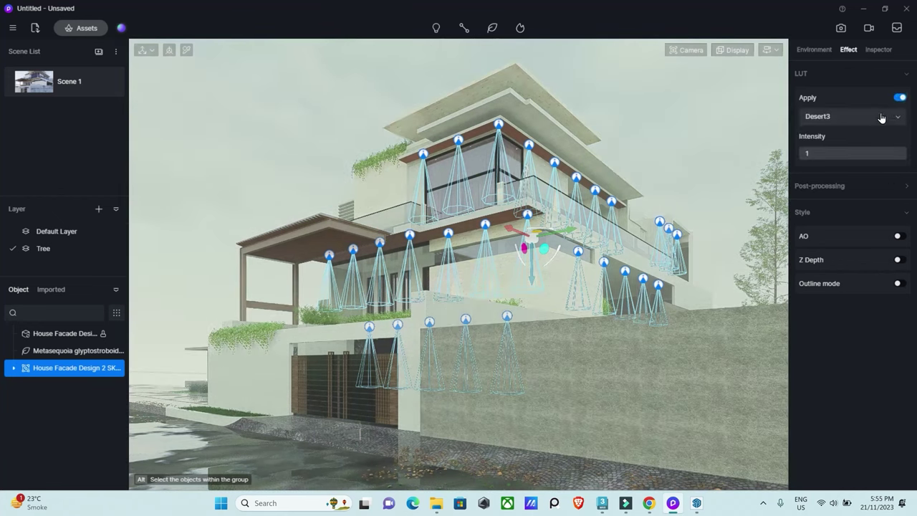
pyautogui.click(894, 119)
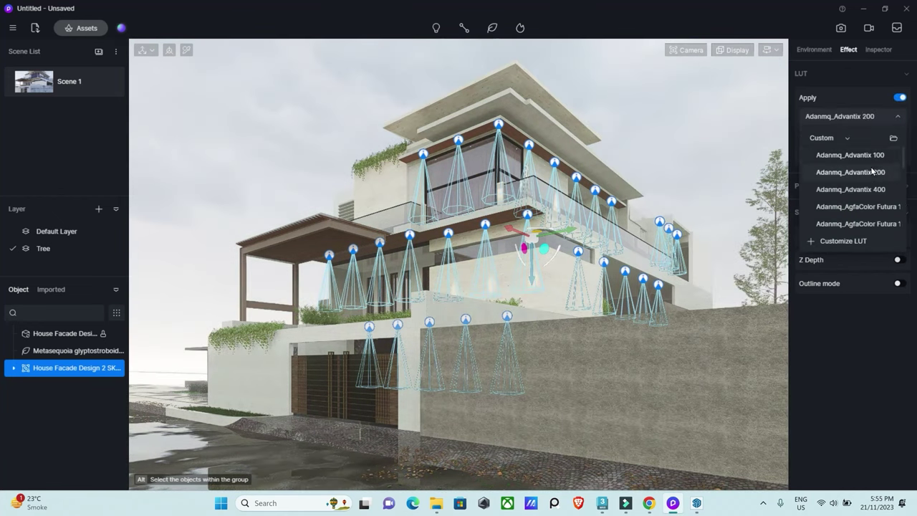
pyautogui.click(876, 156)
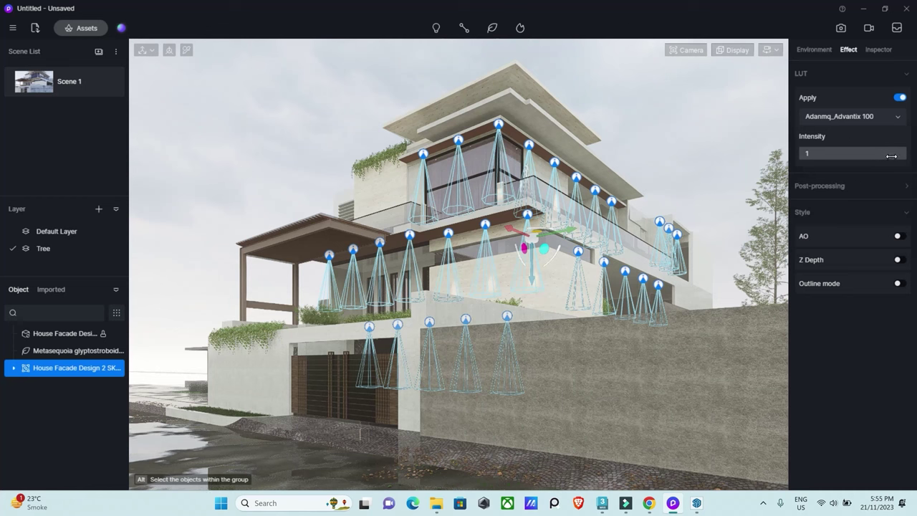
pyautogui.moveTo(891, 155); pyautogui.dragTo(823, 159)
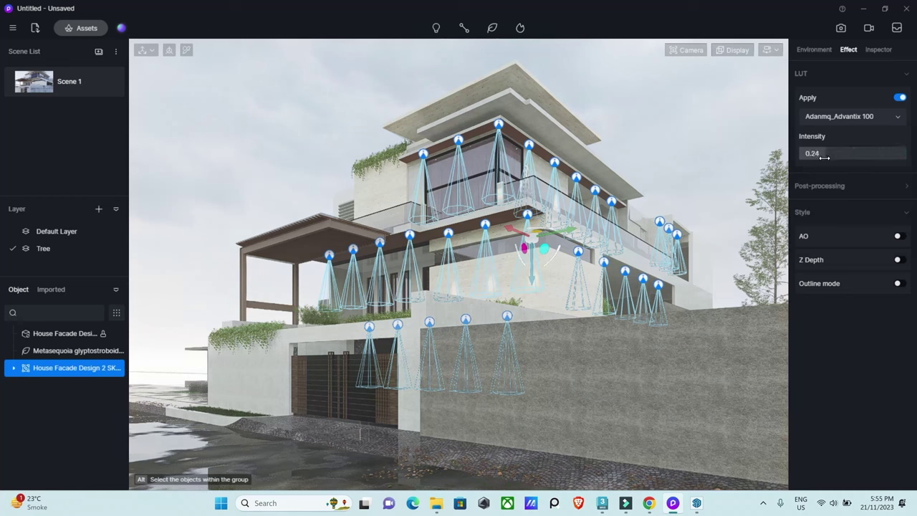
# - Raise exposure to 0.18, adjust highlights and shadows, and warm white balance to 7562 with tint
pyautogui.click(824, 186)
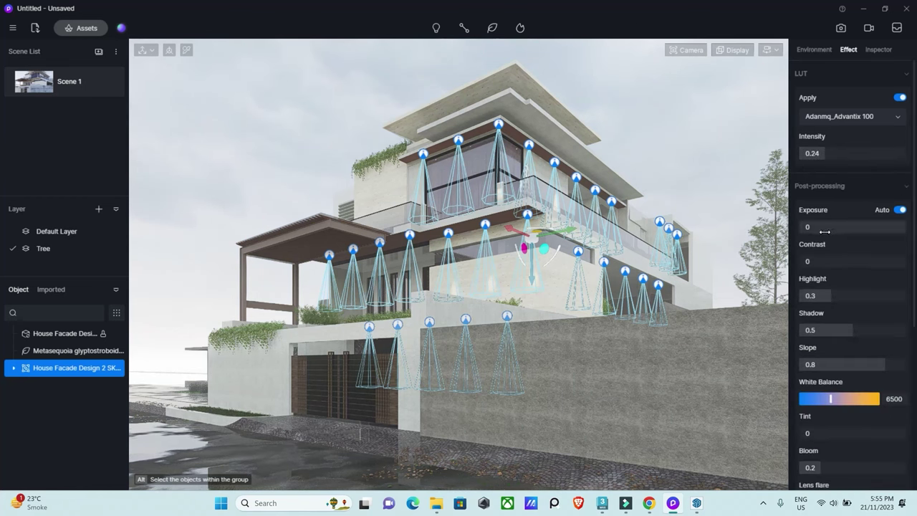
pyautogui.moveTo(894, 226)
pyautogui.mouseDown()
pyautogui.moveTo(851, 233)
pyautogui.moveTo(863, 231)
pyautogui.moveTo(860, 262)
pyautogui.mouseUp()
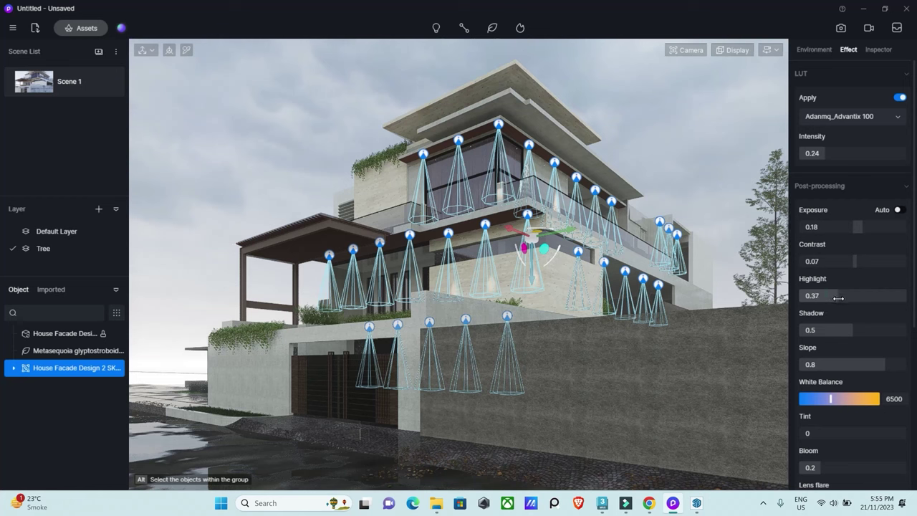
pyautogui.moveTo(845, 328); pyautogui.dragTo(852, 339)
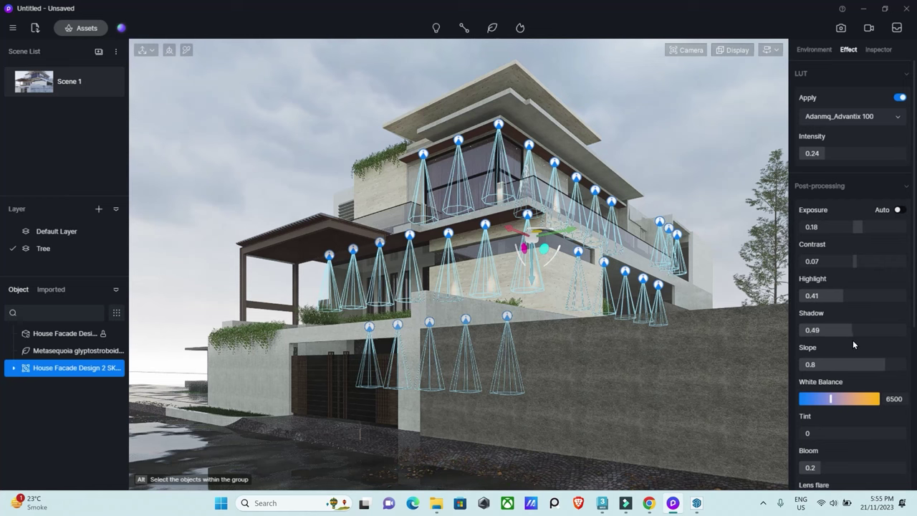
pyautogui.moveTo(878, 367)
pyautogui.mouseDown()
pyautogui.moveTo(859, 367)
pyautogui.moveTo(882, 366)
pyautogui.mouseUp()
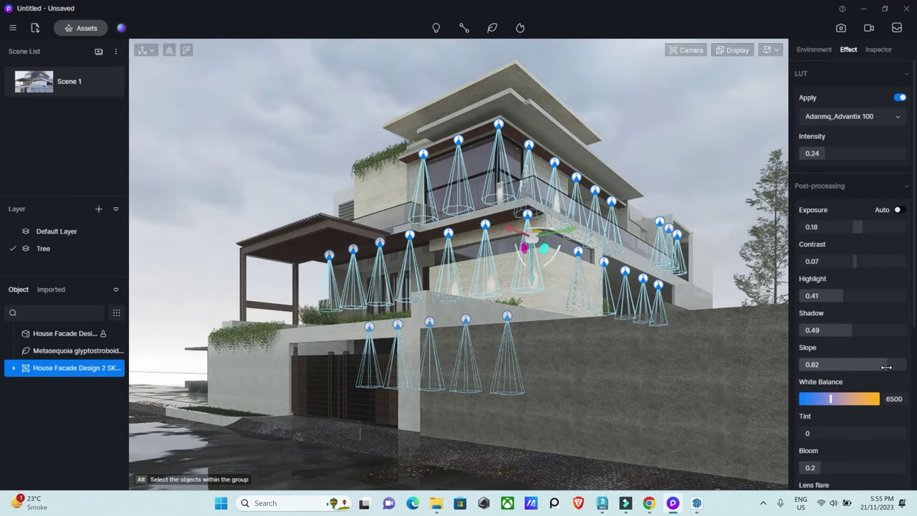
pyautogui.moveTo(829, 398); pyautogui.dragTo(840, 399)
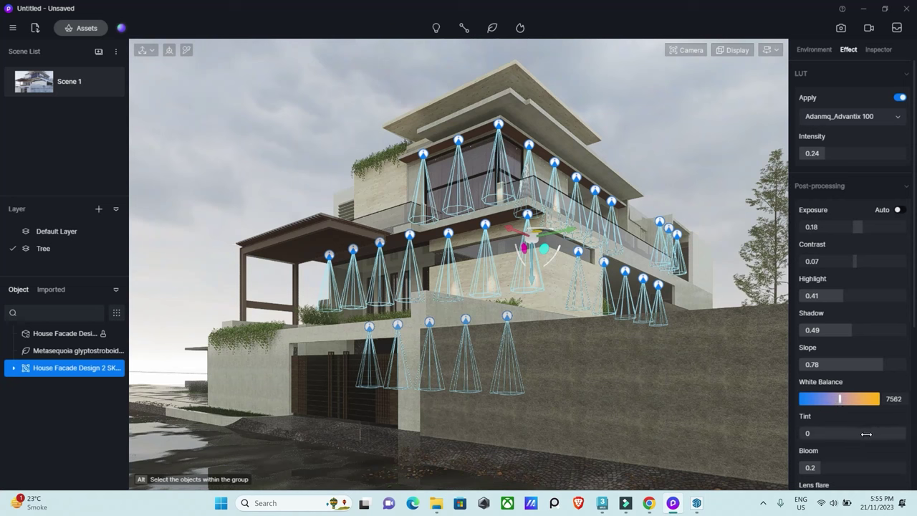
pyautogui.moveTo(848, 433); pyautogui.dragTo(859, 437)
# - Add lens flare and lower colour saturation to -0.16
pyautogui.scroll(-2, 883, 424)
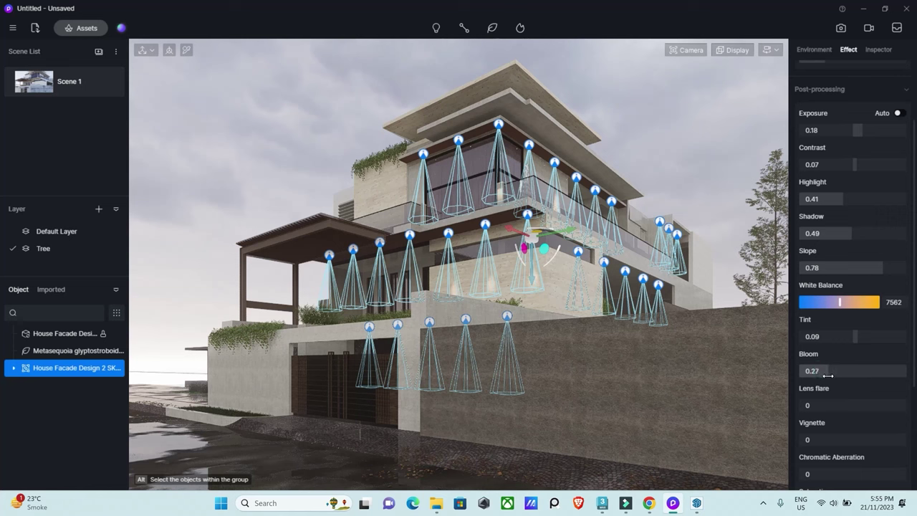
pyautogui.moveTo(804, 405); pyautogui.dragTo(848, 410)
pyautogui.scroll(-1, 835, 439)
pyautogui.scroll(-1, 859, 403)
pyautogui.scroll(-1, 874, 413)
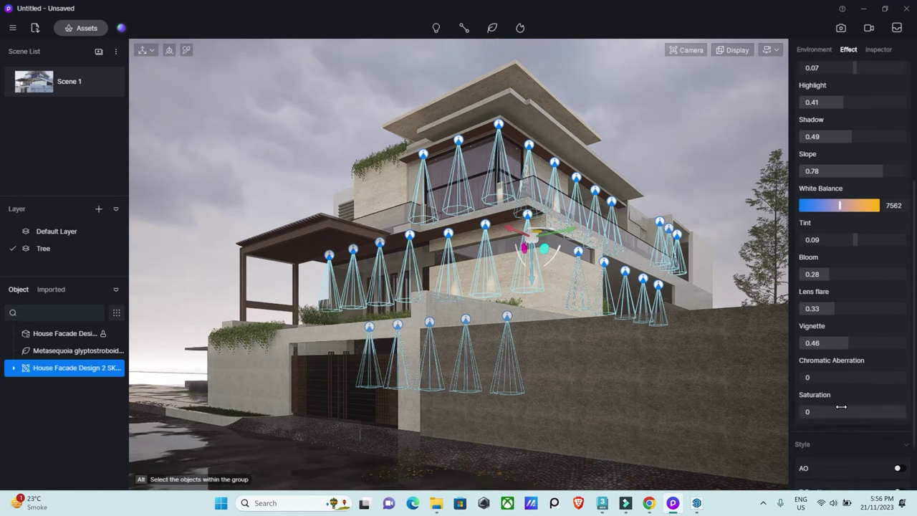
pyautogui.moveTo(855, 413); pyautogui.dragTo(839, 413)
pyautogui.scroll(-2, 906, 413)
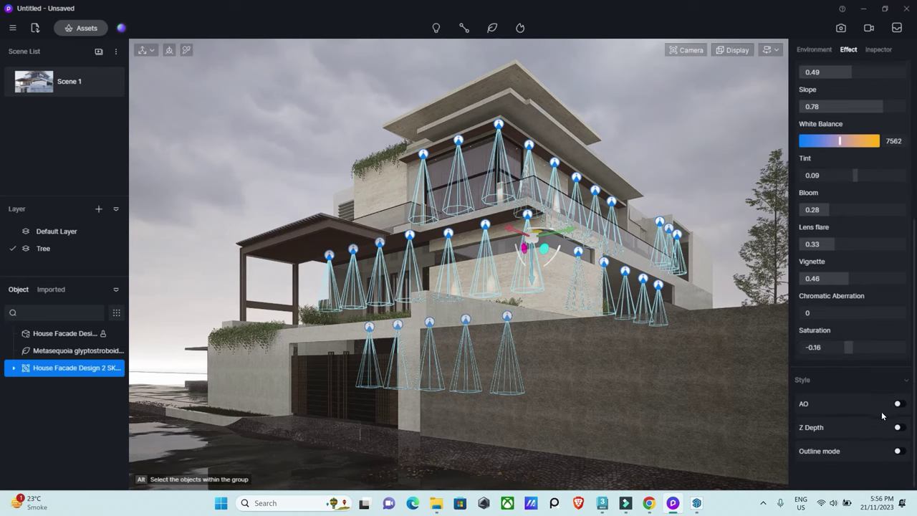
pyautogui.scroll(3, 870, 378)
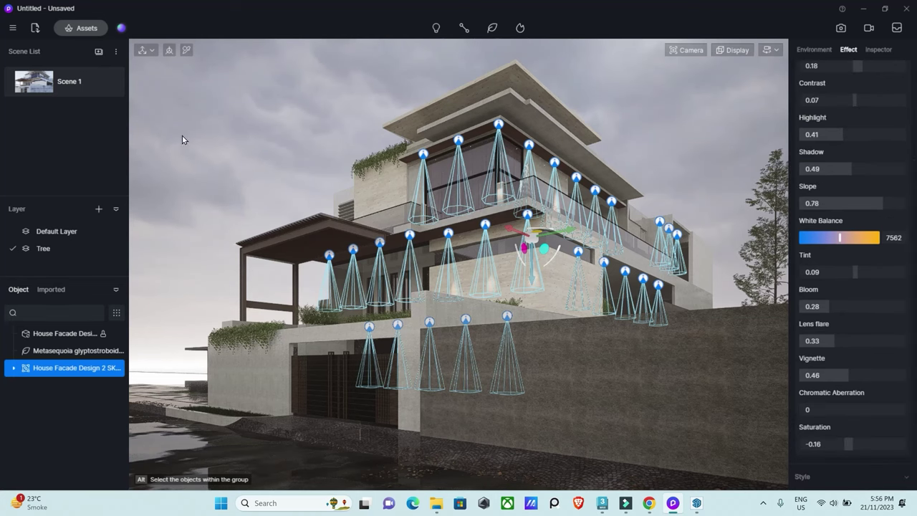
# - Add a new scene from the current view and keep the name Scene 2
pyautogui.click(99, 52)
pyautogui.click(64, 113)
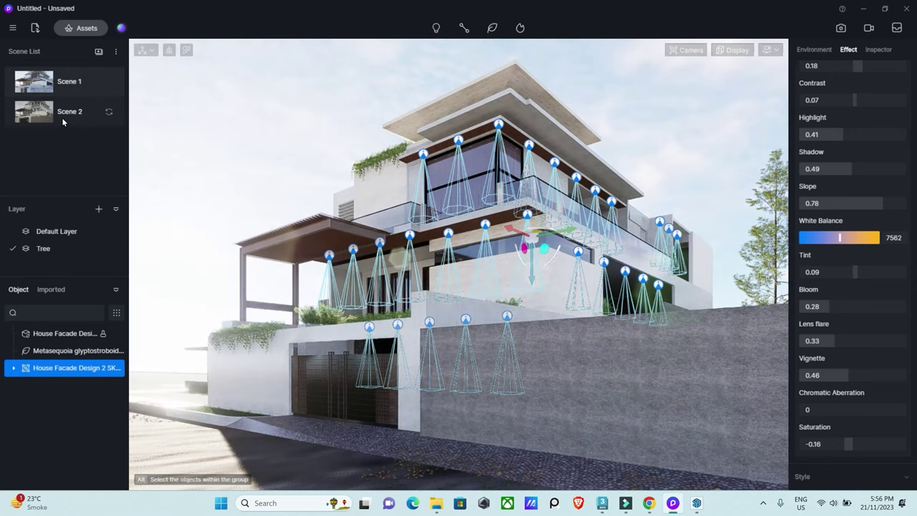
pyautogui.doubleClick(61, 117)
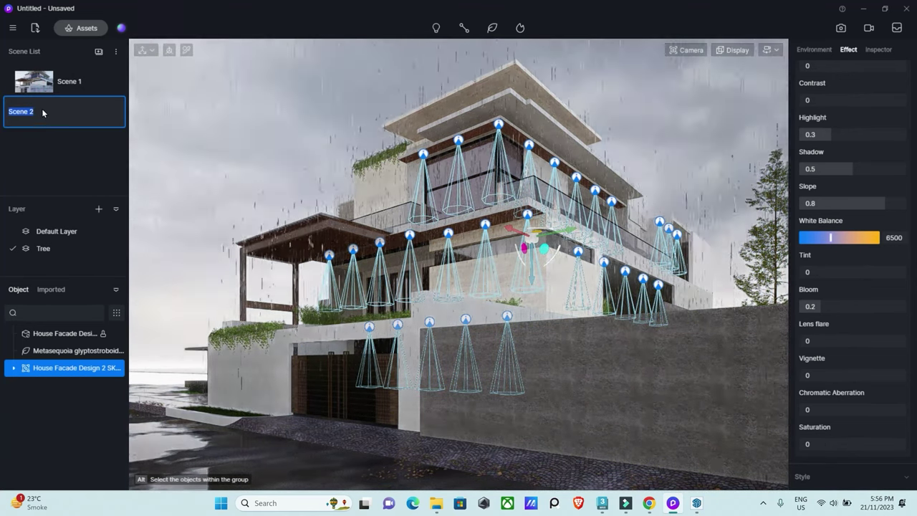
pyautogui.click(63, 116)
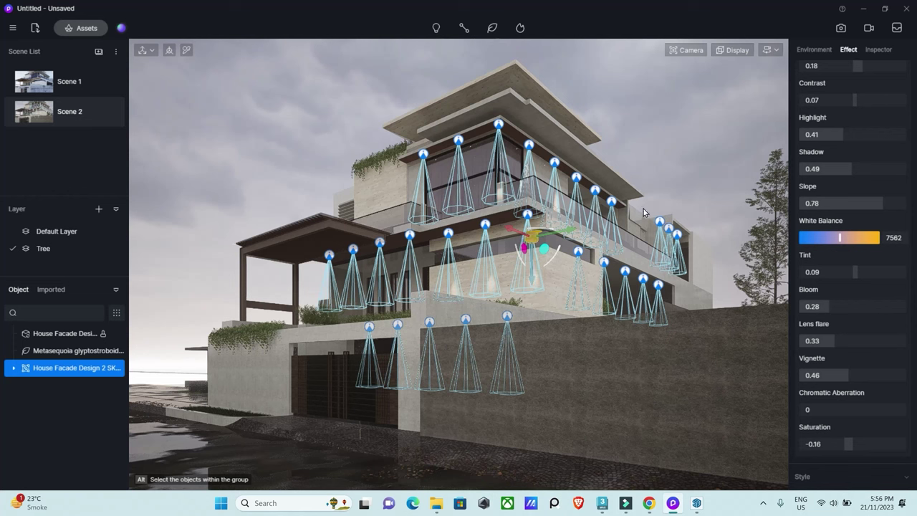
# - Set the facade spotlights to intensity 193.5, cone 56.3, attenuation 4807, source radius 6.6, caustics off
pyautogui.click(528, 215)
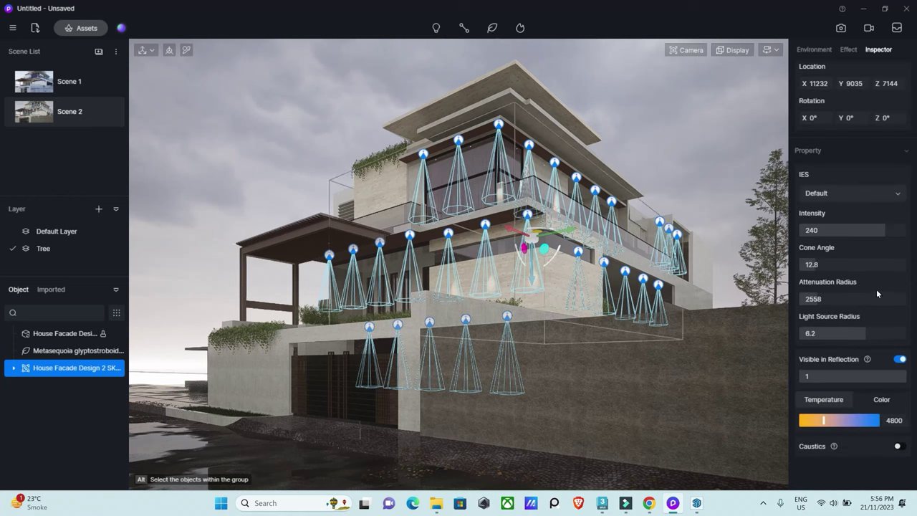
pyautogui.moveTo(884, 230)
pyautogui.mouseDown()
pyautogui.moveTo(821, 230)
pyautogui.moveTo(890, 229)
pyautogui.mouseUp()
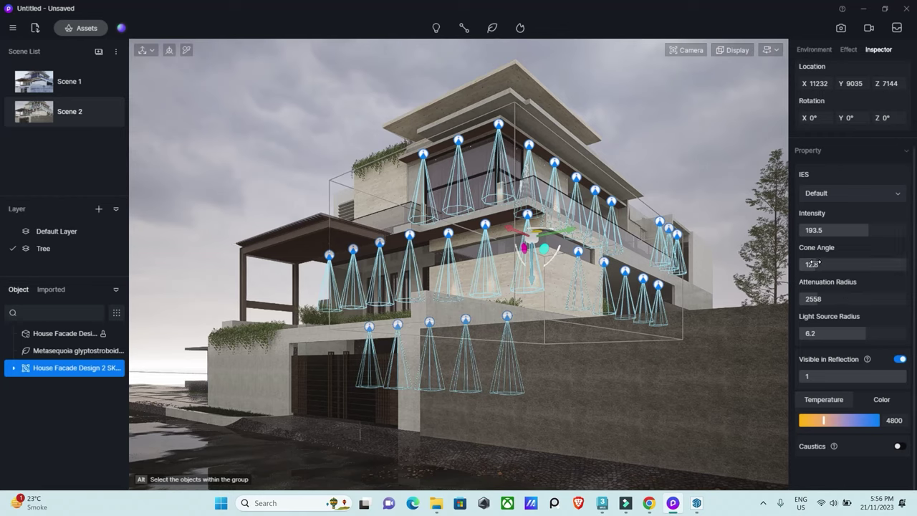
pyautogui.moveTo(816, 264); pyautogui.dragTo(874, 264)
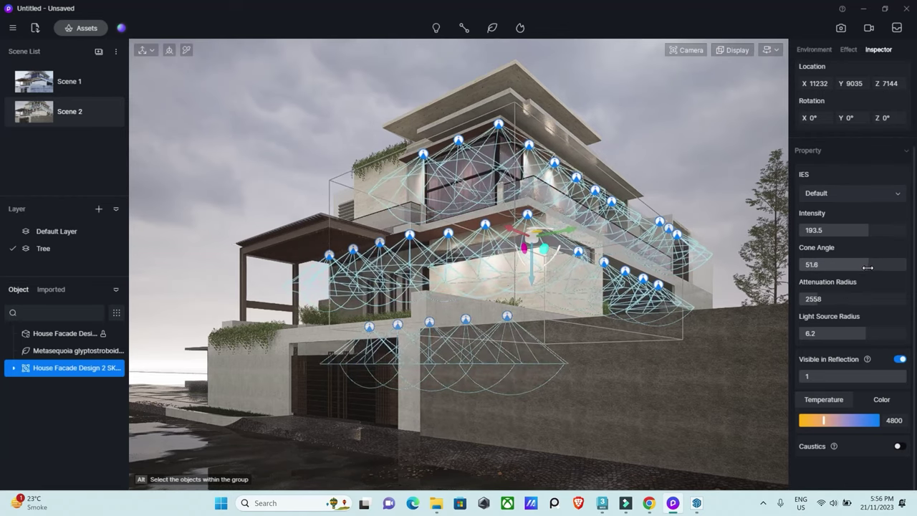
pyautogui.moveTo(840, 303)
pyautogui.mouseDown()
pyautogui.moveTo(817, 303)
pyautogui.moveTo(834, 306)
pyautogui.mouseUp()
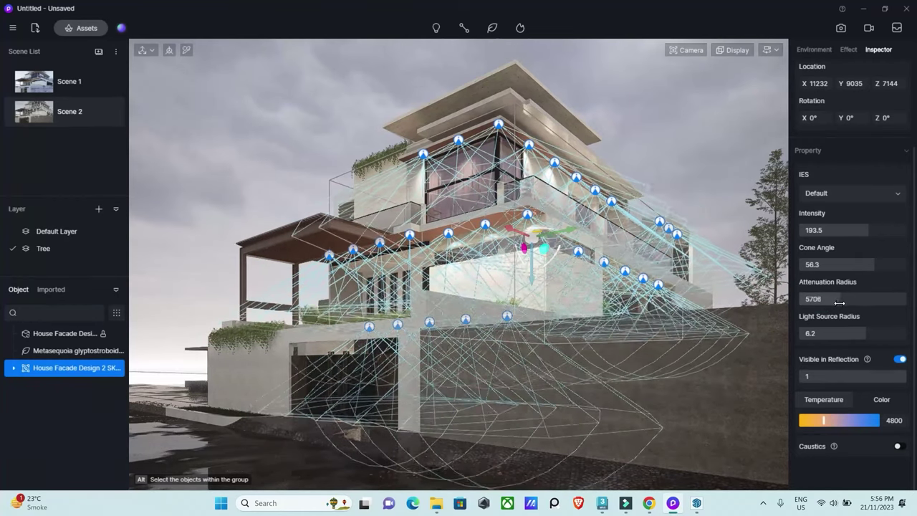
pyautogui.moveTo(860, 334)
pyautogui.mouseDown()
pyautogui.moveTo(833, 335)
pyautogui.moveTo(870, 336)
pyautogui.mouseUp()
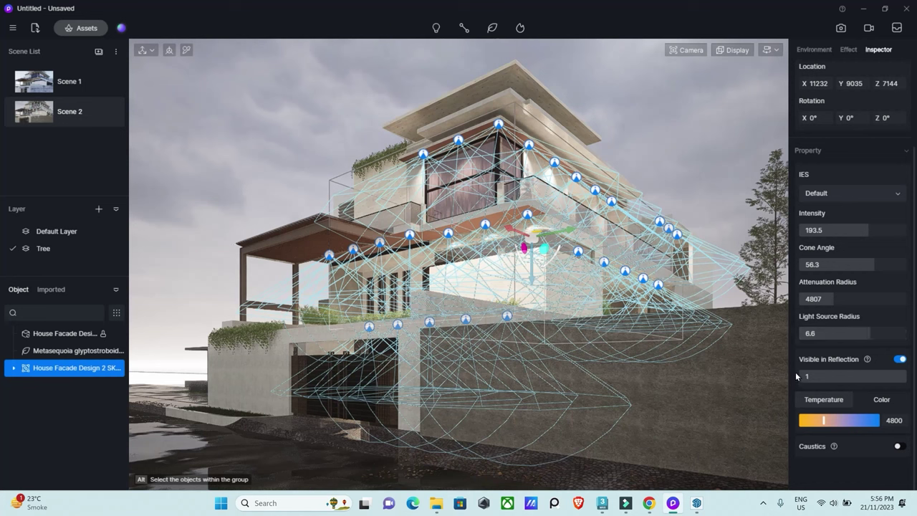
pyautogui.click(898, 446)
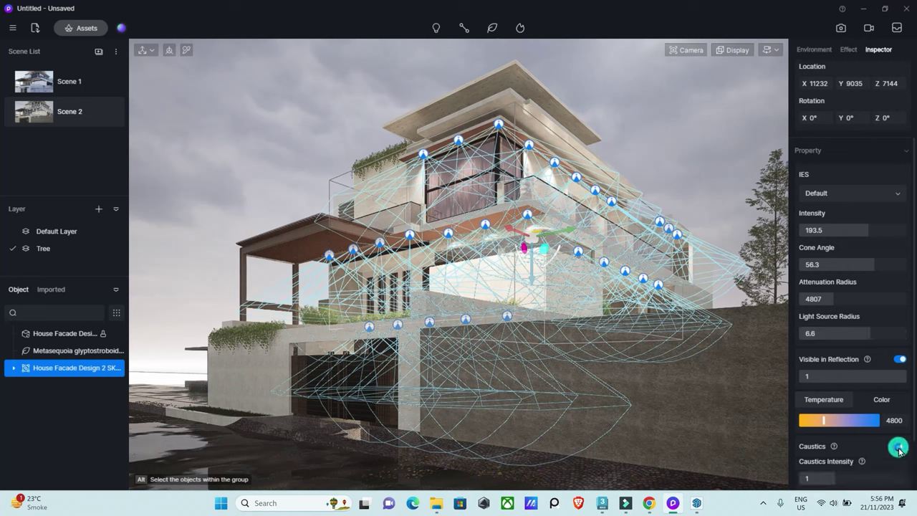
pyautogui.click(898, 446)
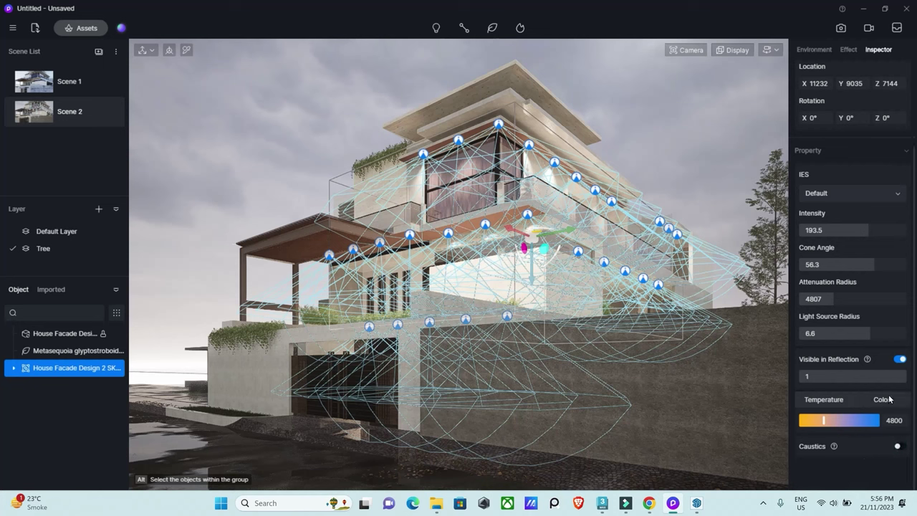
# - Hide and then re-show the light source markers in the viewport
pyautogui.click(13, 27)
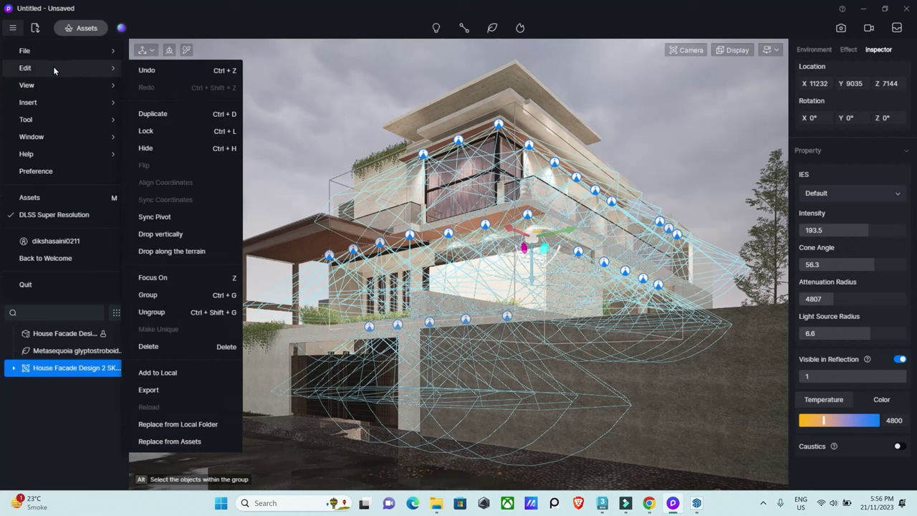
pyautogui.moveTo(27, 85)
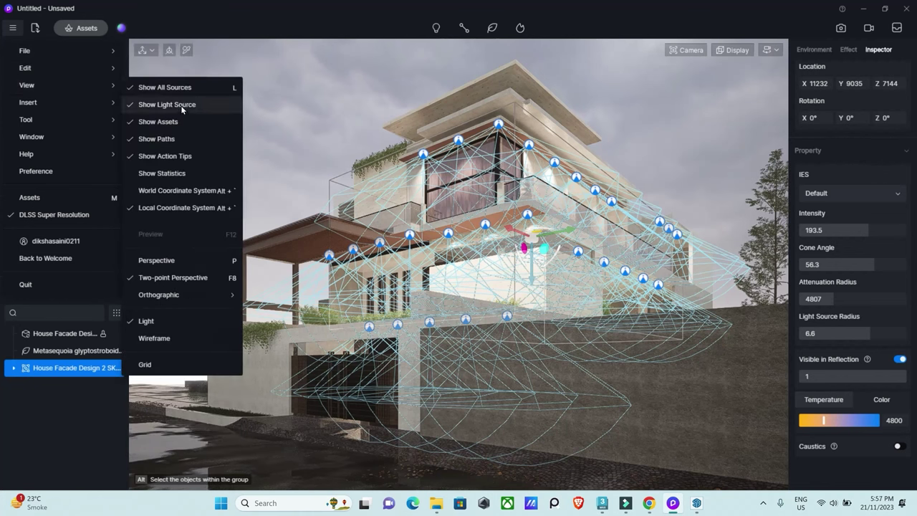
pyautogui.click(180, 105)
pyautogui.click(676, 144)
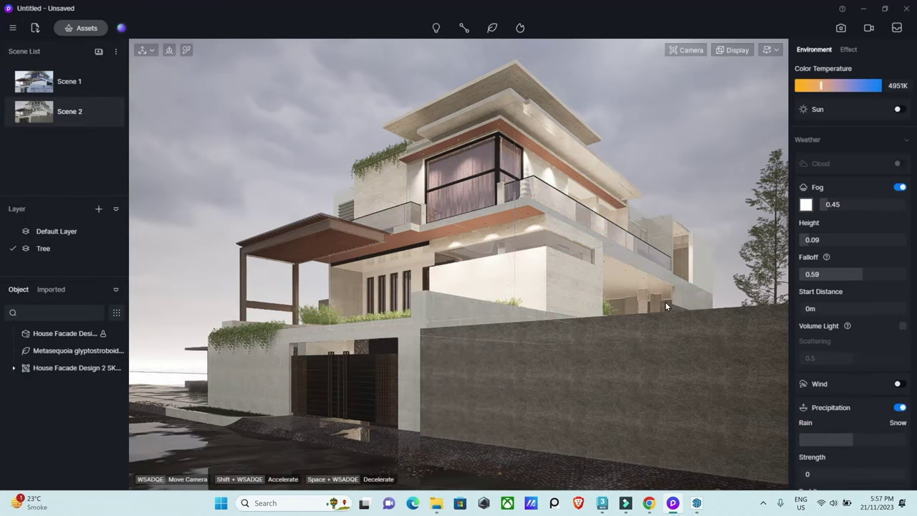
pyautogui.moveTo(852, 272)
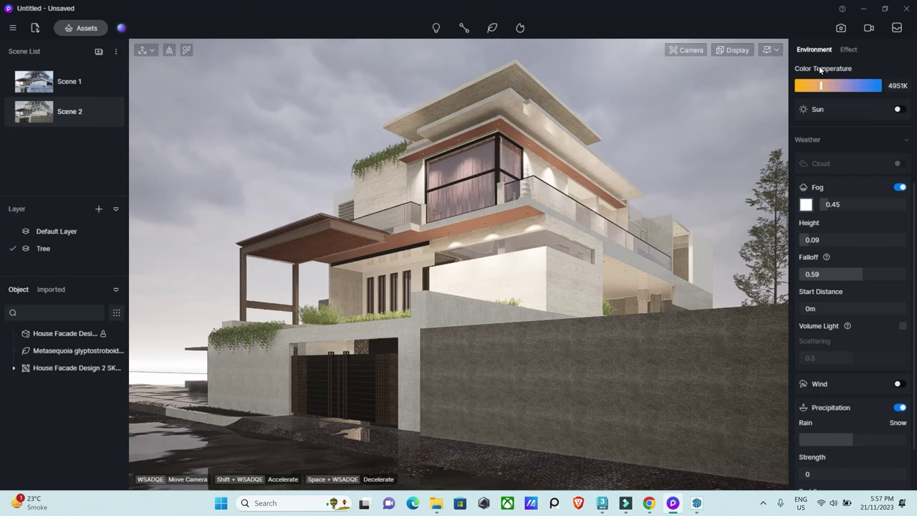
pyautogui.click(12, 27)
pyautogui.moveTo(27, 85)
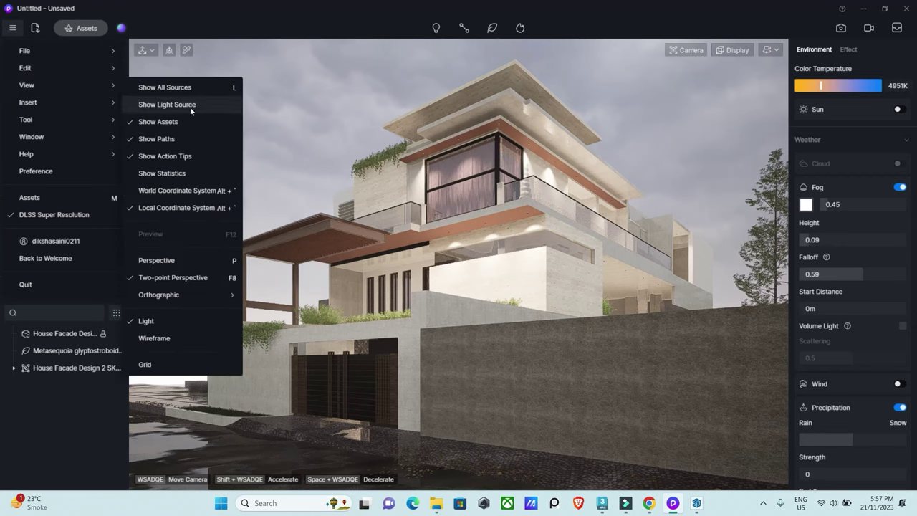
pyautogui.click(190, 106)
# - Dim the facade spotlights in stages to below 67.5 intensity, previewing after each change
pyautogui.click(498, 127)
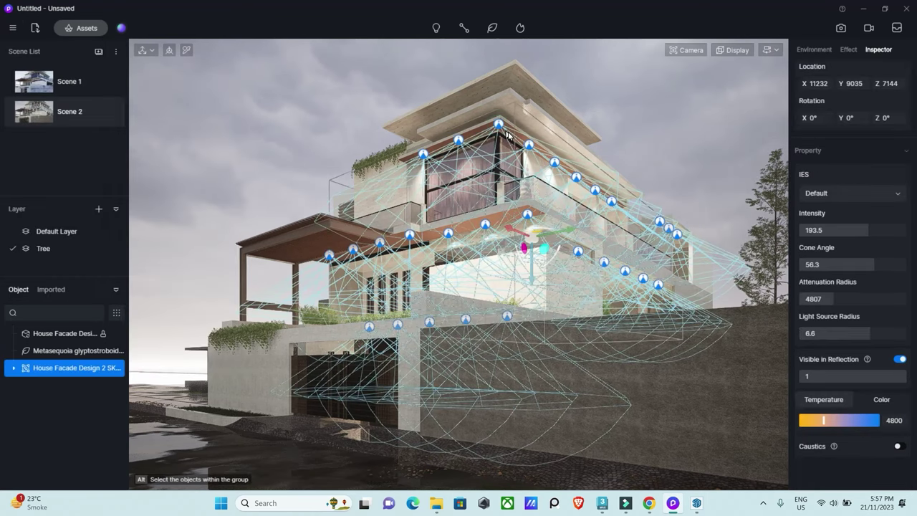
pyautogui.moveTo(861, 230); pyautogui.dragTo(845, 230)
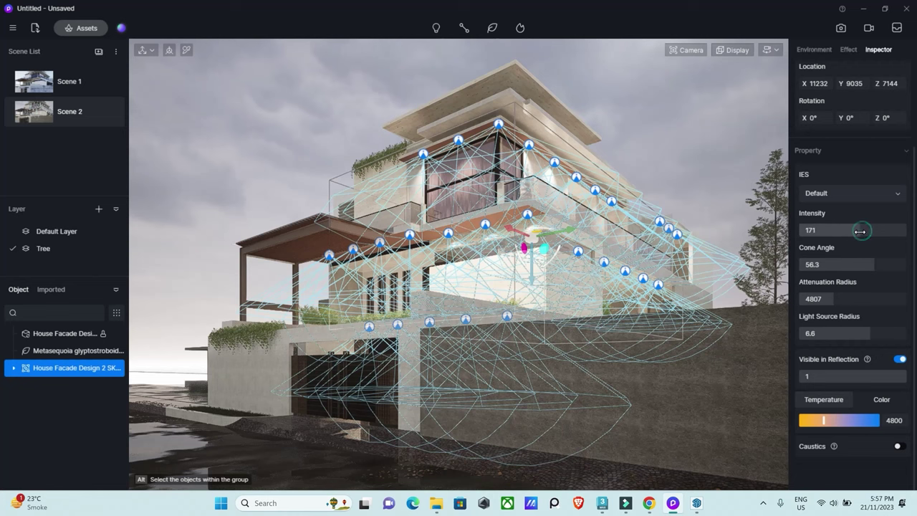
pyautogui.click(726, 156)
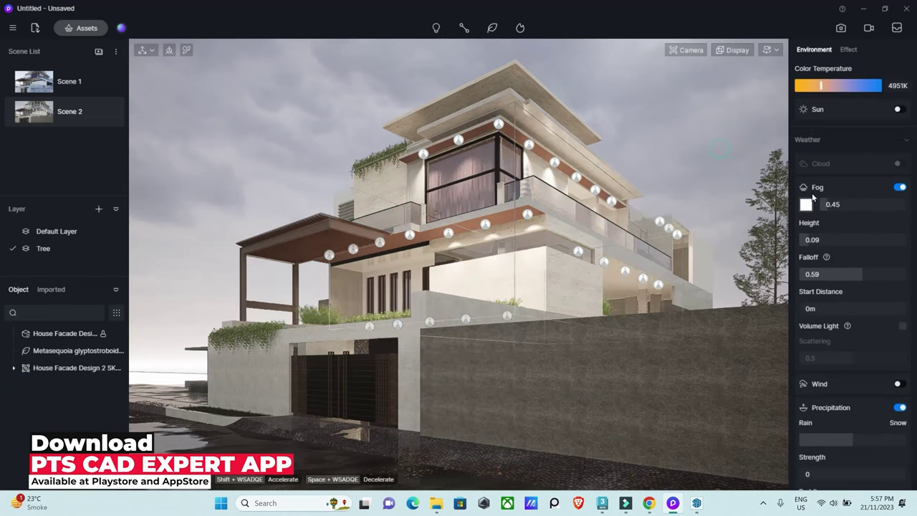
pyautogui.click(555, 166)
pyautogui.moveTo(839, 230); pyautogui.dragTo(822, 229)
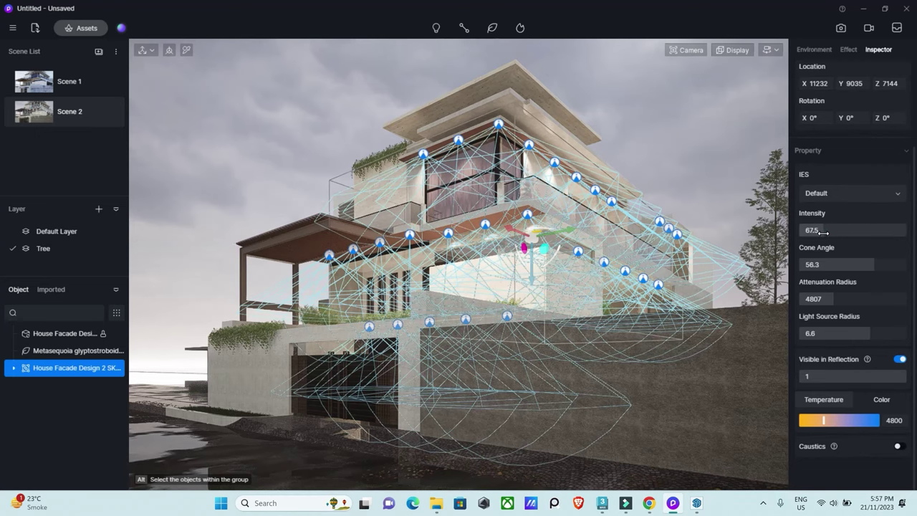
pyautogui.click(669, 133)
pyautogui.click(577, 178)
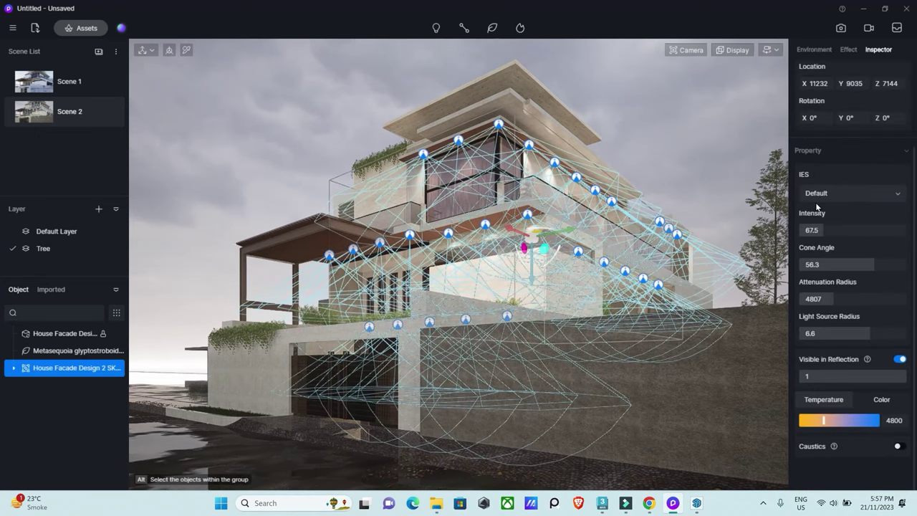
pyautogui.moveTo(822, 230); pyautogui.dragTo(817, 230)
pyautogui.click(680, 147)
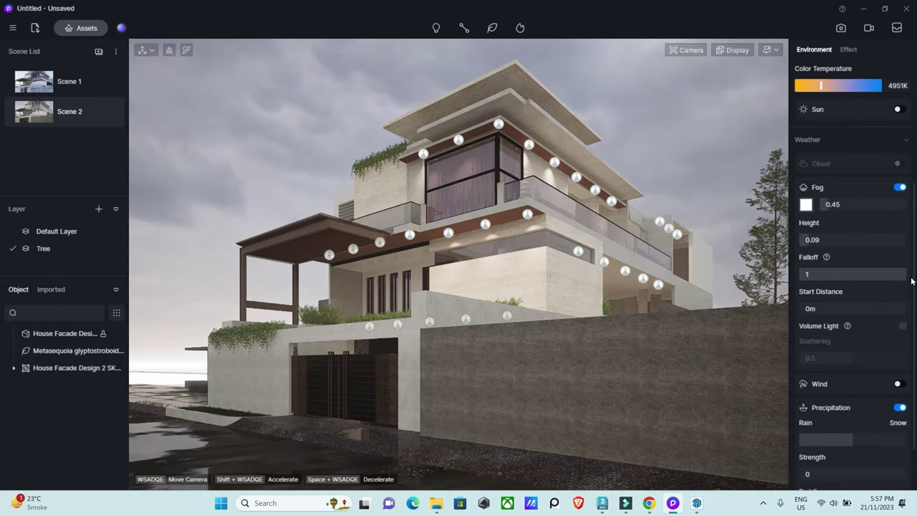
# - Set fog falloff to 0.6 and widen the spotlights to a 70.9 cone with longer attenuation
pyautogui.moveTo(883, 272)
pyautogui.mouseDown()
pyautogui.moveTo(836, 277)
pyautogui.moveTo(884, 274)
pyautogui.mouseUp()
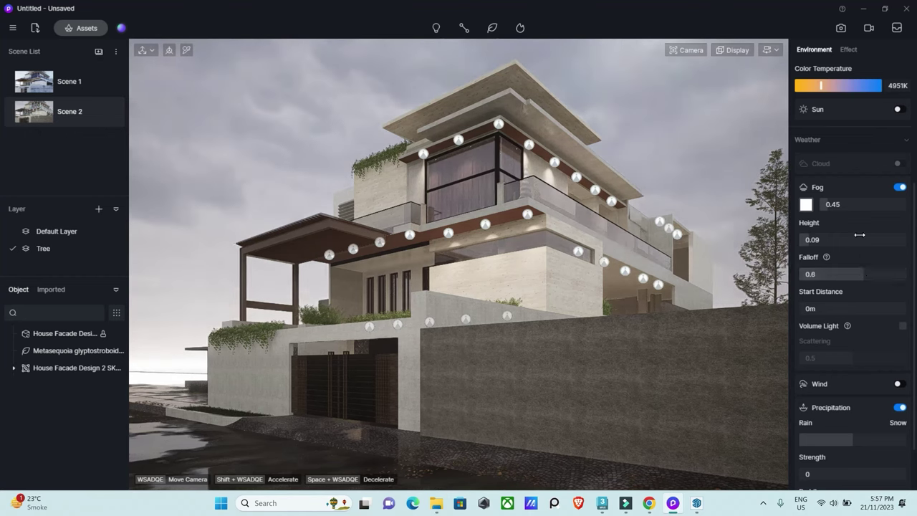
pyautogui.click(555, 166)
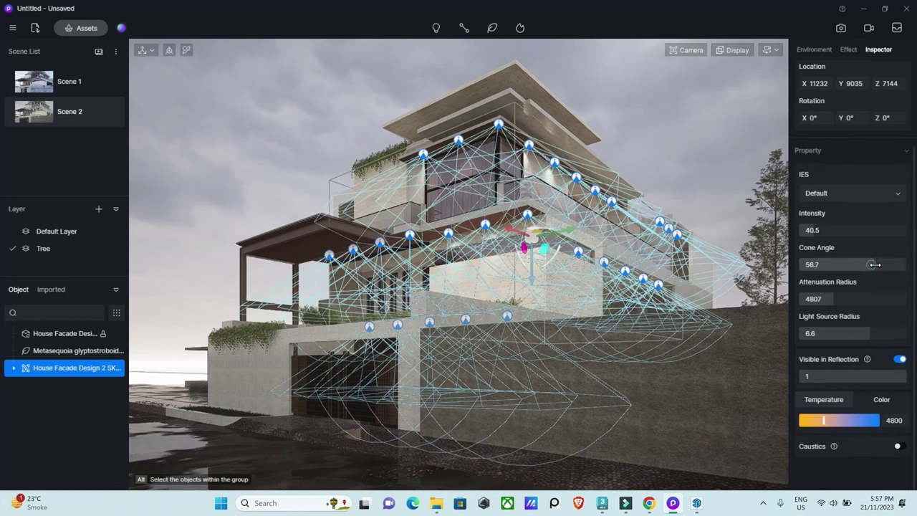
pyautogui.moveTo(874, 265); pyautogui.dragTo(893, 266)
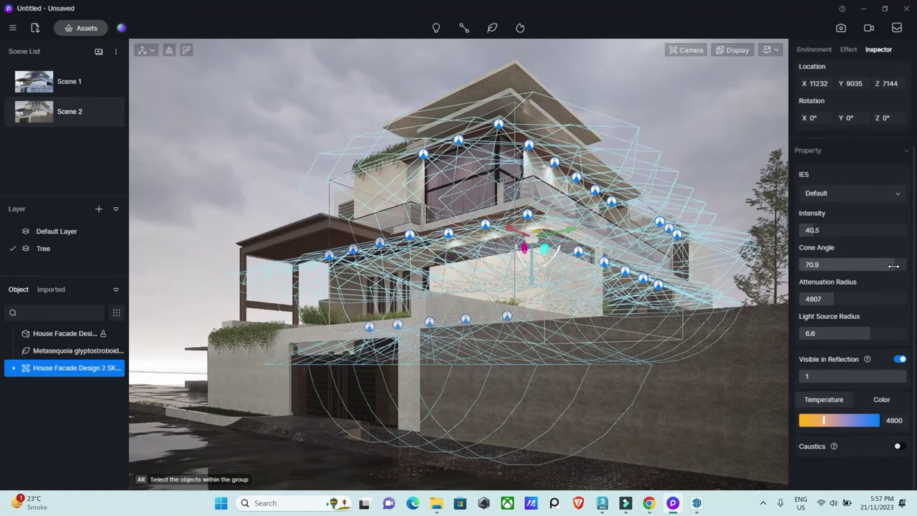
pyautogui.moveTo(833, 299)
pyautogui.mouseDown()
pyautogui.moveTo(824, 299)
pyautogui.moveTo(842, 300)
pyautogui.mouseUp()
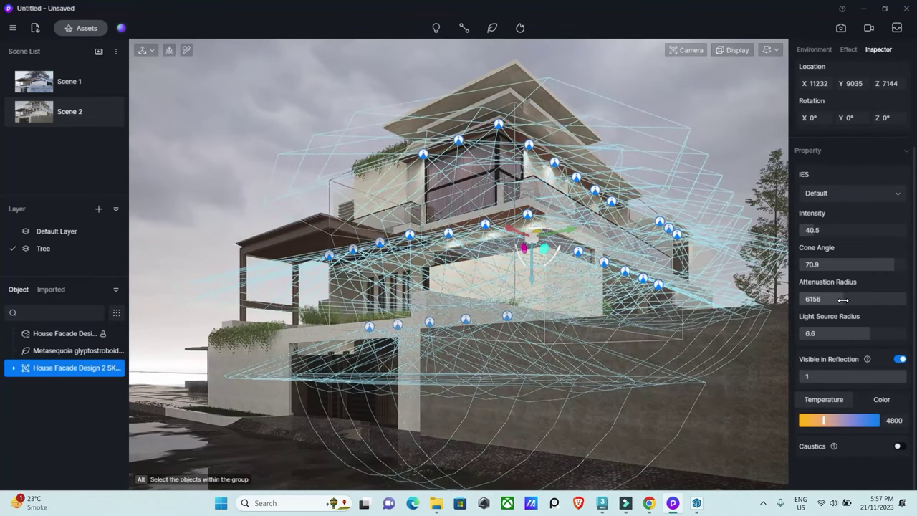
pyautogui.click(737, 142)
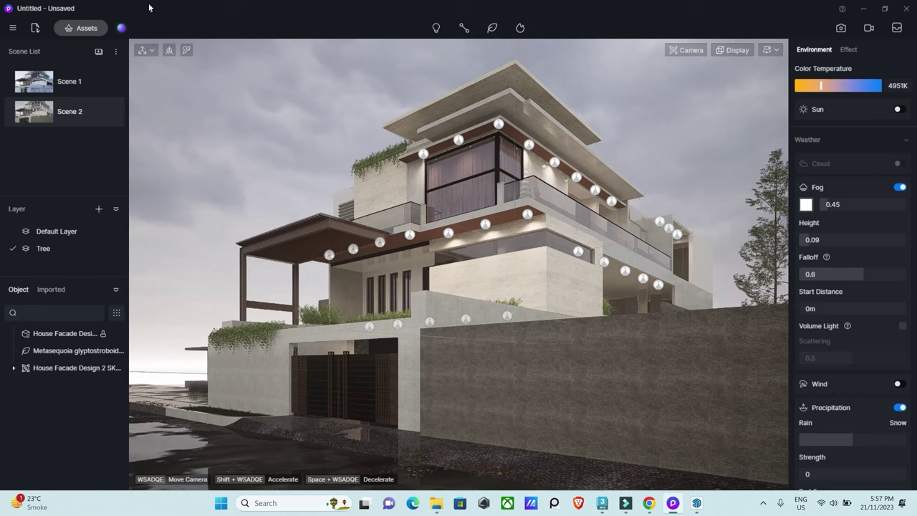
pyautogui.click(13, 27)
pyautogui.moveTo(43, 68)
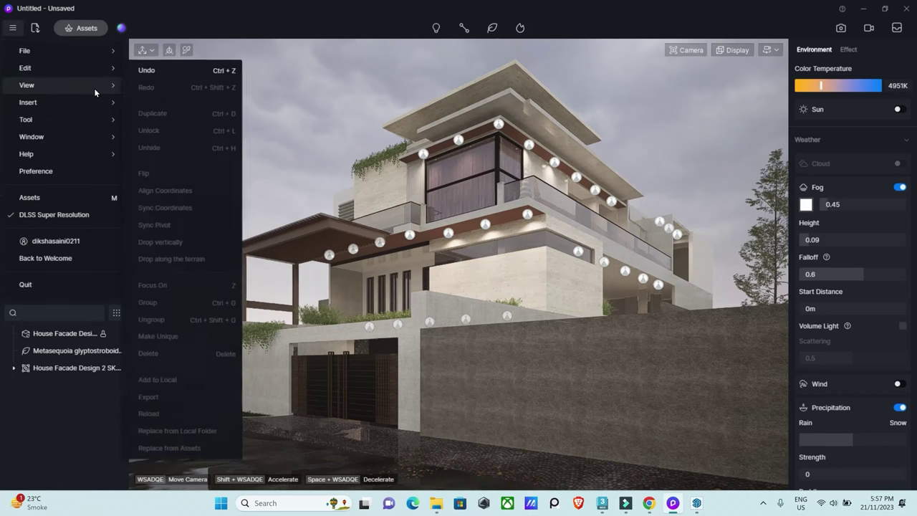
# - Hide the light source markers and tilt the view up toward the ceiling and plants
pyautogui.moveTo(64, 85)
pyautogui.click(201, 104)
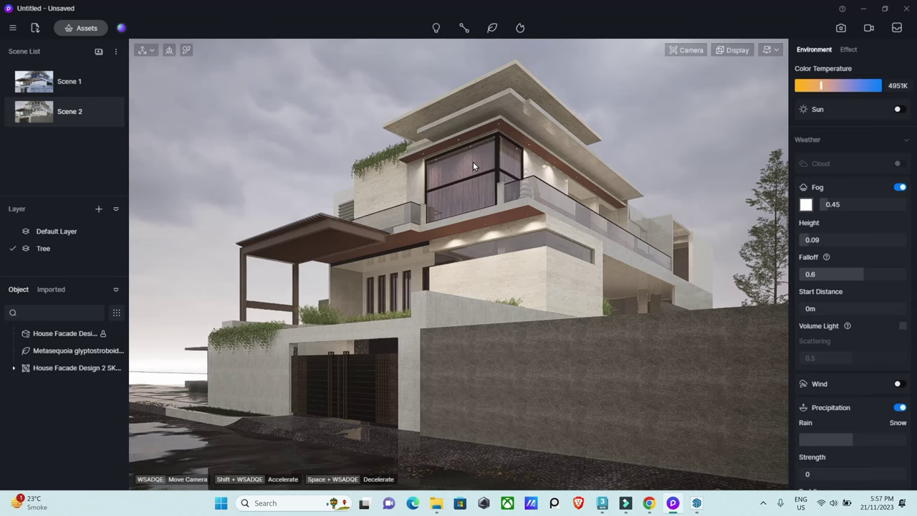
pyautogui.scroll(2, 472, 161)
pyautogui.scroll(3, 503, 192)
pyautogui.scroll(3, 518, 66)
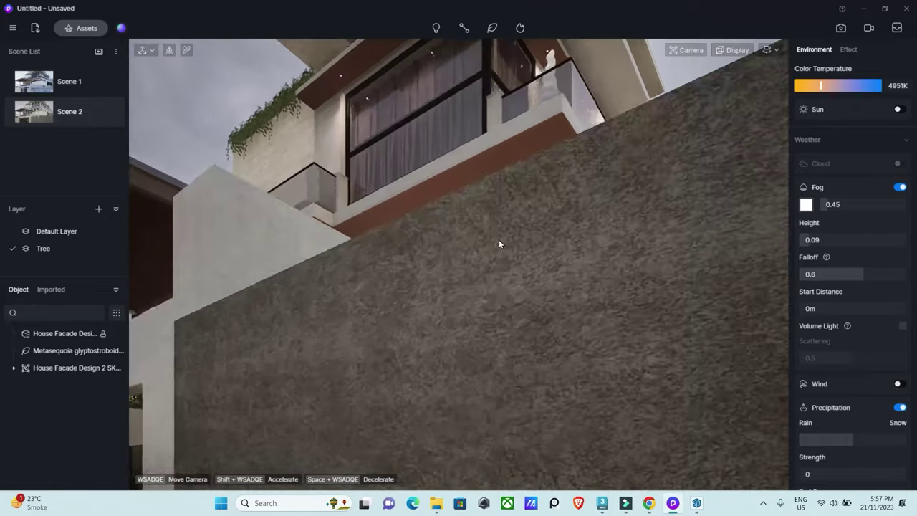
pyautogui.scroll(3, 499, 244)
pyautogui.moveTo(499, 243)
pyautogui.mouseDown(button='right')
pyautogui.moveTo(546, 126)
pyautogui.moveTo(538, 133)
pyautogui.mouseUp(button='right')
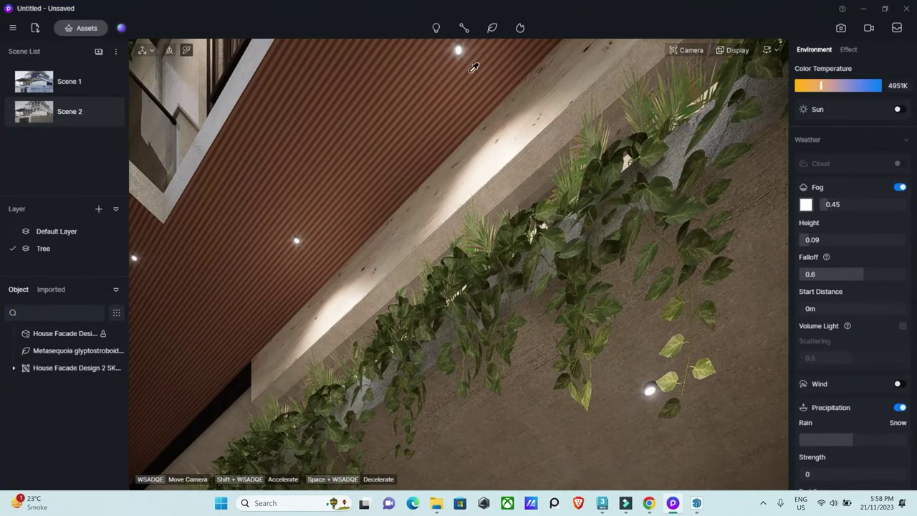
# - Raise the ceiling LED_5500k material's emissive intensity from 27.1 to 99.2
pyautogui.click(461, 48)
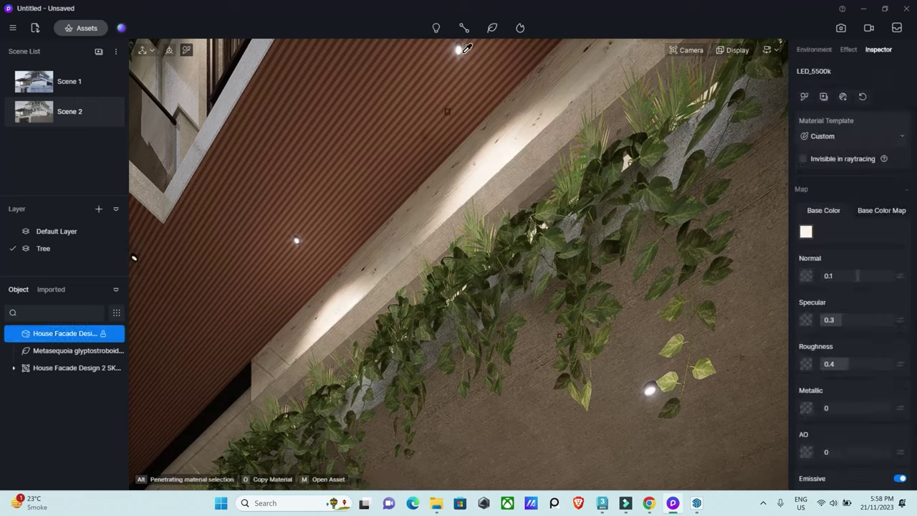
pyautogui.scroll(-3, 884, 378)
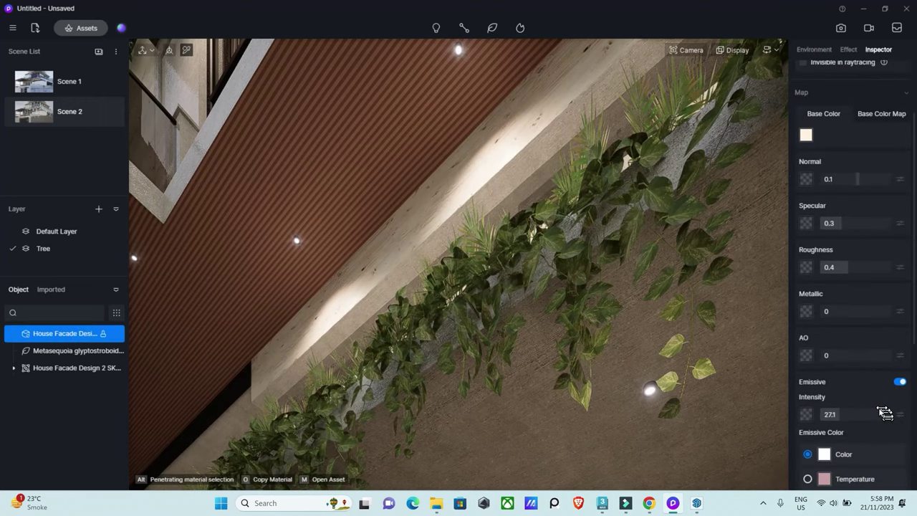
pyautogui.moveTo(880, 409); pyautogui.dragTo(838, 413)
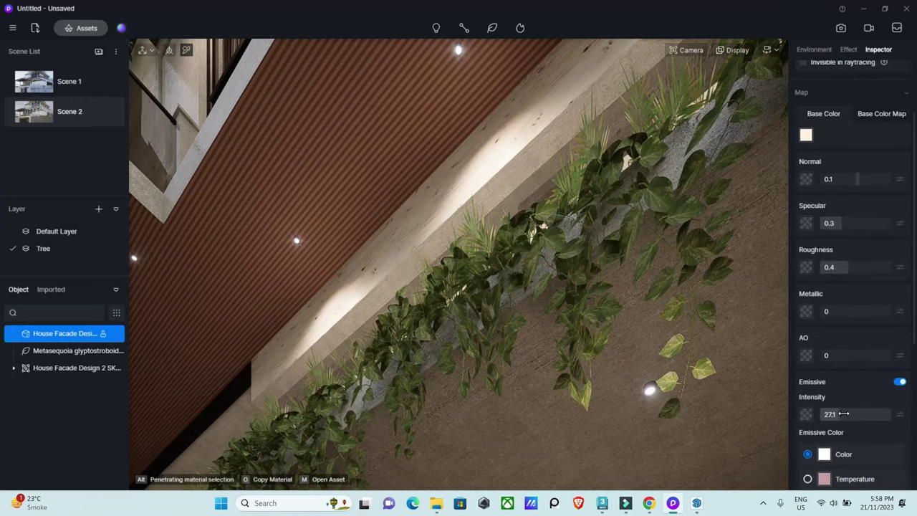
pyautogui.click(66, 110)
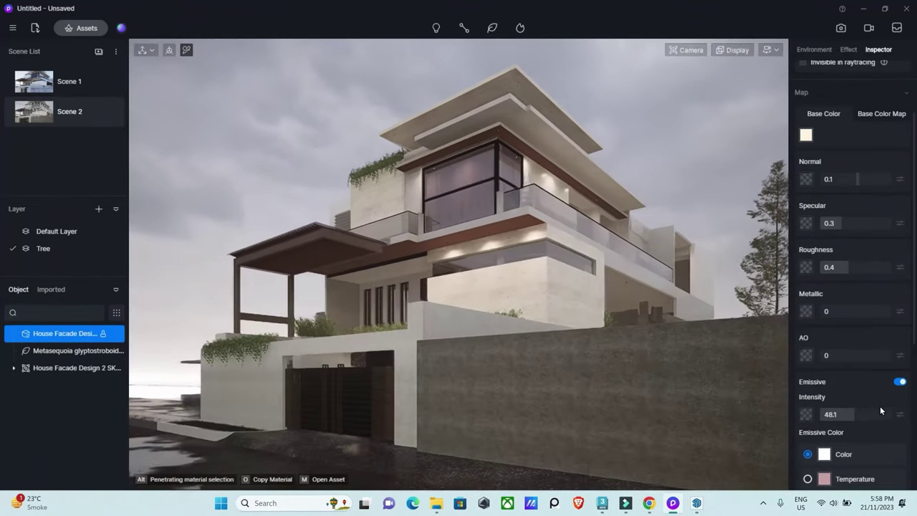
pyautogui.moveTo(852, 414); pyautogui.dragTo(860, 416)
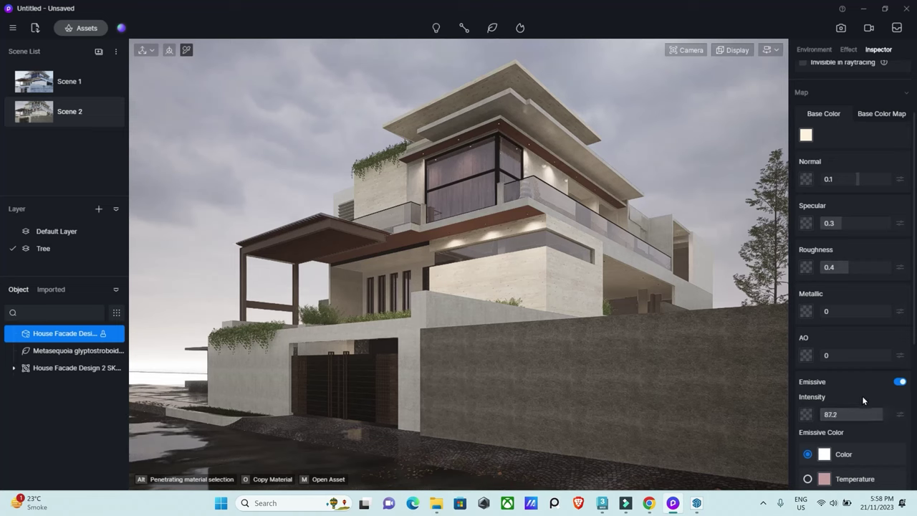
pyautogui.moveTo(881, 416); pyautogui.dragTo(888, 415)
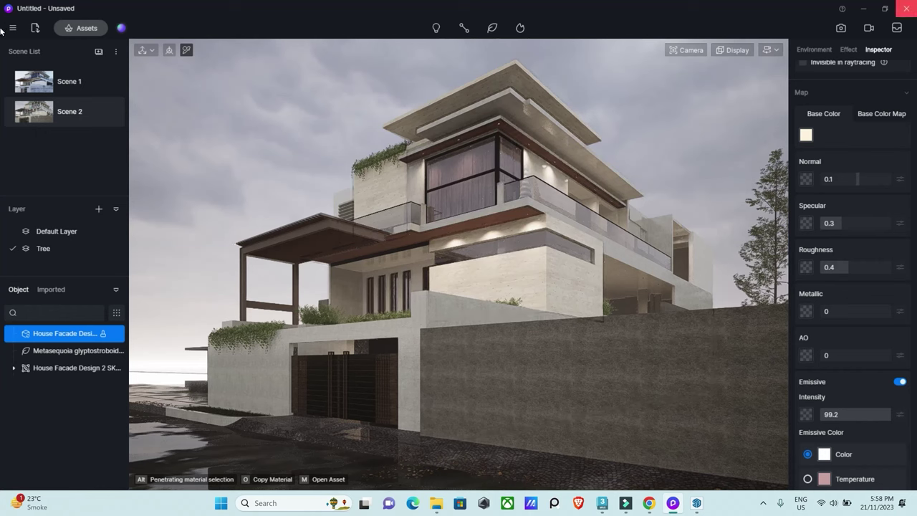
# - Raise Bloom in the Effect settings to 0.56, then bring up the Character/Vehicle/Animal path choices
pyautogui.click(848, 49)
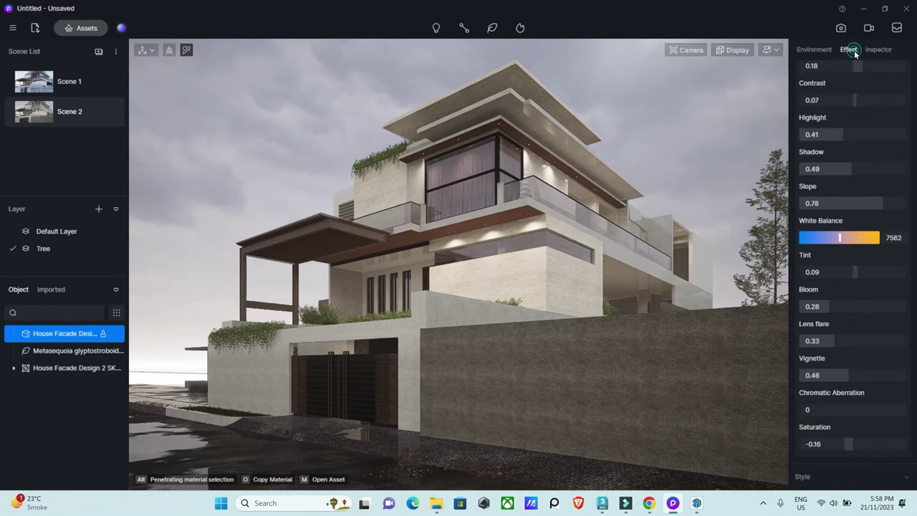
pyautogui.moveTo(831, 307); pyautogui.dragTo(846, 308)
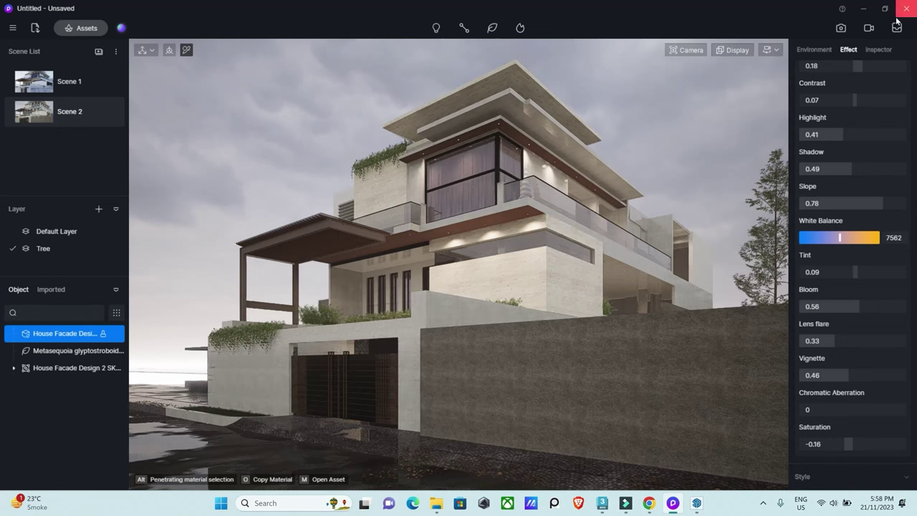
pyautogui.click(463, 27)
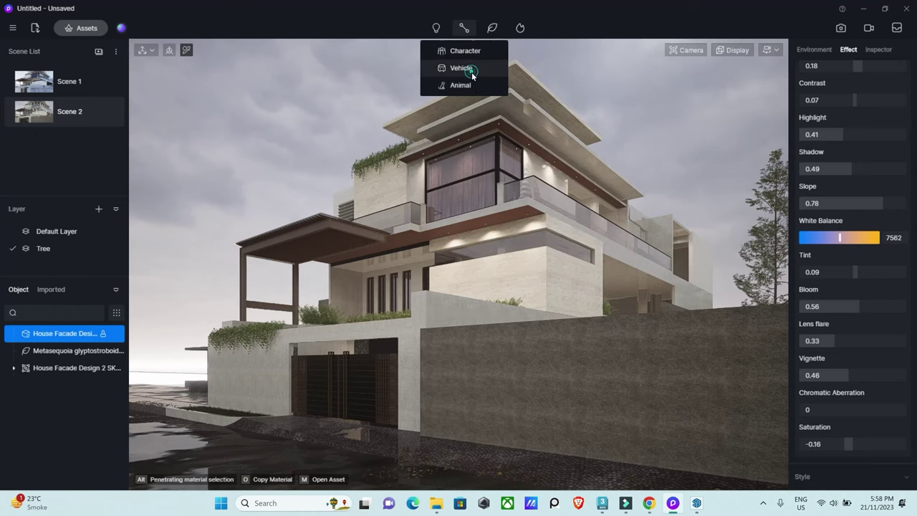
# - Start a vehicle path and download and choose Wagon 03 as its car
pyautogui.click(470, 72)
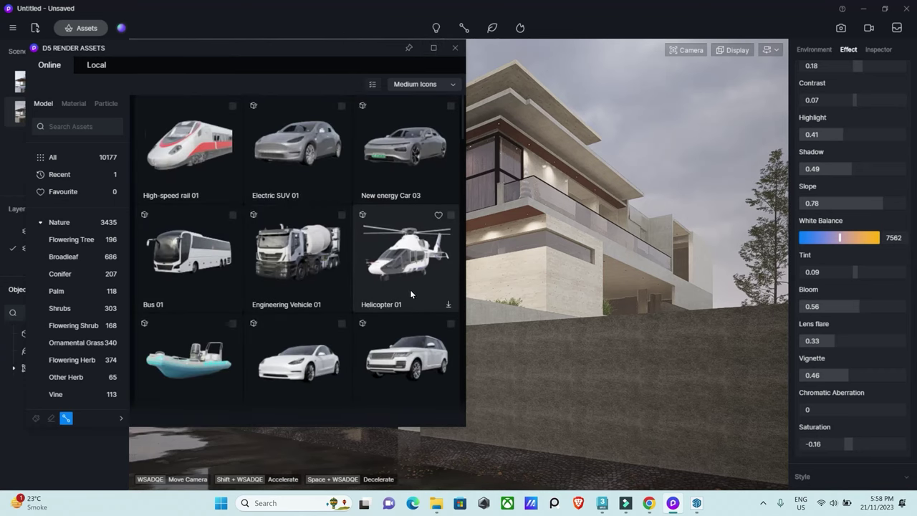
pyautogui.scroll(-1, 410, 291)
pyautogui.scroll(-1, 372, 268)
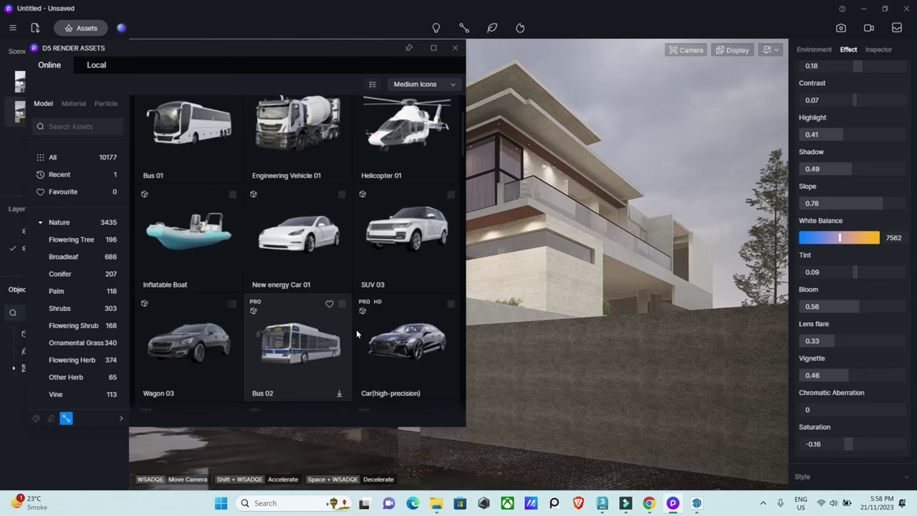
pyautogui.scroll(-1, 189, 340)
pyautogui.click(188, 340)
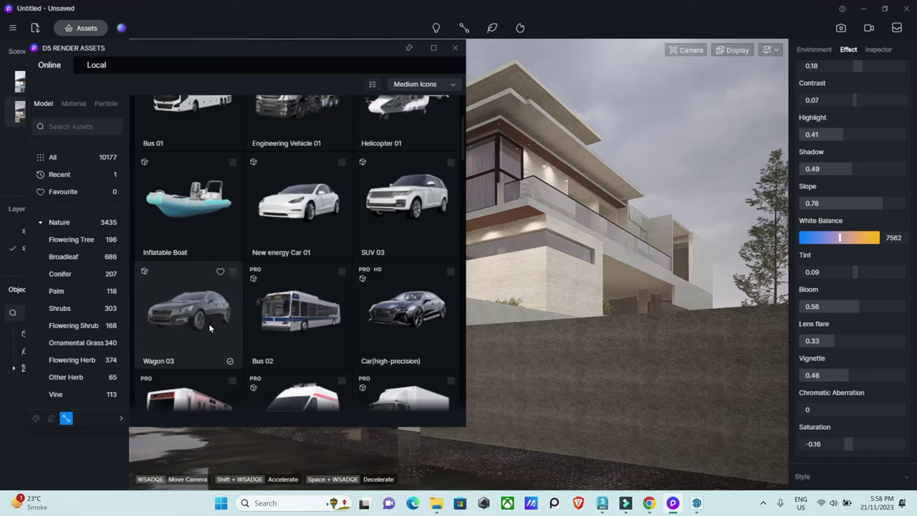
pyautogui.click(208, 323)
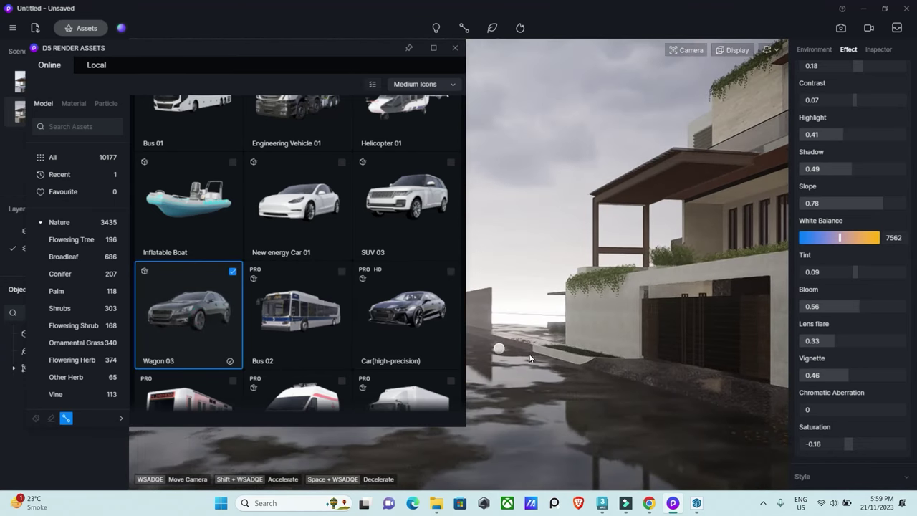
# - Draw the Wagon 03 path along the street beside the house and adjust its nodes
pyautogui.press('a')
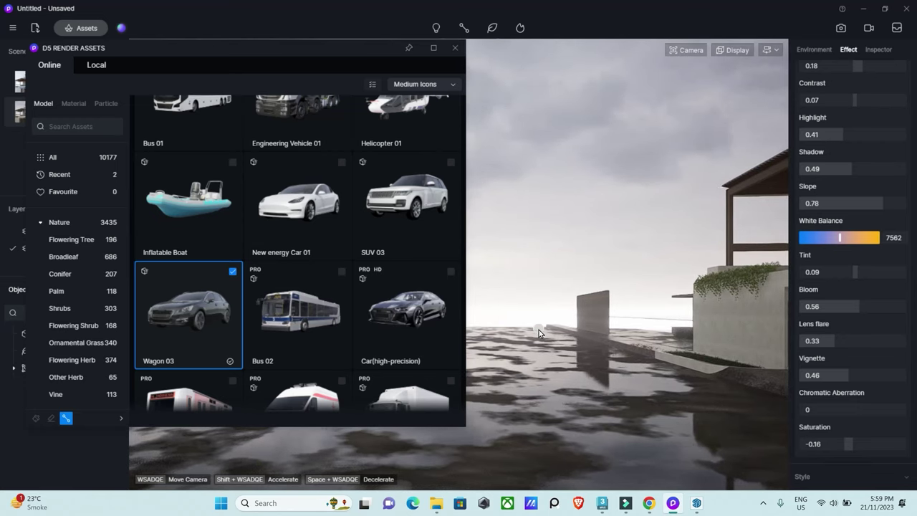
pyautogui.click(536, 334)
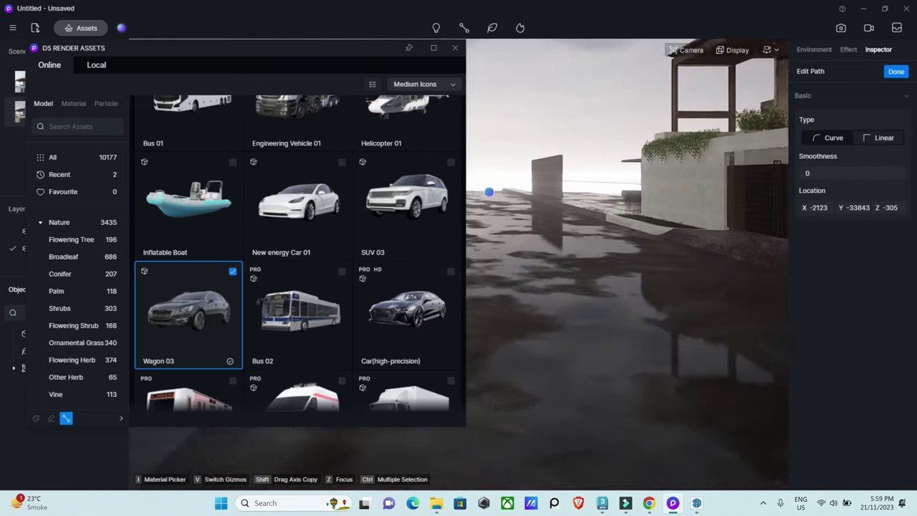
pyautogui.moveTo(544, 337); pyautogui.dragTo(580, 399, button='right')
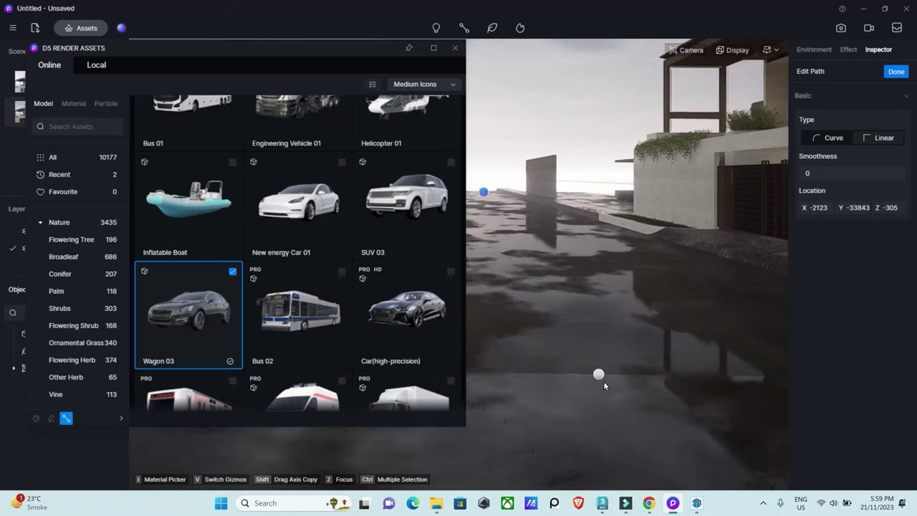
pyautogui.click(682, 306)
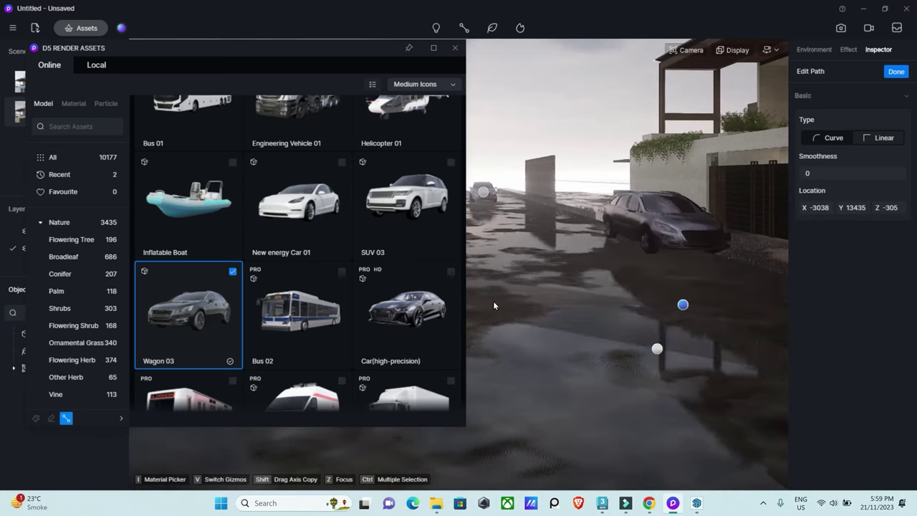
pyautogui.rightClick(485, 91)
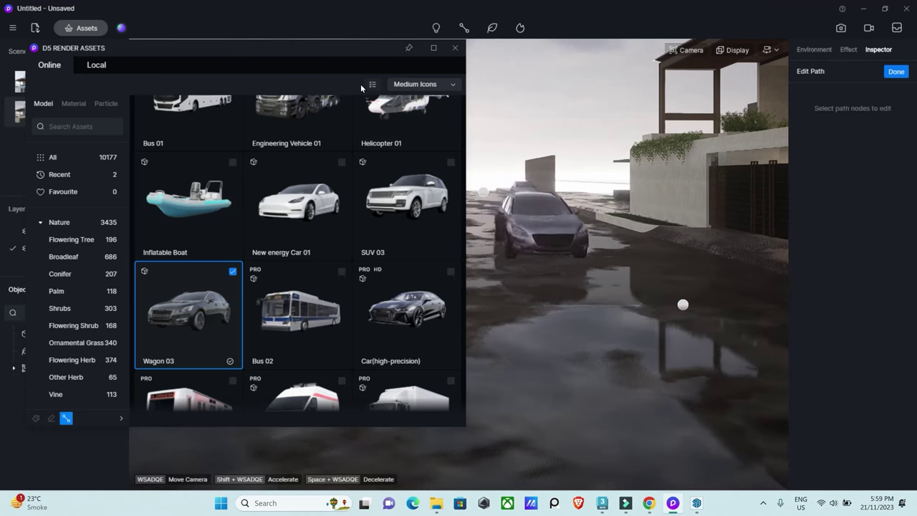
pyautogui.click(455, 47)
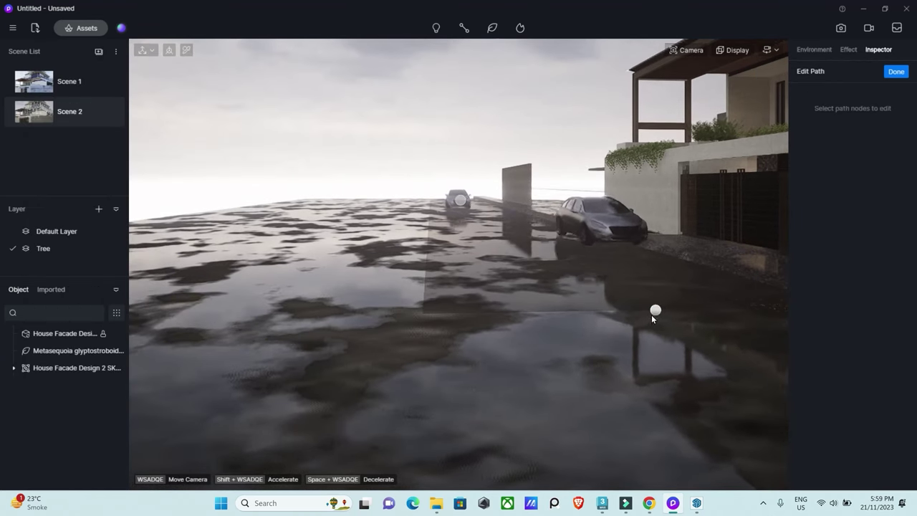
pyautogui.click(659, 307)
pyautogui.click(560, 289)
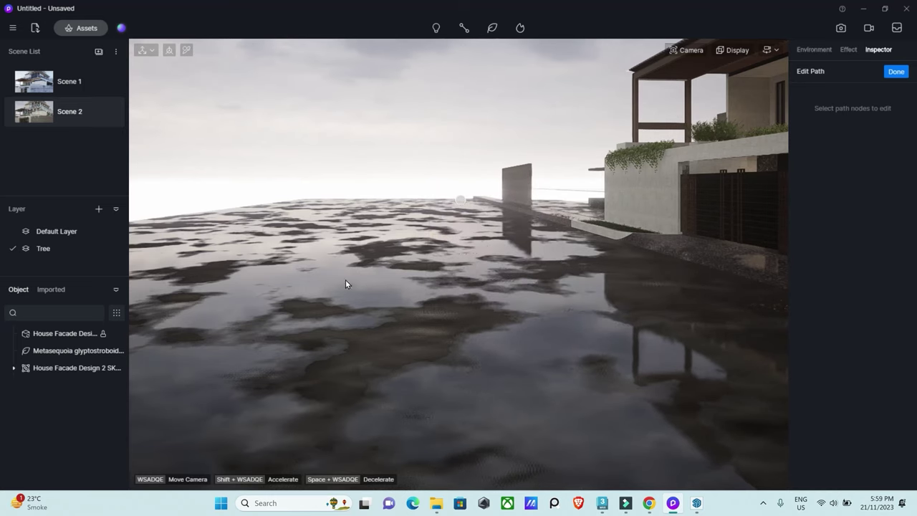
# - Place another Wagon 03 from Assets and move it in front of the house gate
pyautogui.click(90, 30)
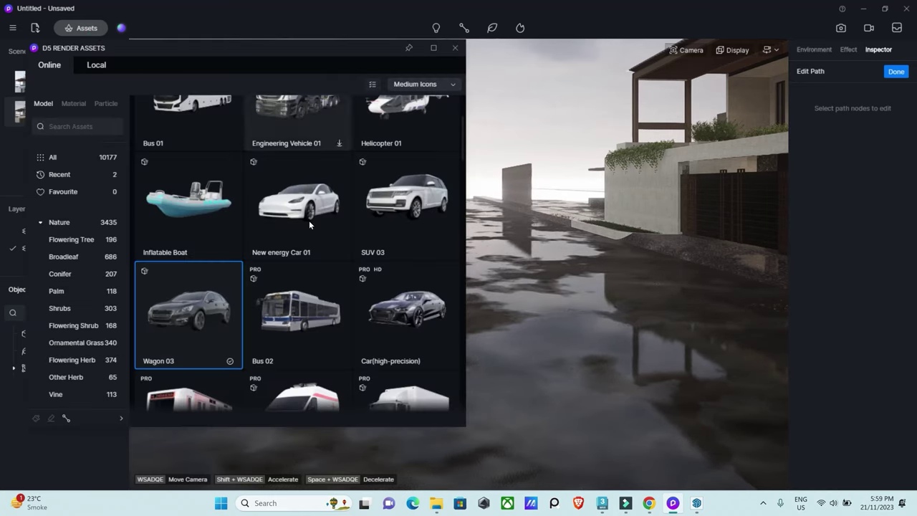
pyautogui.click(203, 313)
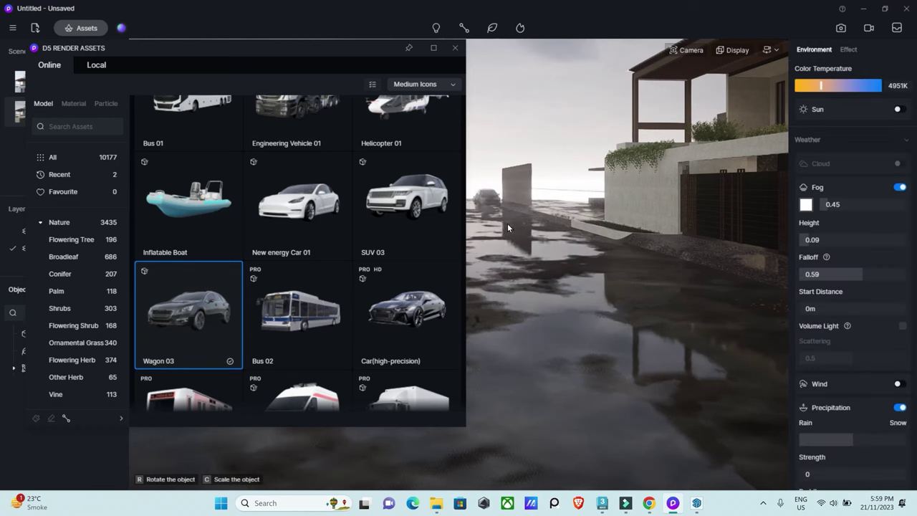
pyautogui.click(530, 256)
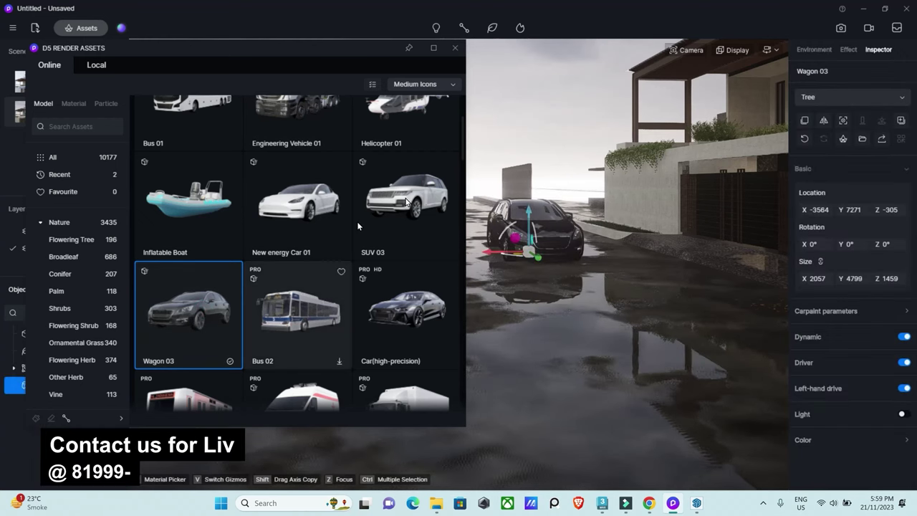
pyautogui.moveTo(538, 259); pyautogui.dragTo(562, 272)
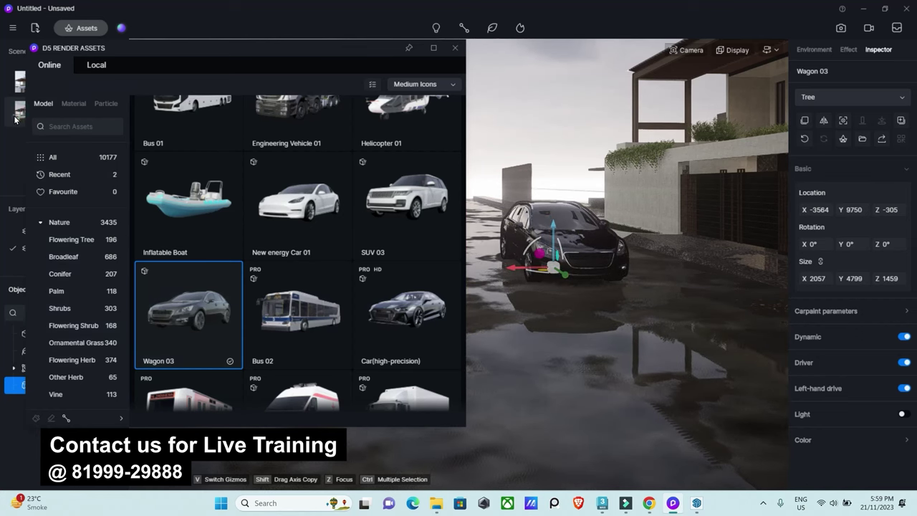
pyautogui.click(14, 118)
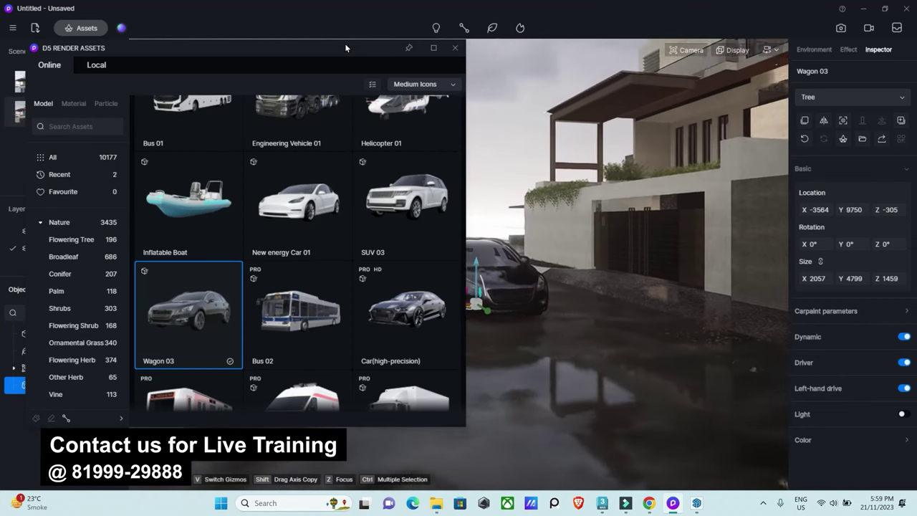
pyautogui.click(454, 48)
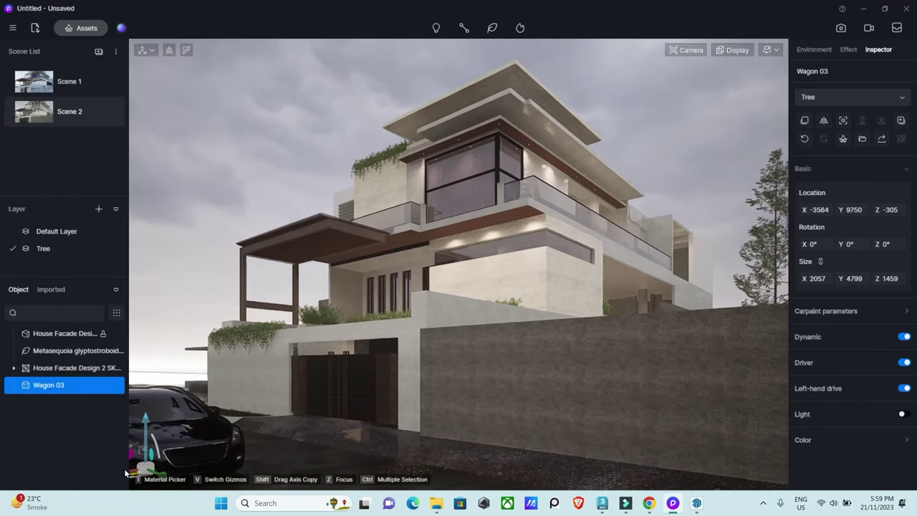
pyautogui.moveTo(132, 473)
pyautogui.mouseDown()
pyautogui.moveTo(183, 444)
pyautogui.moveTo(122, 444)
pyautogui.moveTo(179, 448)
pyautogui.moveTo(198, 435)
pyautogui.moveTo(180, 405)
pyautogui.mouseUp()
# - Drop the parked Wagon 03 onto the ground with its driver enabled
pyautogui.rightClick(61, 390)
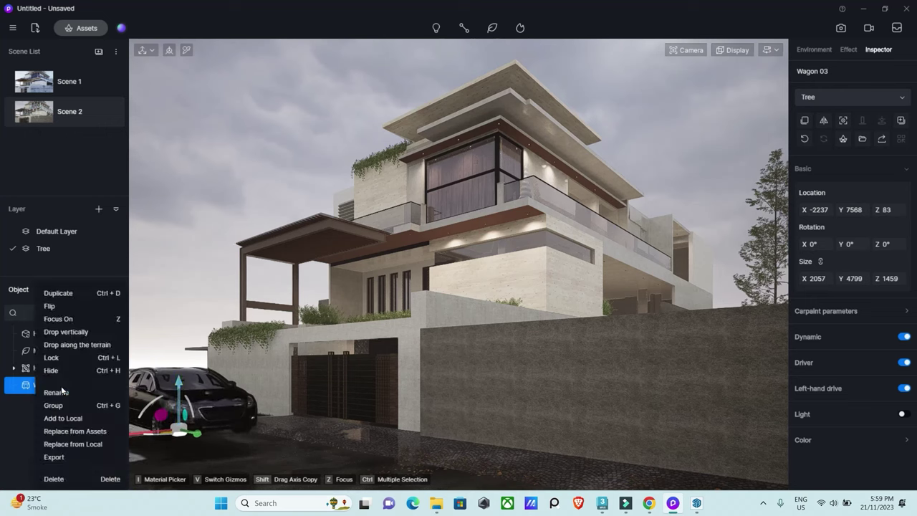
pyautogui.click(16, 416)
pyautogui.rightClick(54, 388)
pyautogui.click(65, 334)
pyautogui.click(198, 291)
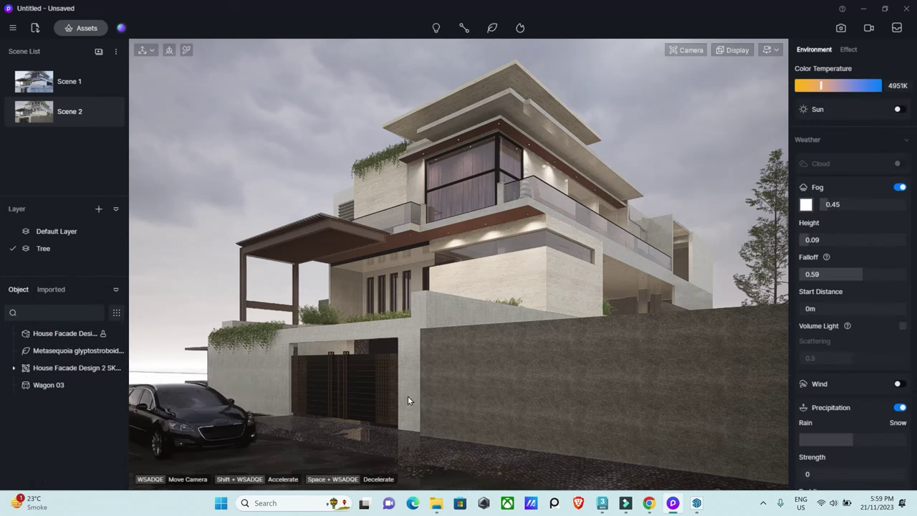
pyautogui.click(194, 429)
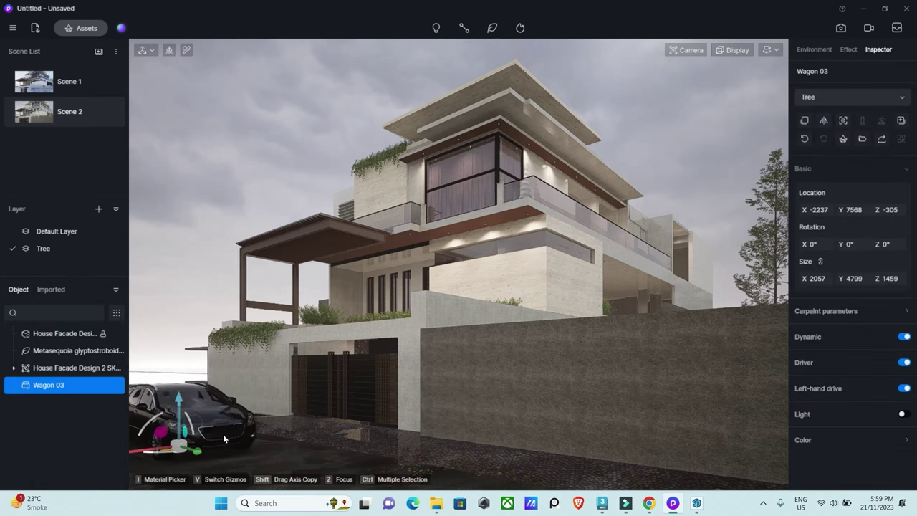
pyautogui.click(200, 162)
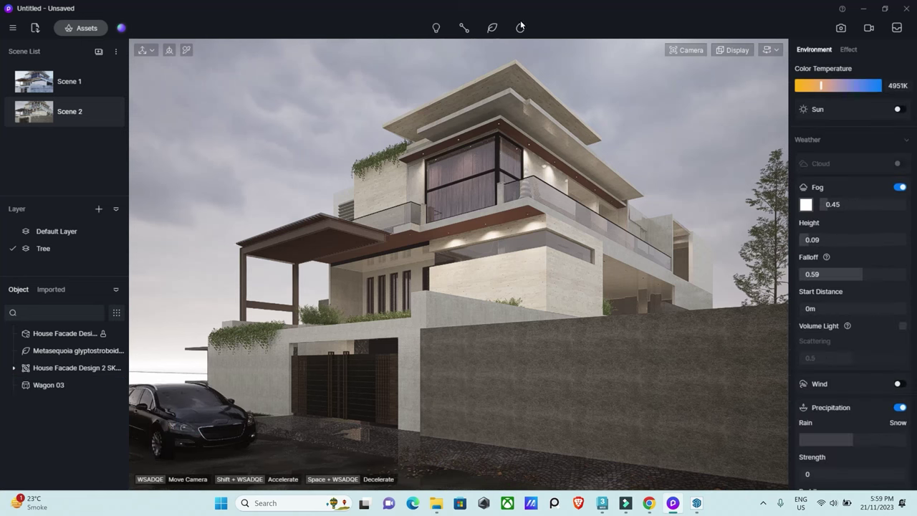
pyautogui.click(493, 28)
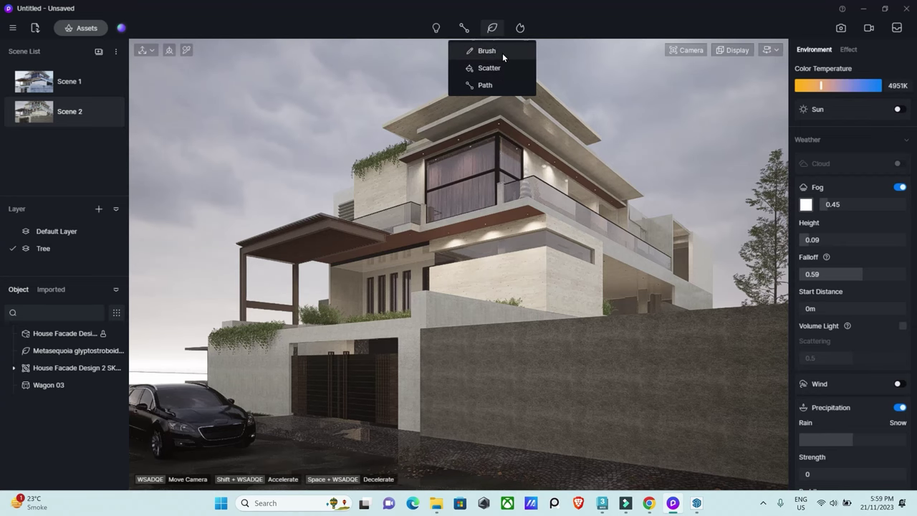
# - Download the Fireflies particle and place it up on the boundary wall
pyautogui.click(520, 28)
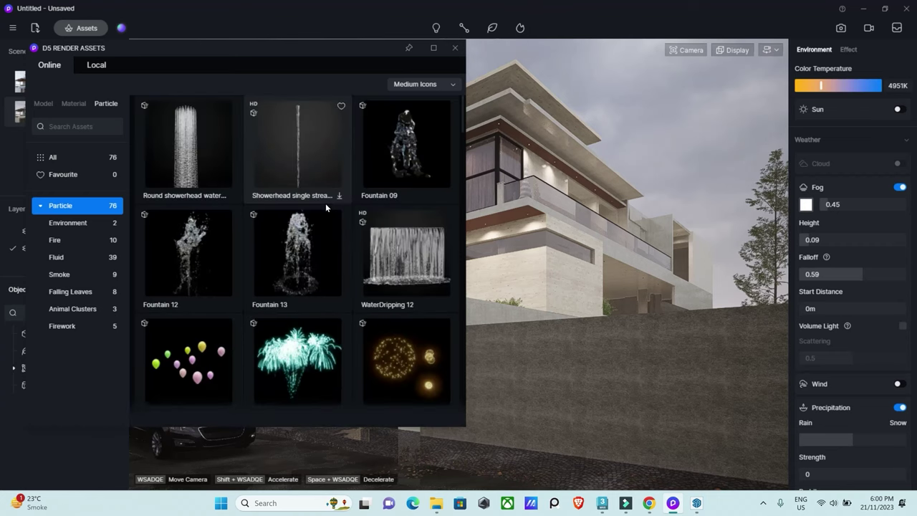
pyautogui.scroll(-2, 359, 259)
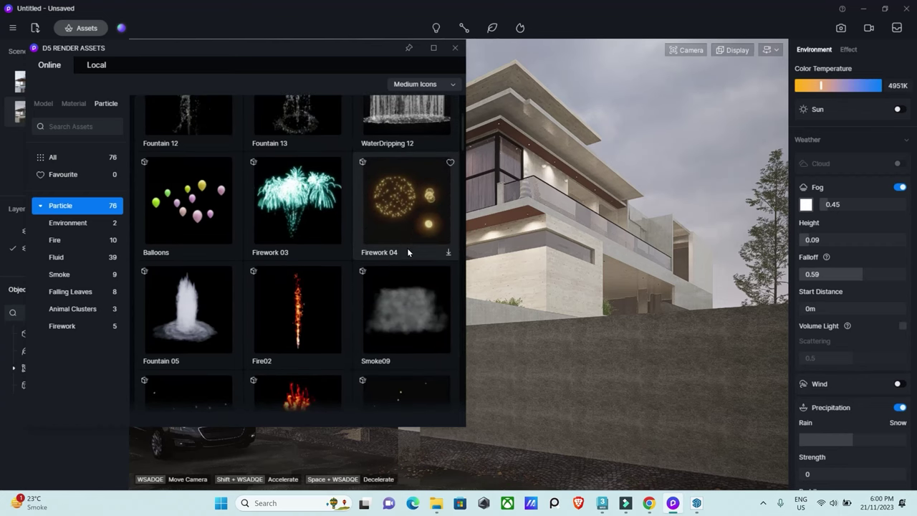
pyautogui.scroll(-1, 408, 243)
pyautogui.scroll(-1, 421, 227)
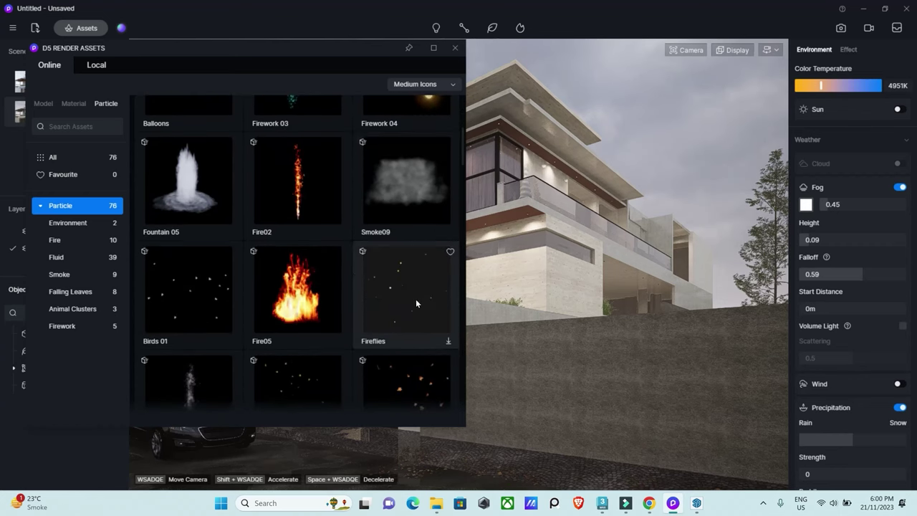
pyautogui.click(416, 303)
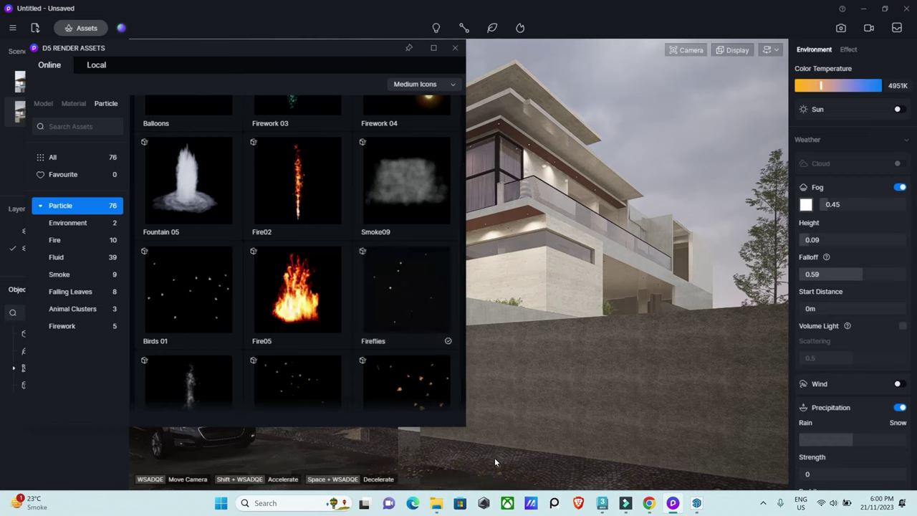
pyautogui.click(424, 289)
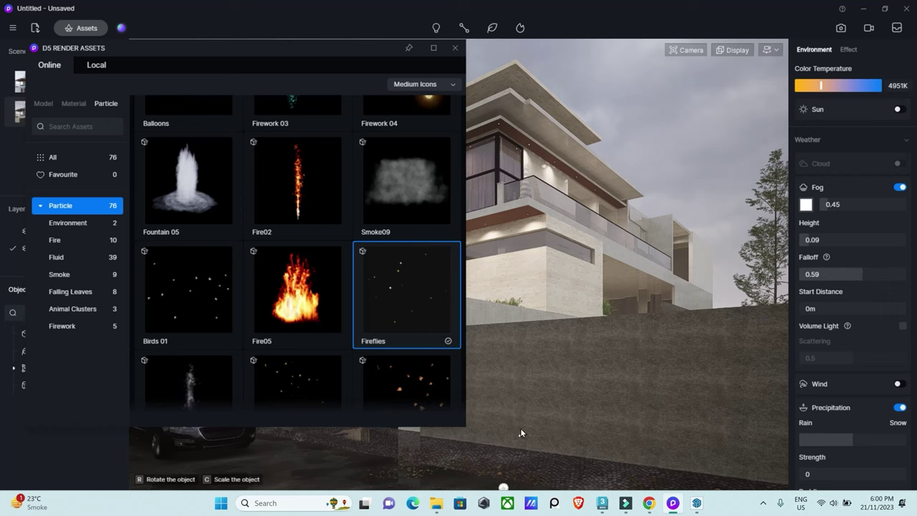
pyautogui.click(532, 451)
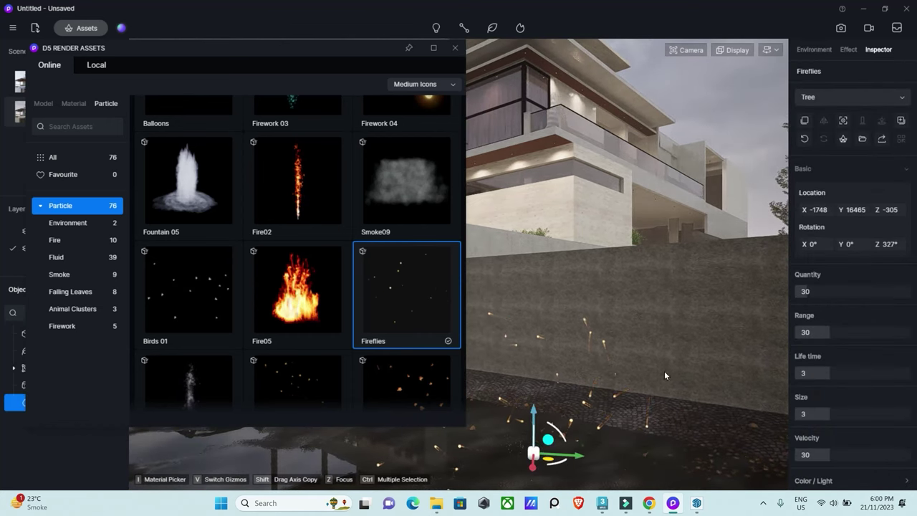
pyautogui.moveTo(533, 416)
pyautogui.mouseDown()
pyautogui.moveTo(533, 260)
pyautogui.moveTo(628, 244)
pyautogui.mouseUp()
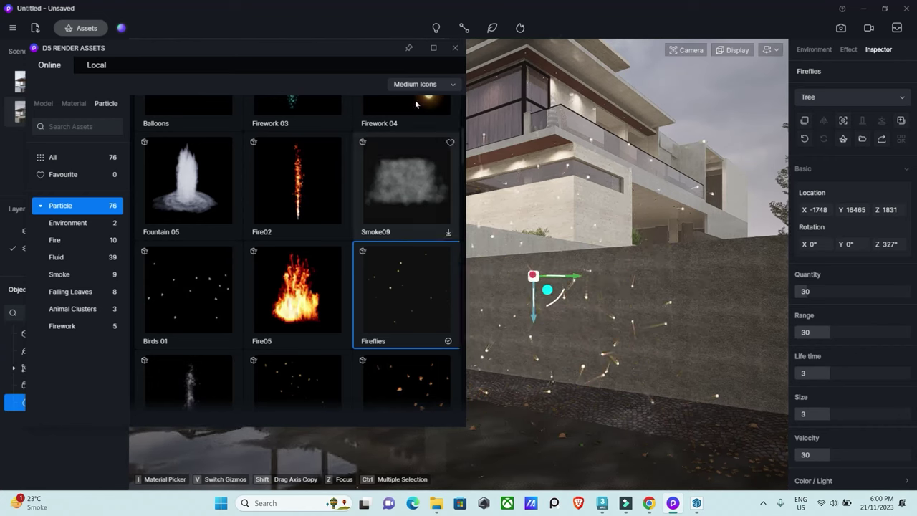
# - Place a Birds 01 flock in the sky and lift it to Z 3876 above the house
pyautogui.click(205, 290)
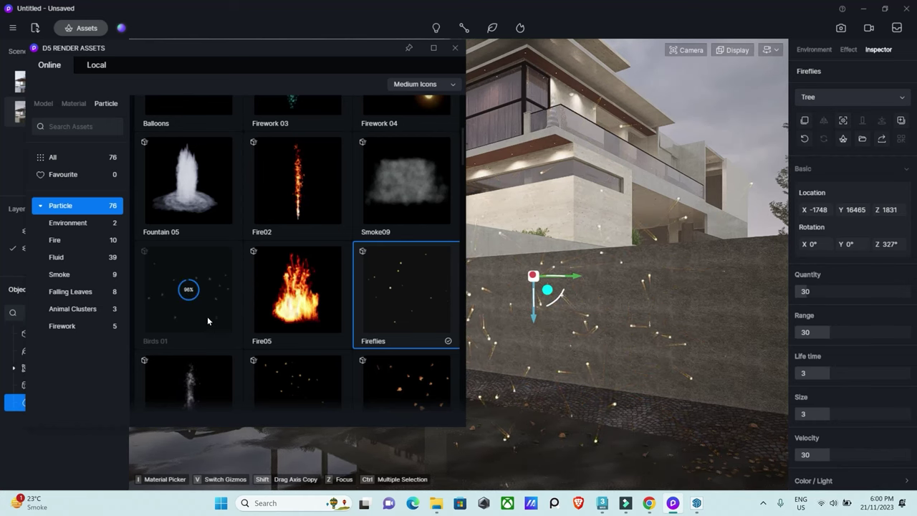
pyautogui.click(201, 303)
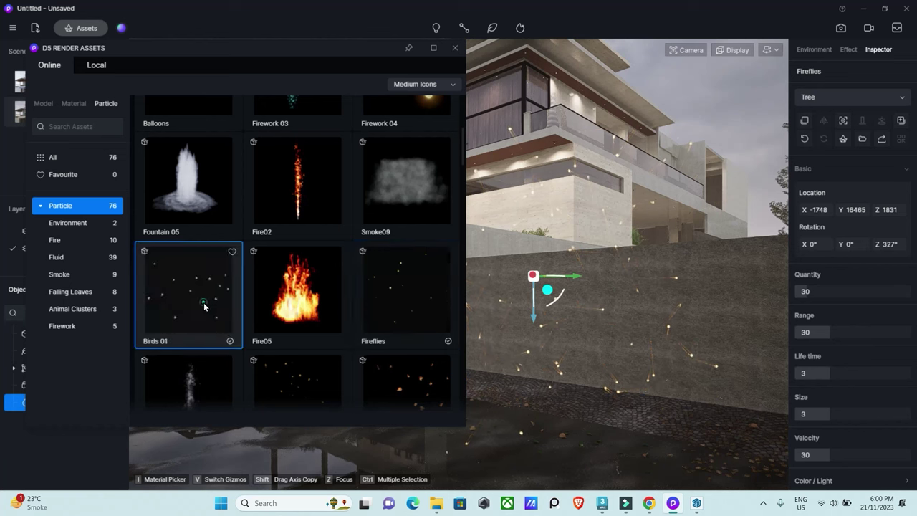
pyautogui.moveTo(542, 329); pyautogui.dragTo(676, 153, button='right')
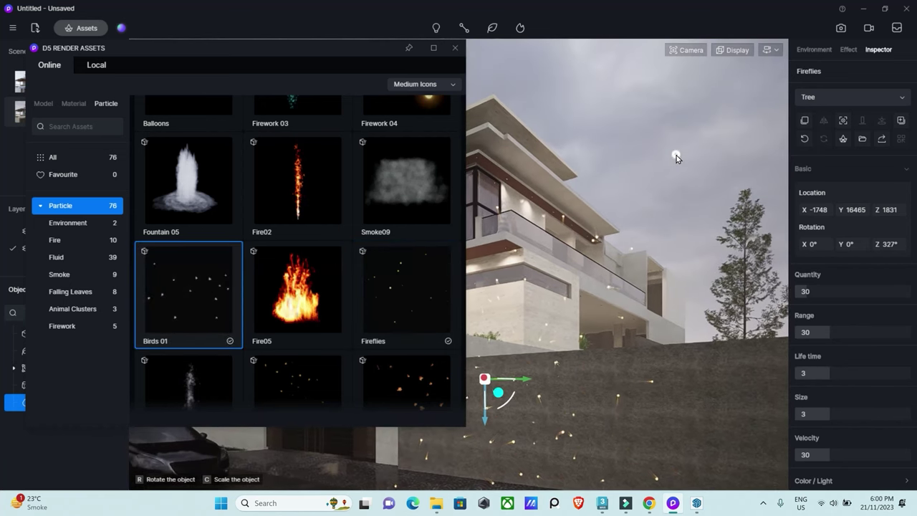
pyautogui.click(644, 200)
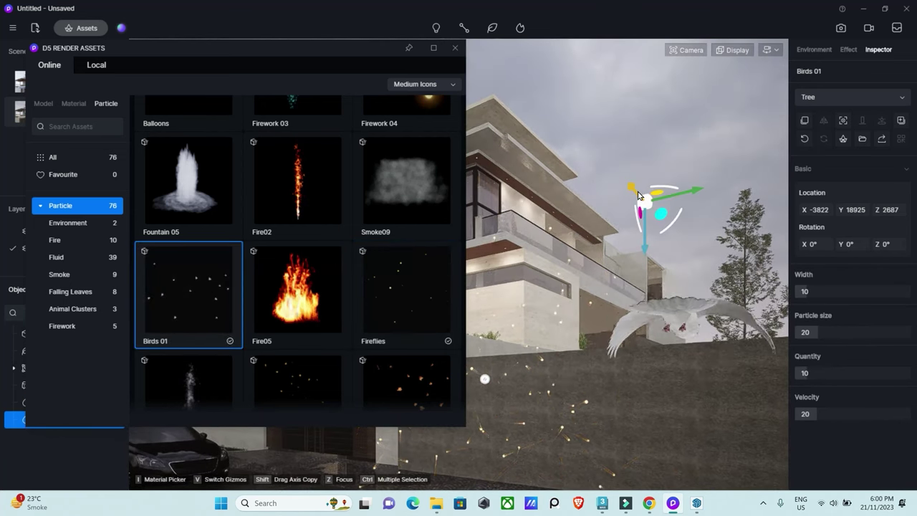
pyautogui.moveTo(629, 186)
pyautogui.mouseDown()
pyautogui.moveTo(562, 109)
pyautogui.moveTo(598, 85)
pyautogui.moveTo(599, 43)
pyautogui.mouseUp()
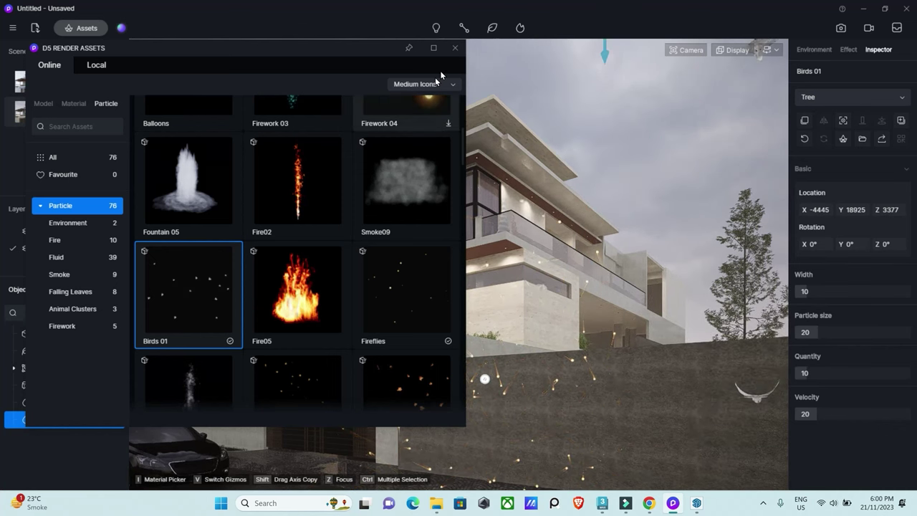
pyautogui.click(455, 48)
pyautogui.moveTo(559, 318); pyautogui.dragTo(649, 318, button='right')
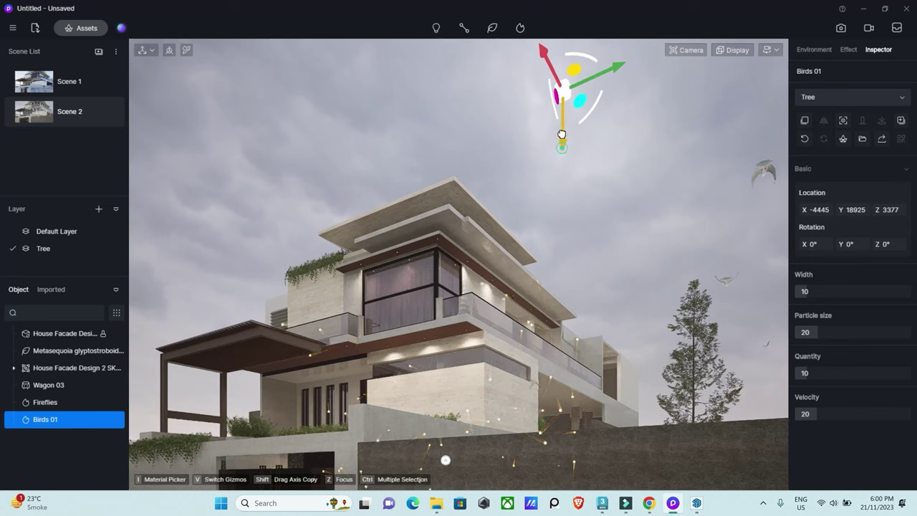
pyautogui.moveTo(563, 135); pyautogui.dragTo(555, 5)
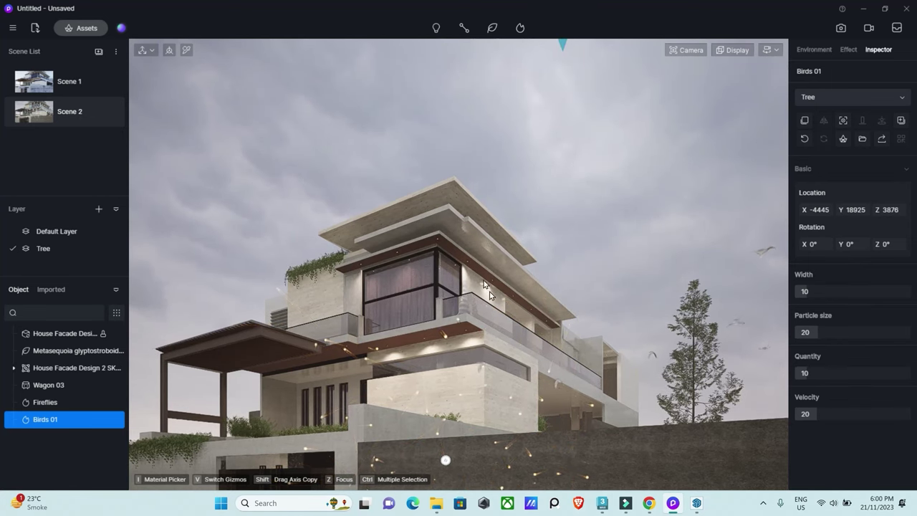
# - Select the Fireflies particle and return to the environment settings
pyautogui.click(445, 460)
pyautogui.click(479, 440)
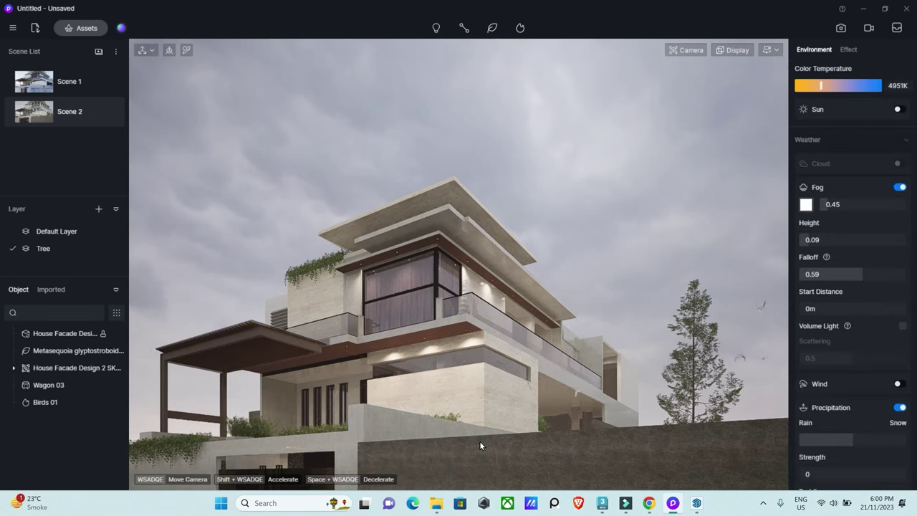
pyautogui.moveTo(479, 440)
pyautogui.mouseDown(button='right')
pyautogui.moveTo(555, 381)
pyautogui.moveTo(686, 309)
pyautogui.moveTo(479, 491)
pyautogui.moveTo(548, 328)
pyautogui.moveTo(542, 251)
pyautogui.moveTo(523, 270)
pyautogui.moveTo(537, 330)
pyautogui.mouseUp(button='right')
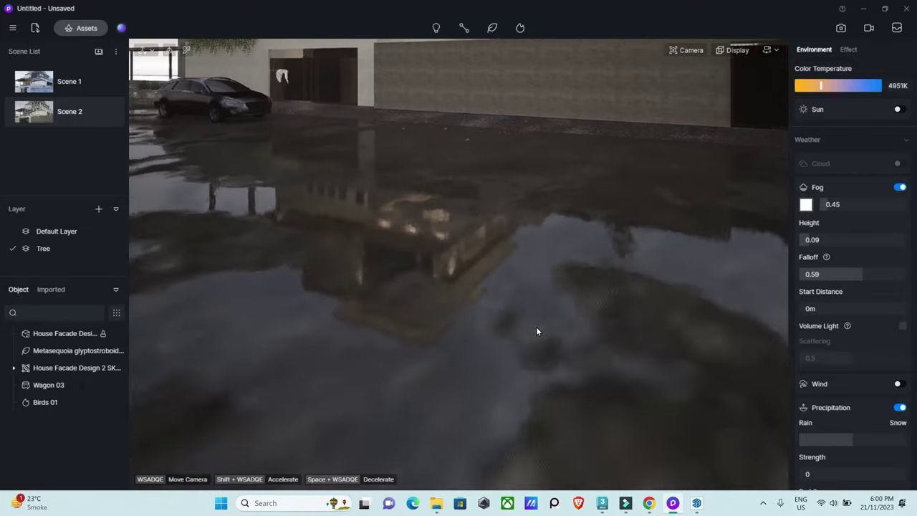
# - Delete the Birds 01 particle from the scene
pyautogui.click(687, 49)
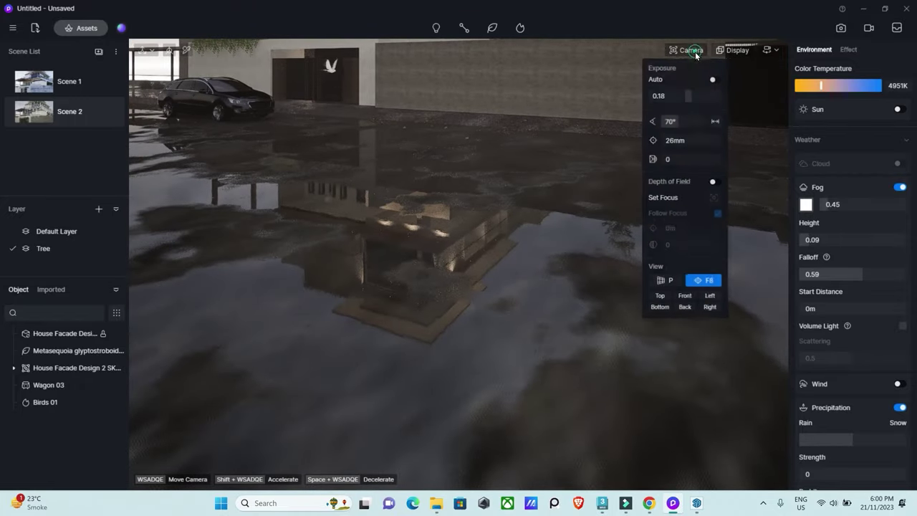
pyautogui.click(666, 286)
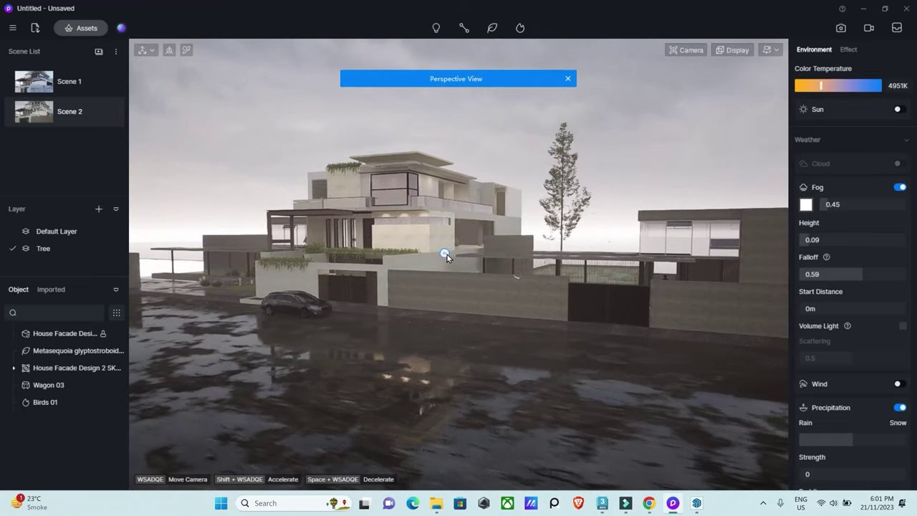
pyautogui.click(447, 252)
pyautogui.press('Delete')
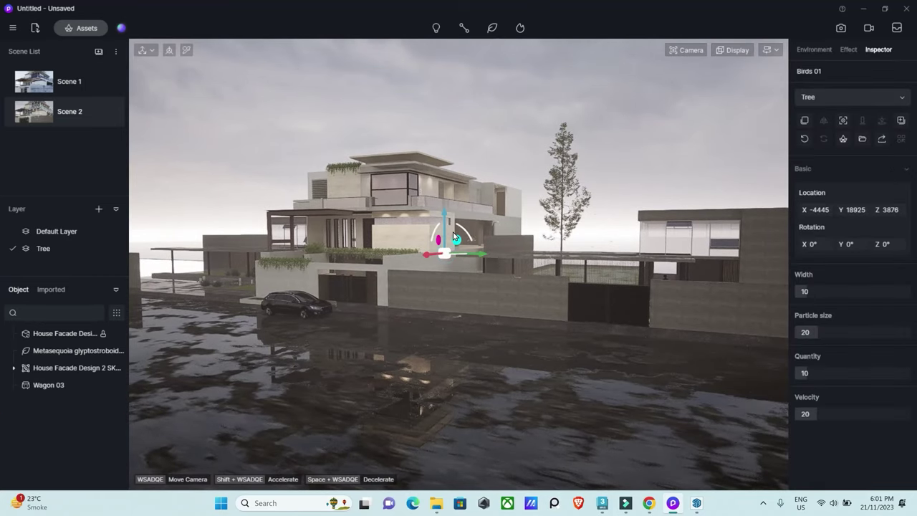
# - Set Scene 2 to two-point perspective with a 24mm focal length, leaving depth of field off
pyautogui.doubleClick(59, 108)
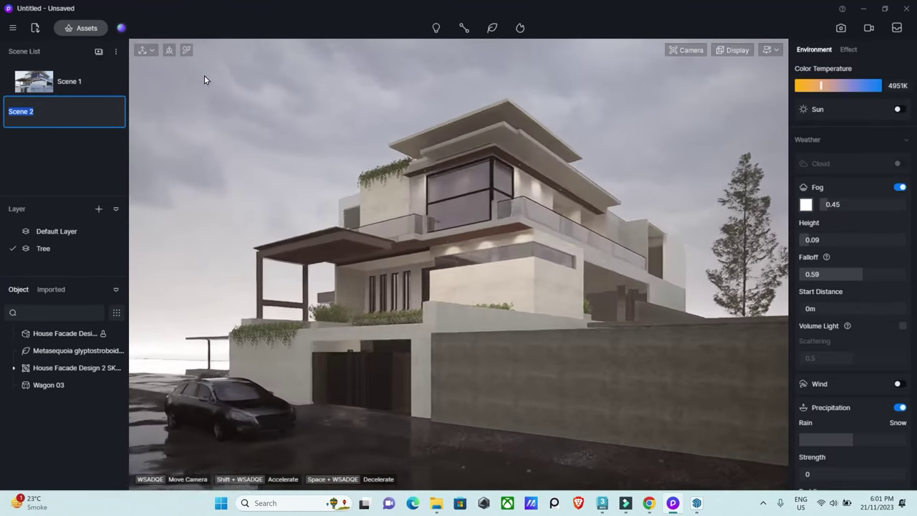
pyautogui.click(466, 28)
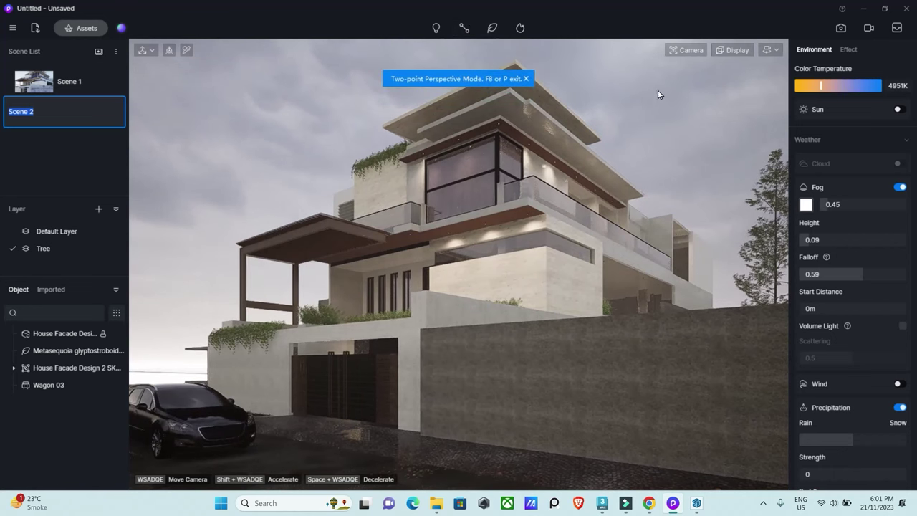
pyautogui.click(703, 49)
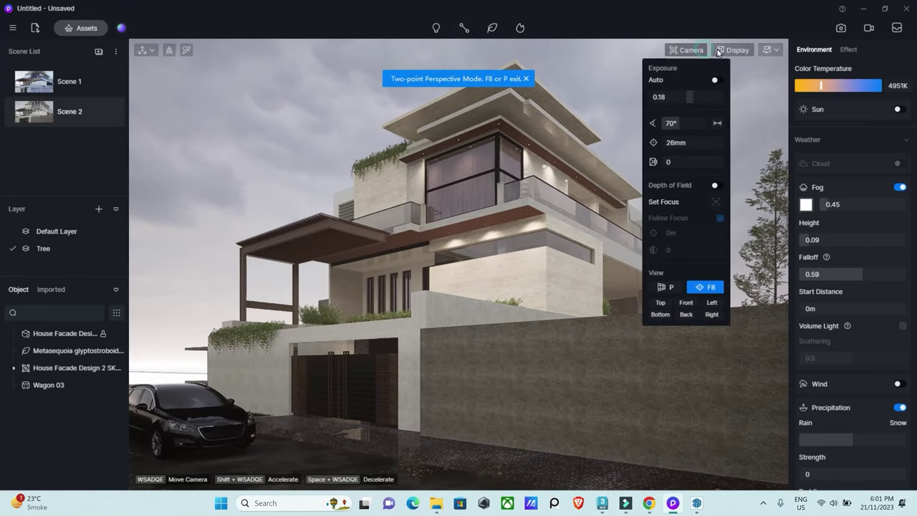
pyautogui.moveTo(686, 121); pyautogui.dragTo(678, 126)
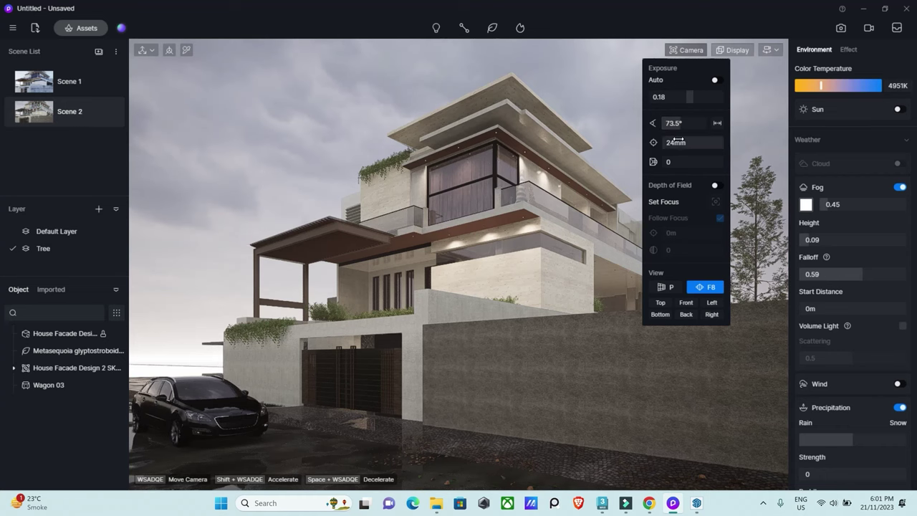
pyautogui.moveTo(676, 143)
pyautogui.mouseDown()
pyautogui.moveTo(684, 145)
pyautogui.moveTo(679, 151)
pyautogui.mouseUp()
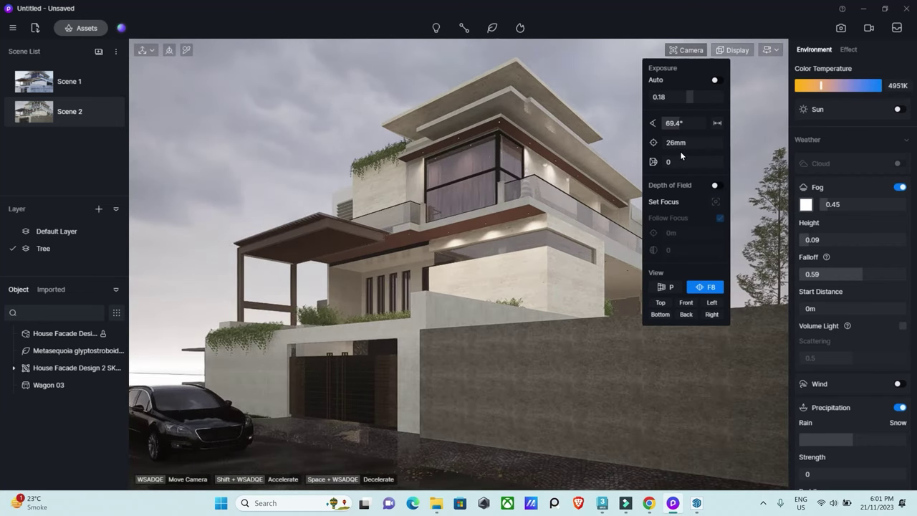
pyautogui.moveTo(673, 162)
pyautogui.mouseDown()
pyautogui.moveTo(718, 163)
pyautogui.moveTo(660, 168)
pyautogui.mouseUp()
pyautogui.click(716, 185)
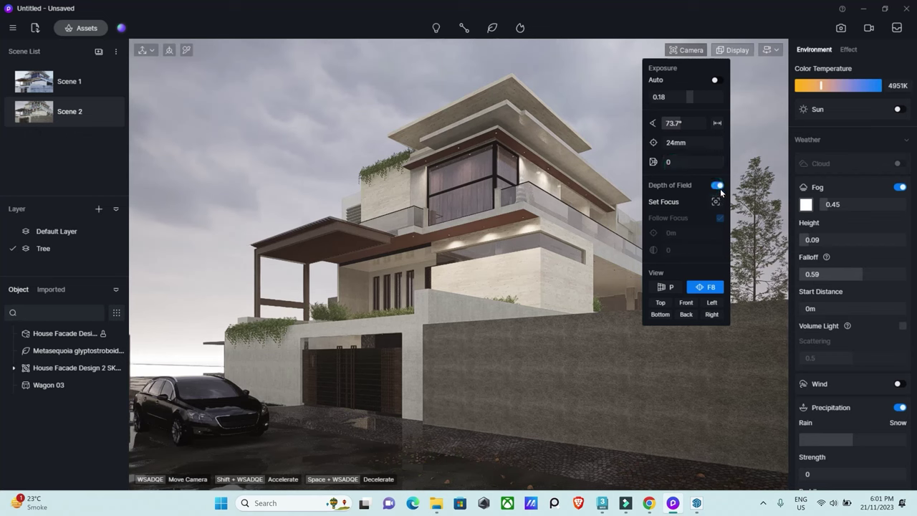
pyautogui.click(716, 186)
# - Show, then hide again, the light source markers via View > Show Light Source
pyautogui.click(731, 50)
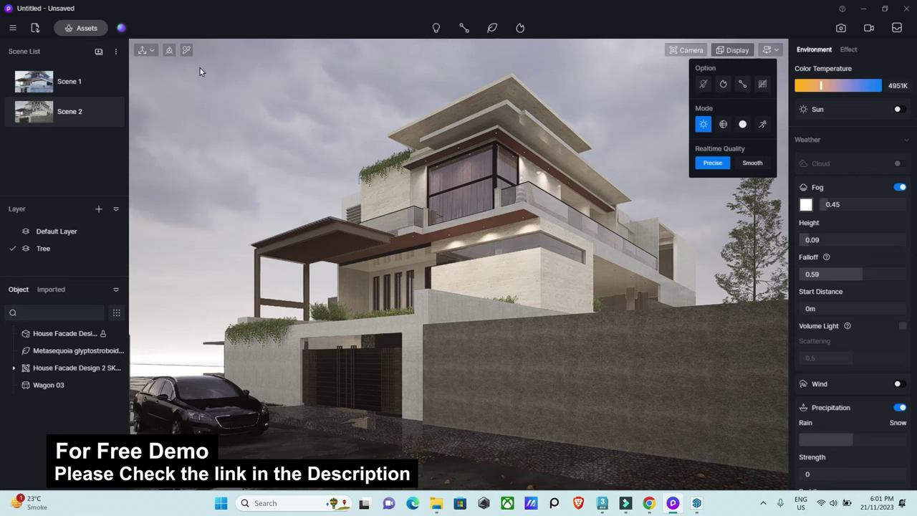
pyautogui.click(12, 27)
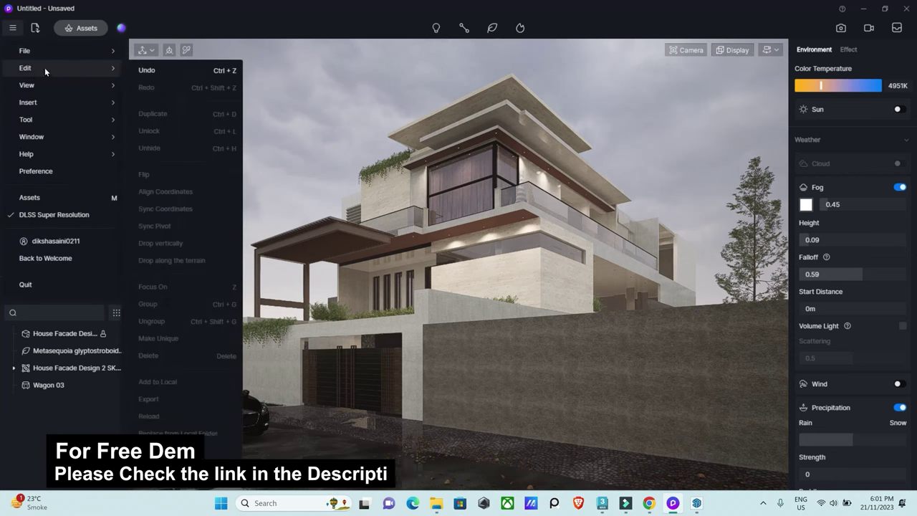
pyautogui.moveTo(27, 85)
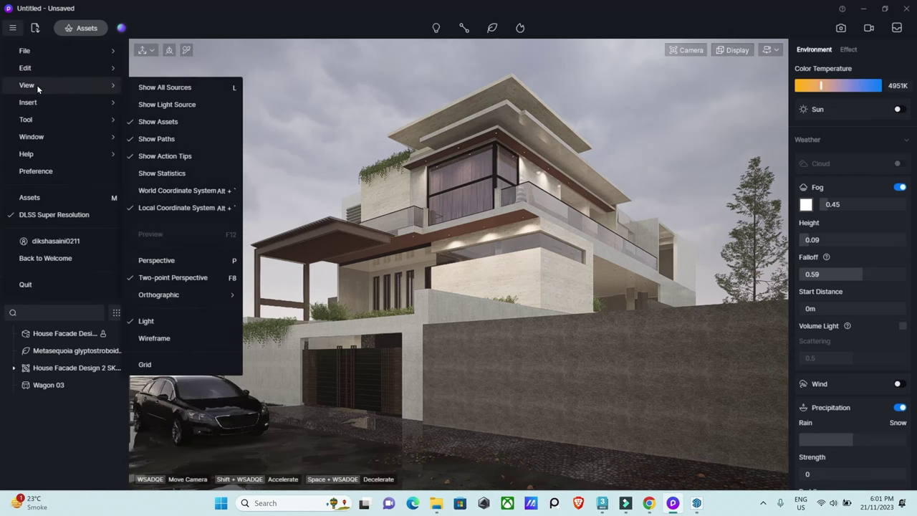
pyautogui.click(172, 104)
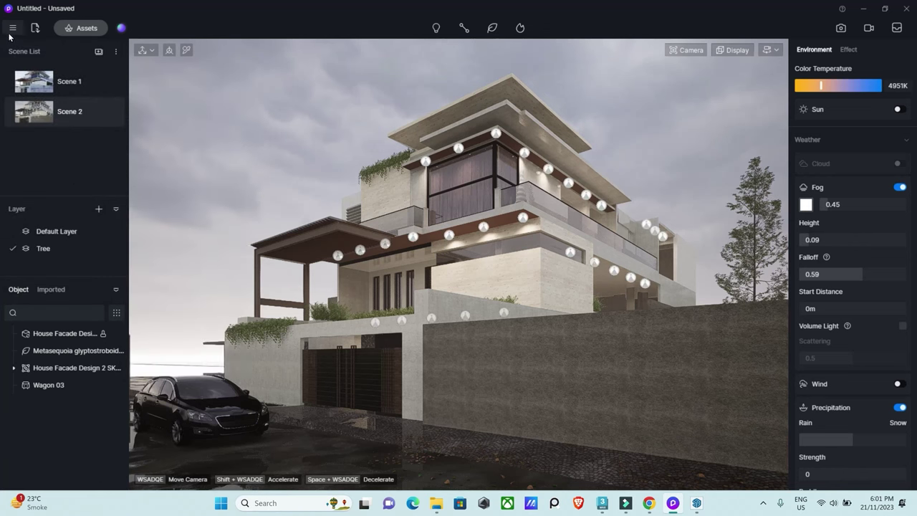
pyautogui.click(12, 28)
pyautogui.click(153, 103)
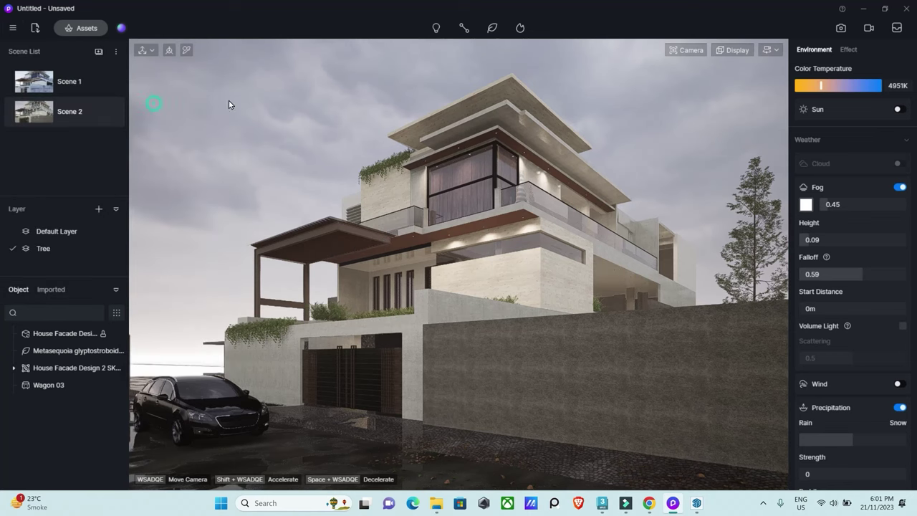
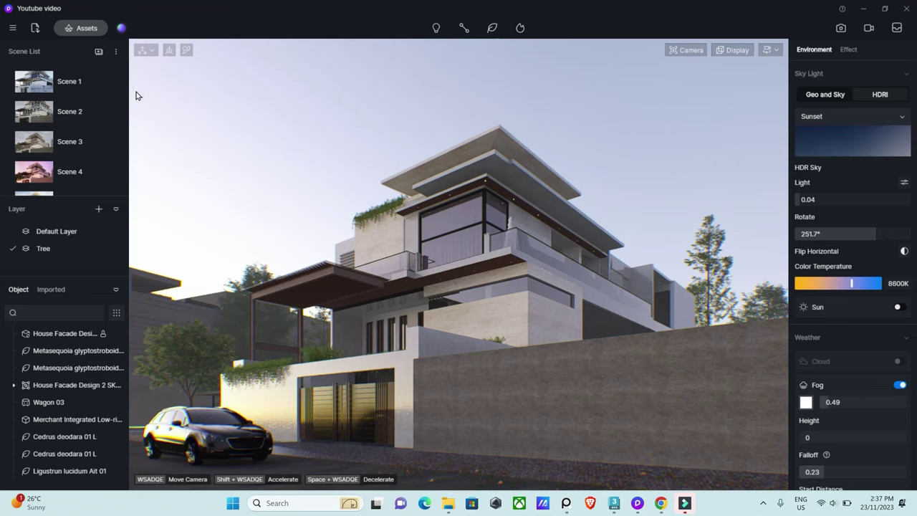
# - Review saved Scenes 2 through 6 in turn, ending on the Scene 6 sunset view
pyautogui.click(75, 118)
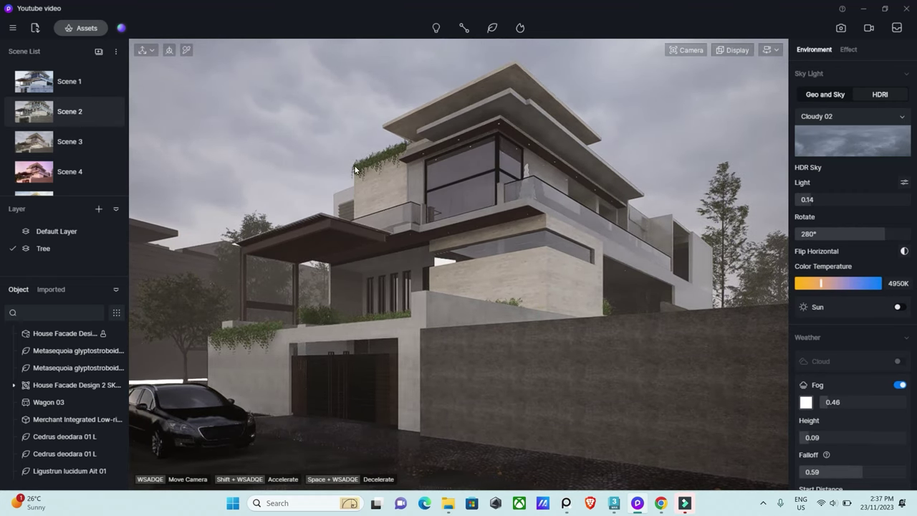
pyautogui.click(71, 142)
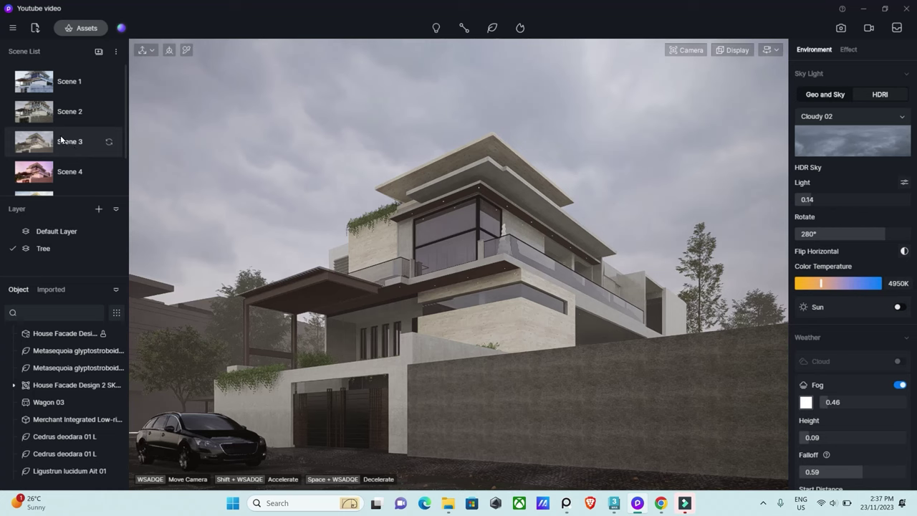
pyautogui.scroll(-2, 61, 140)
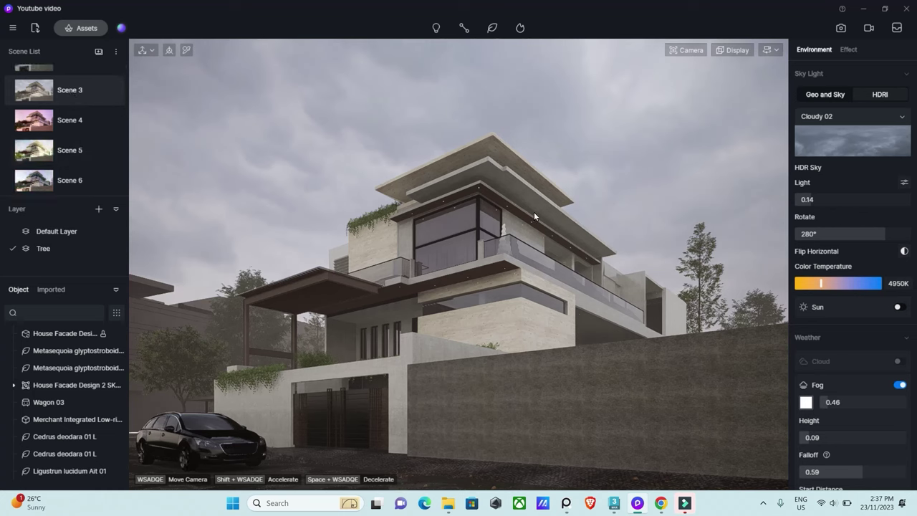
pyautogui.click(68, 123)
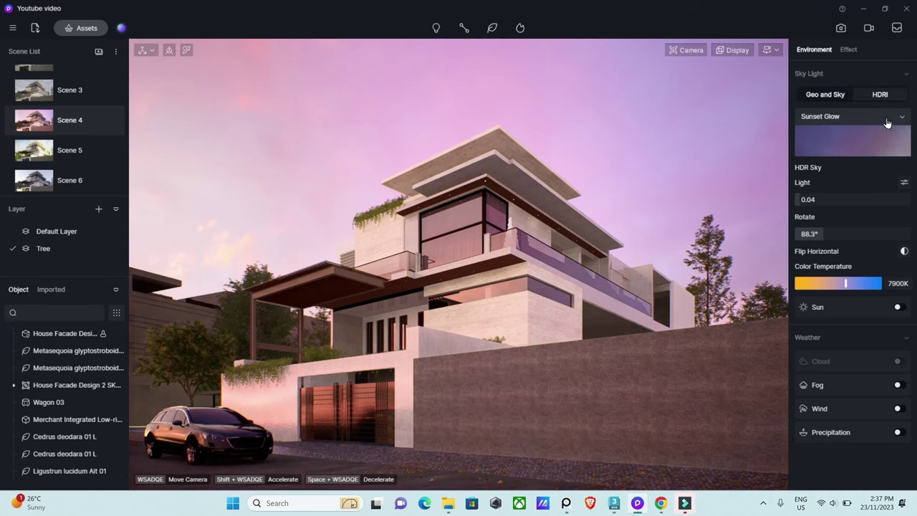
pyautogui.click(63, 155)
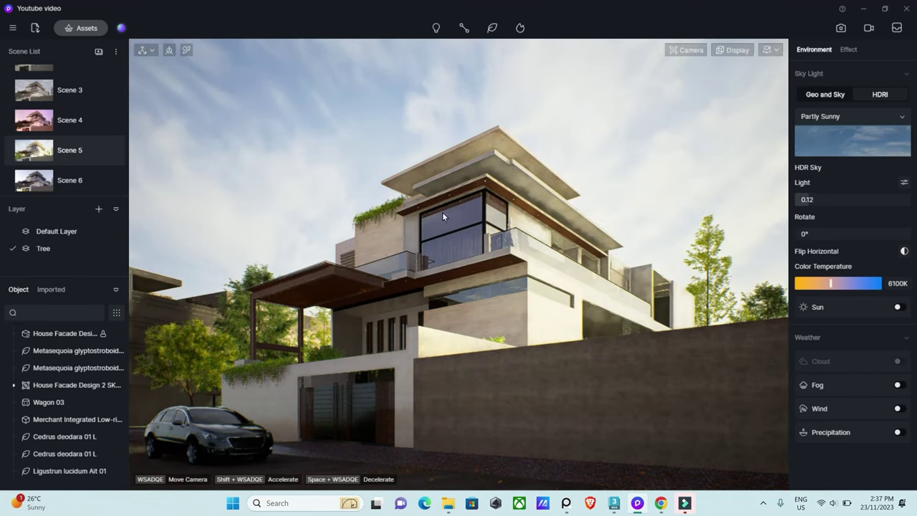
pyautogui.click(70, 180)
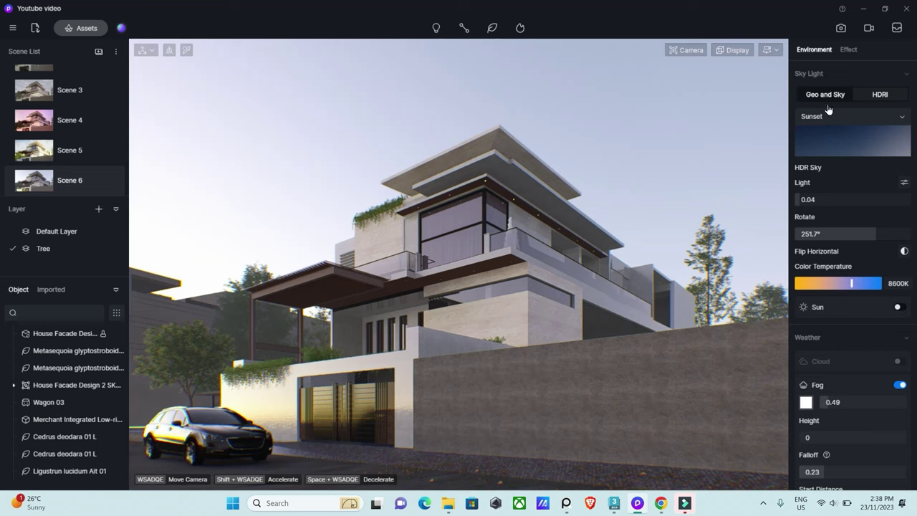
# - Set up Scene 6 for a still image with 70° field of view and 26mm focal length
pyautogui.click(841, 28)
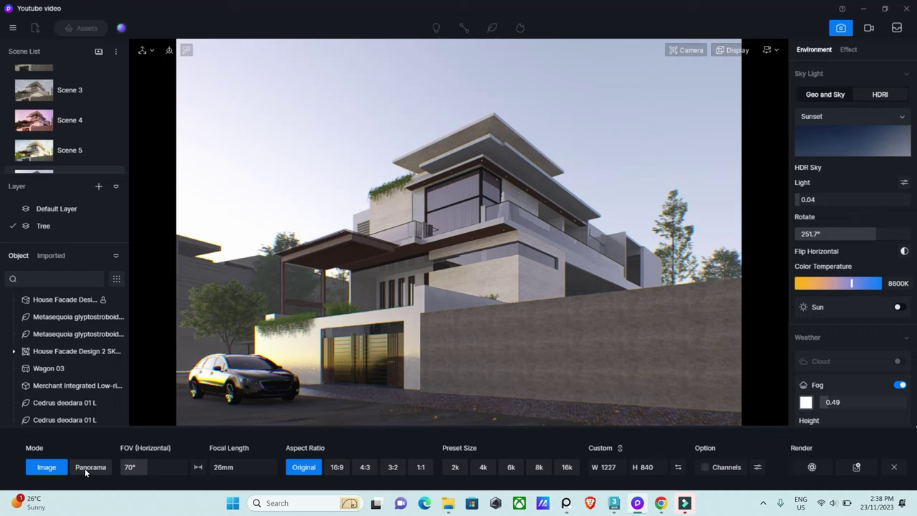
pyautogui.click(101, 468)
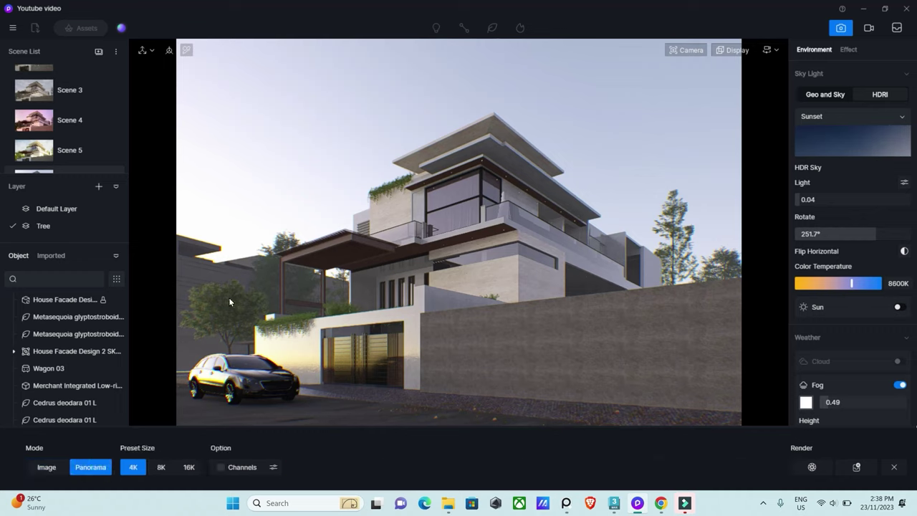
pyautogui.click(48, 469)
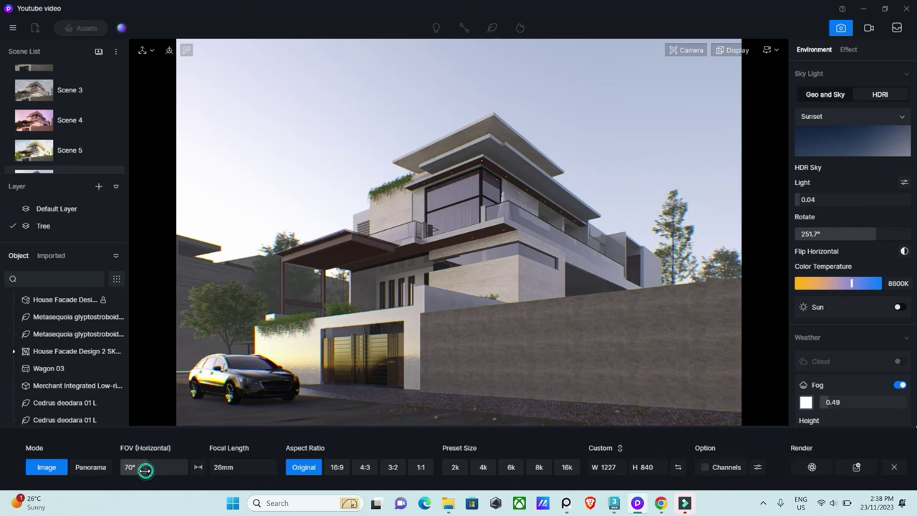
pyautogui.moveTo(138, 466); pyautogui.dragTo(151, 470)
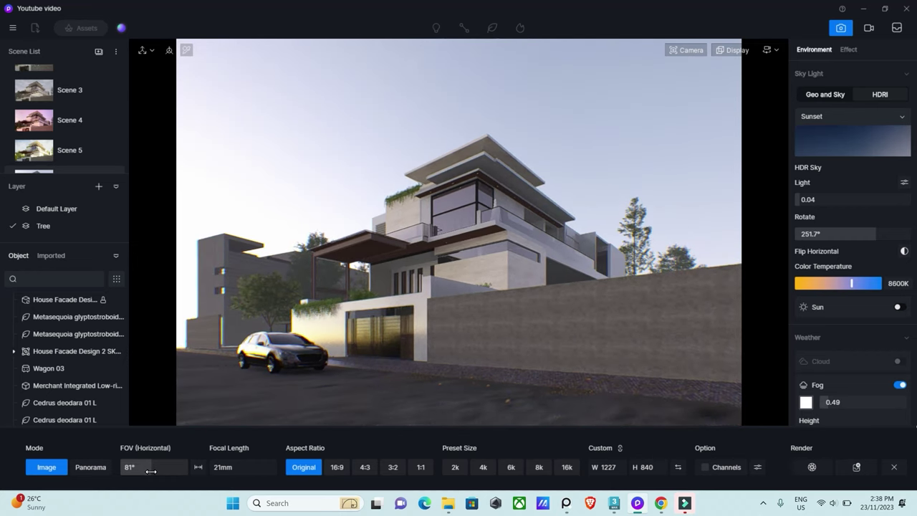
pyautogui.doubleClick(143, 467)
pyautogui.write('70')
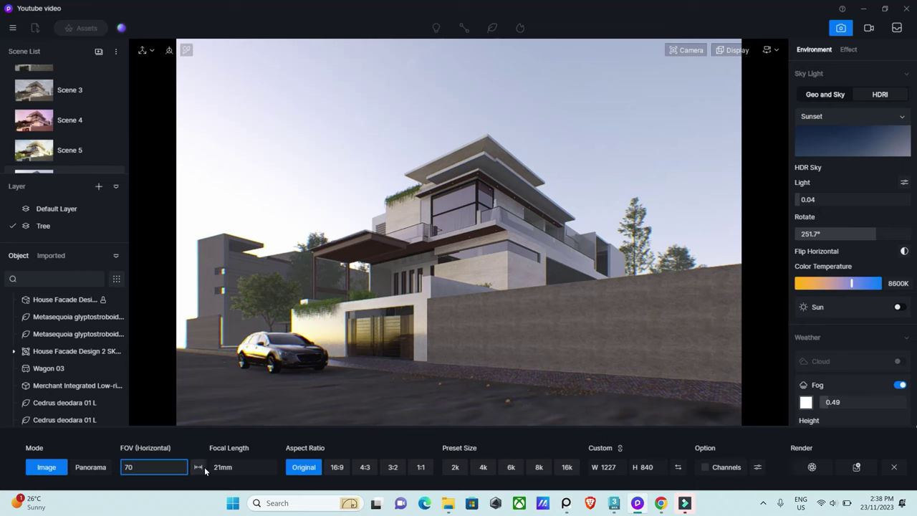
pyautogui.doubleClick(226, 467)
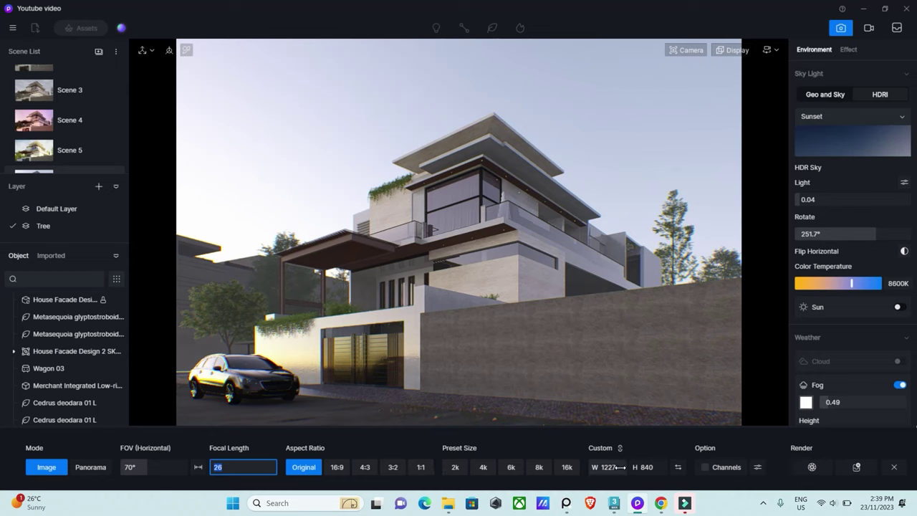
# - Set the image frame to 4:3 at the 4K size, 3840 × 2880
pyautogui.click(421, 467)
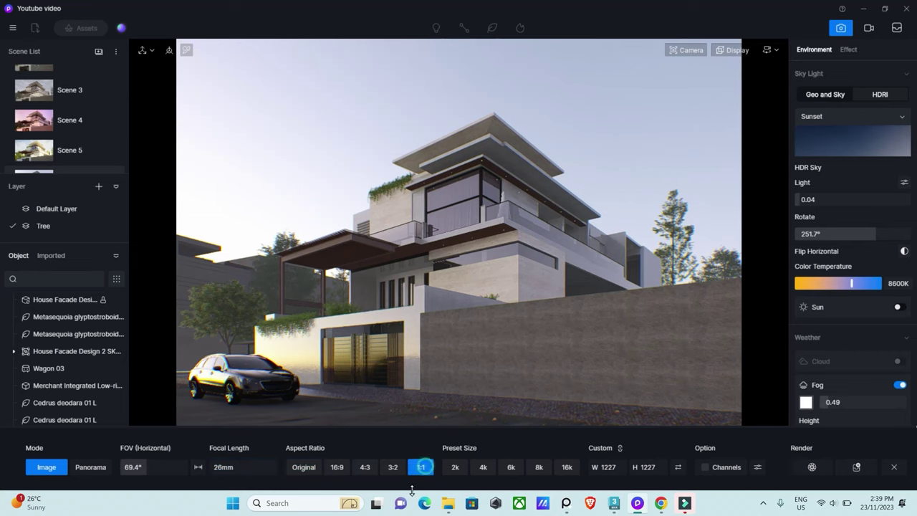
pyautogui.click(393, 466)
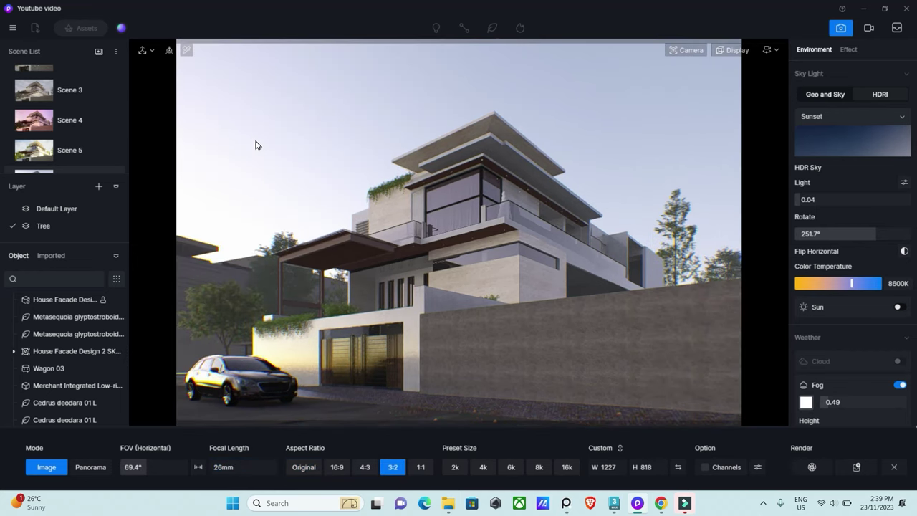
pyautogui.click(421, 467)
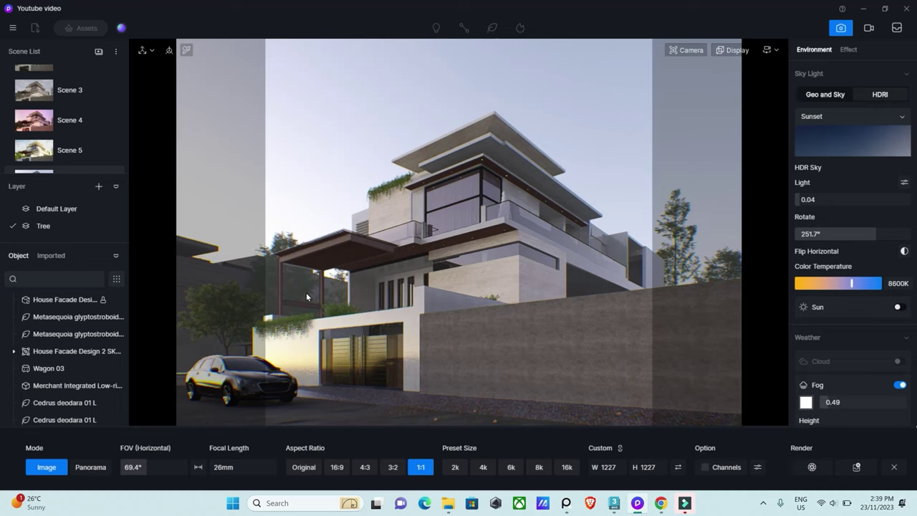
pyautogui.click(335, 467)
pyautogui.click(312, 469)
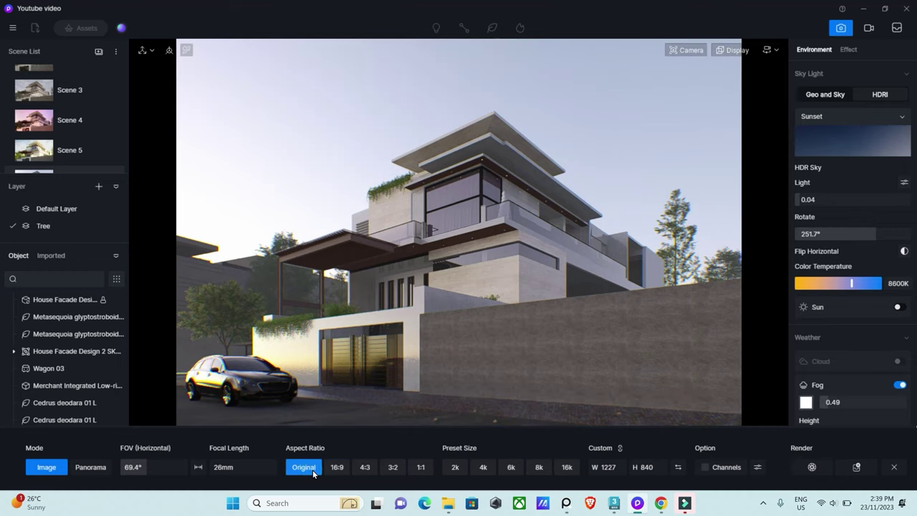
pyautogui.click(337, 467)
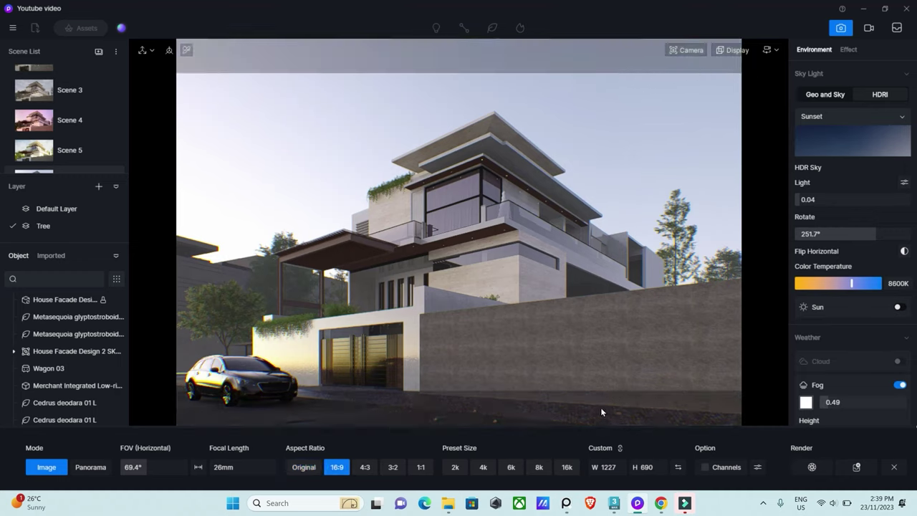
pyautogui.click(365, 467)
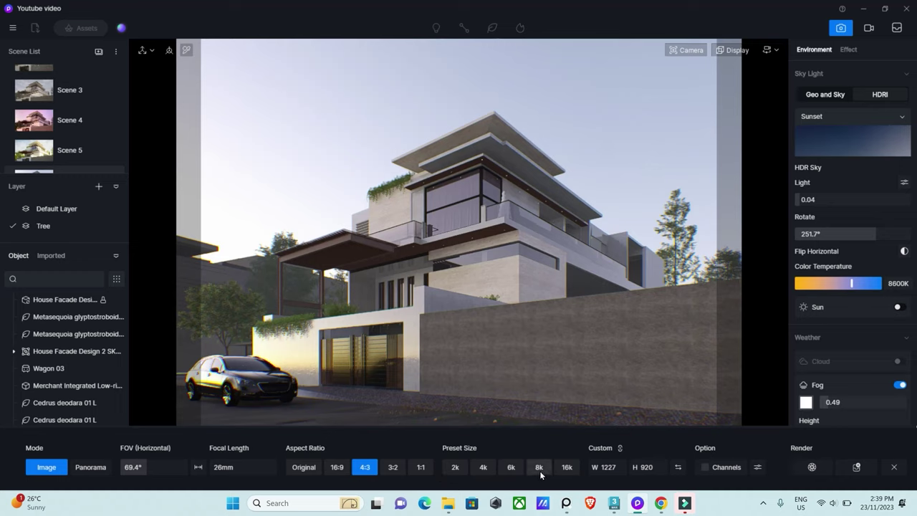
pyautogui.click(511, 467)
pyautogui.click(487, 468)
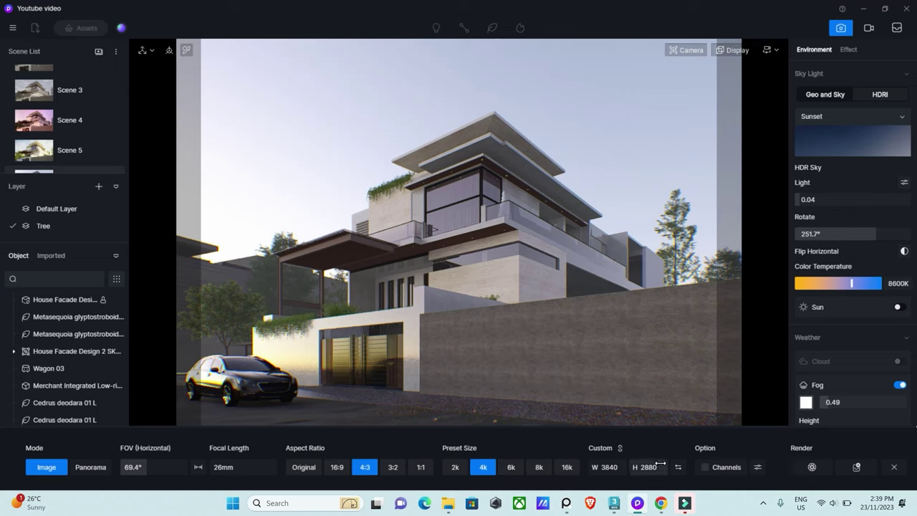
# - Enable Channels output and review which render passes will be saved
pyautogui.click(705, 468)
pyautogui.click(755, 468)
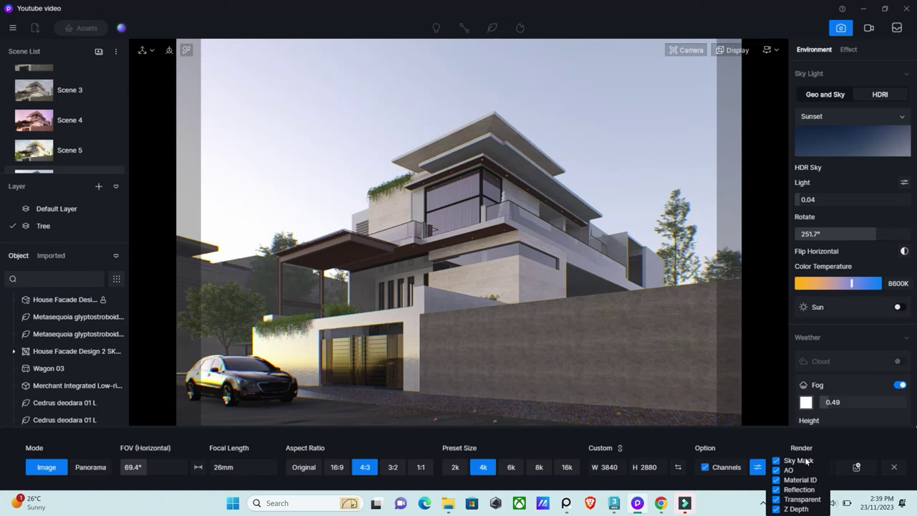
pyautogui.click(737, 481)
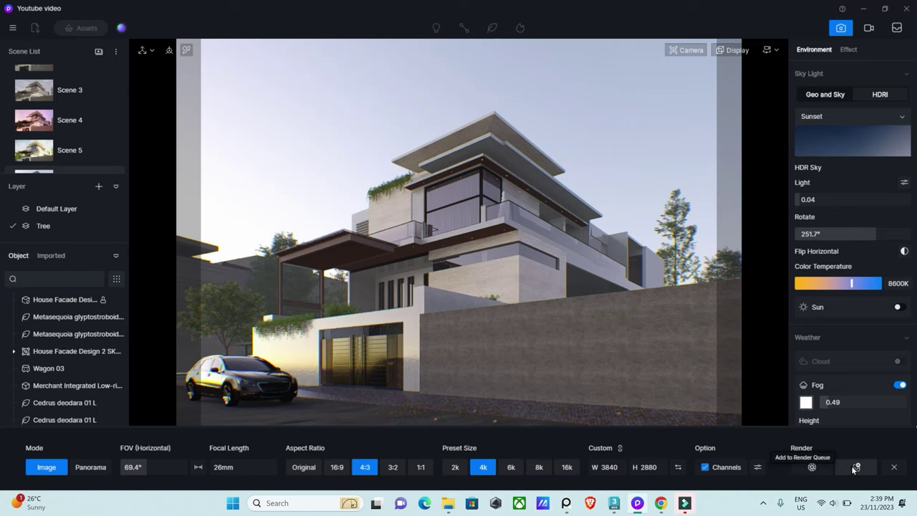
# - Add the Scene 6 sunset view plus Scenes 5, 4 and 3 to the render queue
pyautogui.click(856, 468)
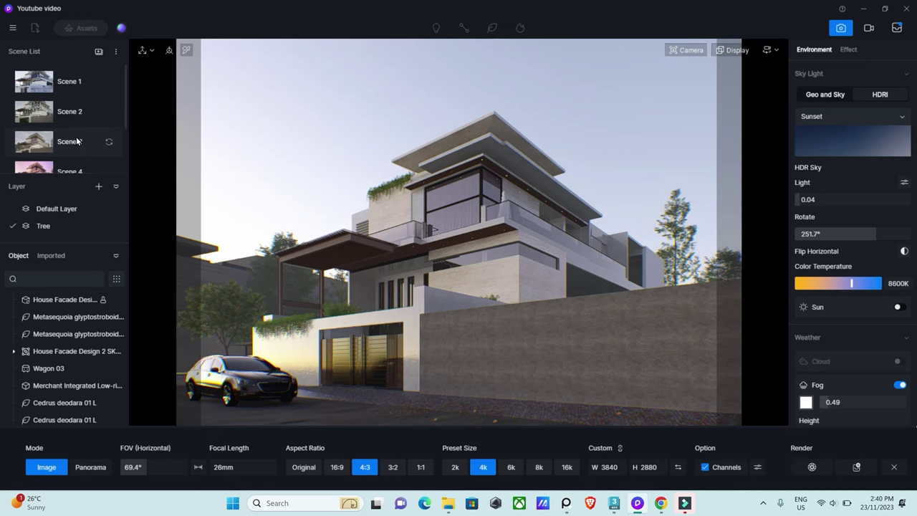
pyautogui.scroll(-1, 81, 160)
pyautogui.click(80, 128)
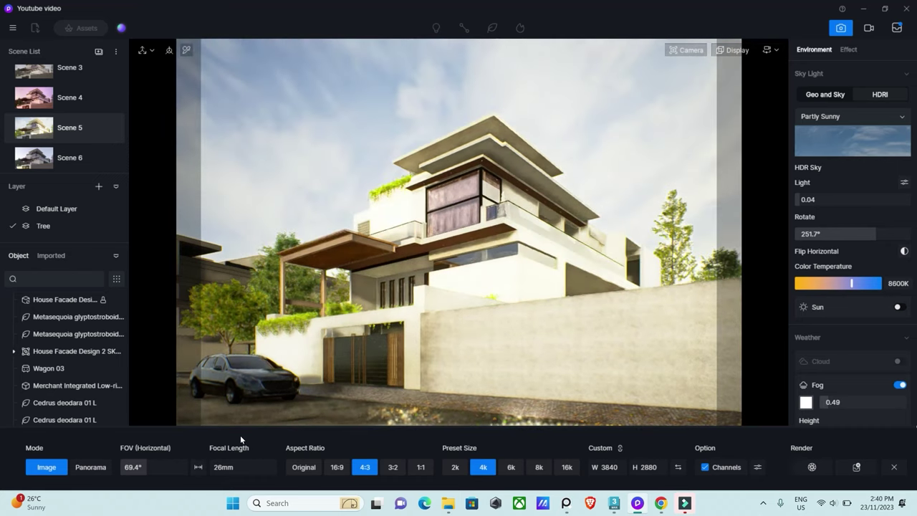
pyautogui.click(859, 465)
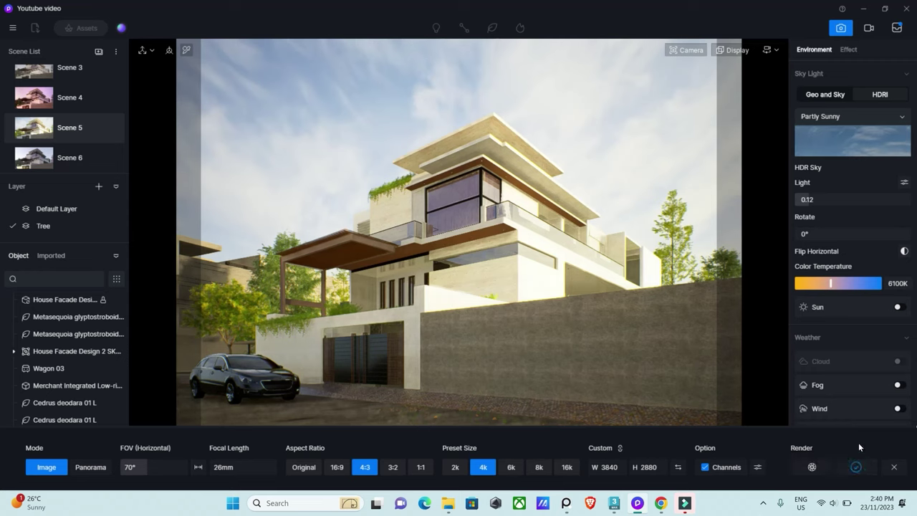
pyautogui.click(60, 103)
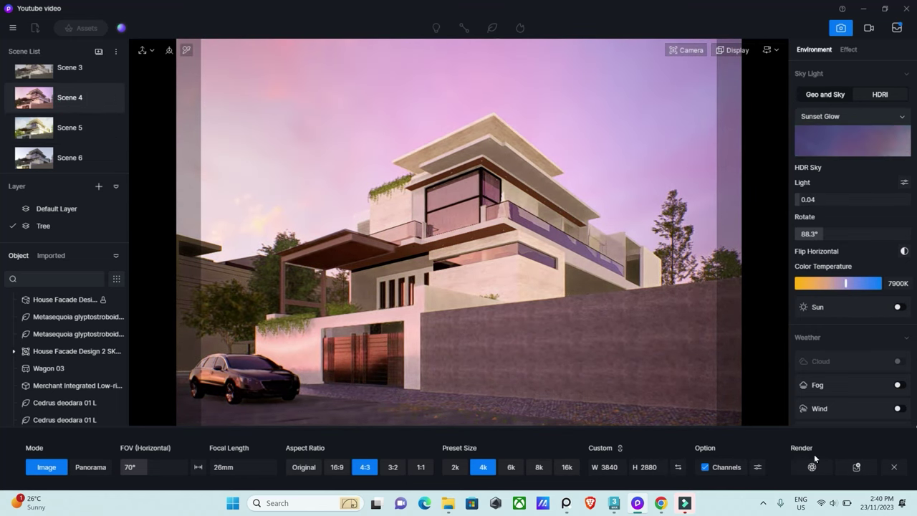
pyautogui.click(858, 468)
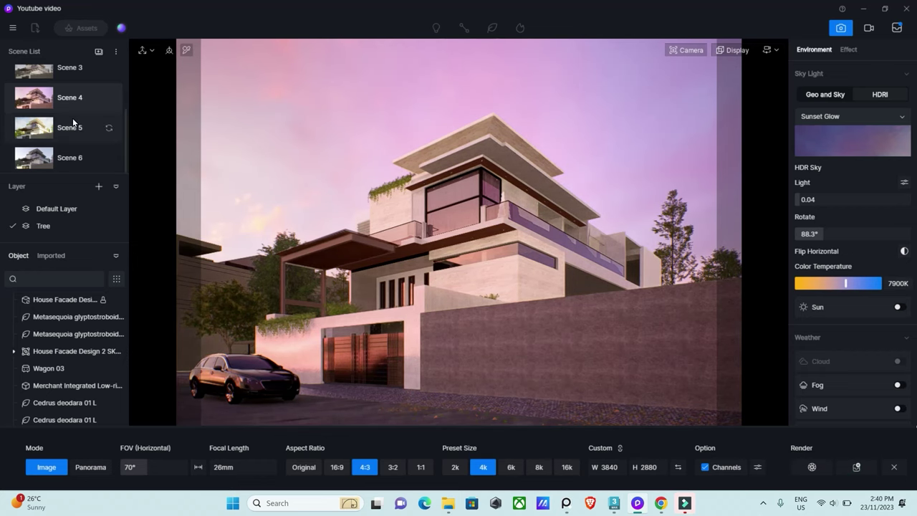
pyautogui.click(36, 68)
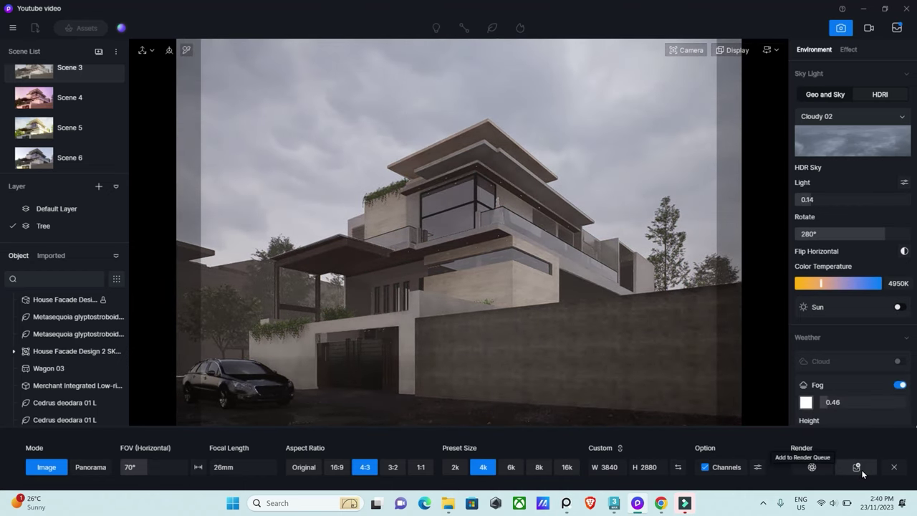
pyautogui.click(861, 469)
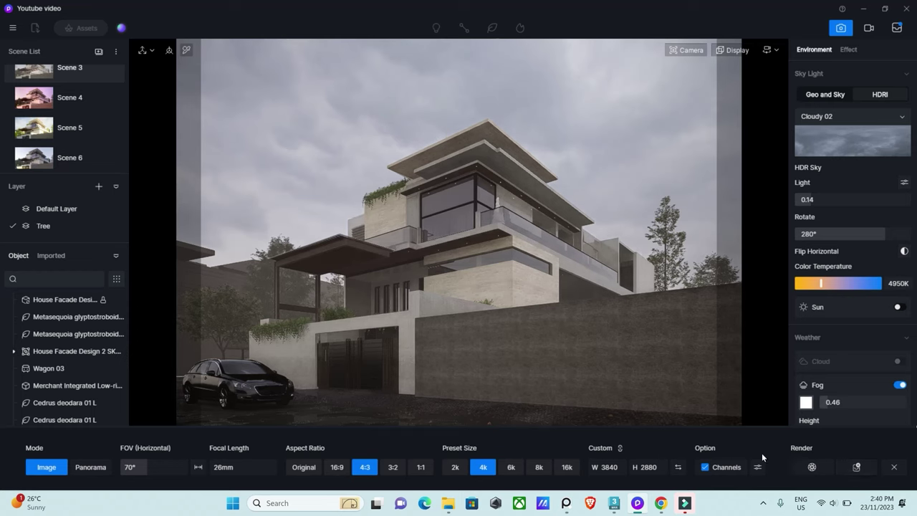
pyautogui.click(845, 470)
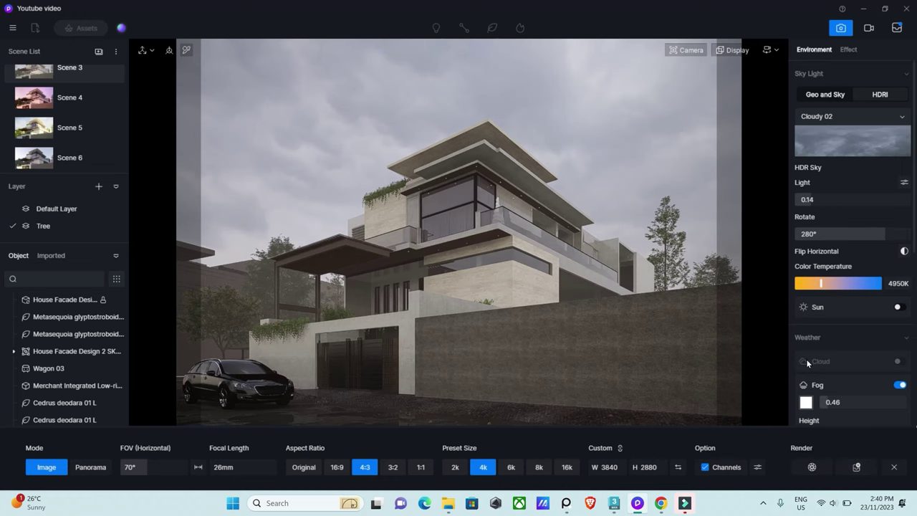
# - Render all four queued images into a new Desktop folder named 'New folder'
pyautogui.click(896, 27)
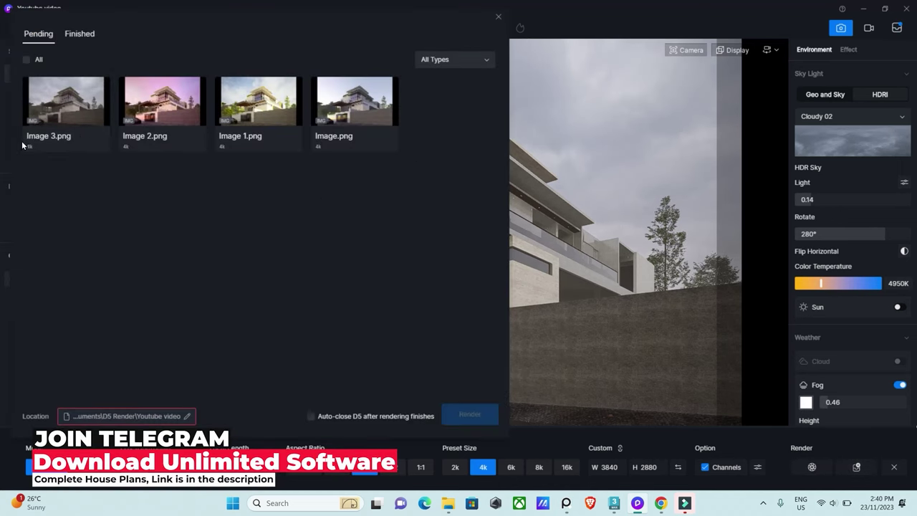
pyautogui.click(27, 60)
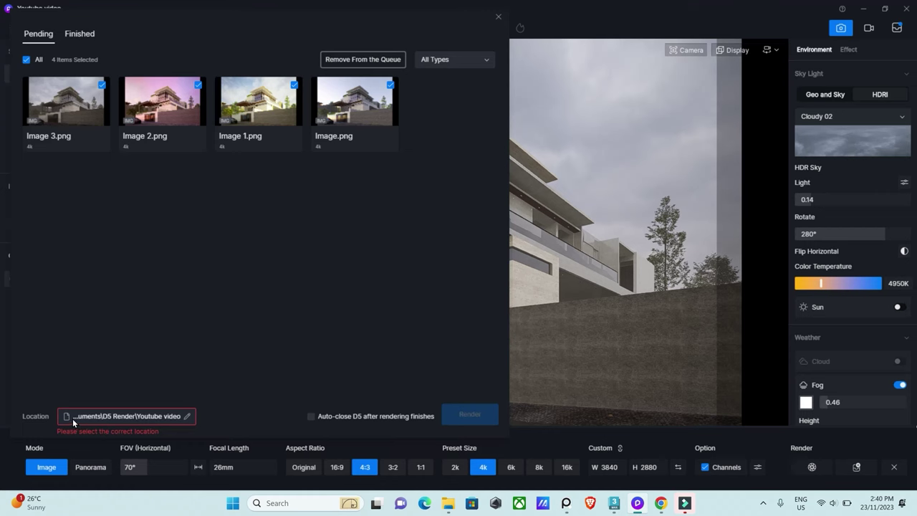
pyautogui.click(187, 415)
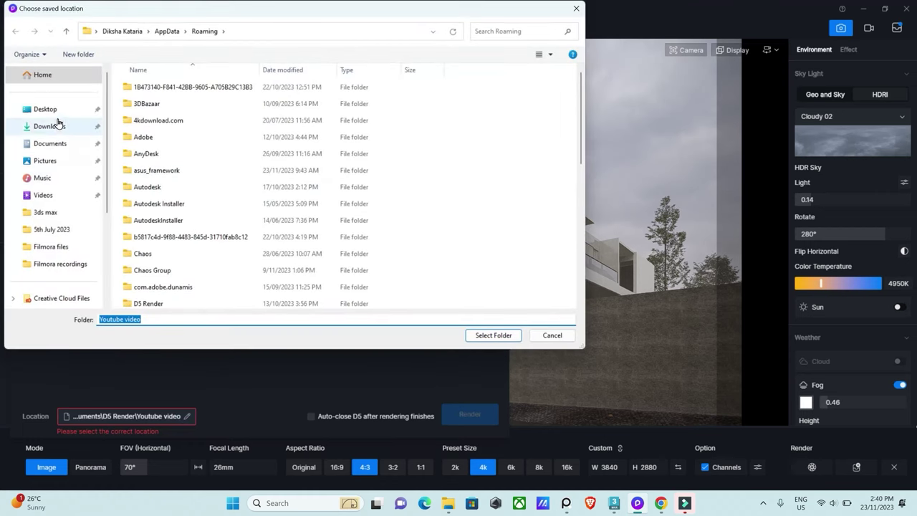
pyautogui.click(50, 109)
pyautogui.rightClick(179, 126)
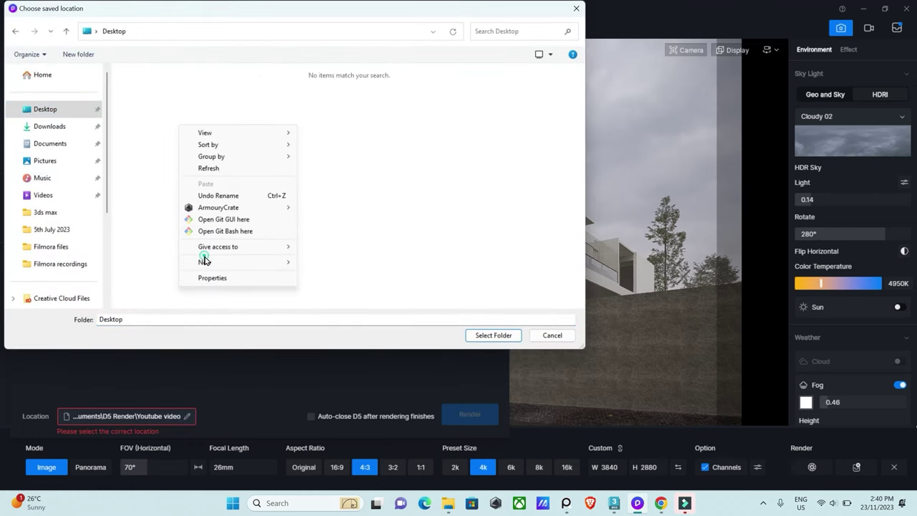
pyautogui.moveTo(204, 262)
pyautogui.click(315, 263)
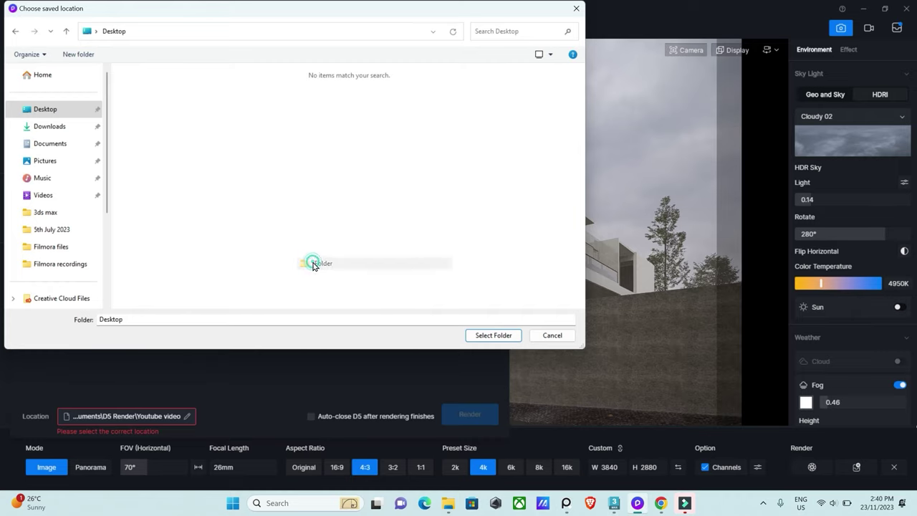
pyautogui.click(308, 213)
pyautogui.doubleClick(248, 176)
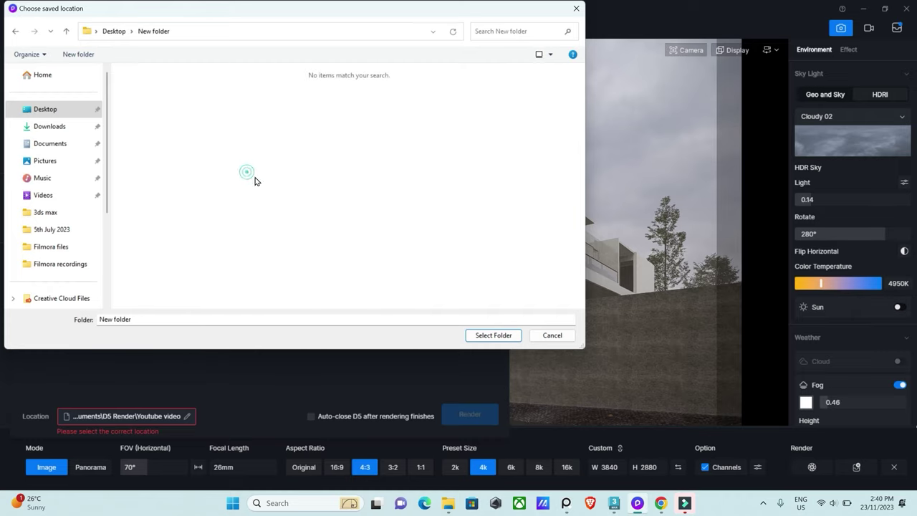
pyautogui.click(479, 339)
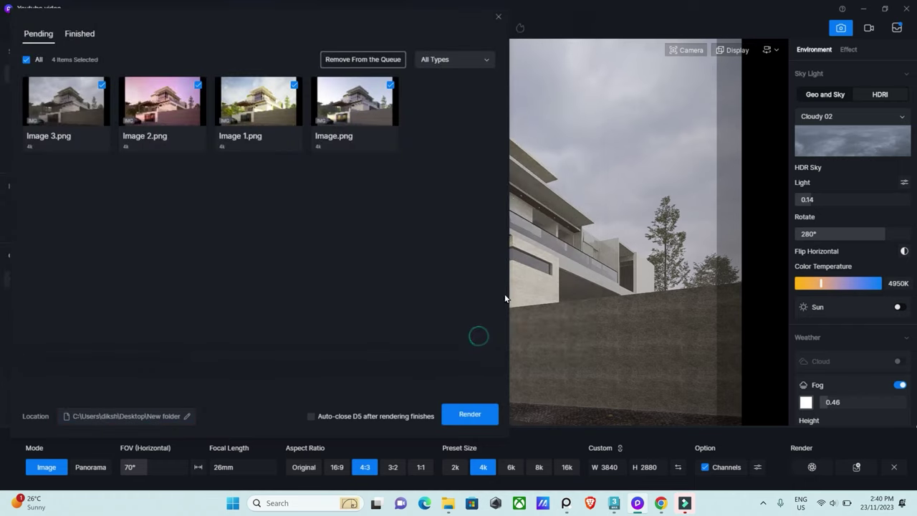
pyautogui.click(472, 414)
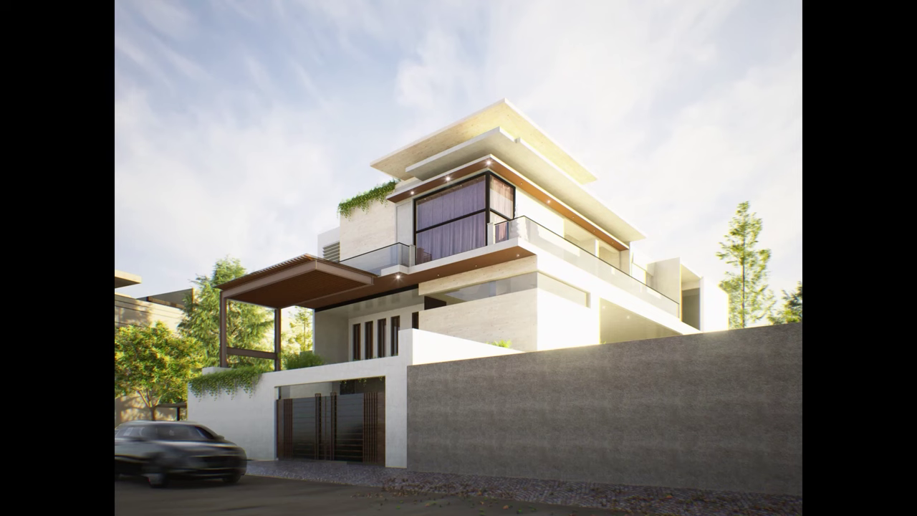